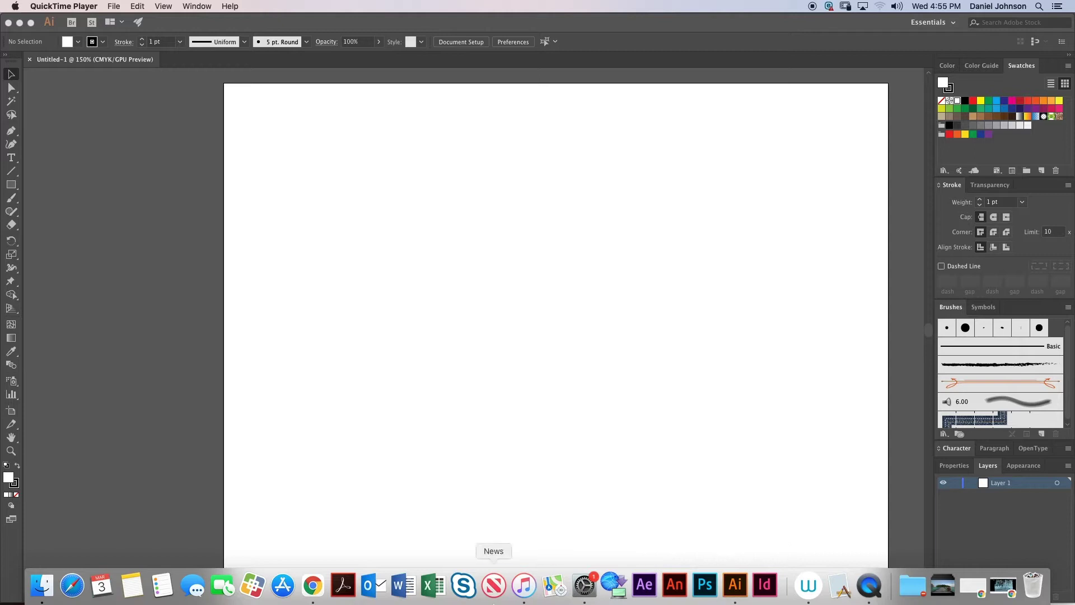
Step: Switch to Chrome to view the YouTube fuzzy cartoon reference and return to Illustrator
left_click(312, 586)
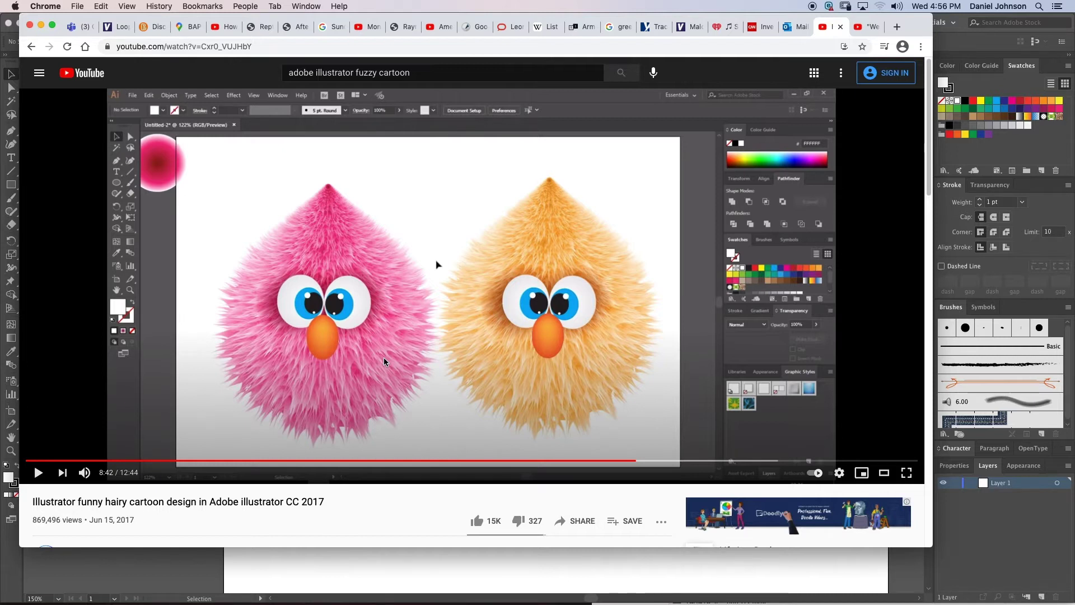
left_click(425, 586)
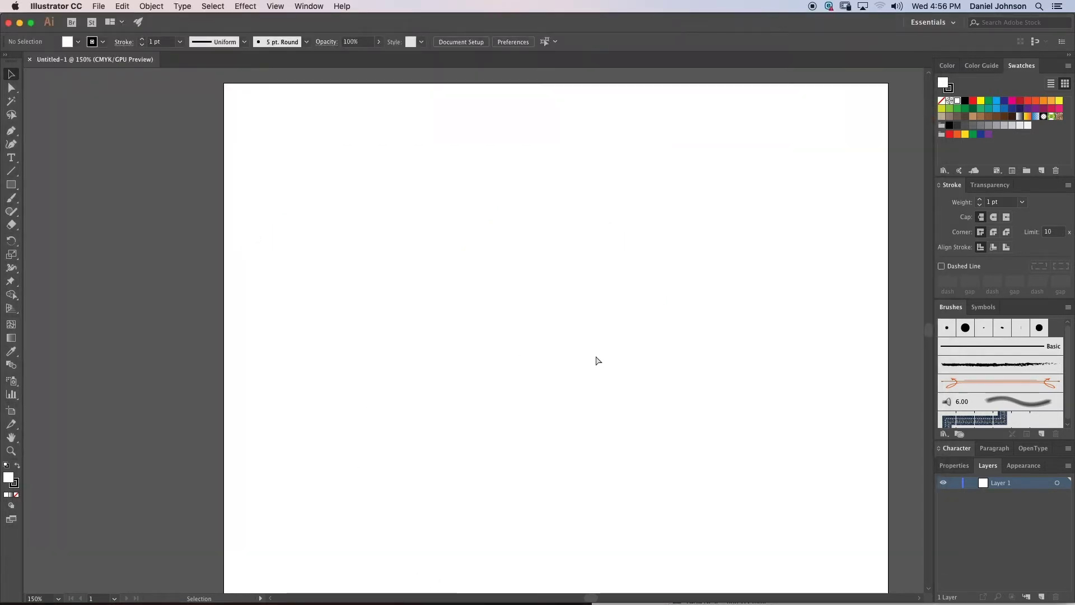
Step: Show the rulers and set the document color mode to RGB Color
key("a")
key("super+r")
key("space")
left_click_drag(582, 289, 490, 289)
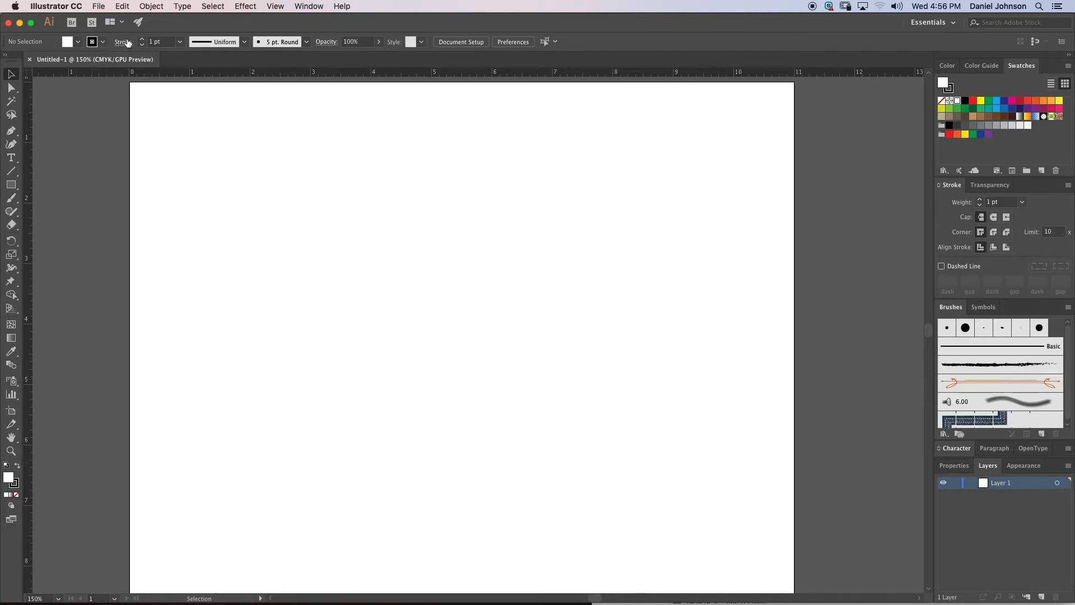
left_click(101, 7)
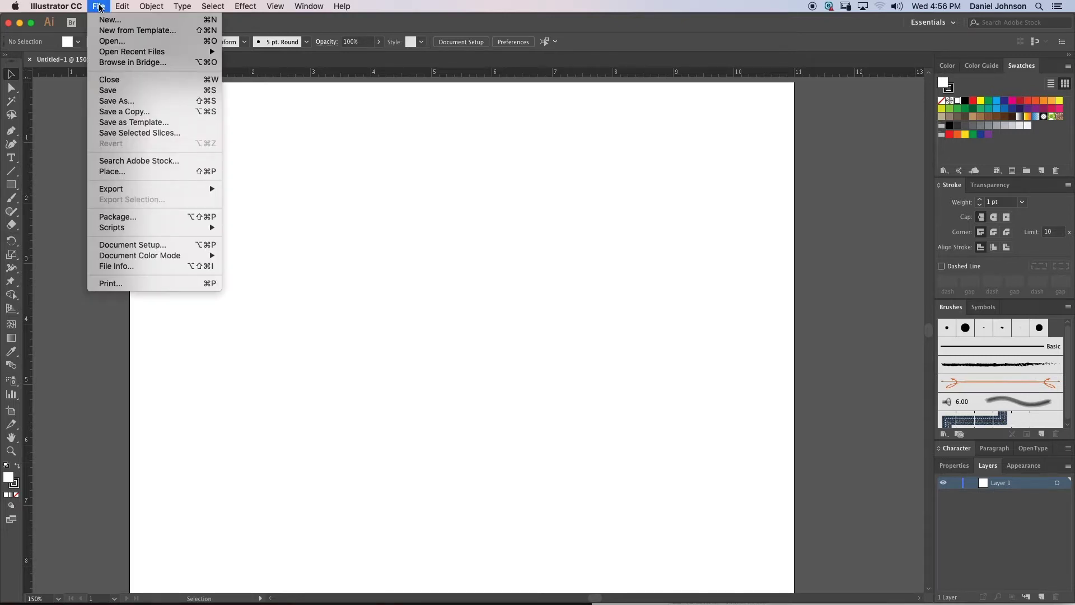
mouse_move(205, 257)
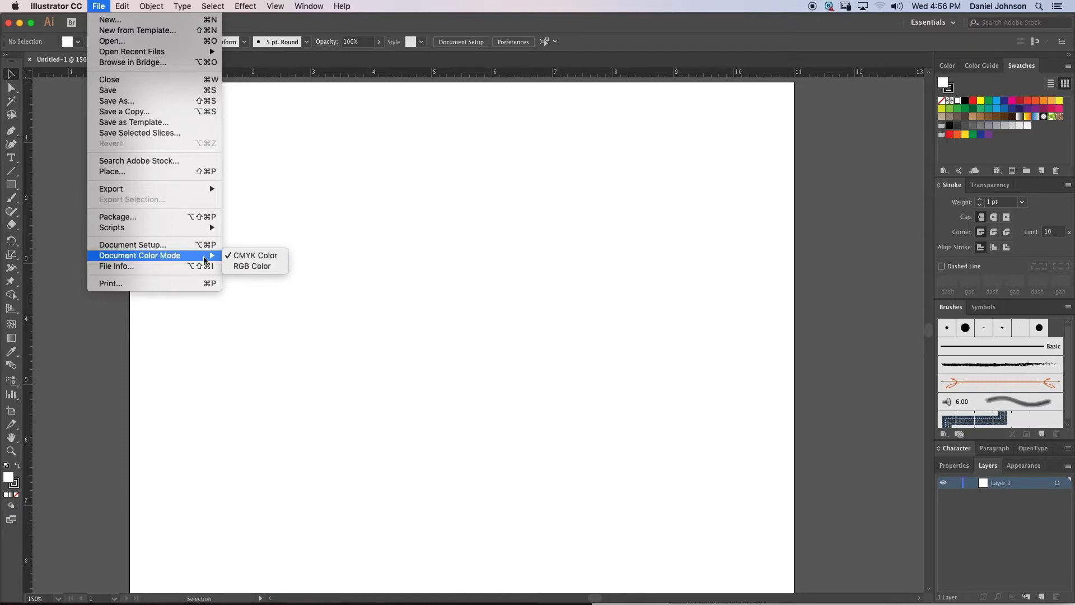
left_click(263, 270)
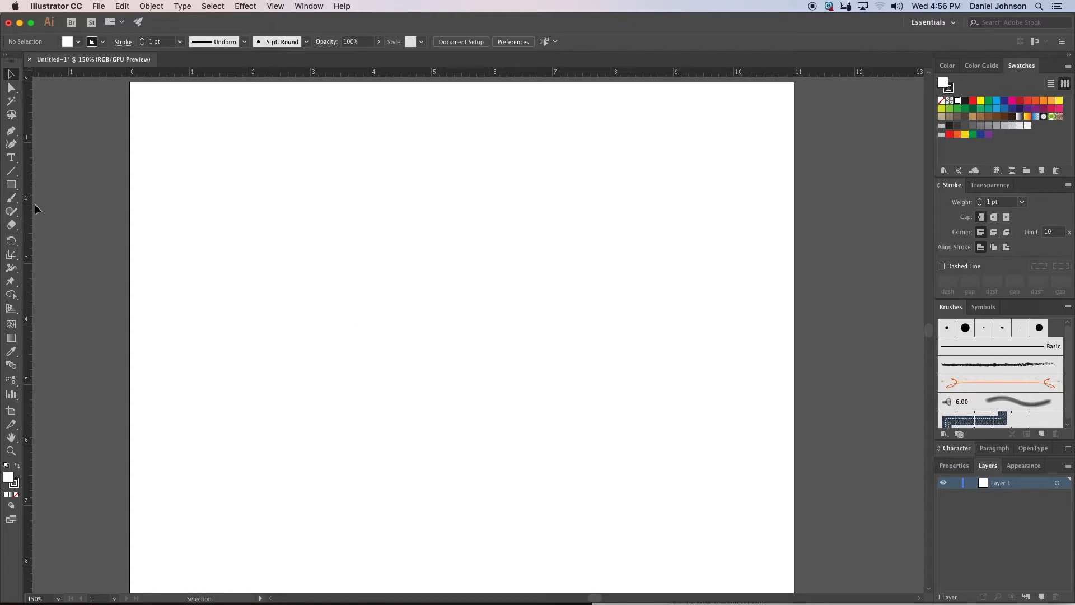
Step: Draw a 26-point star about 5.5 in wide on the artboard with the Star tool
left_click(15, 187)
left_click(68, 239)
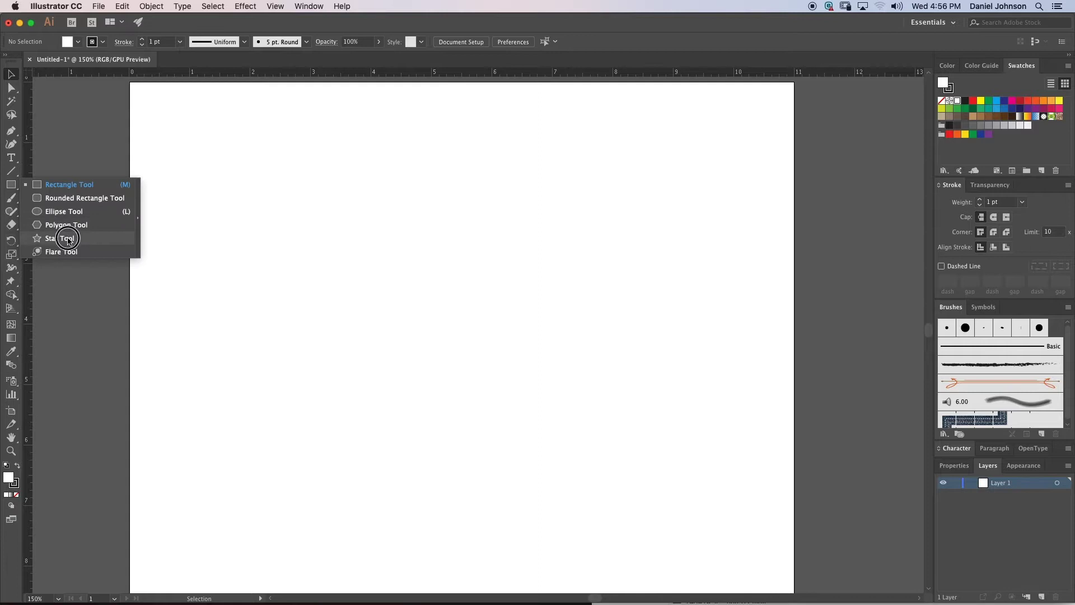
left_click_drag(434, 304, 512, 452)
key("Up")
key("Up")
key("Up")
key("Up")
key("Up")
key("Up")
key("Up")
key("Up")
key("Up")
key("Up")
key("Up")
key("Up")
key("Up")
key("Up")
key("Up")
key("Up")
key("Up")
key("Up")
key("Up")
key("Up")
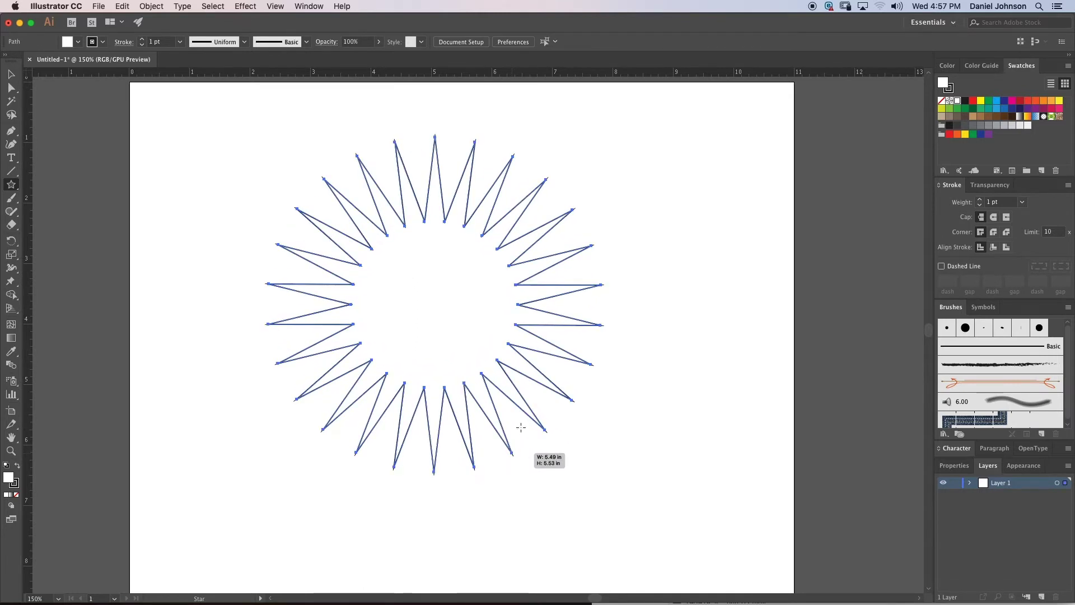
Step: Remove the stroke from the star, keeping the star selected
left_click(10, 74)
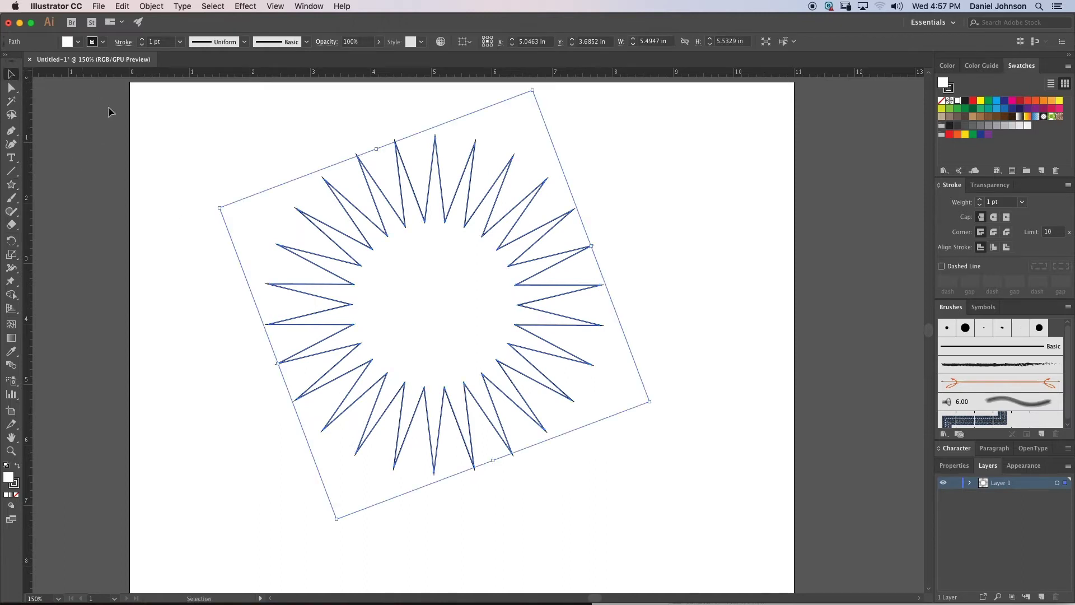
left_click(103, 42)
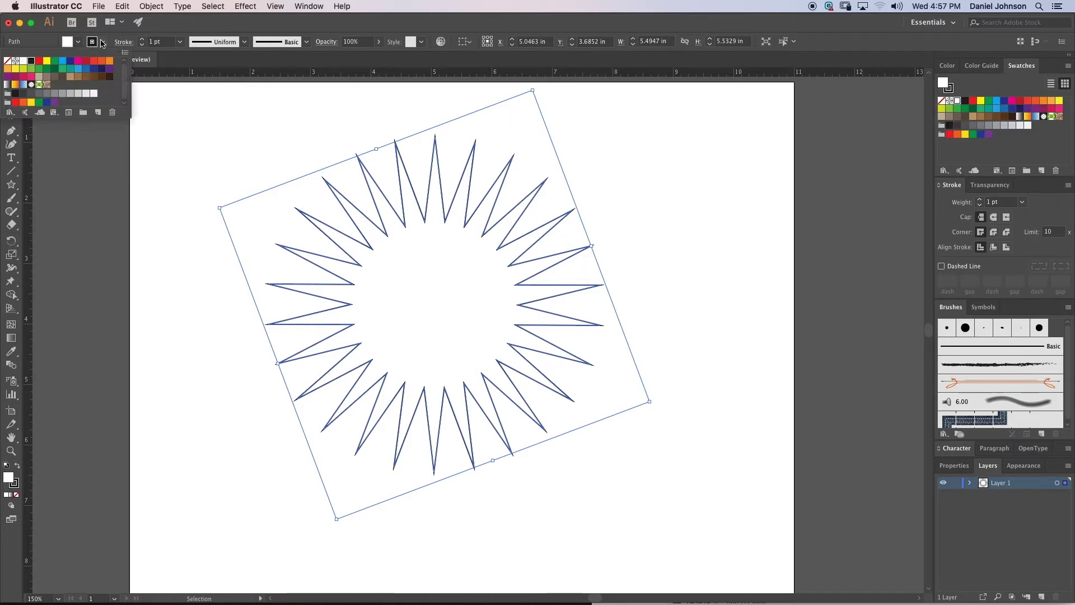
left_click(7, 60)
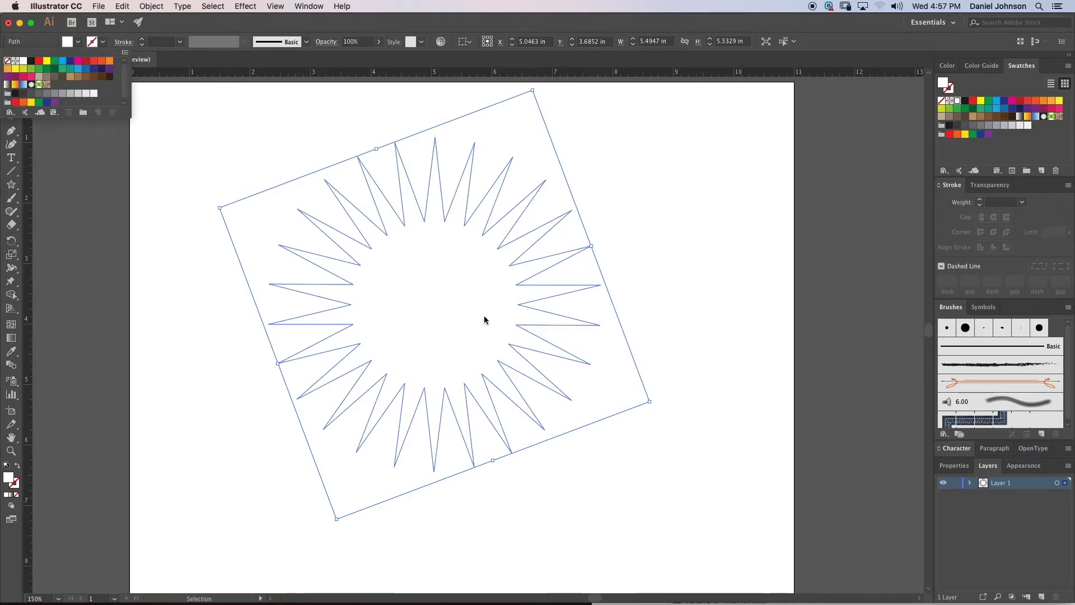
left_click(457, 306)
left_click(520, 325)
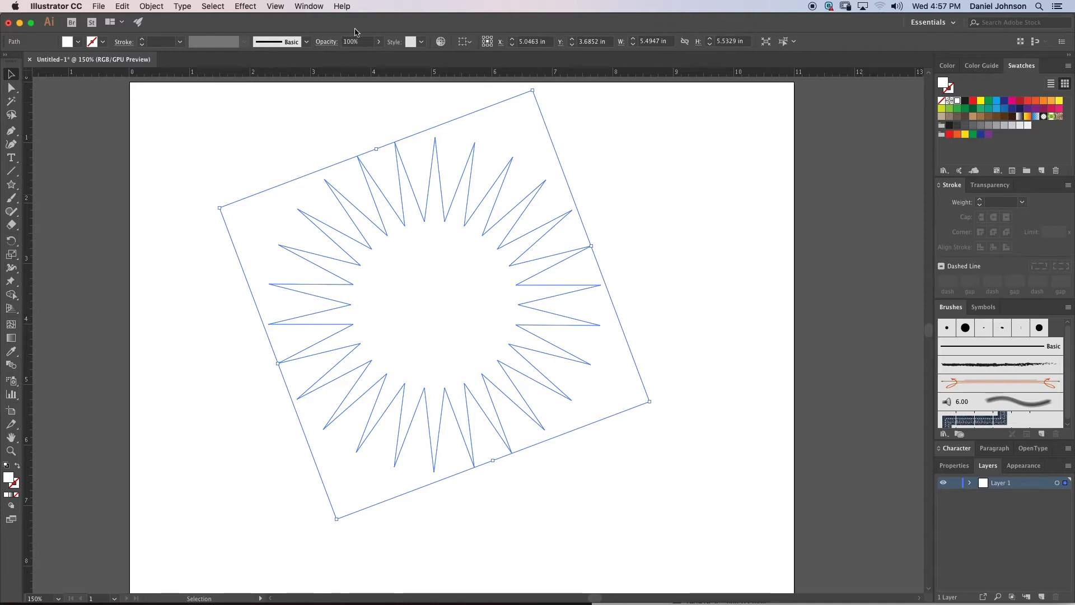
Step: Show the Gradient settings and dock them in the same group as Stroke and Transparency
left_click(310, 7)
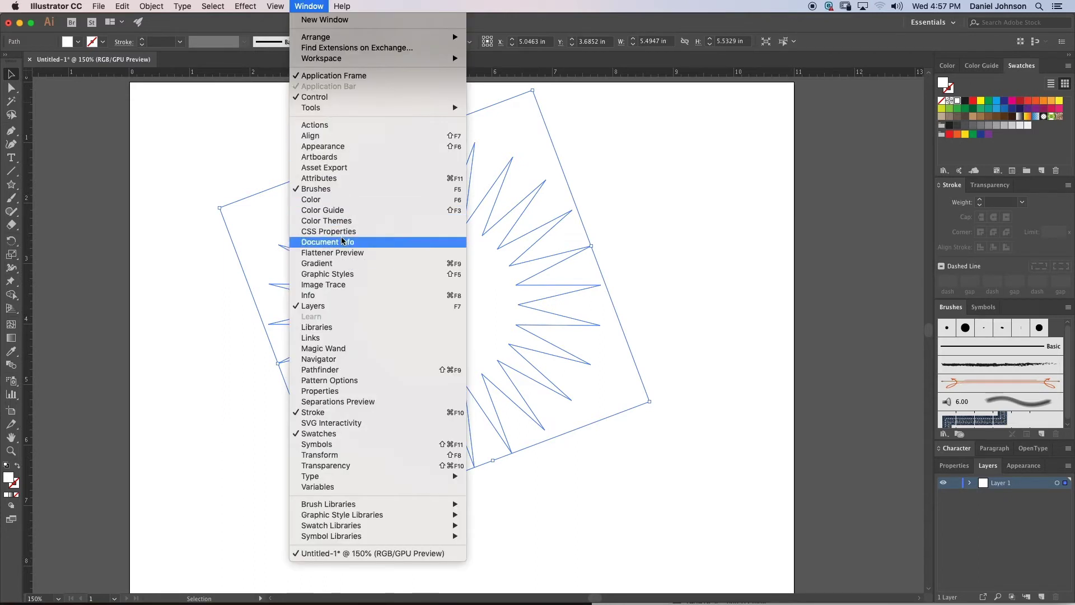
left_click(330, 263)
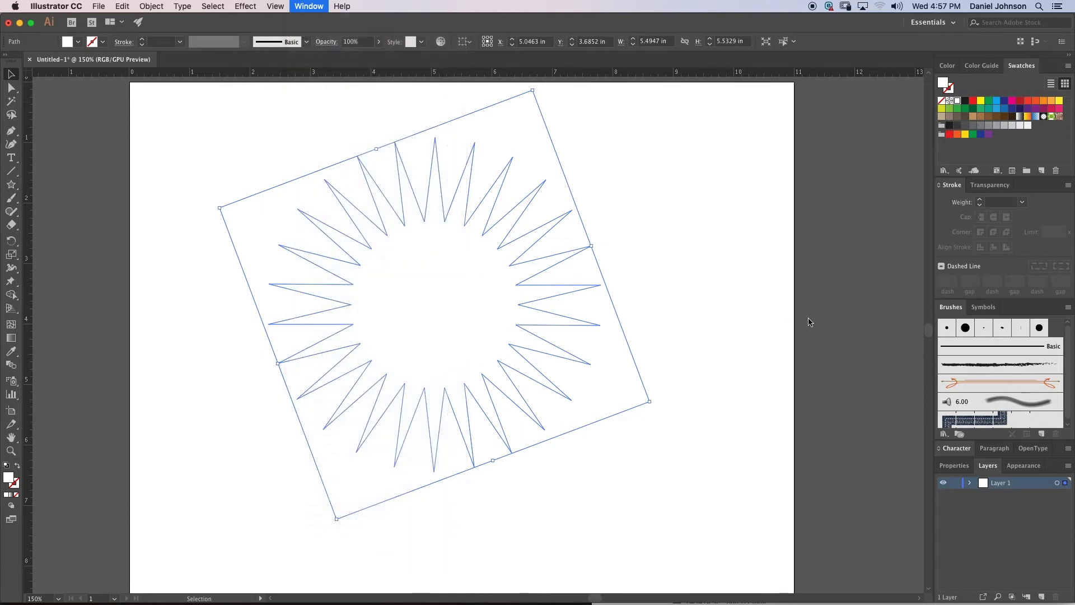
left_click_drag(467, 327, 828, 192)
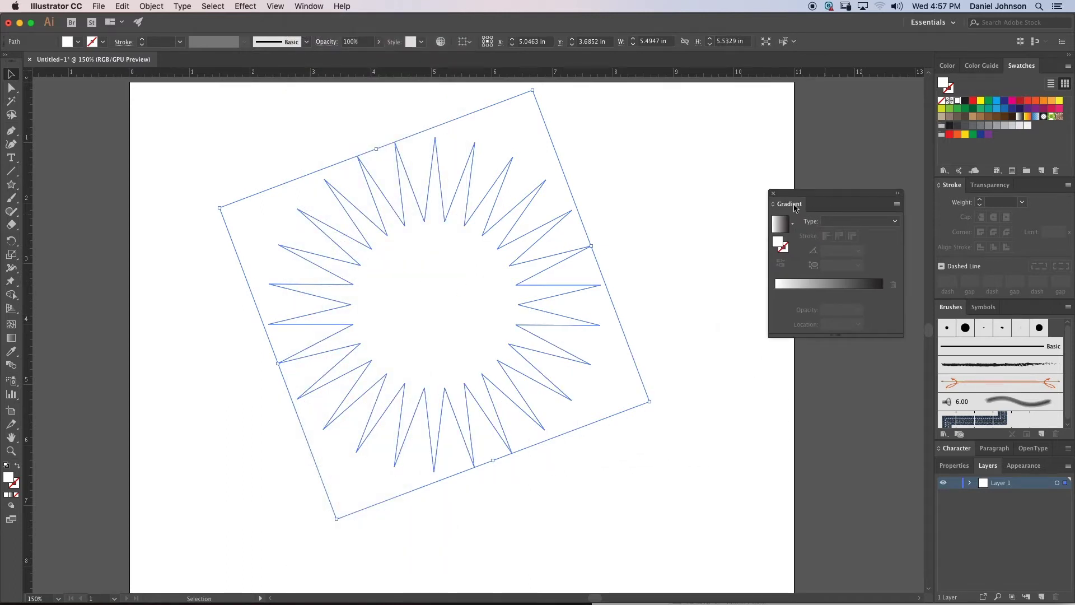
left_click_drag(795, 206, 1030, 205)
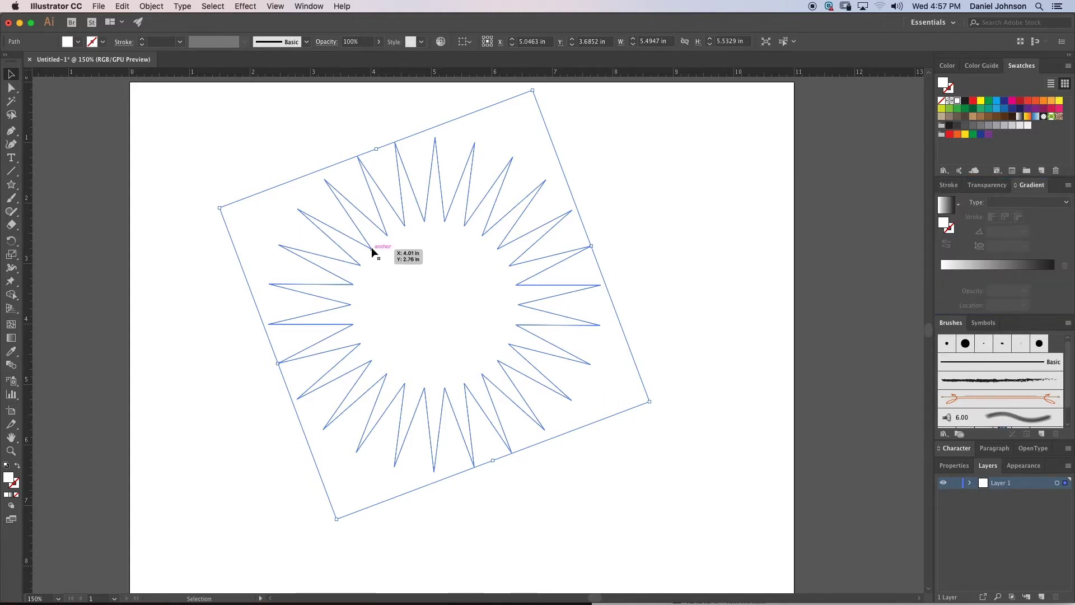
Step: Fill the star with the white-to-black gradient swatch and change the gradient type to Radial
left_click(76, 42)
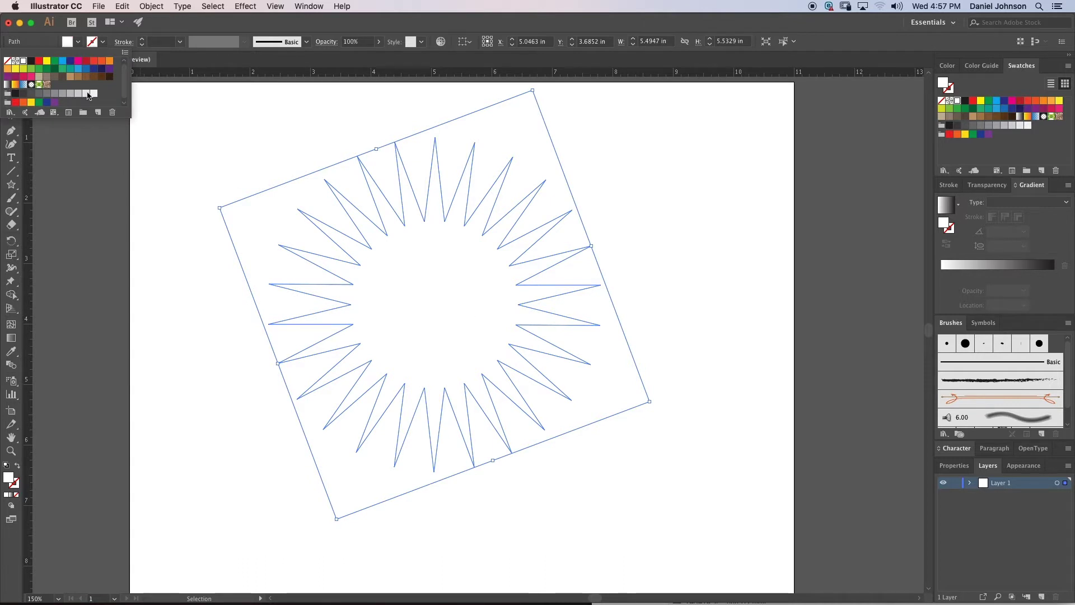
left_click(7, 85)
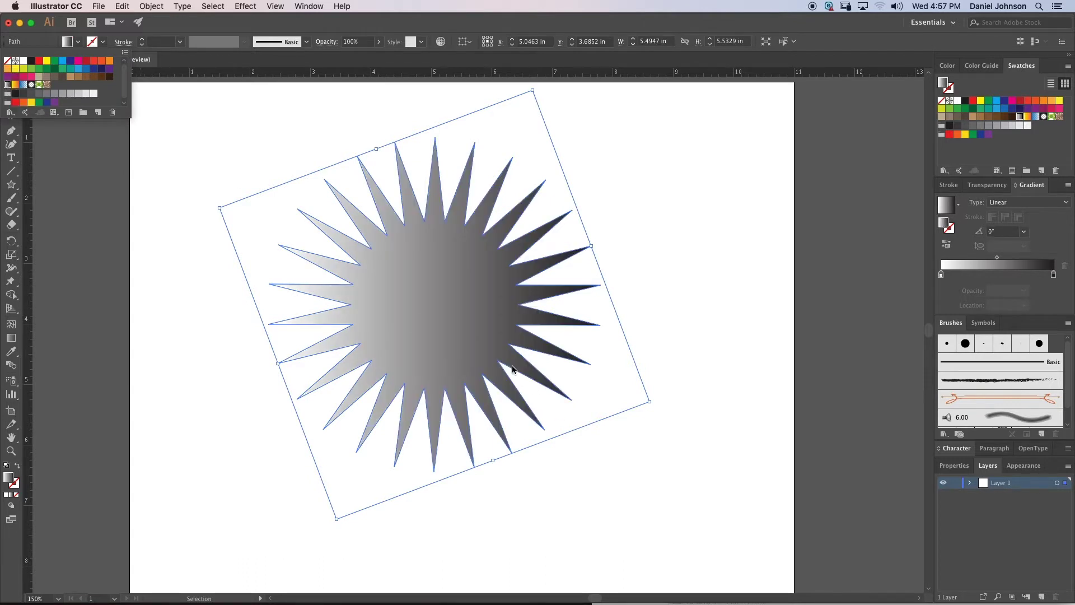
left_click(464, 319)
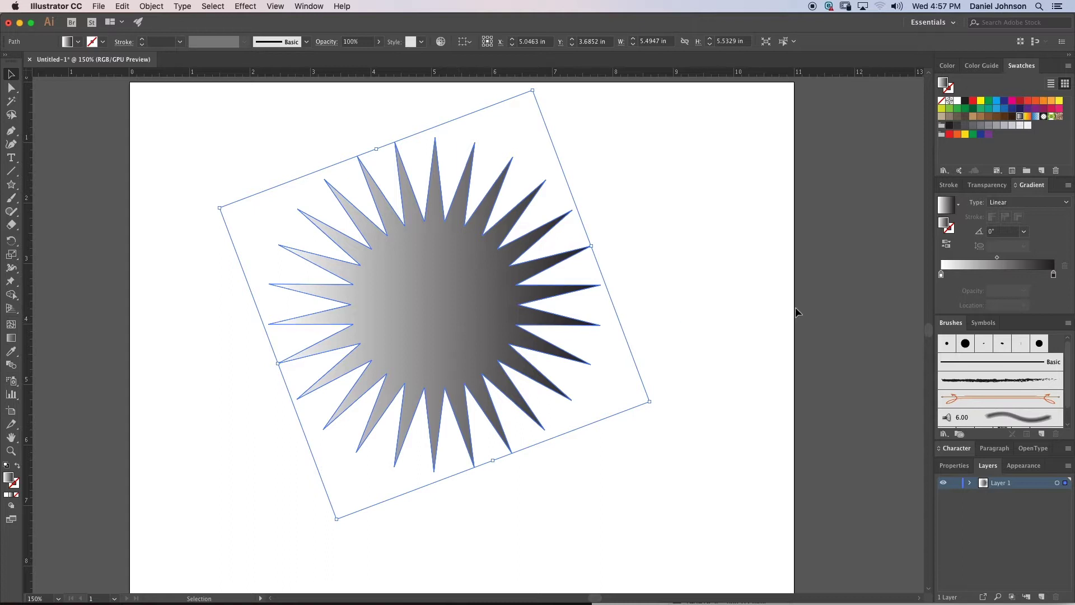
left_click(1028, 202)
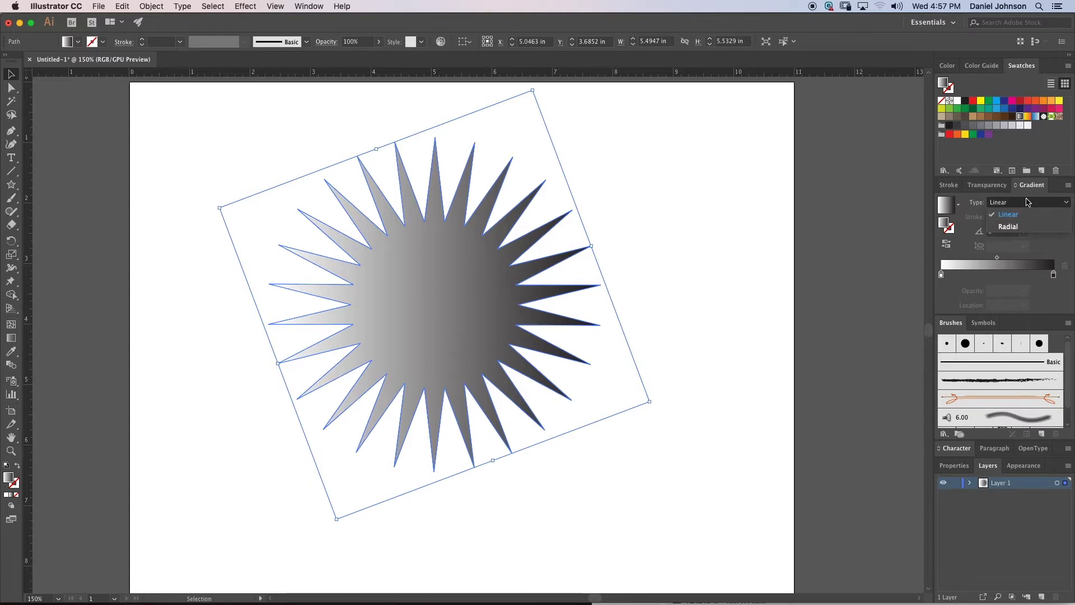
left_click(1021, 227)
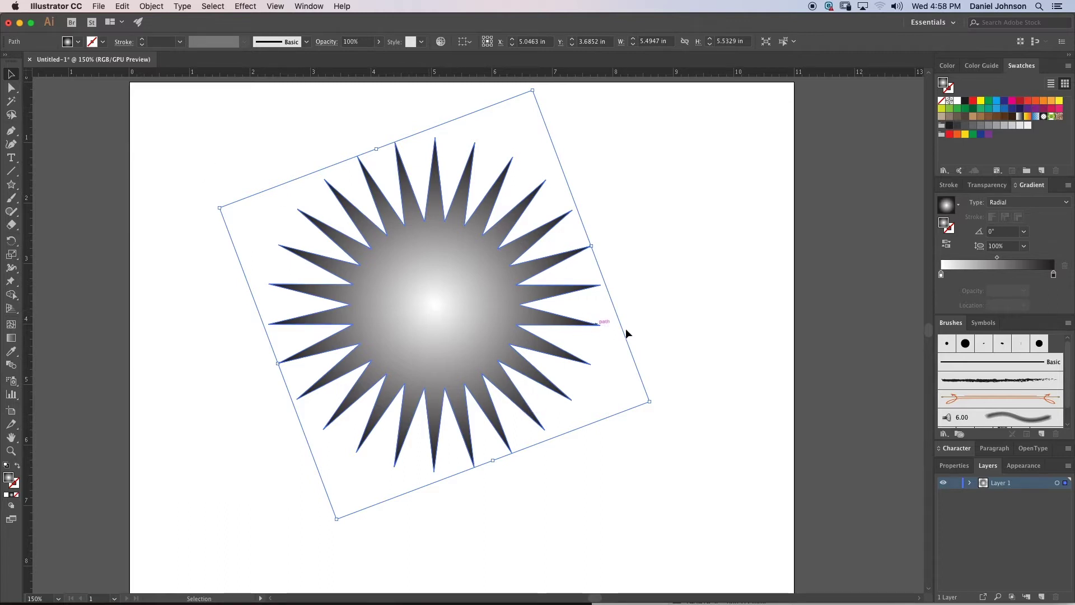
Step: Add a middle color stop at about 45.5% to the gradient and color the starting stop dark red
left_click(992, 275)
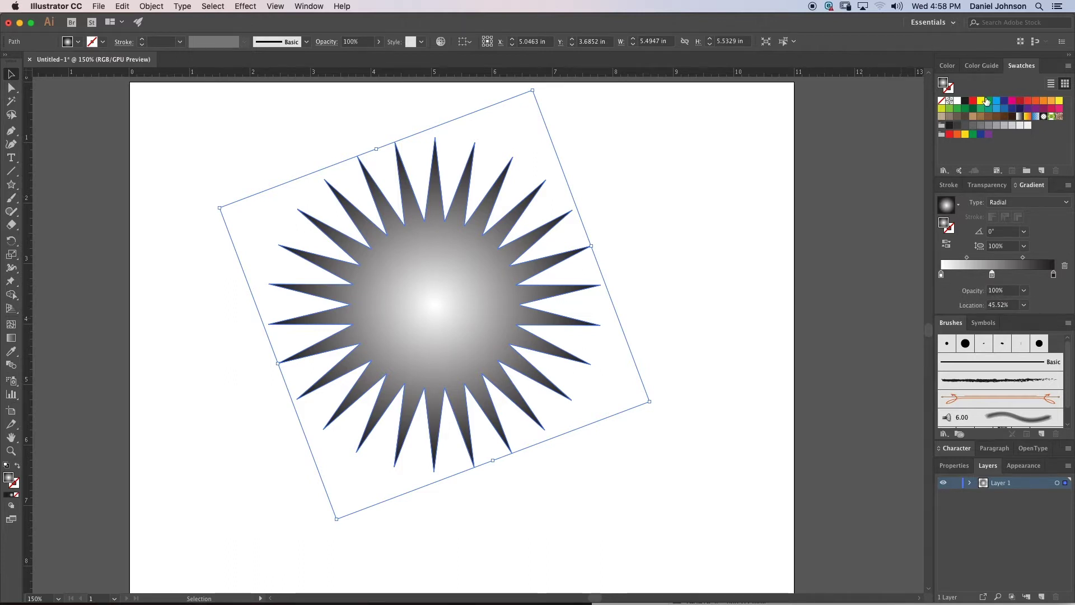
double_click(941, 275)
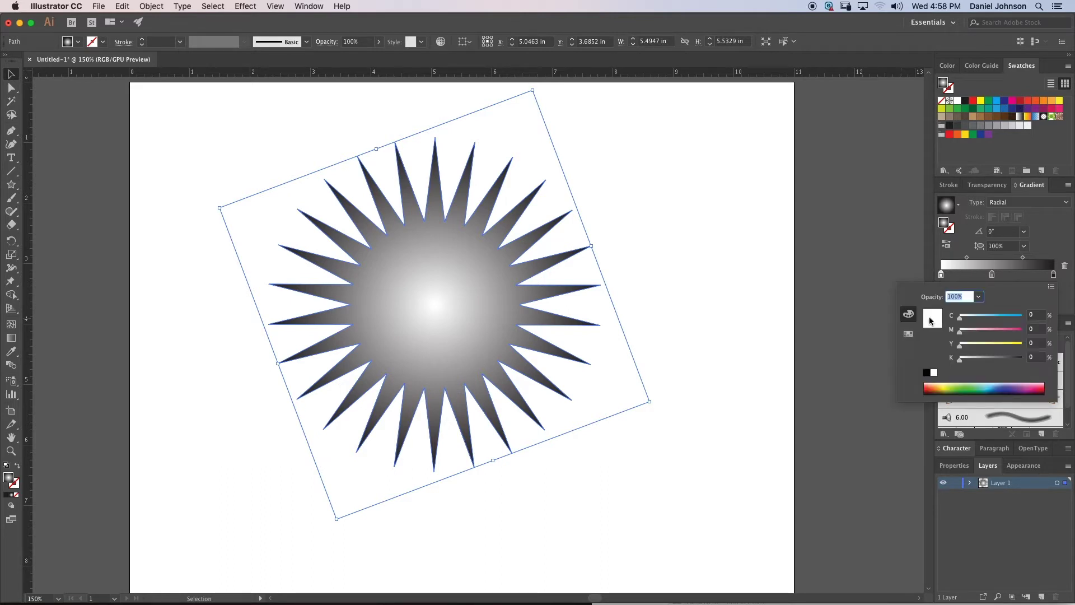
left_click(911, 336)
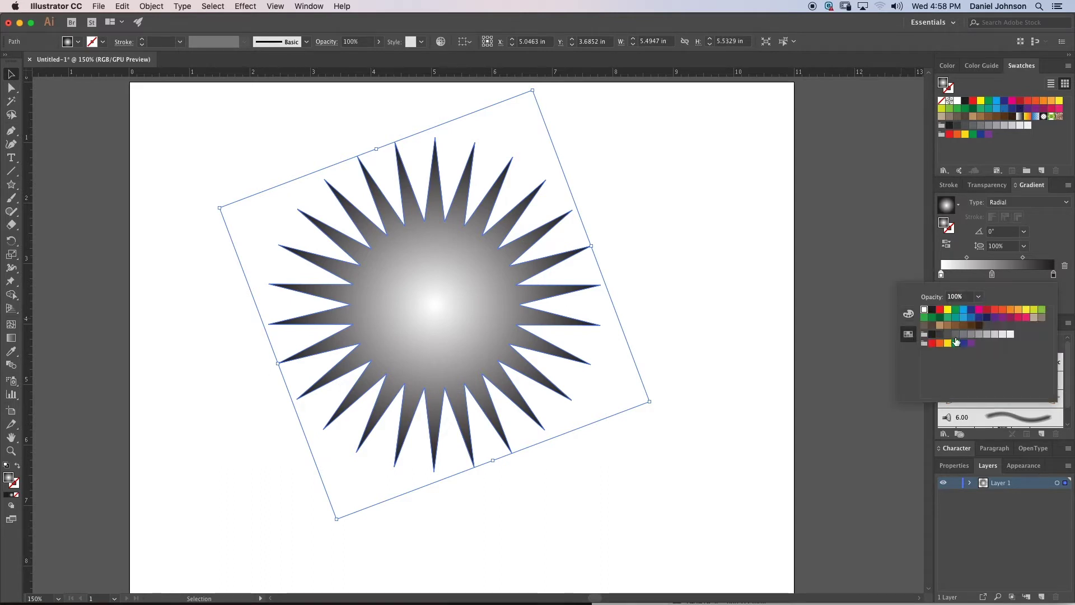
left_click(987, 312)
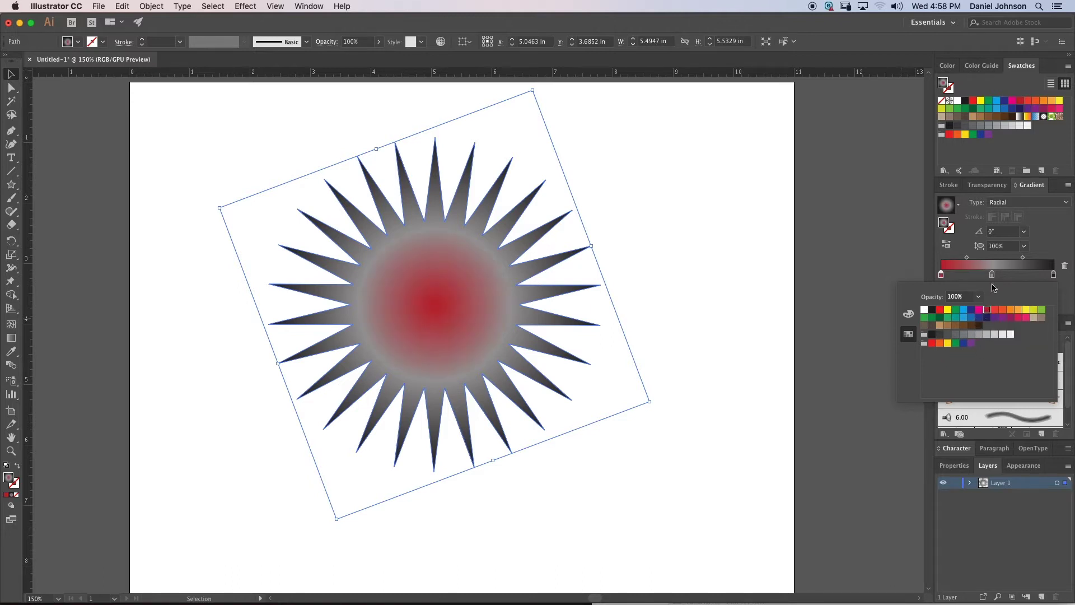
Step: Color the gradient's middle stop with the magenta swatch
left_click(993, 275)
double_click(993, 276)
left_click(979, 311)
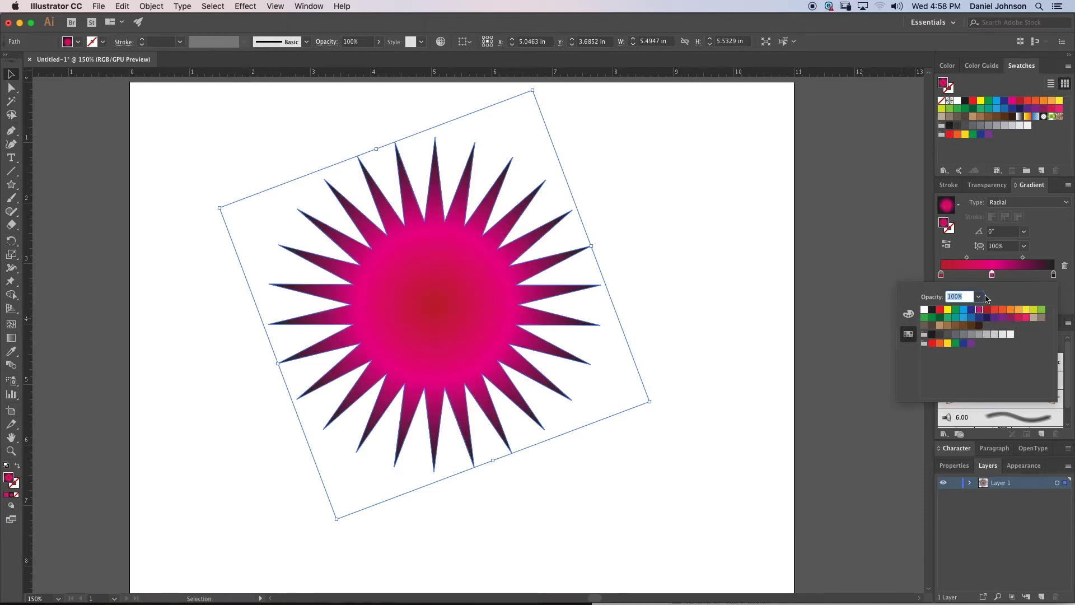
left_click(1028, 278)
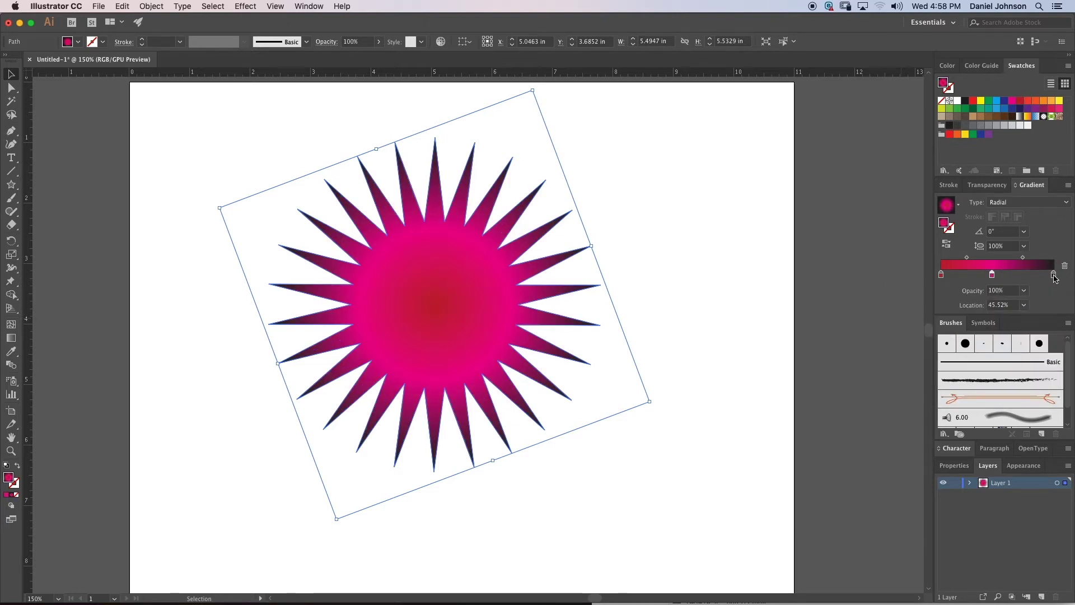
Step: Recolor the gradient's end stop white and tint it light pink in HSB mode, with hue 336.5° and saturation 18.04%
double_click(1054, 277)
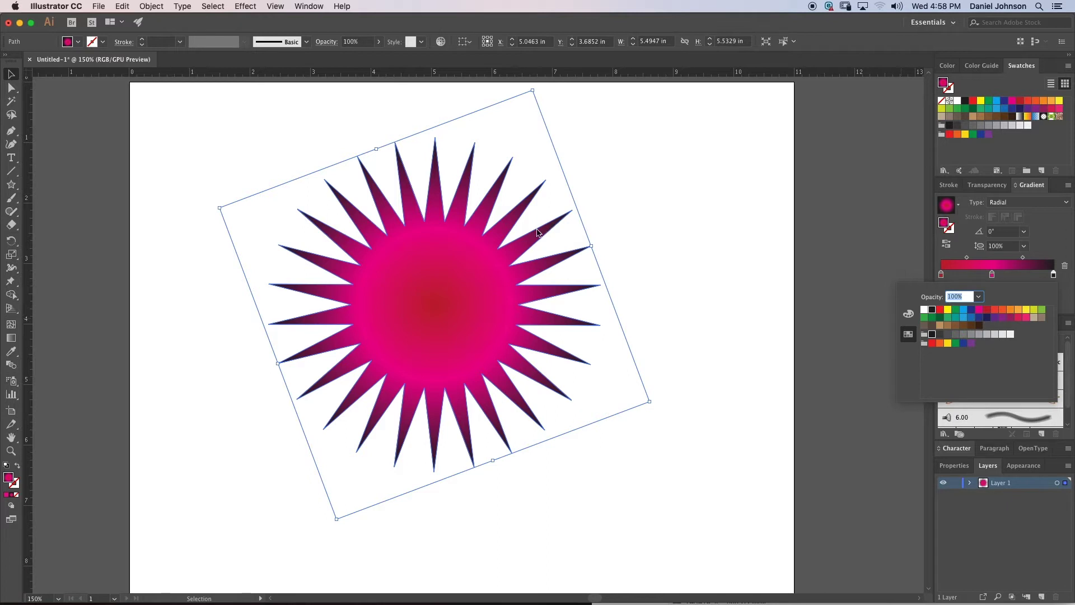
left_click(923, 309)
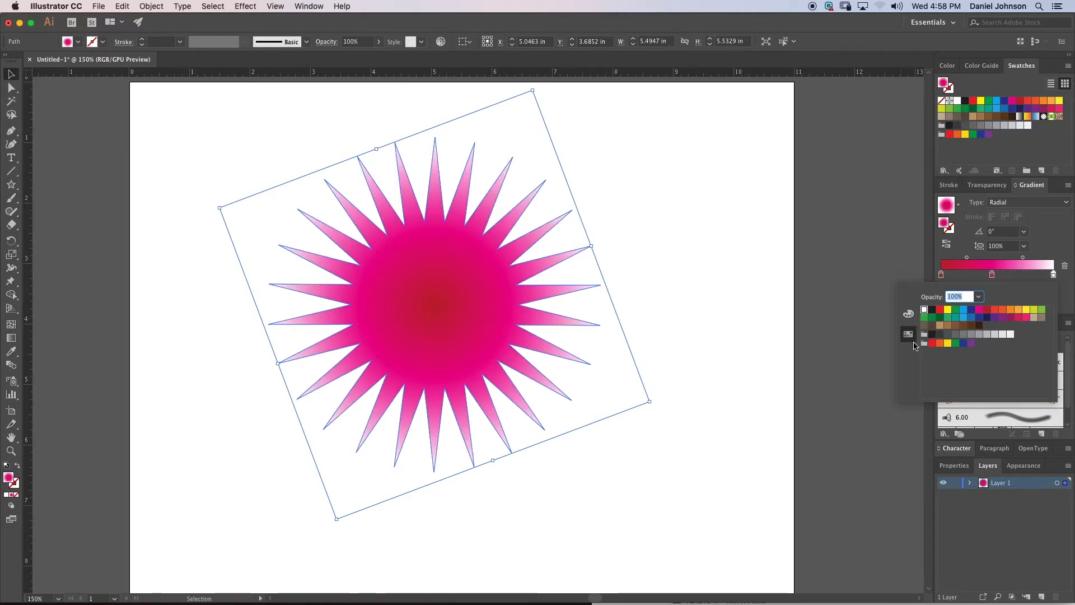
left_click(908, 315)
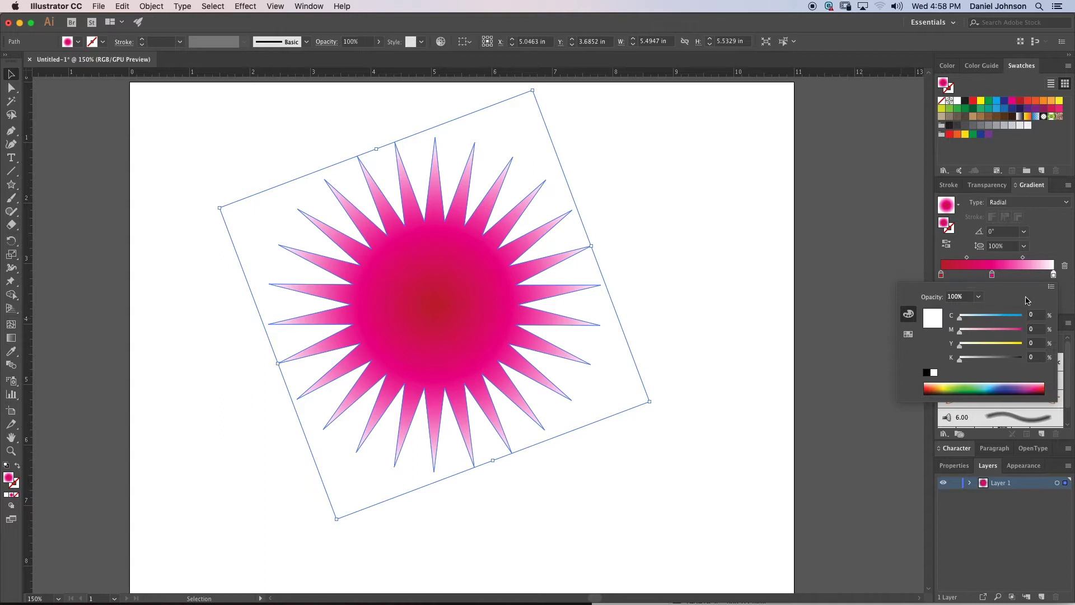
left_click(1051, 288)
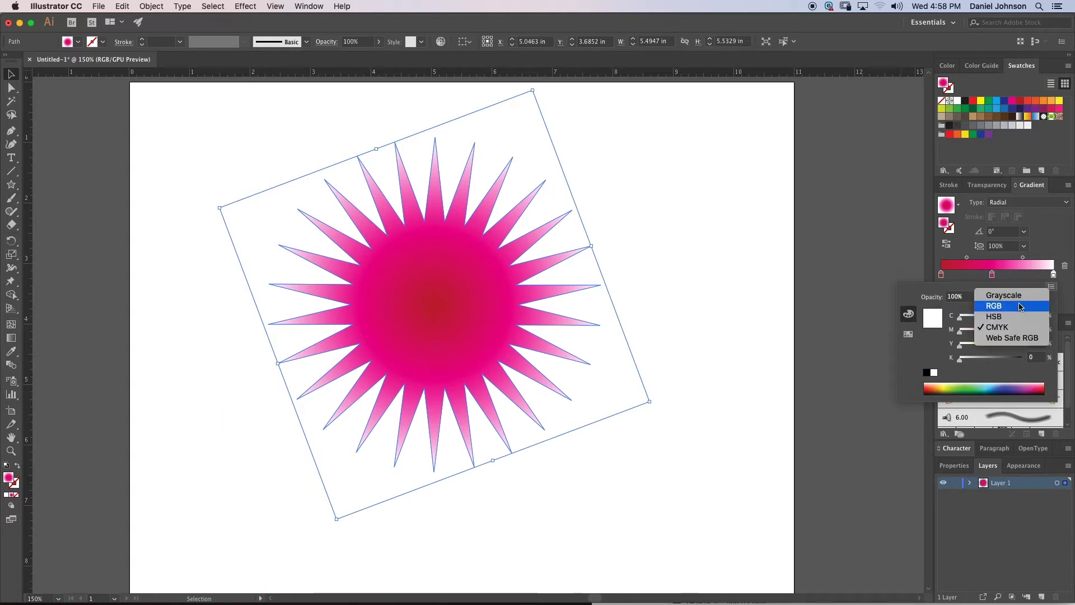
left_click(1002, 317)
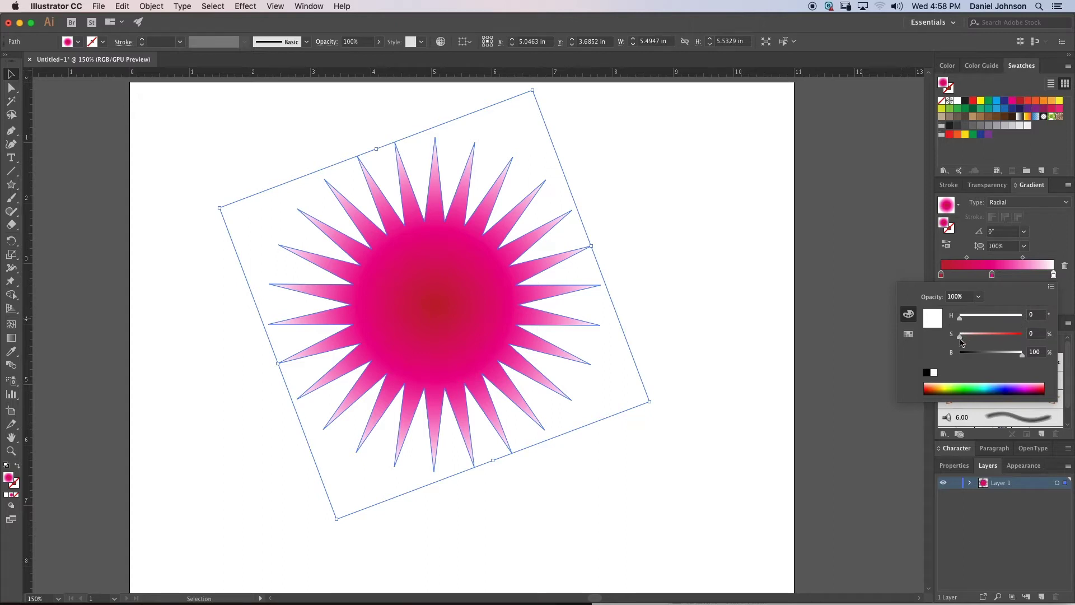
mouse_move(960, 336)
left_mouse_down()
mouse_move(984, 335)
mouse_move(963, 320)
mouse_move(1018, 328)
mouse_move(969, 337)
left_mouse_up()
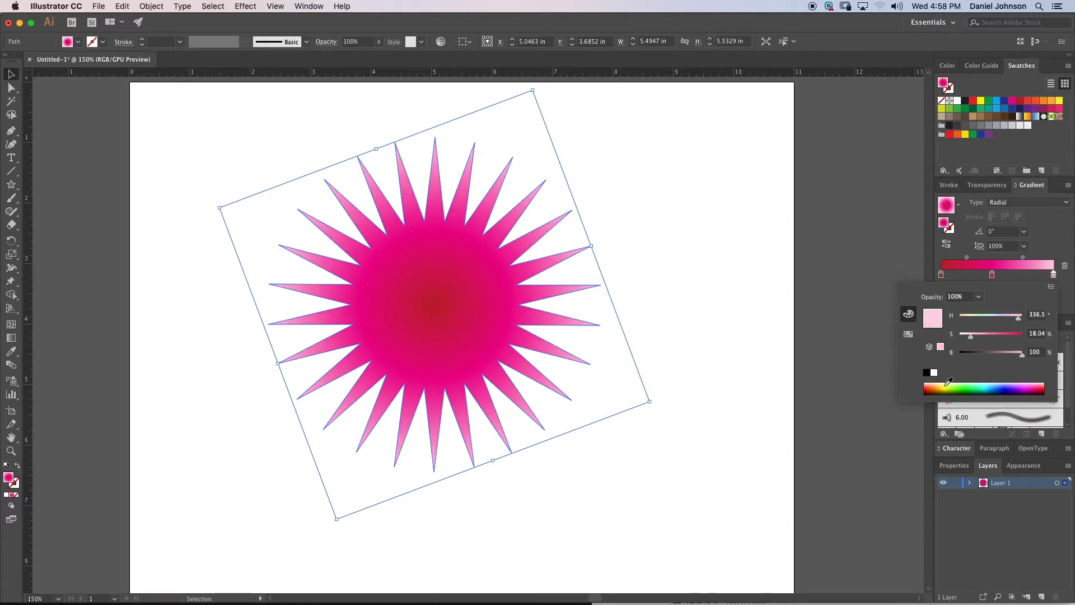
left_click(1014, 279)
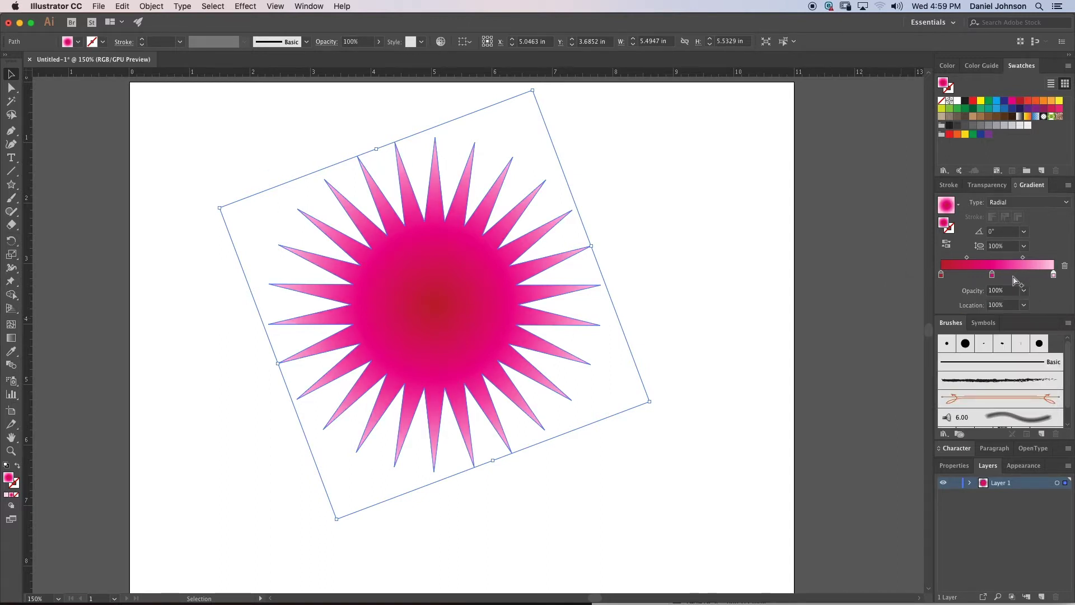
Step: Recolor the gradient's starting stop dark magenta in HSB (hue 326.5°, saturation 98.85%, brightness 35%), then shift the first two stops outward with their midpoint at 48.25%
double_click(941, 275)
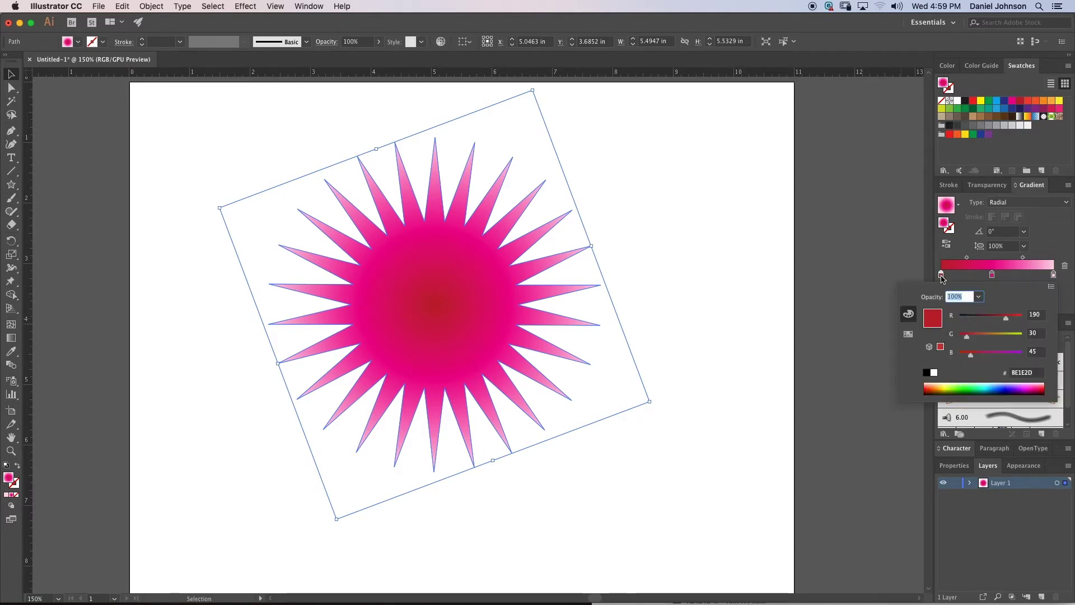
left_click(1051, 287)
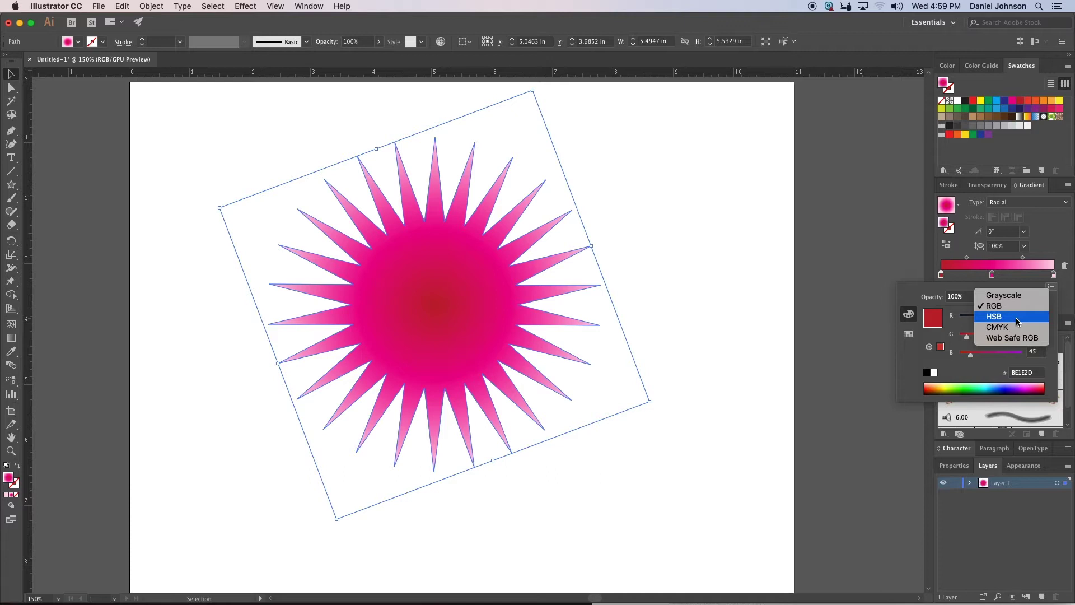
left_click(1016, 317)
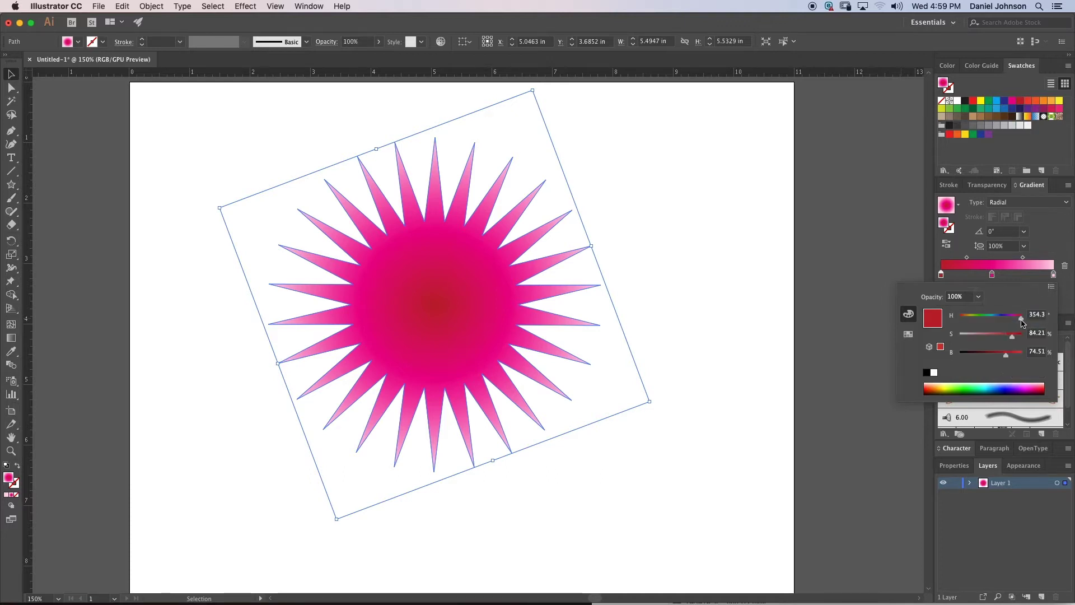
left_click_drag(1020, 318, 984, 358)
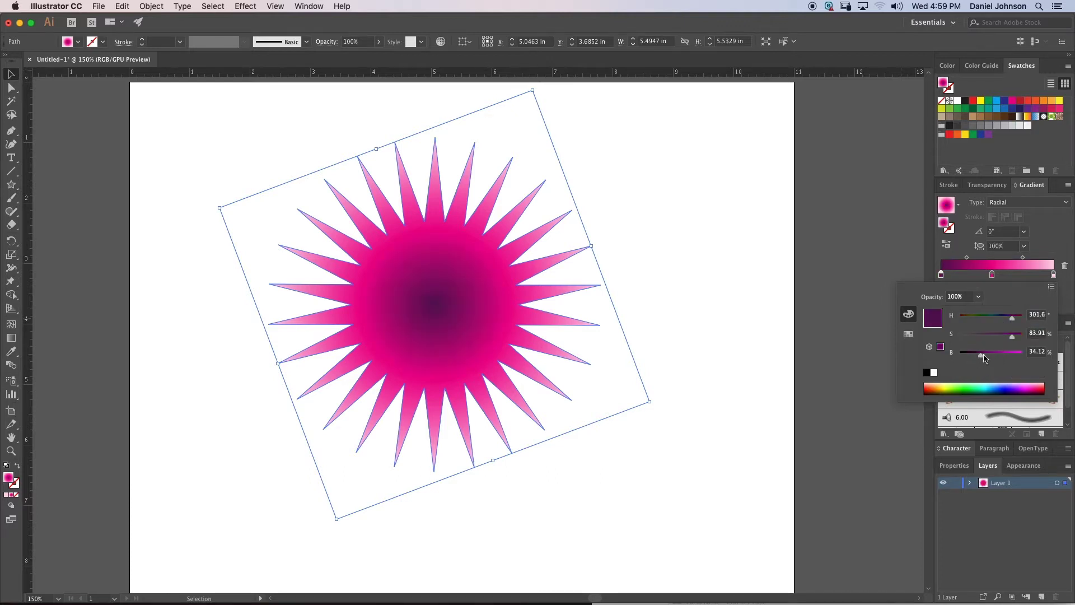
left_click_drag(1014, 320, 1023, 338)
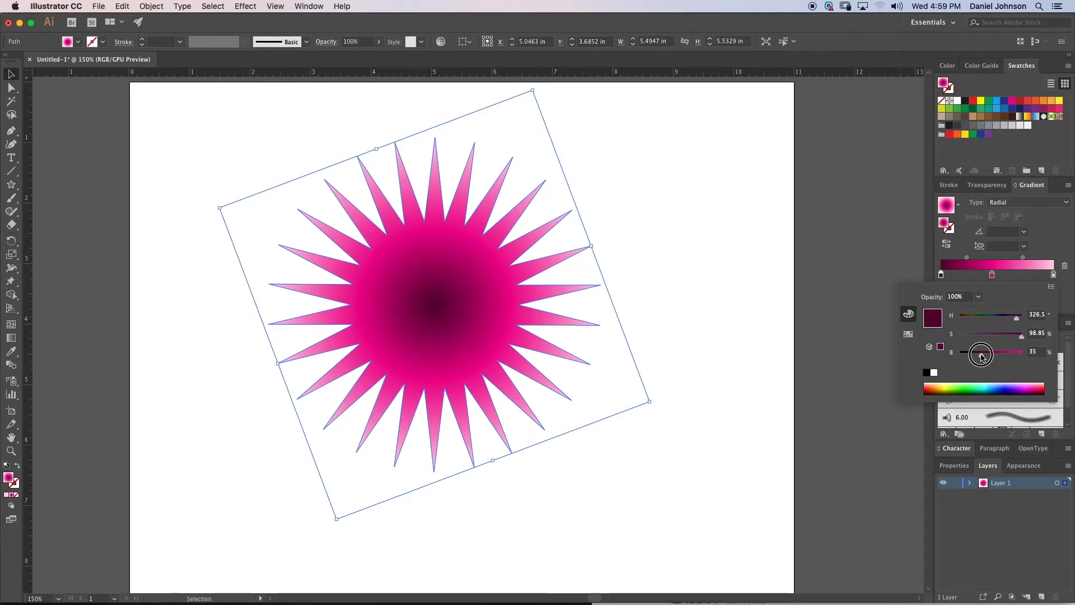
left_click(1008, 280)
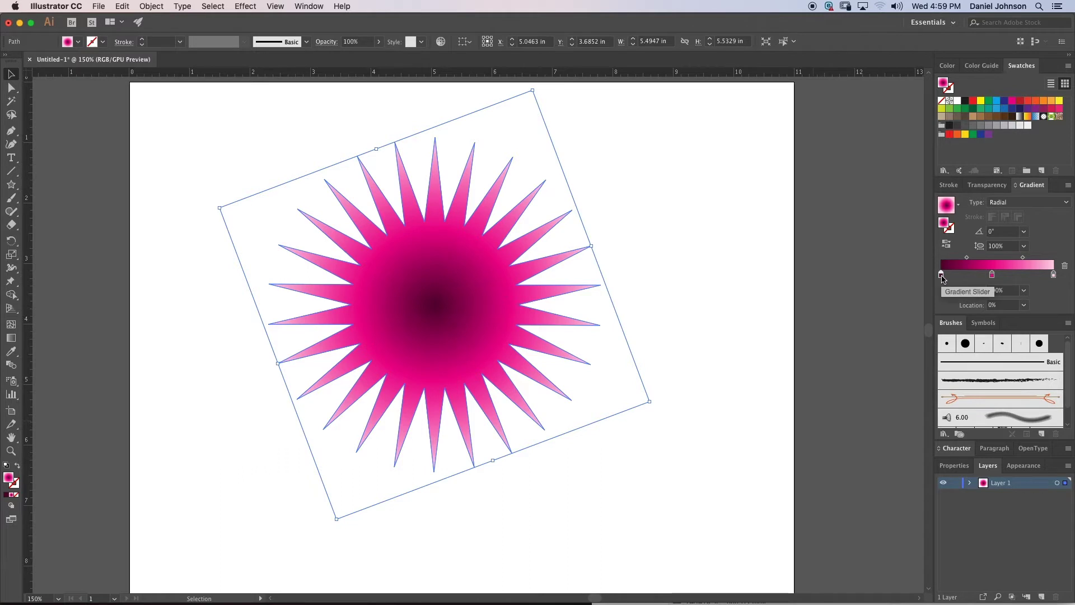
left_click_drag(941, 275, 978, 258)
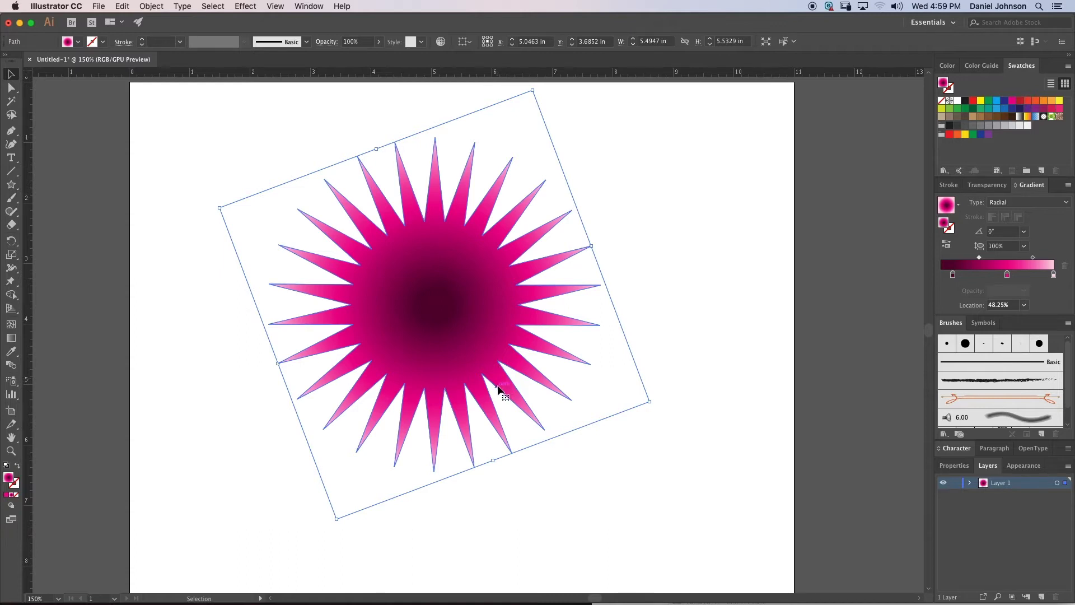
left_click(11, 88)
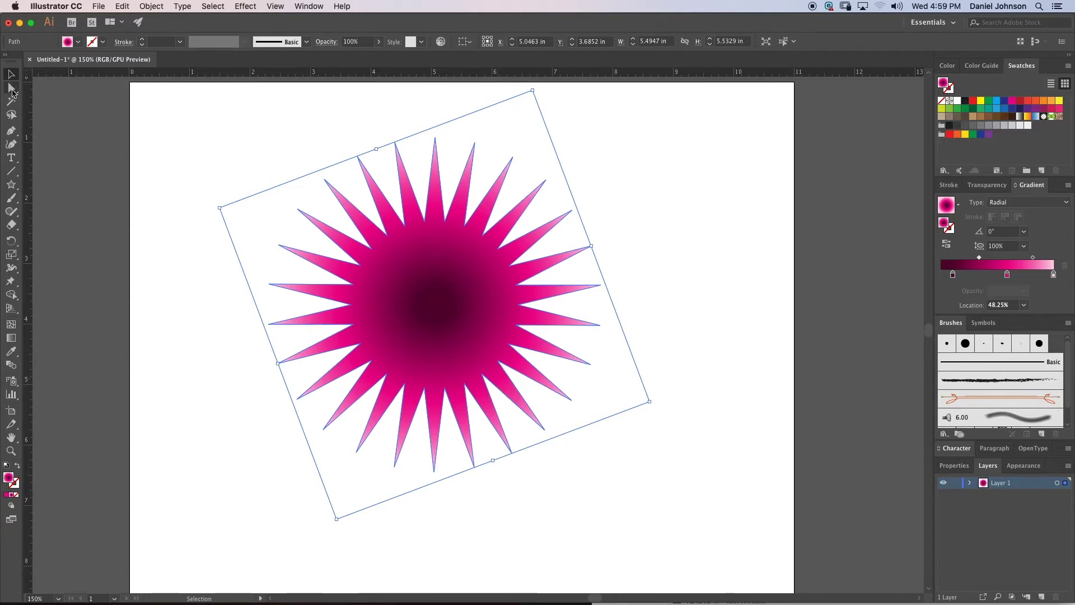
left_click(369, 245)
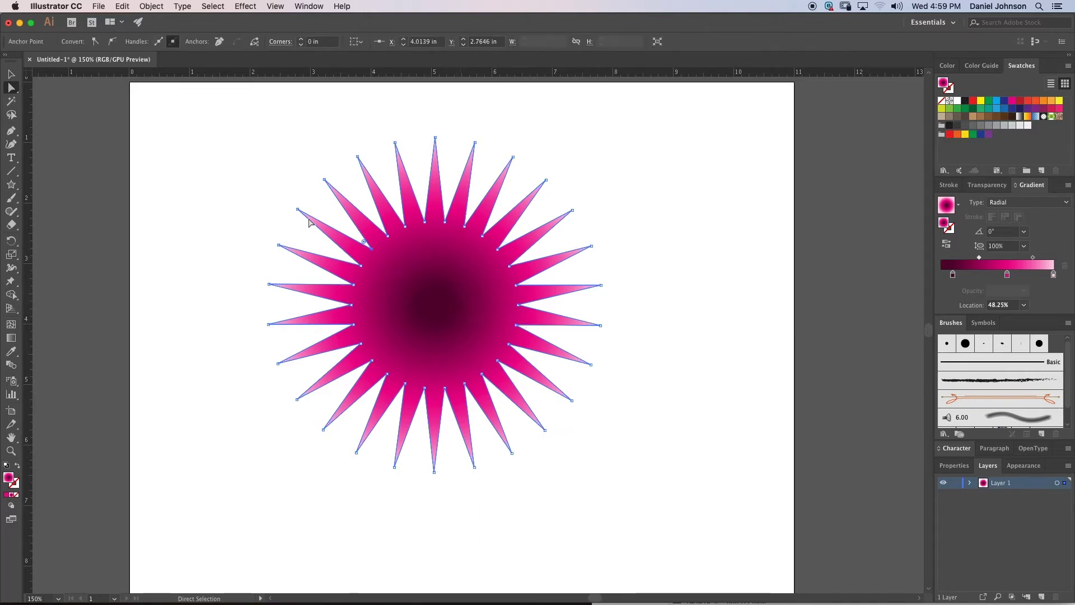
mouse_move(371, 248)
left_mouse_down()
mouse_move(385, 250)
mouse_move(386, 234)
left_mouse_up()
Step: Round all of the star's corners at once with the live corner widgets, using a radius of about 0.04 in
left_click(11, 74)
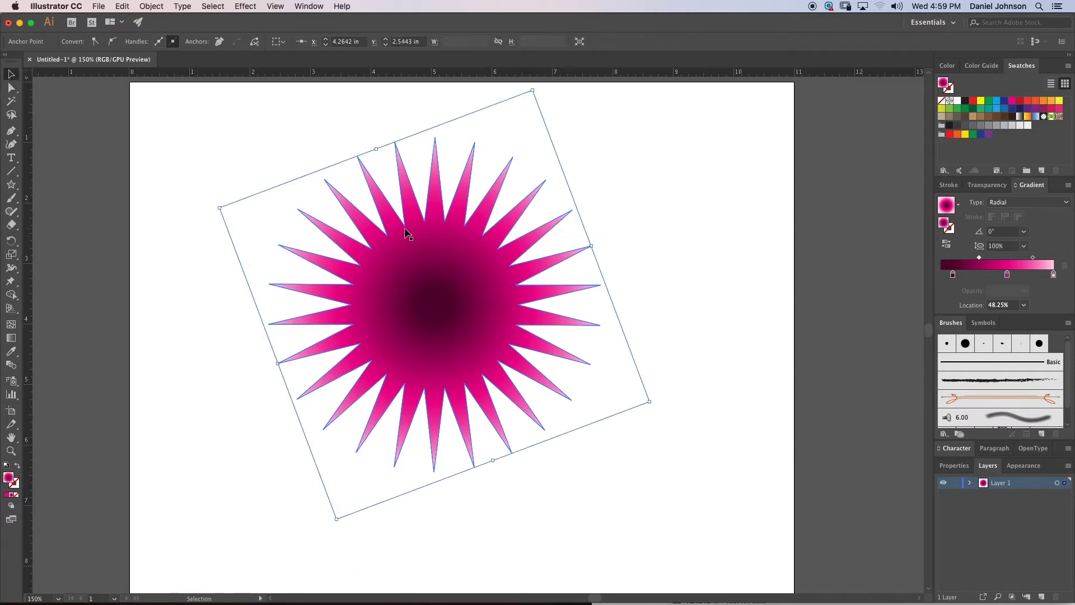
left_click(386, 236)
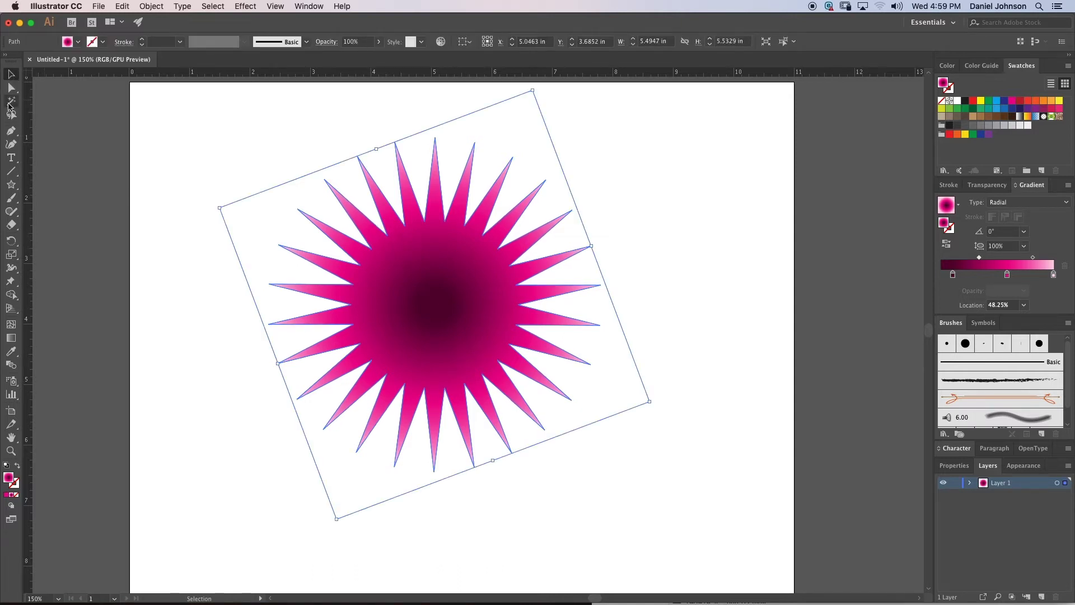
left_click(11, 89)
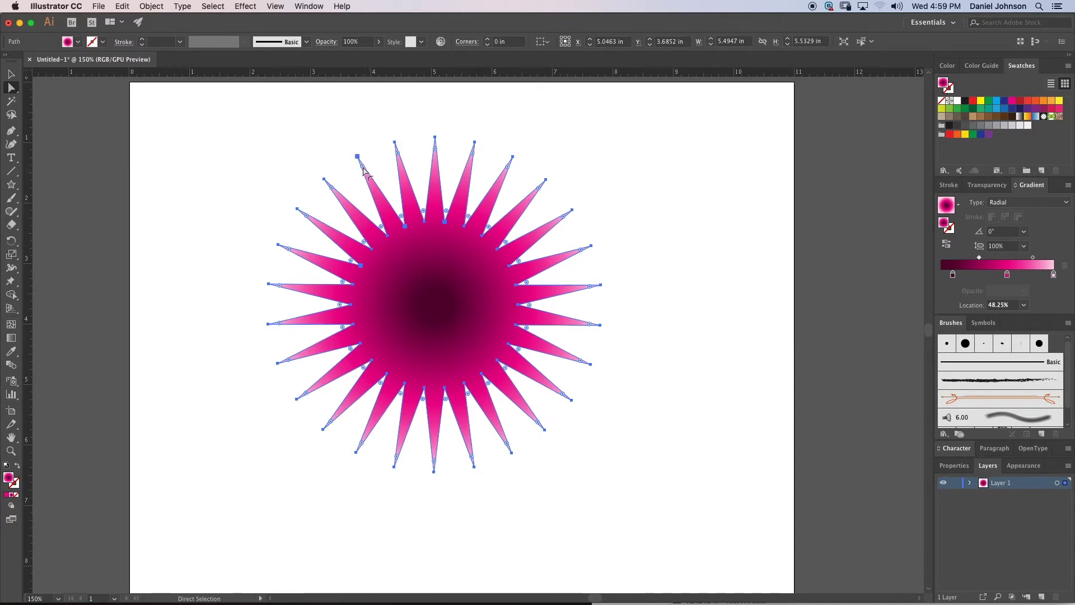
left_click_drag(363, 170, 368, 175)
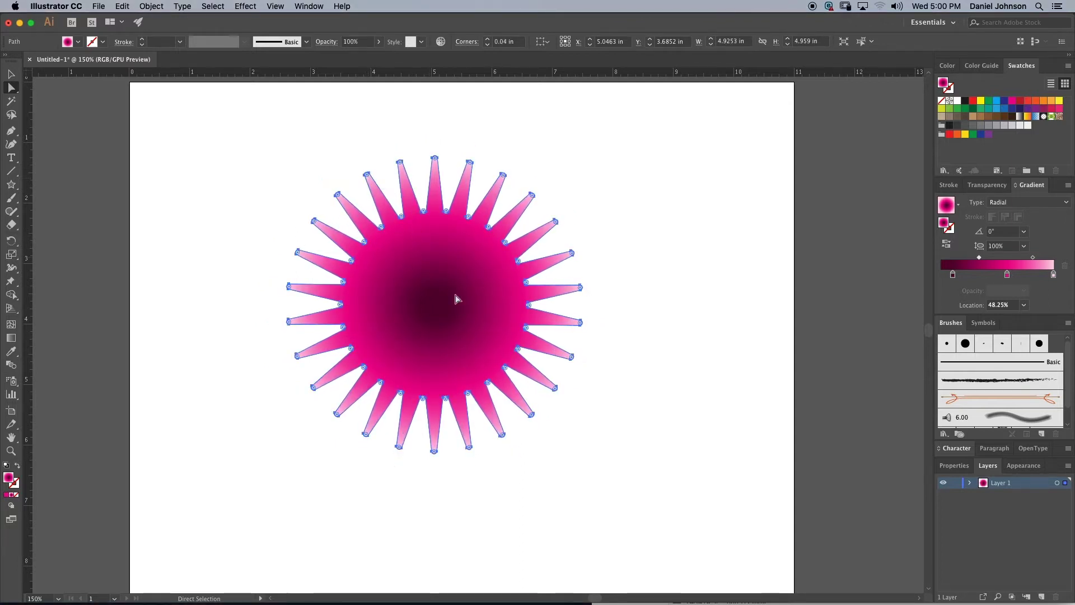
left_click(613, 331)
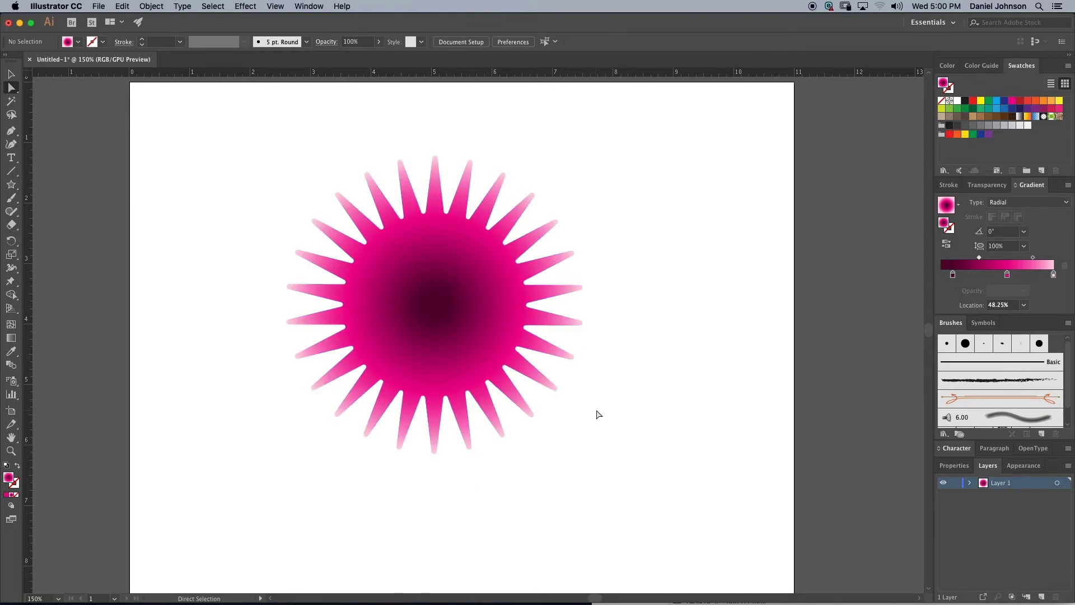
Step: Paste a duplicate of the star directly over the original and shrink it around its center to about 0.2 in wide
key("v")
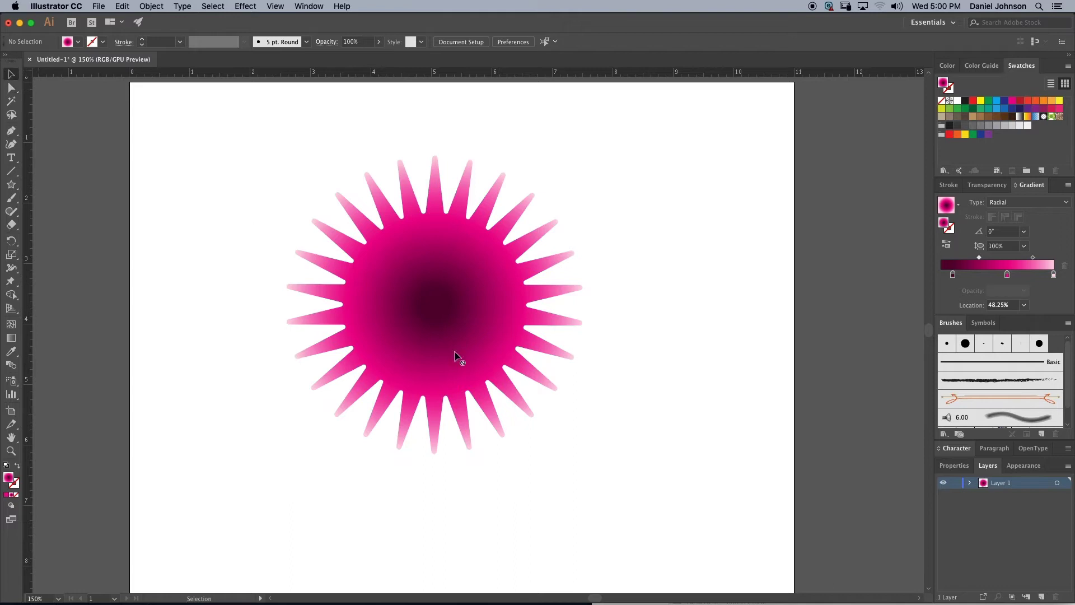
left_click(456, 356)
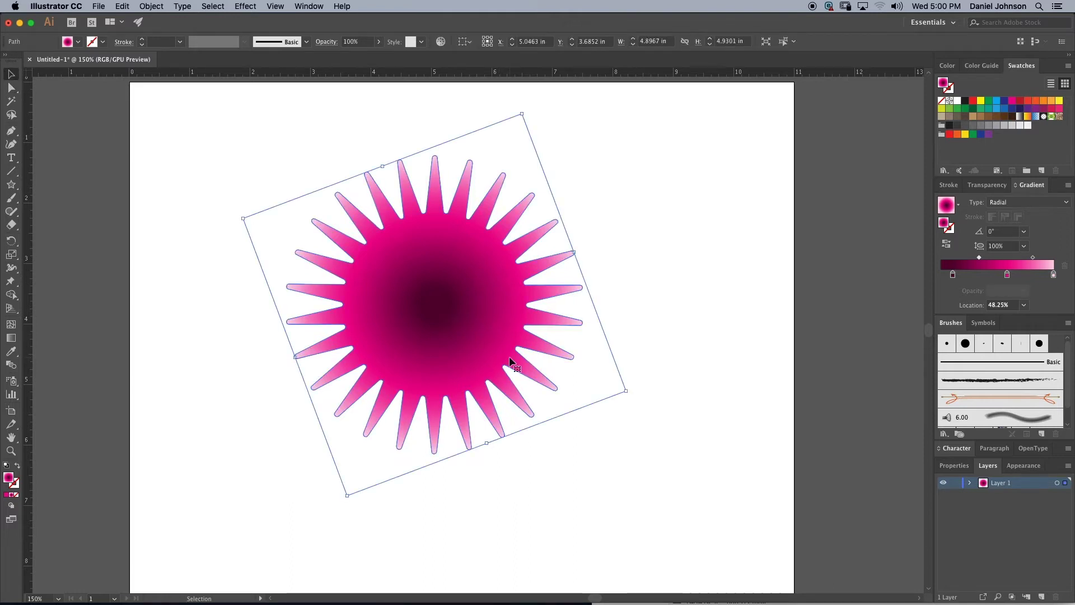
key("a")
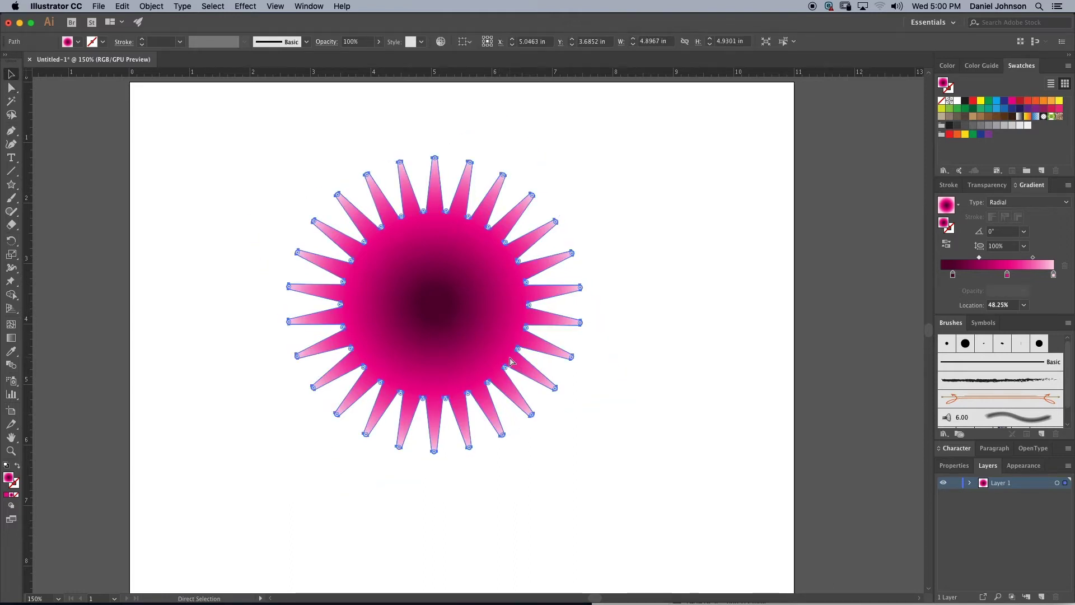
key("v")
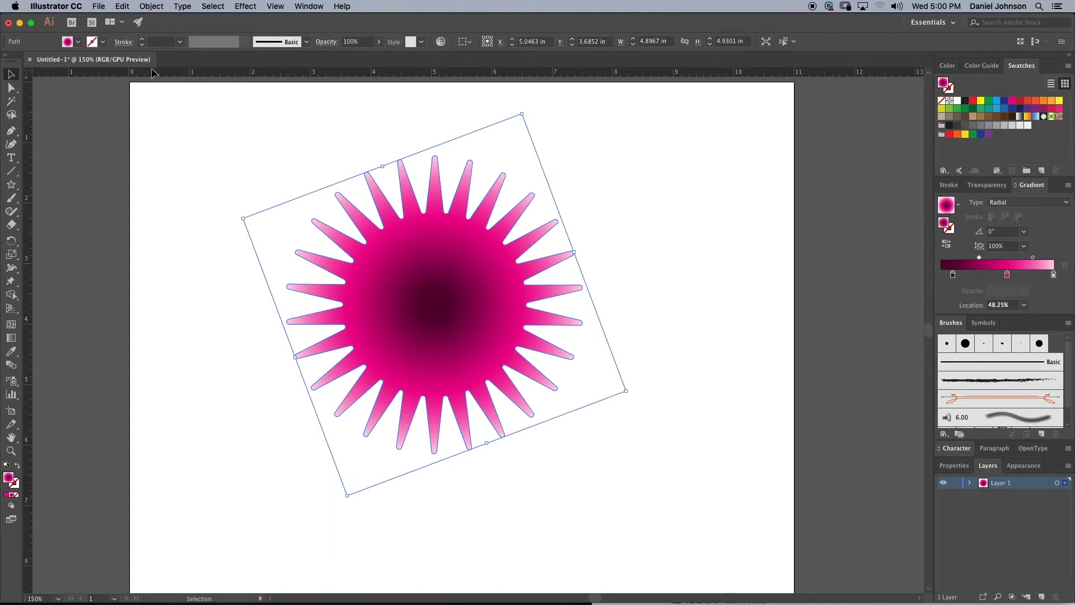
left_click(122, 7)
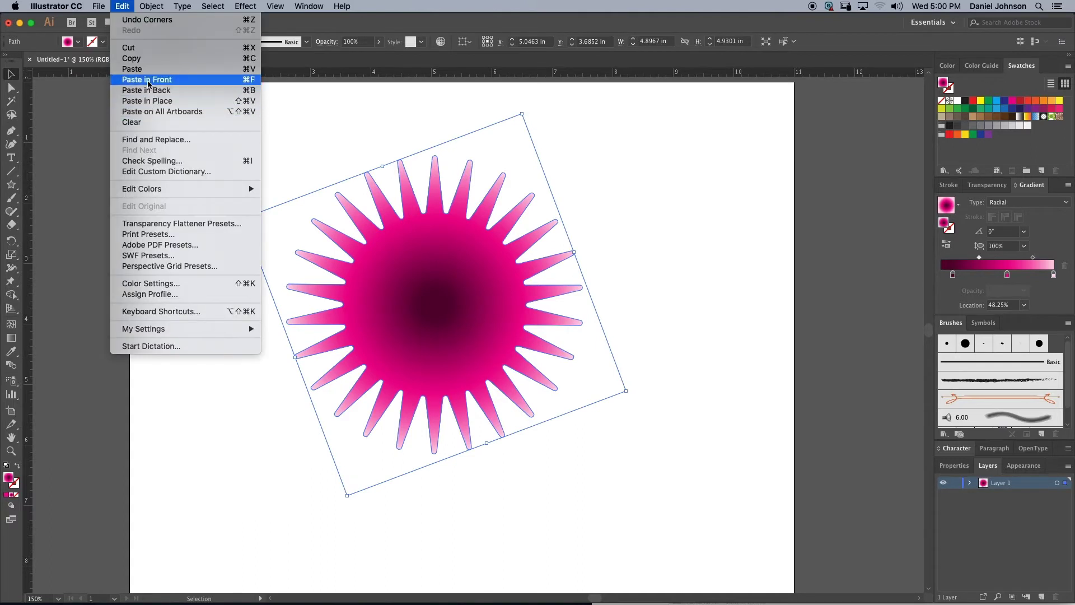
left_click(158, 106)
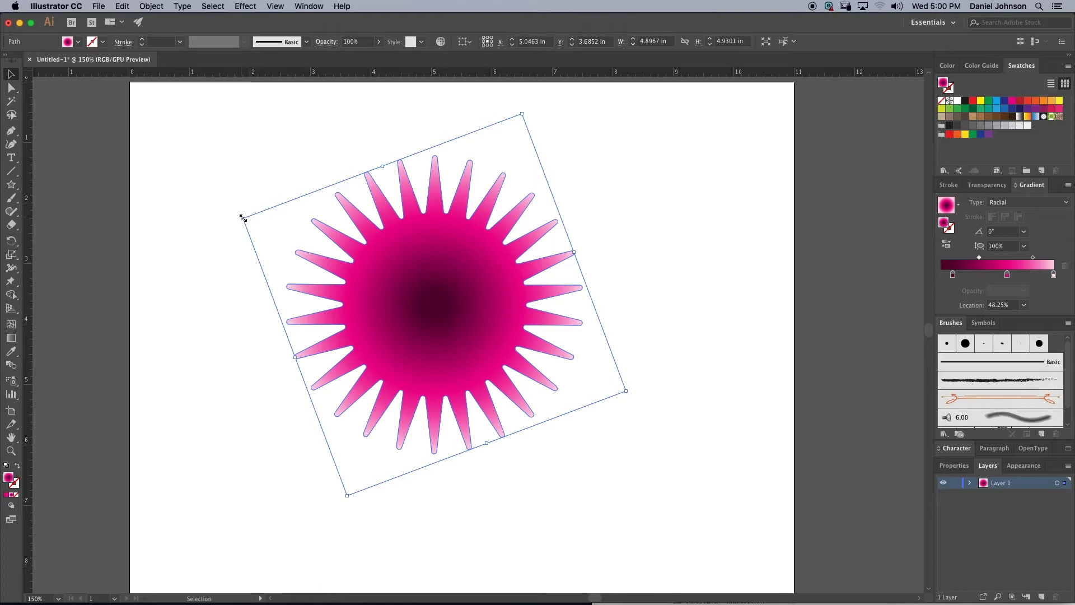
left_click_drag(243, 217, 383, 319)
left_click(690, 329)
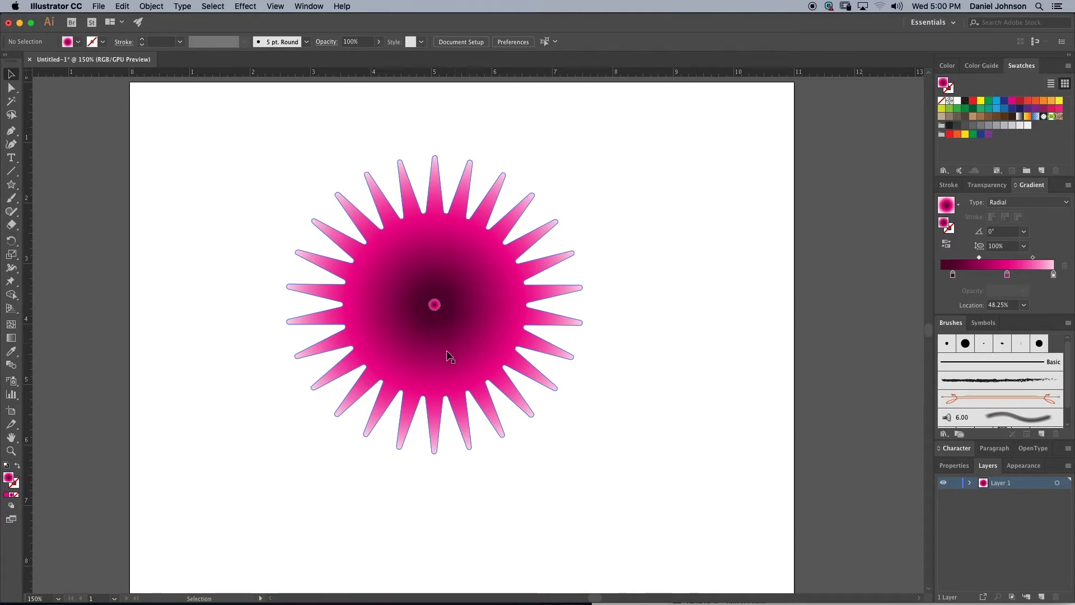
Step: Examine the tiny star at the center of the large star up close
key("a")
key("super+plus")
key("super+plus")
key("super+plus")
key("super+plus")
key("super+plus")
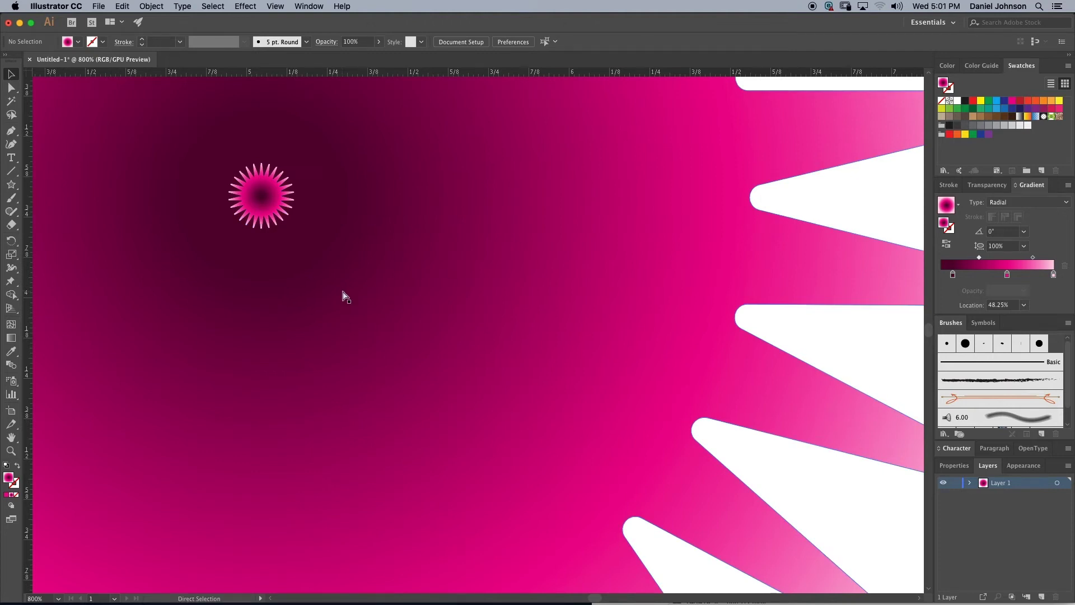
key("super+minus")
key("super+minus")
key("super+minus")
key("super+minus")
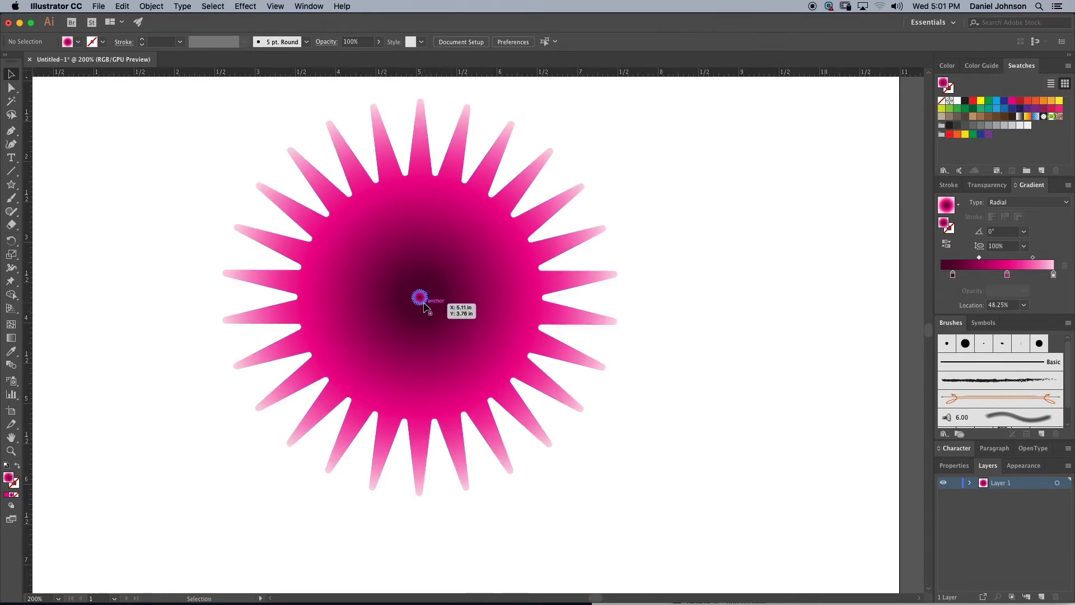
Step: Select the large star and the tiny center star together
left_click(430, 301)
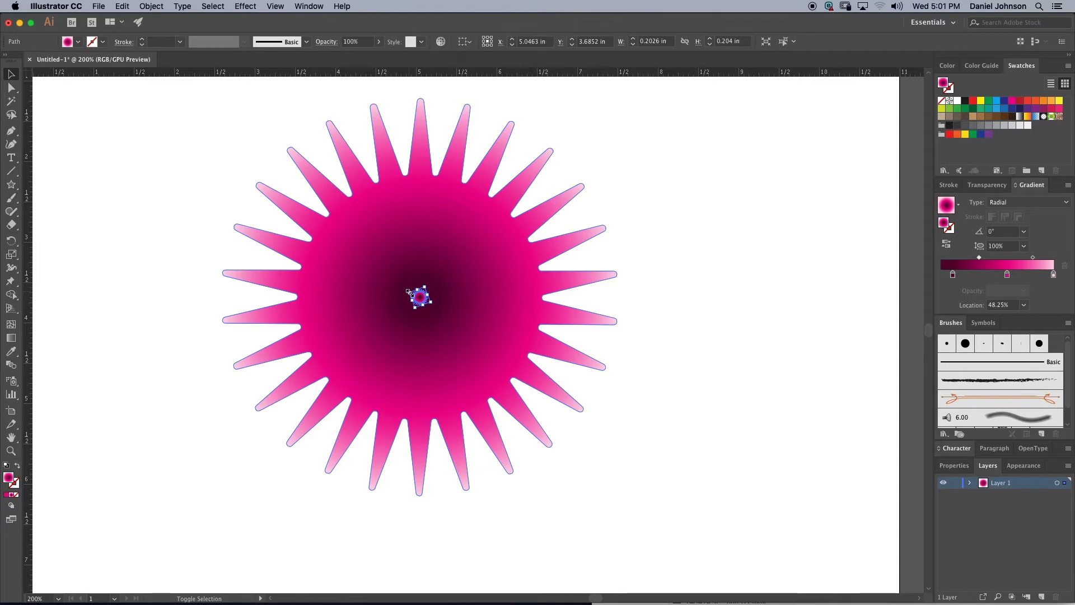
left_click_drag(408, 292, 411, 293)
left_click(472, 298)
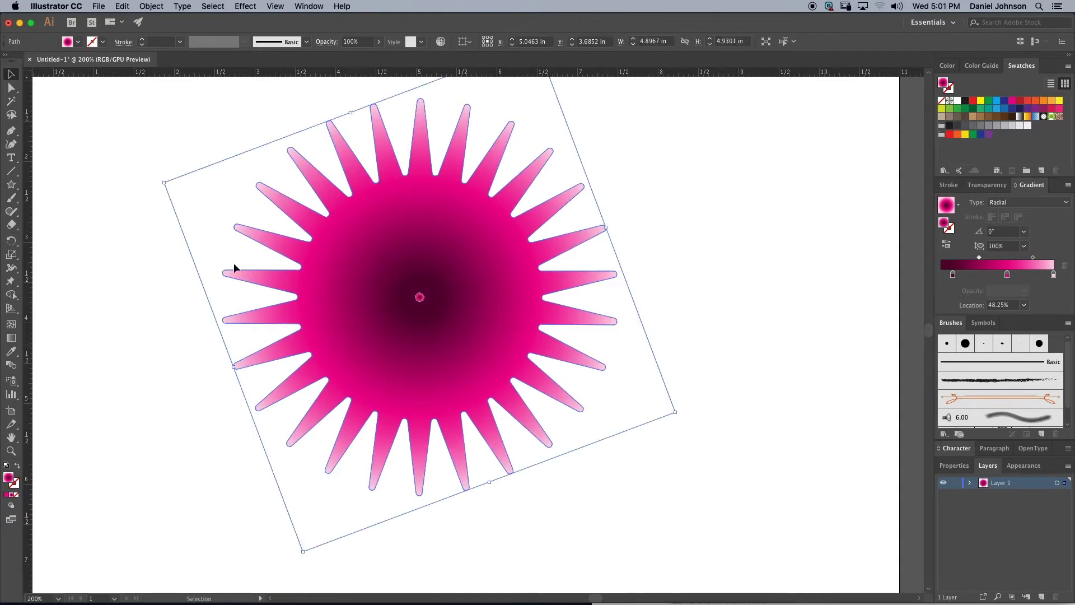
left_click(134, 214)
left_click_drag(122, 201, 725, 492)
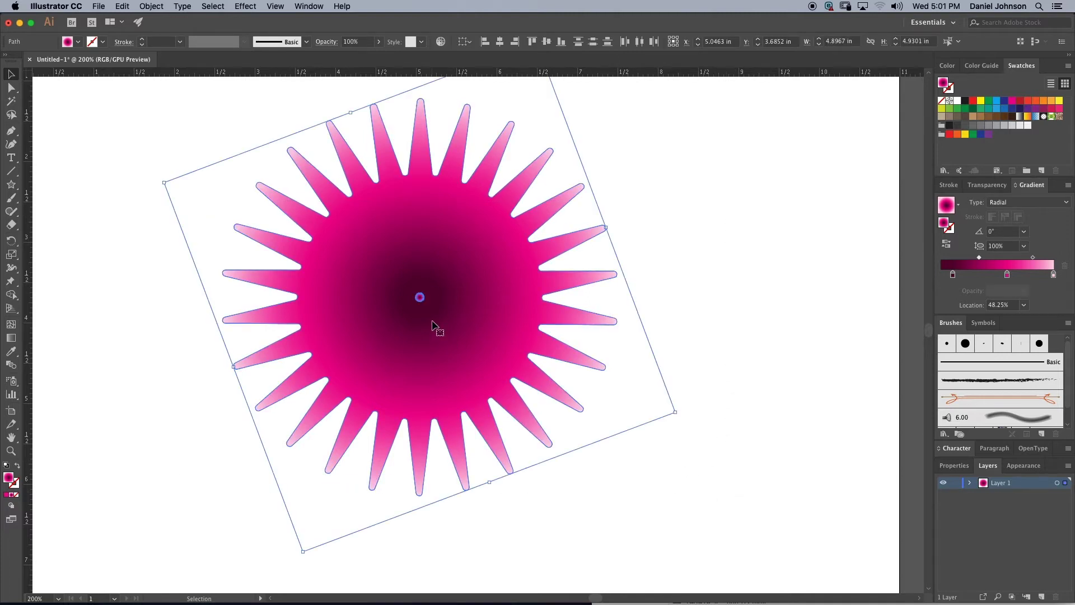
Step: Set the blend options to Specified Steps spacing with 100 steps
left_click(148, 6)
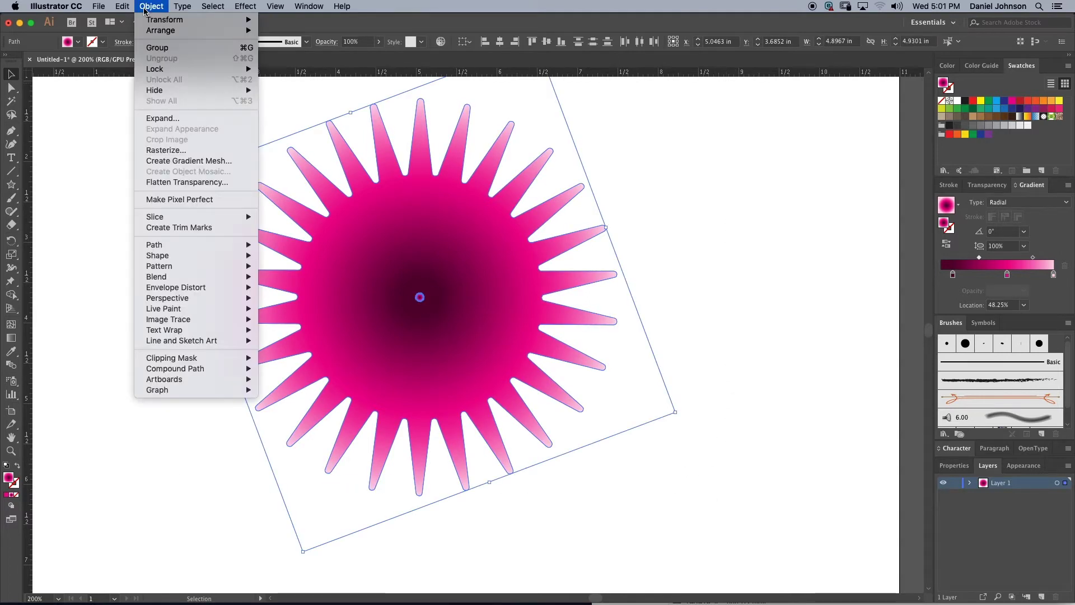
mouse_move(211, 278)
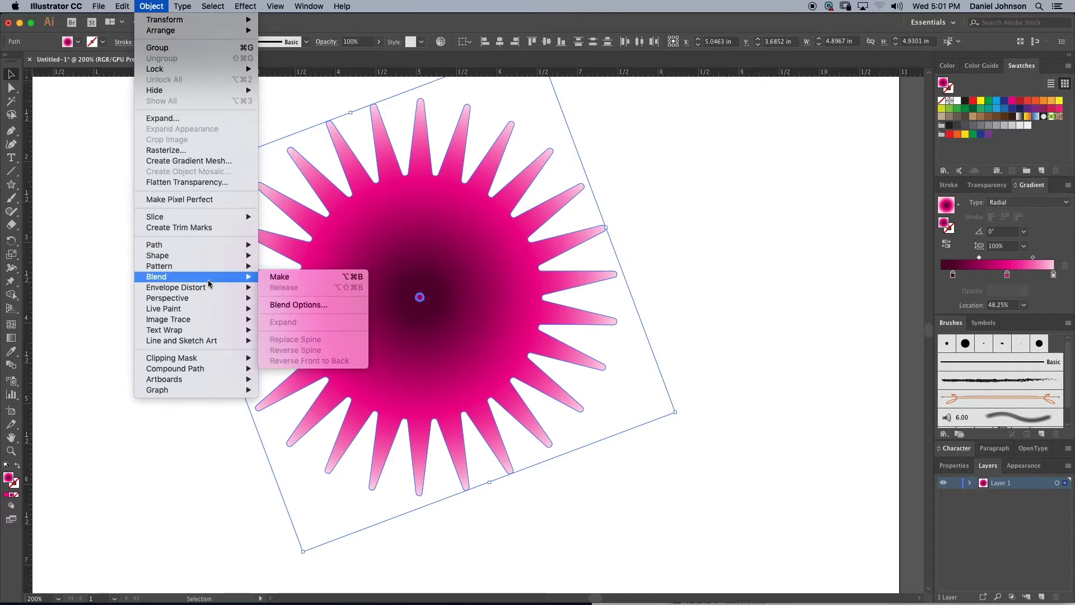
left_click(325, 310)
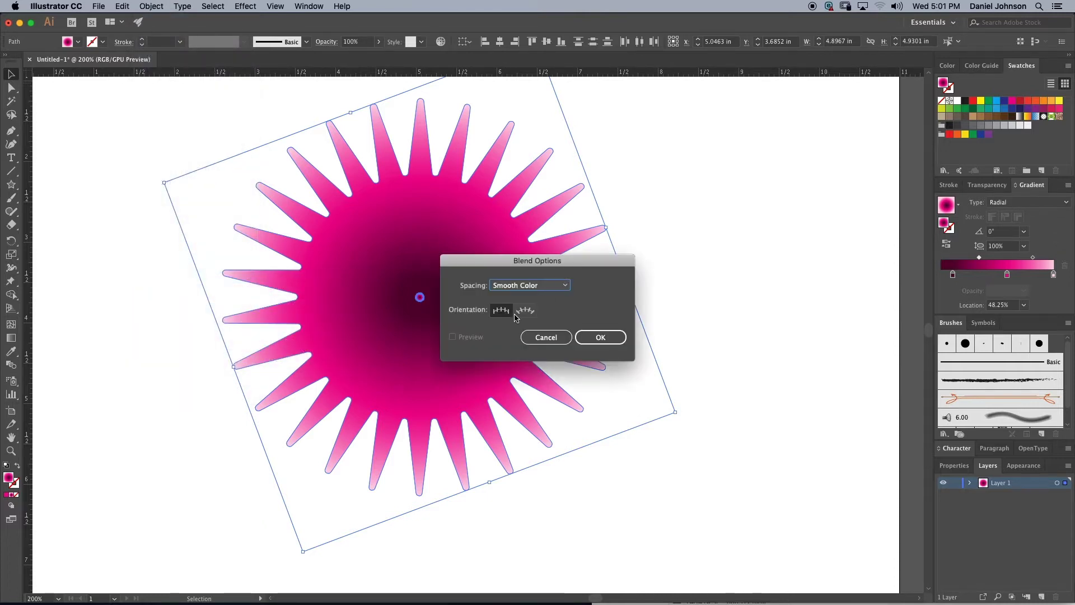
left_click(531, 286)
left_click(523, 308)
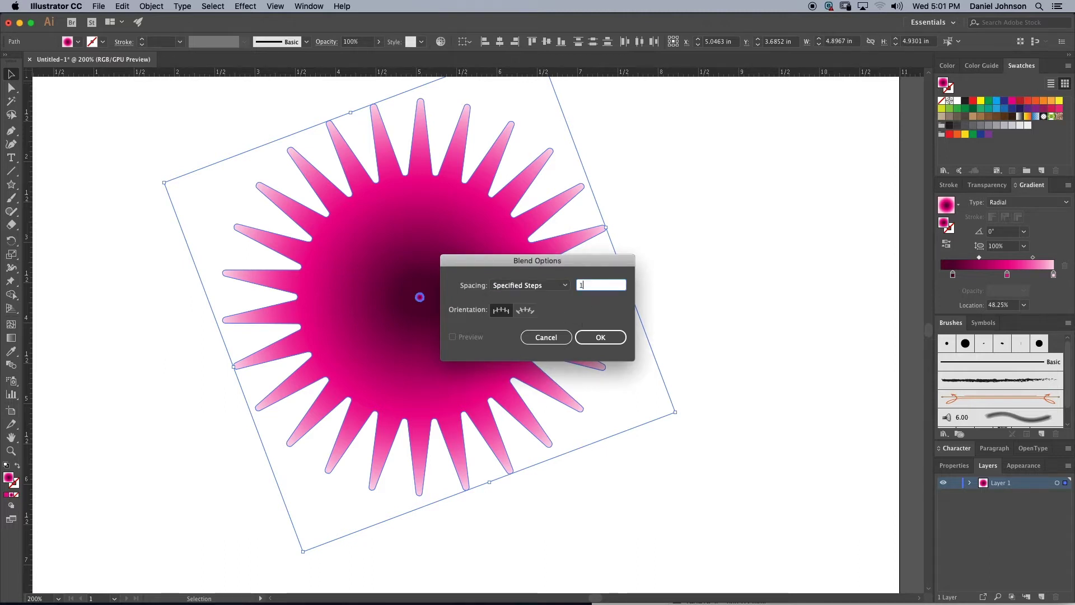
type("100")
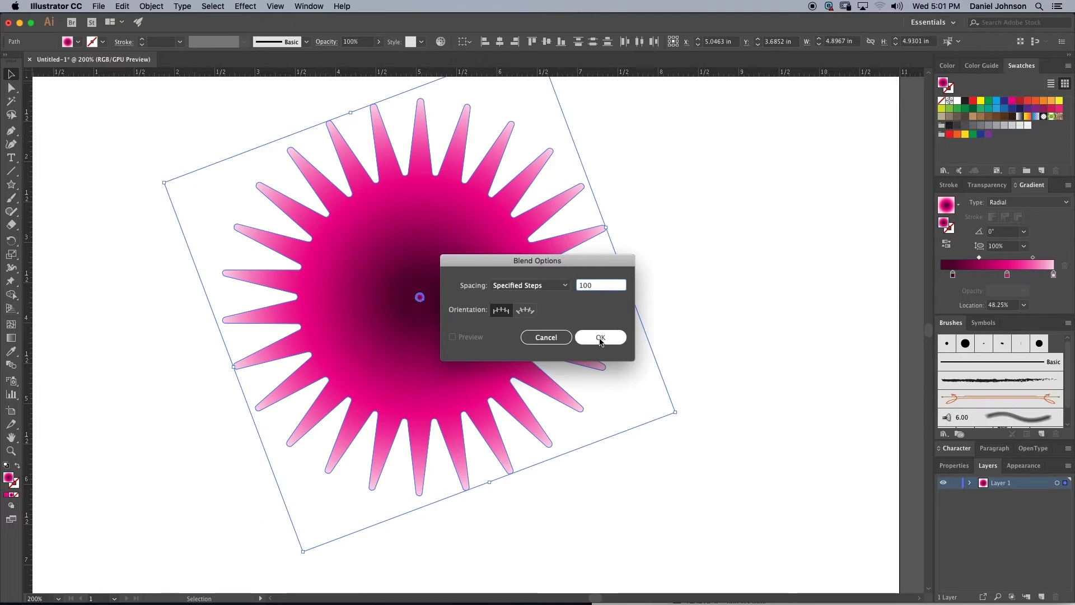
left_click(600, 338)
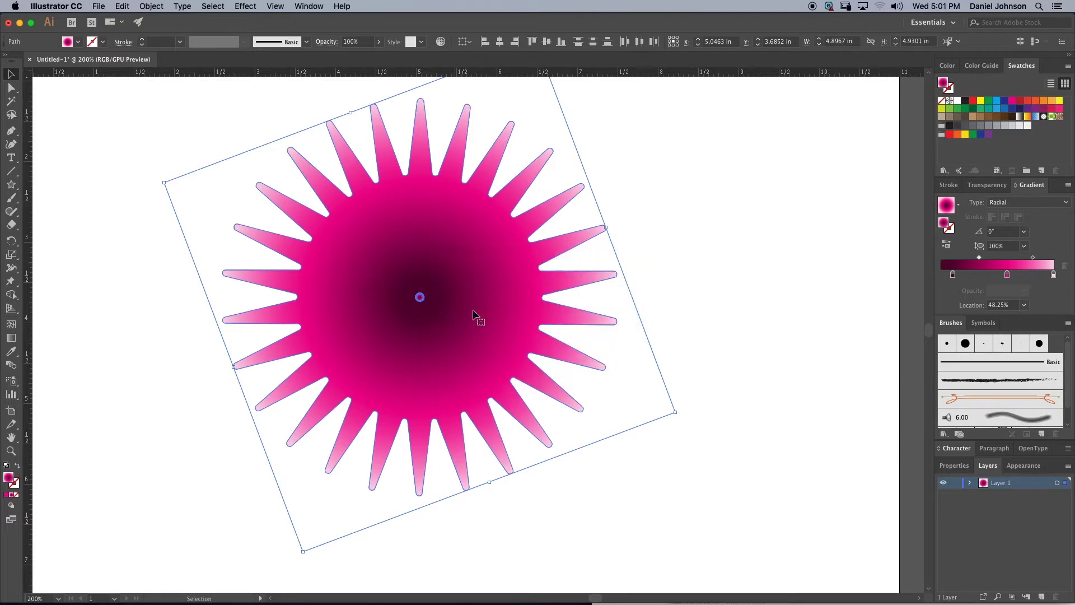
Step: Make a blend between the large star and the tiny center star
left_click(151, 7)
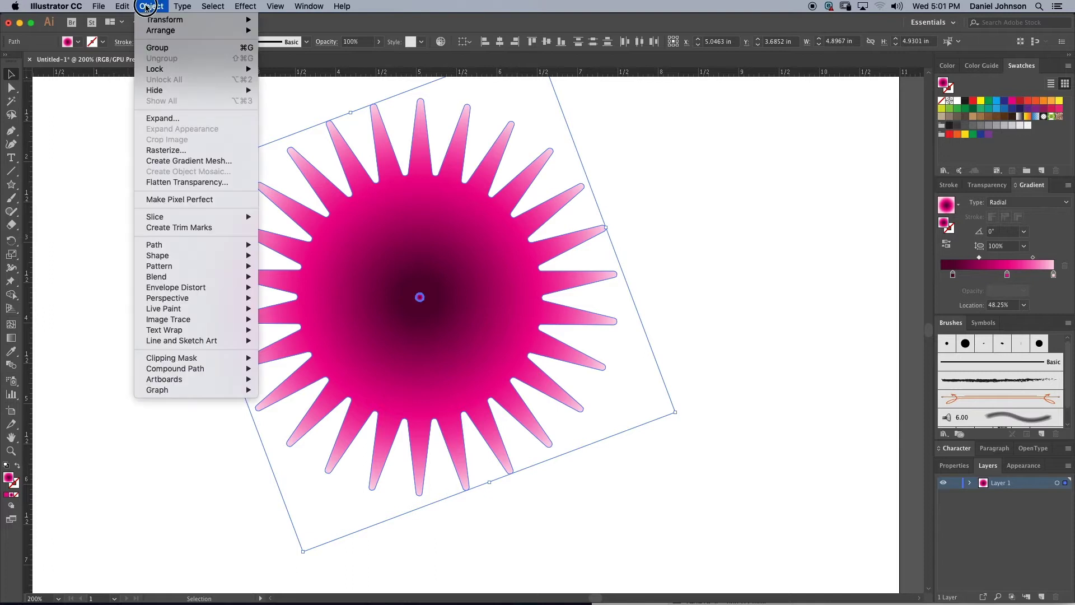
mouse_move(191, 267)
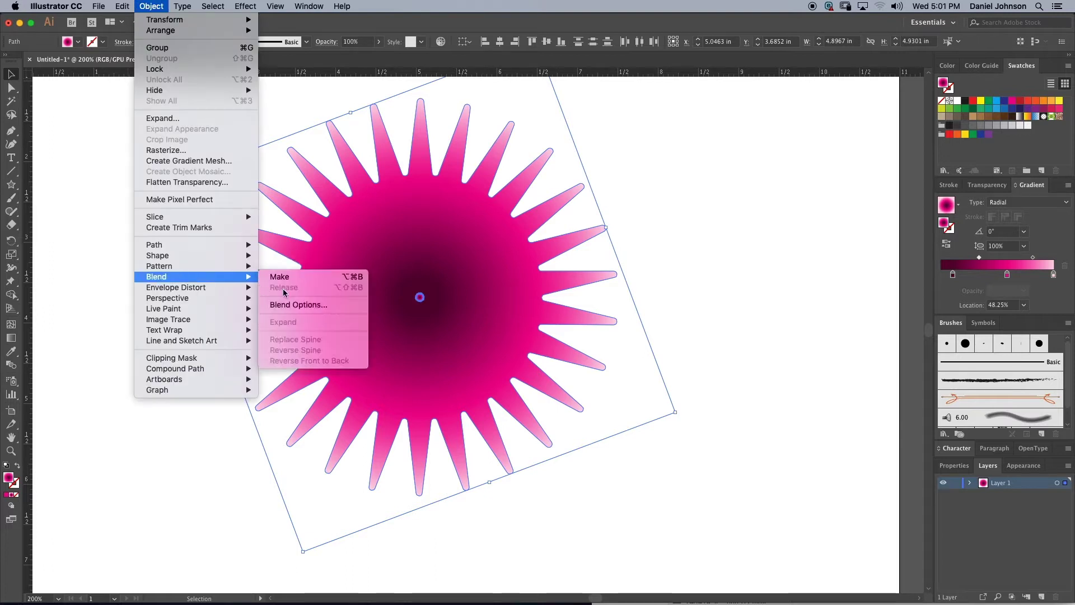
left_click(279, 276)
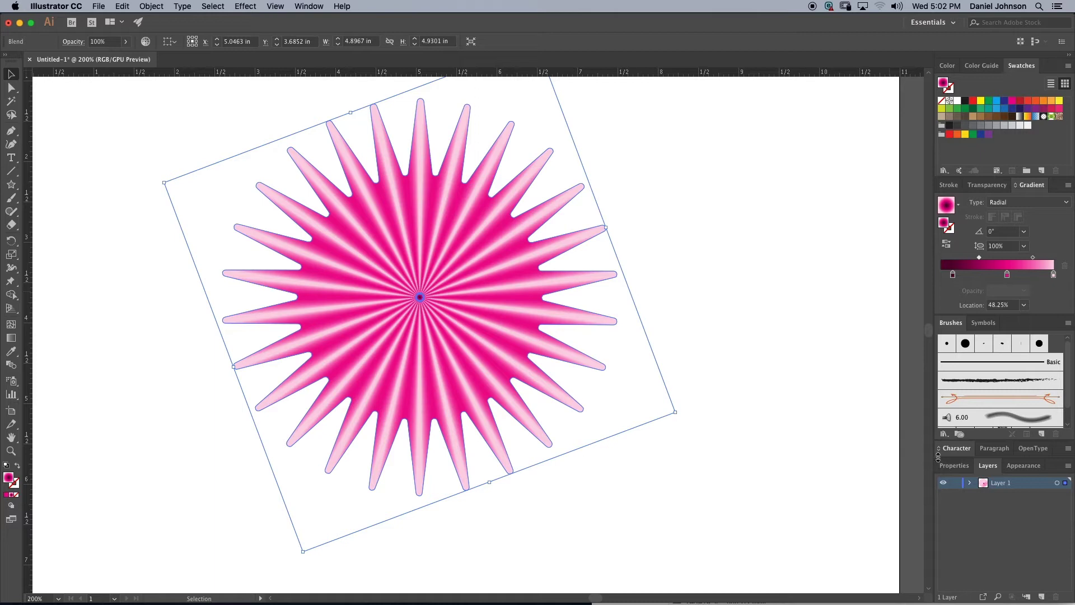
Step: Apply a Pucker & Bloat effect of -35% to the blend and compare the artwork with the effect hidden and shown
left_click(1025, 466)
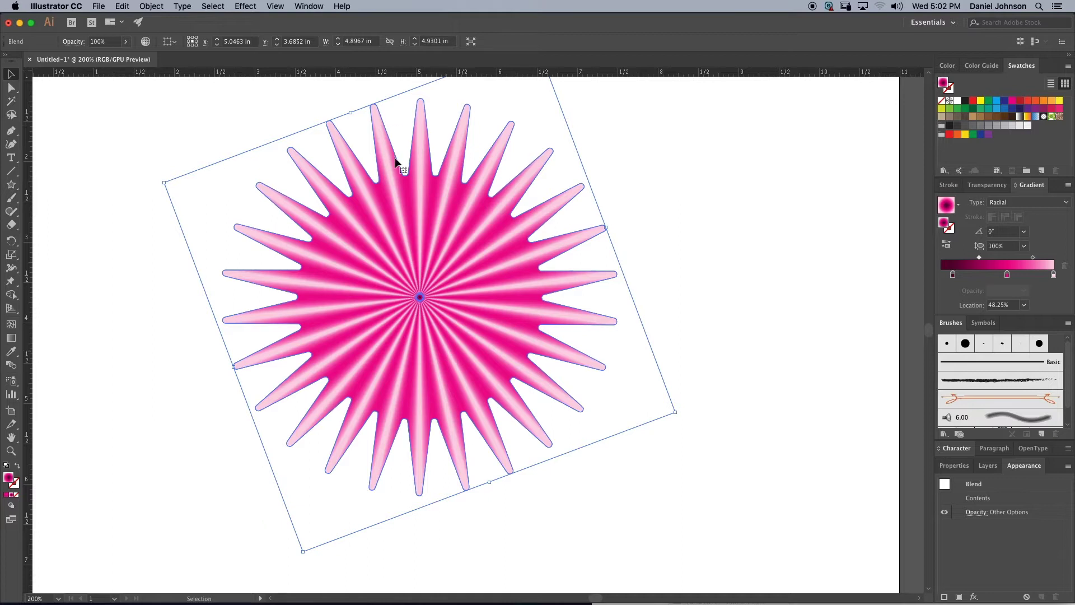
left_click(244, 8)
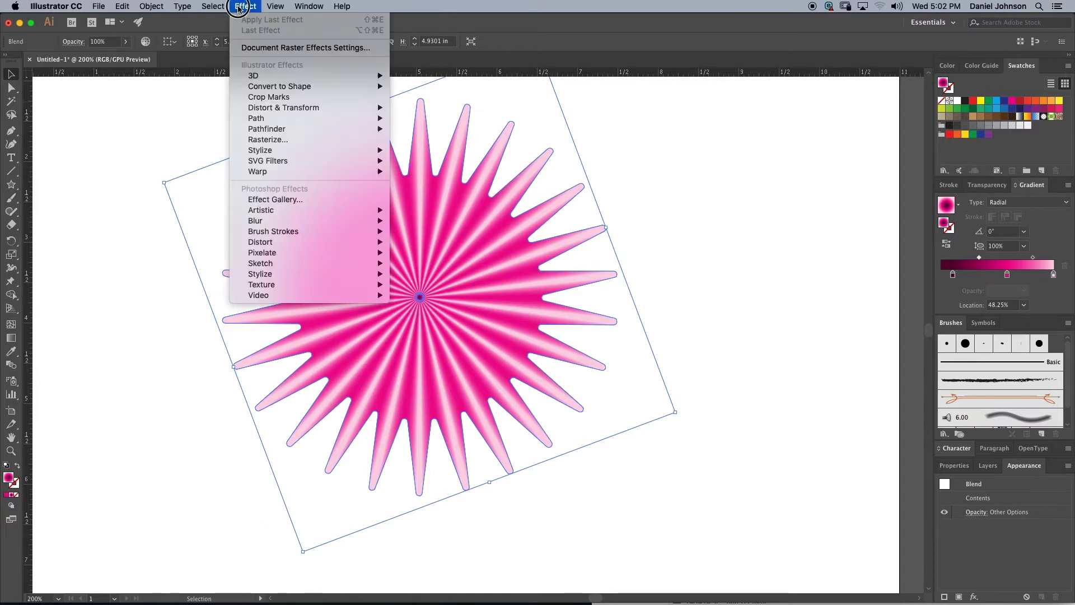
mouse_move(278, 112)
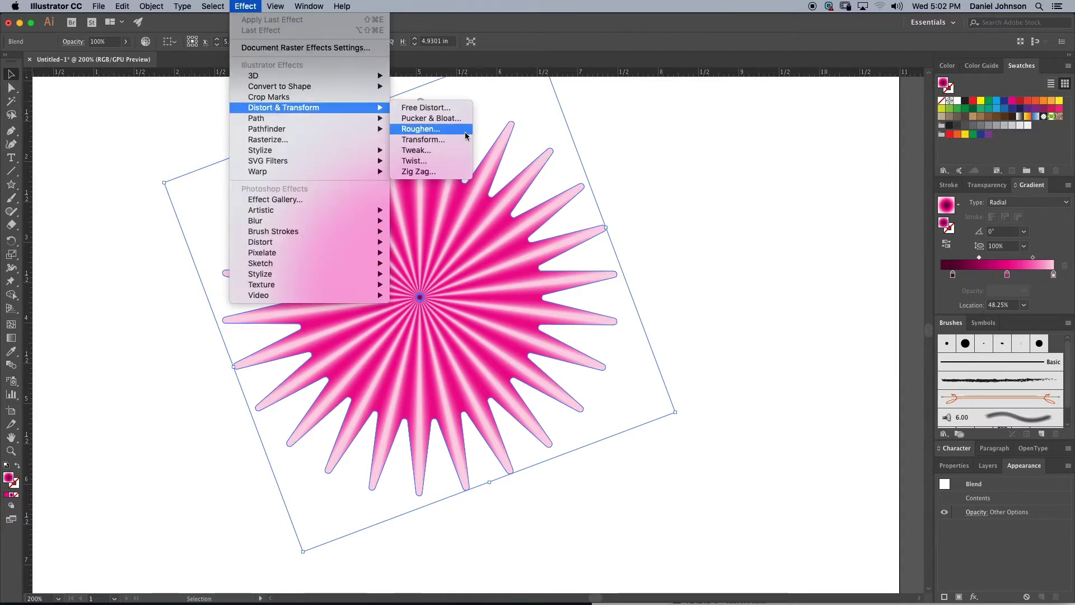
left_click(442, 118)
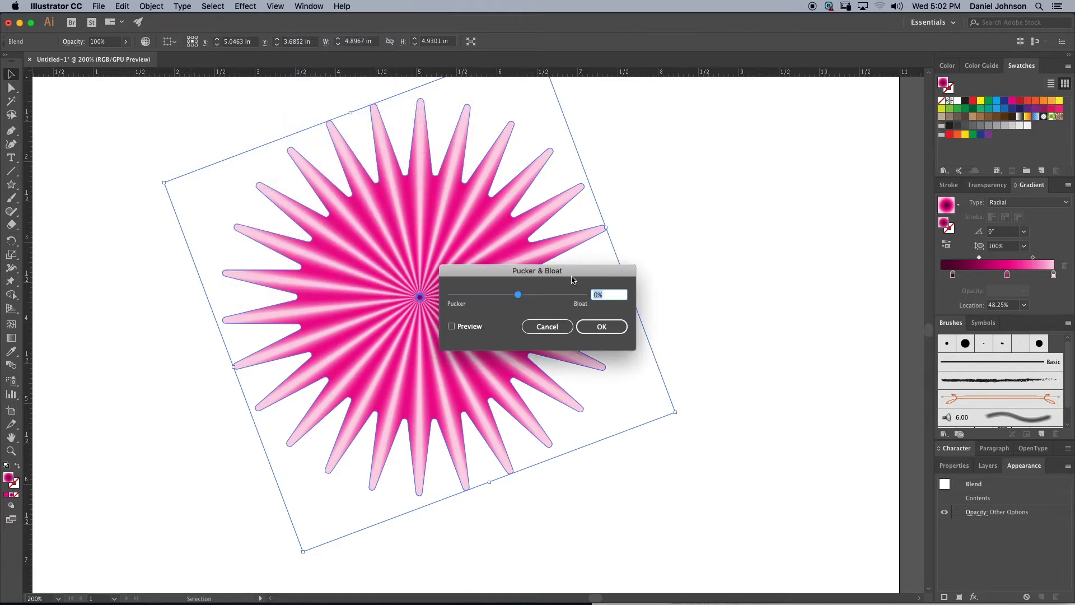
left_click_drag(573, 279, 750, 208)
left_click(631, 256)
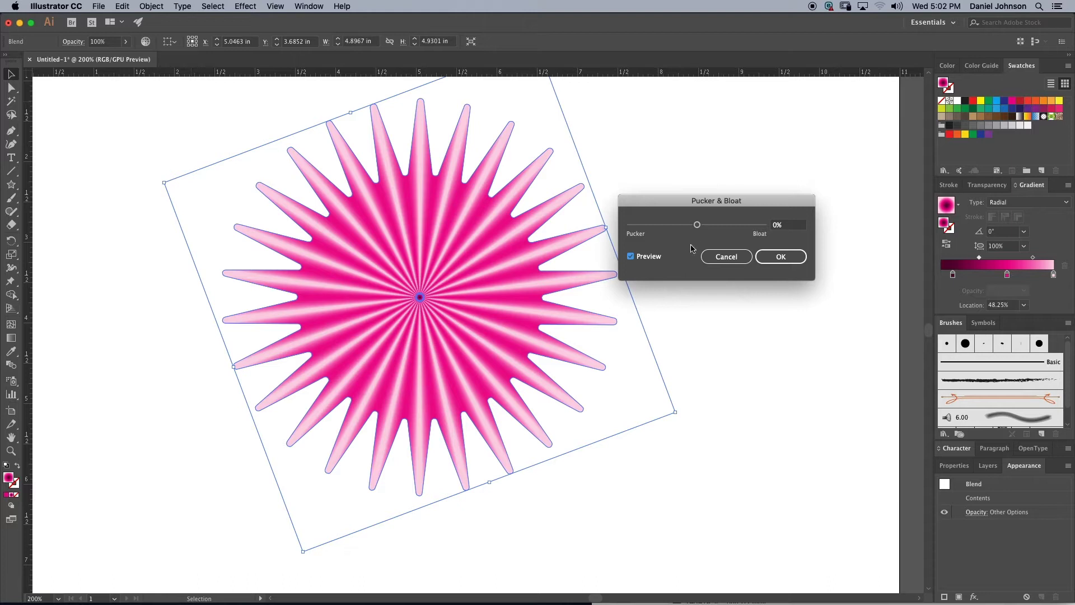
left_click_drag(698, 229, 687, 231)
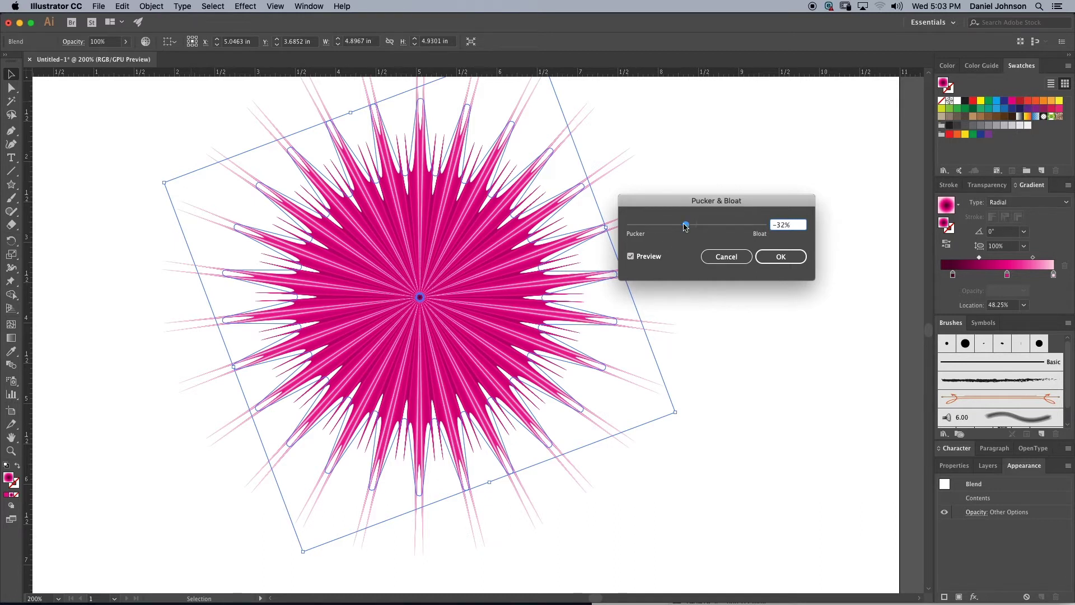
left_click_drag(684, 226, 684, 226)
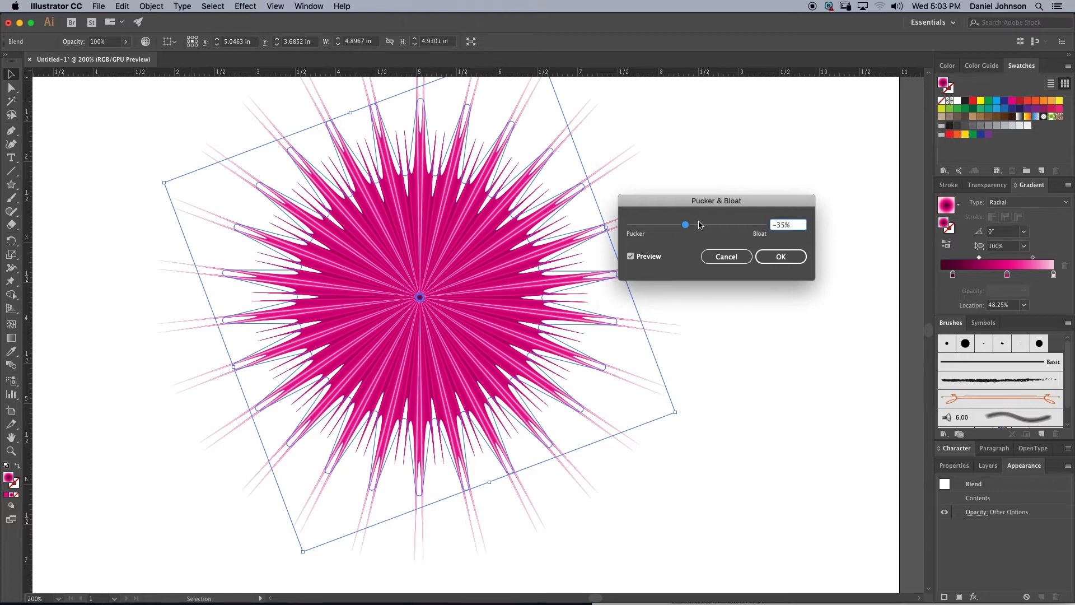
left_click_drag(686, 226, 693, 226)
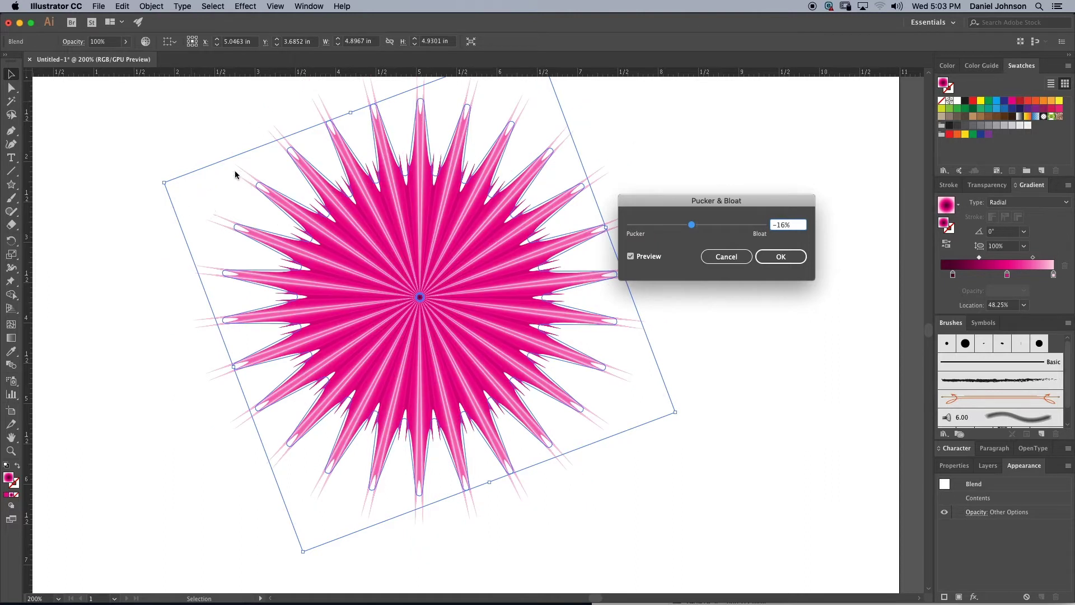
left_click_drag(691, 226, 684, 228)
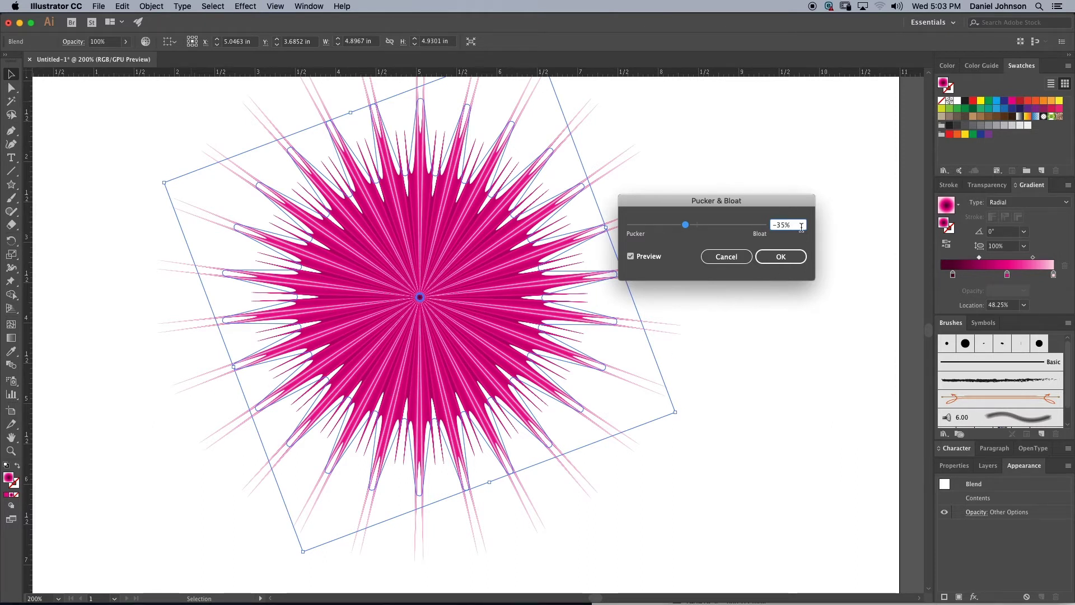
left_click(780, 256)
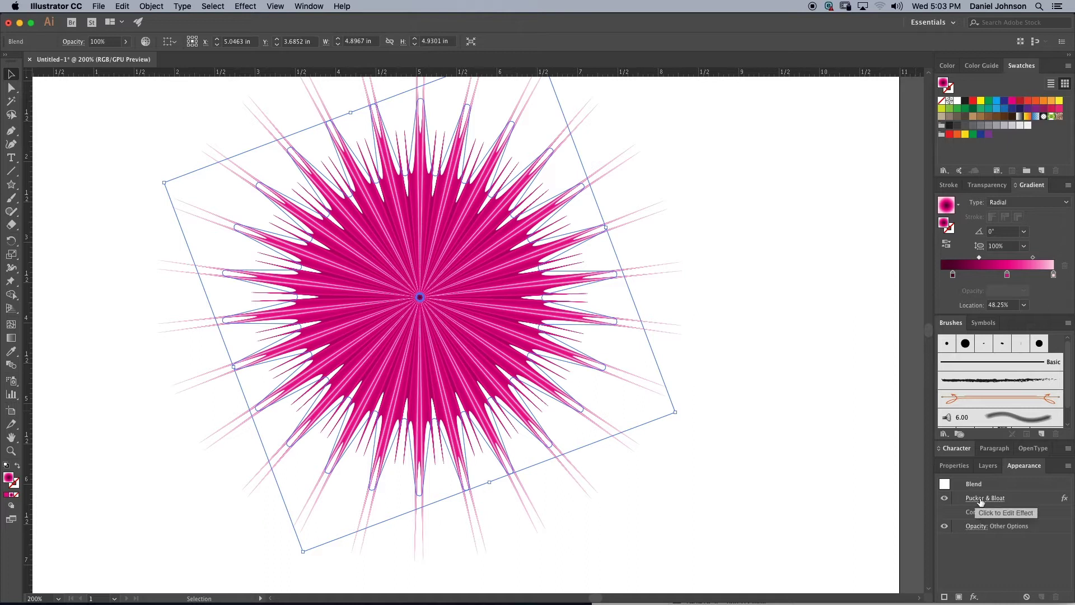
left_click(945, 499)
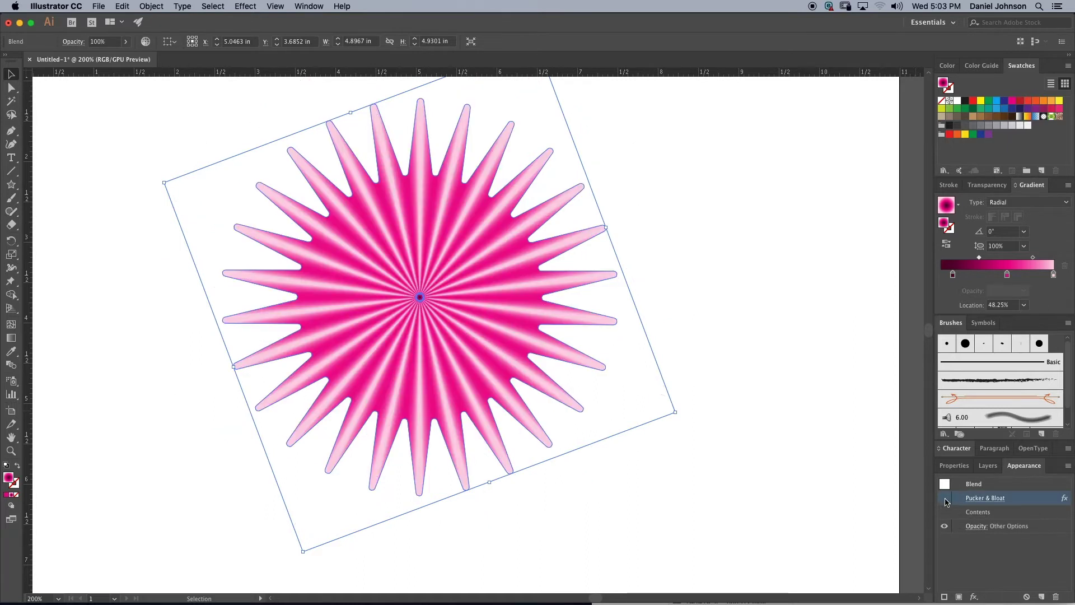
left_click(945, 499)
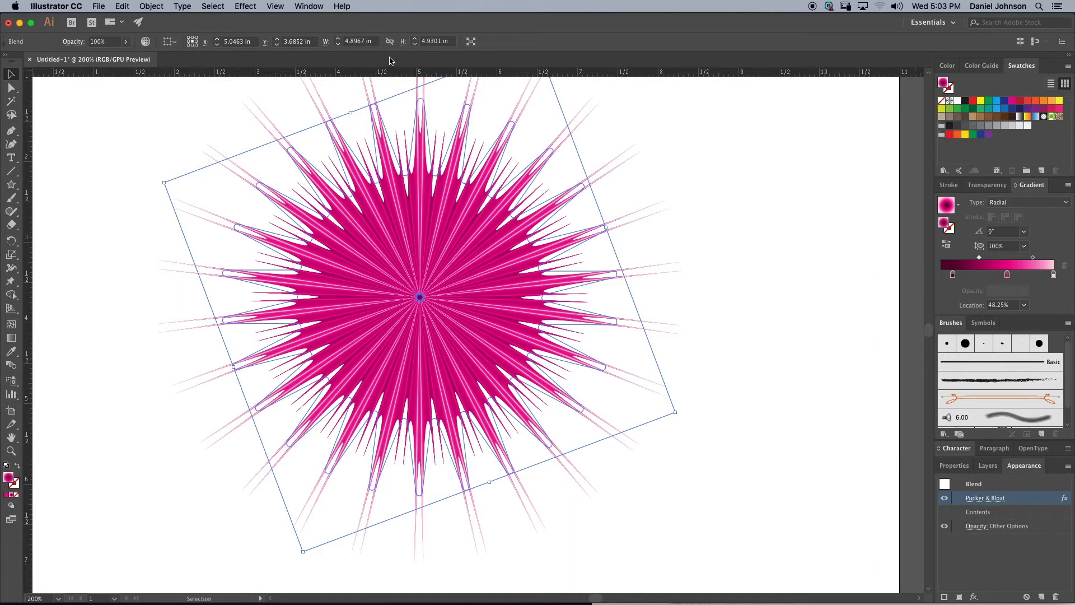
Step: Add a Roughen effect to the blend with live preview, detail set to 0 and smooth points
left_click(248, 6)
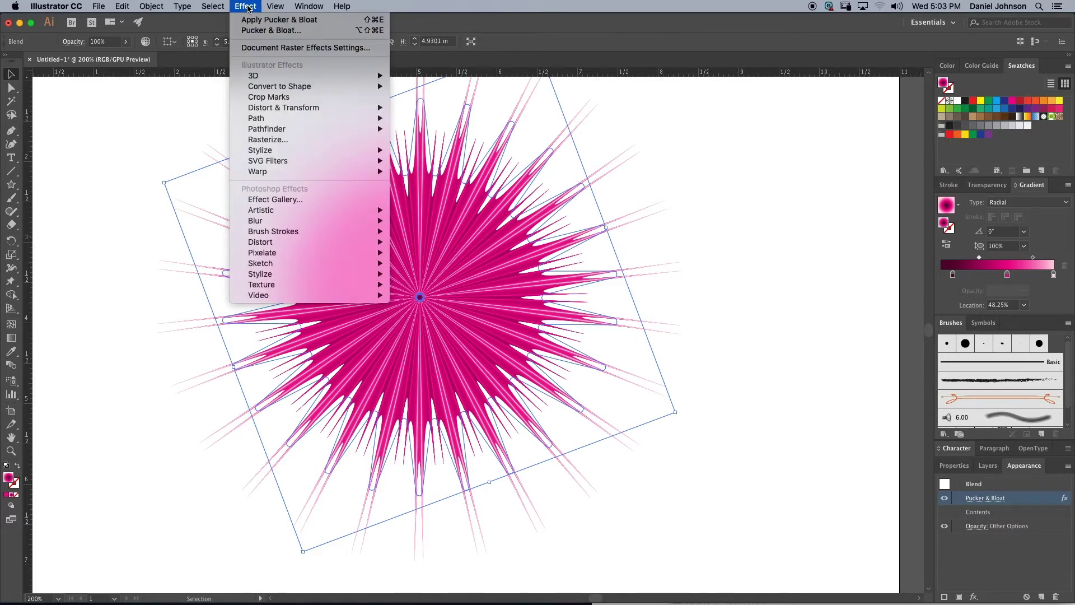
mouse_move(336, 108)
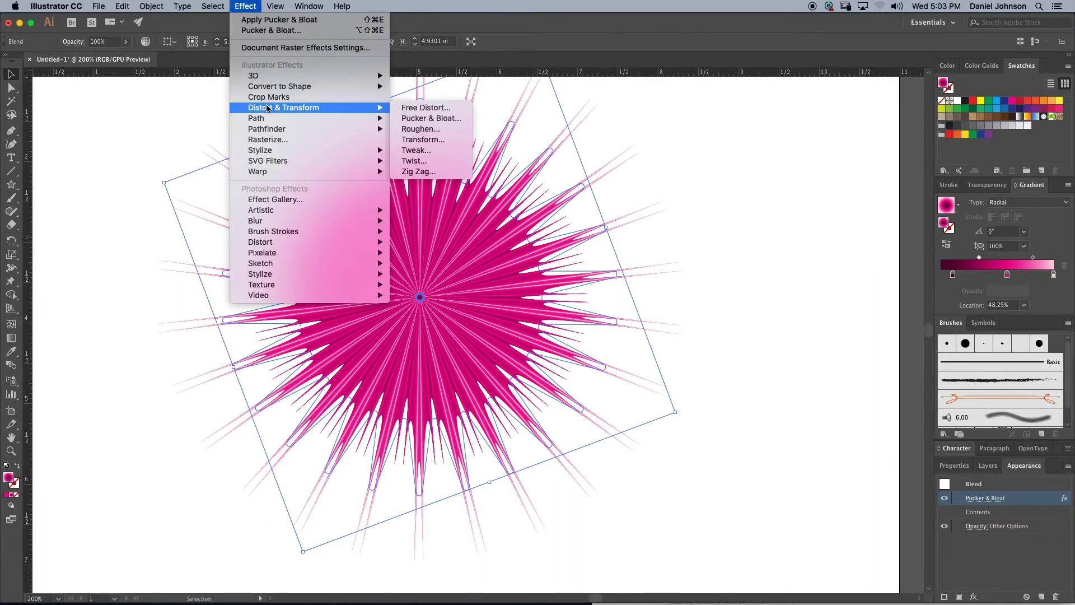
left_click(426, 128)
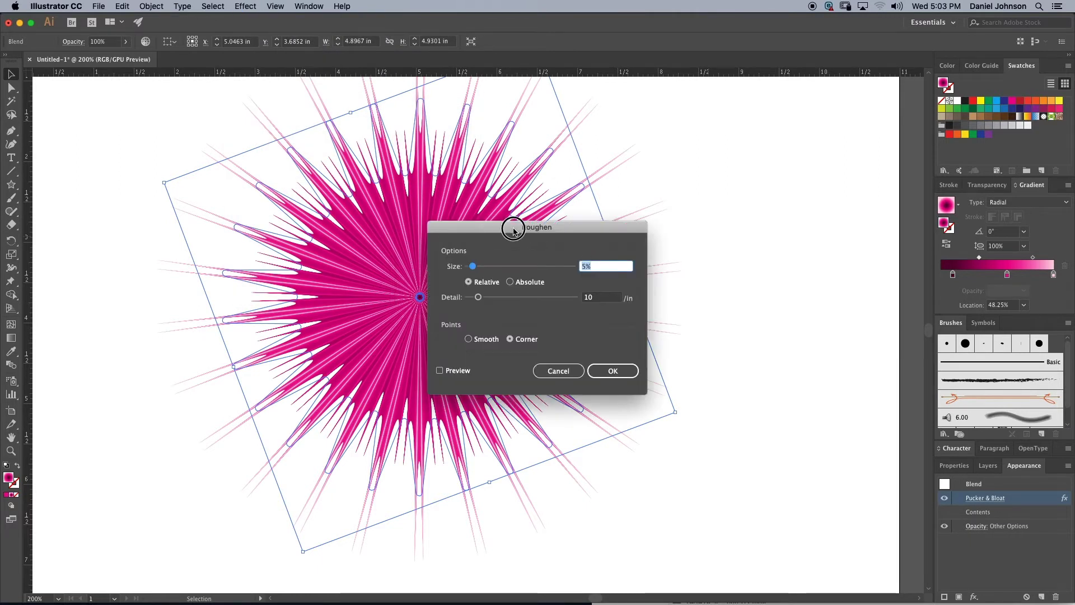
left_click_drag(513, 231, 703, 176)
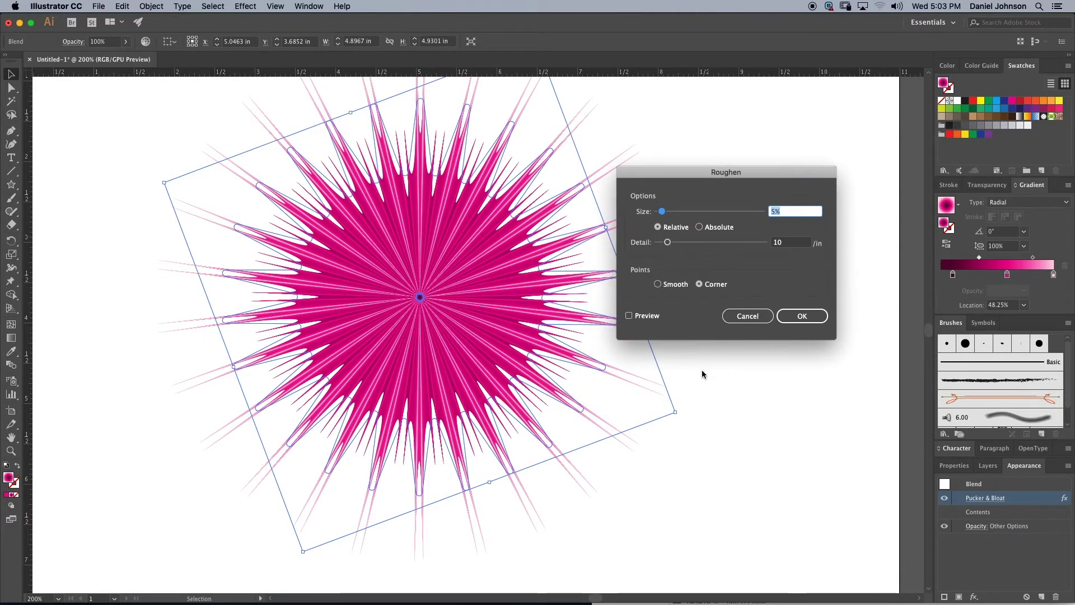
left_click(629, 317)
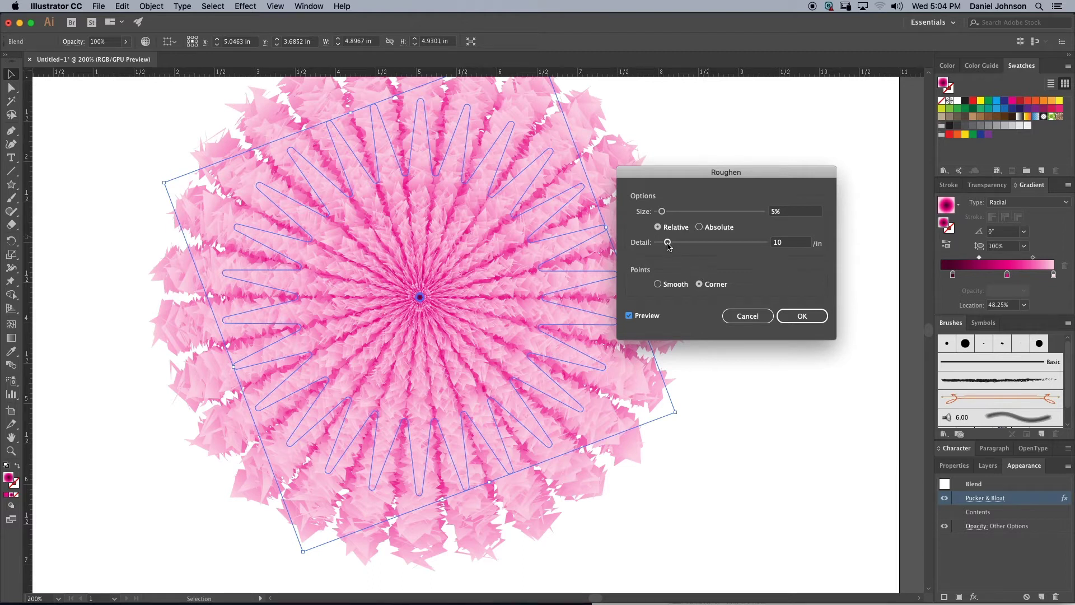
left_click_drag(668, 245, 649, 245)
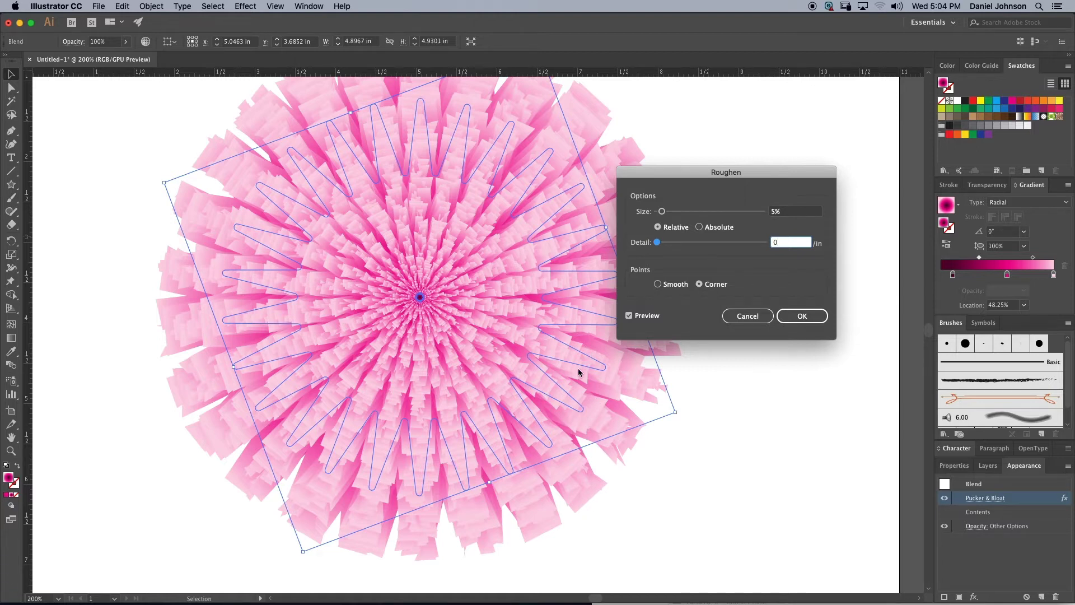
left_click(657, 284)
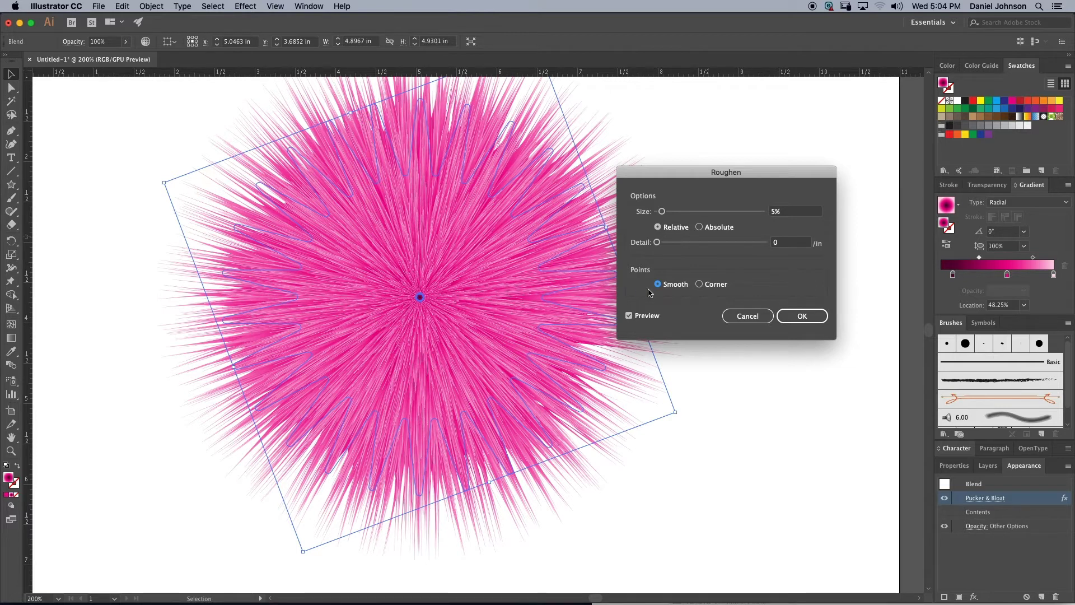
Step: Try a Roughen detail of 1, returning it to 0 and raising the relative size to 13%
left_click(658, 244)
left_click_drag(658, 243, 659, 244)
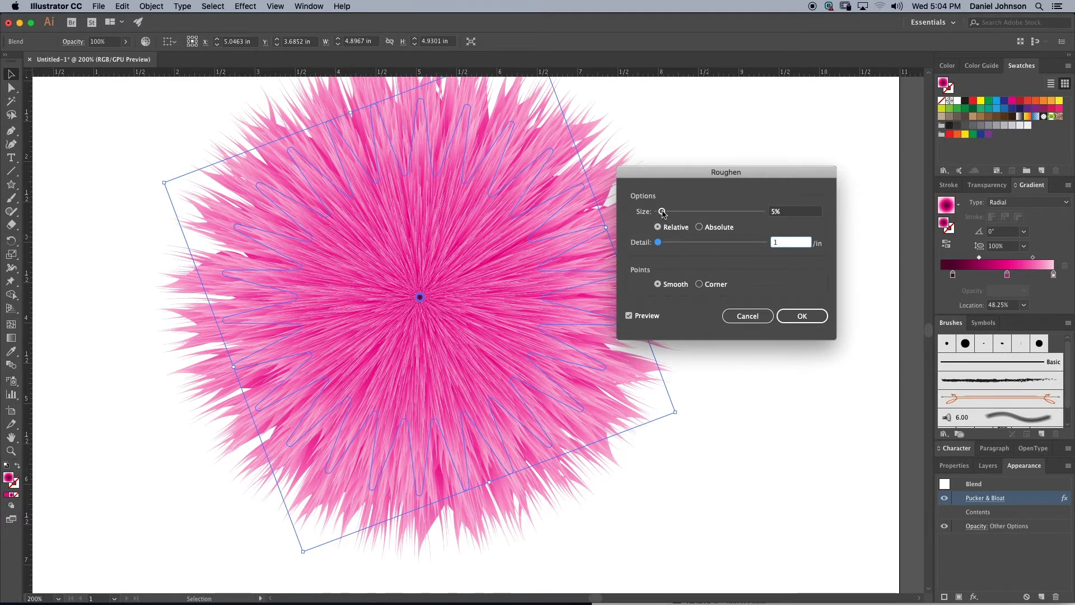
left_click_drag(661, 211, 580, 261)
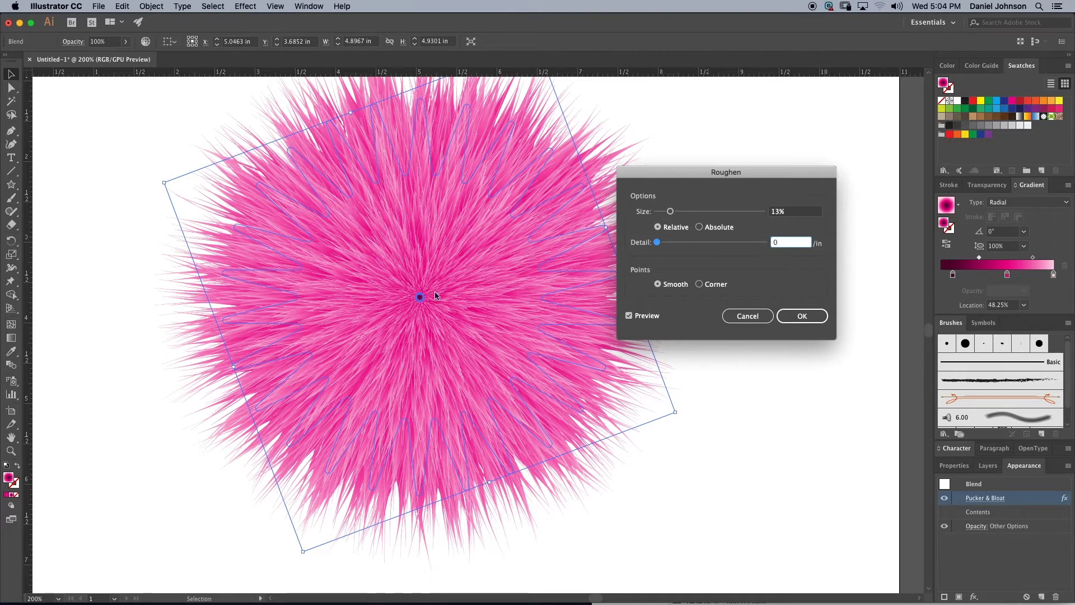
Step: Compare absolute and relative sizing for the Roughen effect, ending on relative
left_click(670, 212)
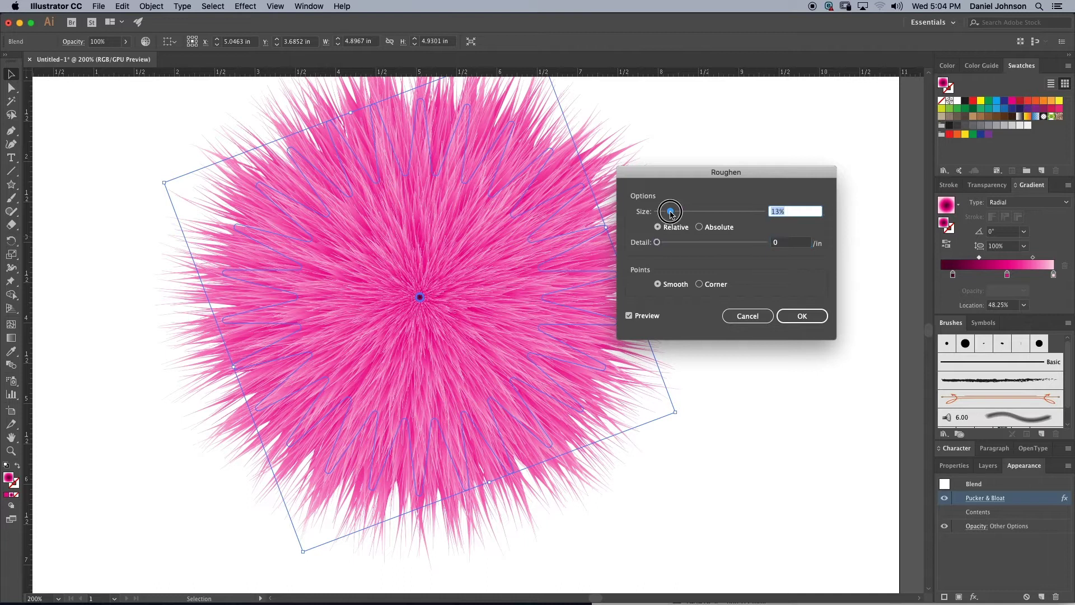
left_click(701, 228)
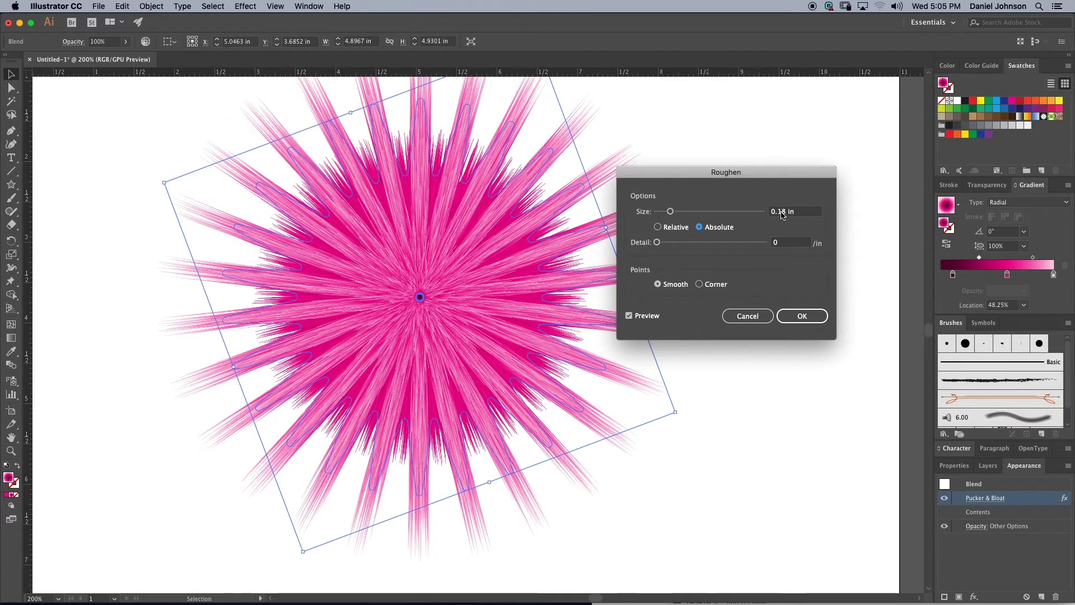
left_click(658, 227)
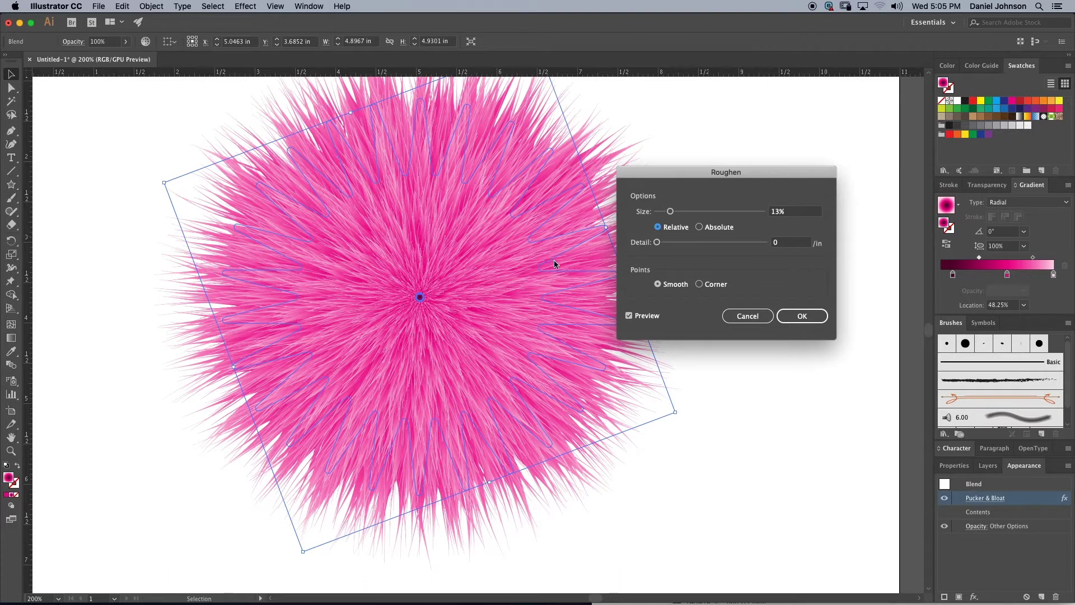
left_click(700, 227)
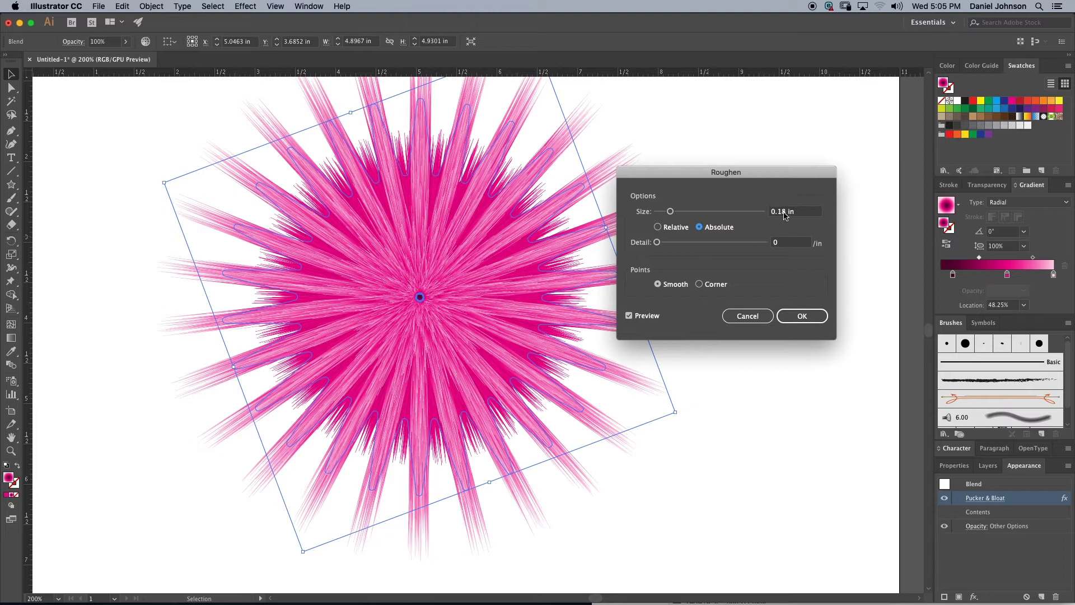
left_click(658, 226)
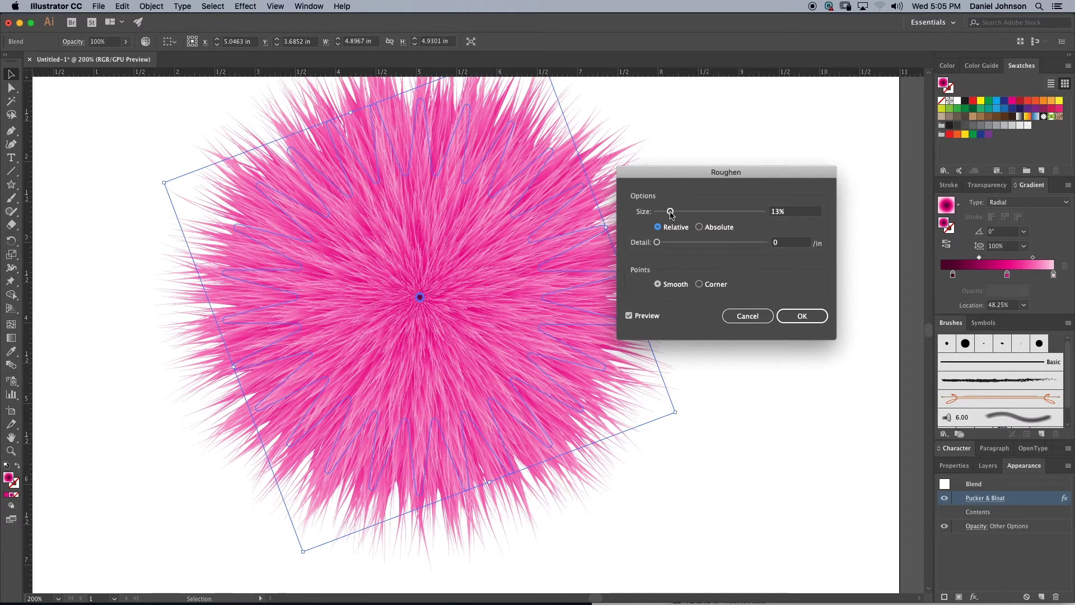
Step: Set the Roughen effect's relative size to 26% and apply it to the blend
left_click_drag(670, 213, 678, 212)
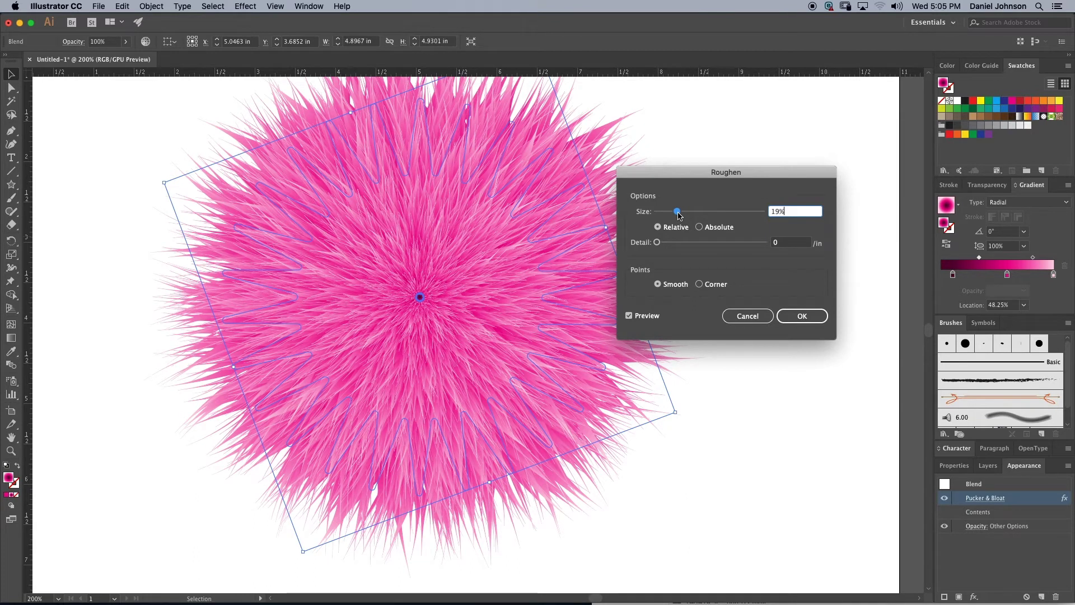
left_click_drag(678, 212, 692, 215)
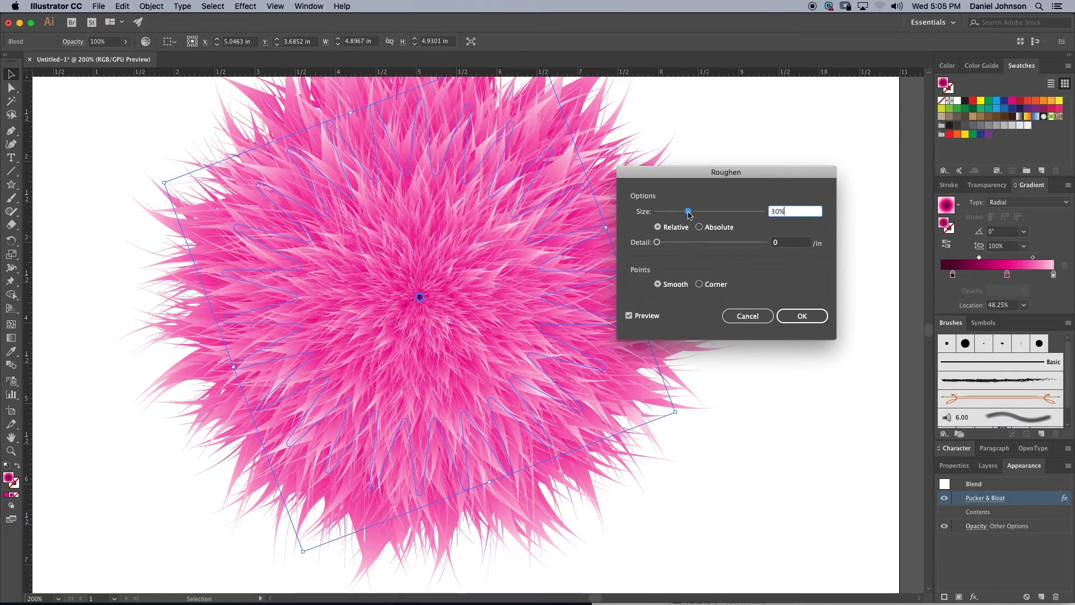
left_click_drag(688, 215, 684, 212)
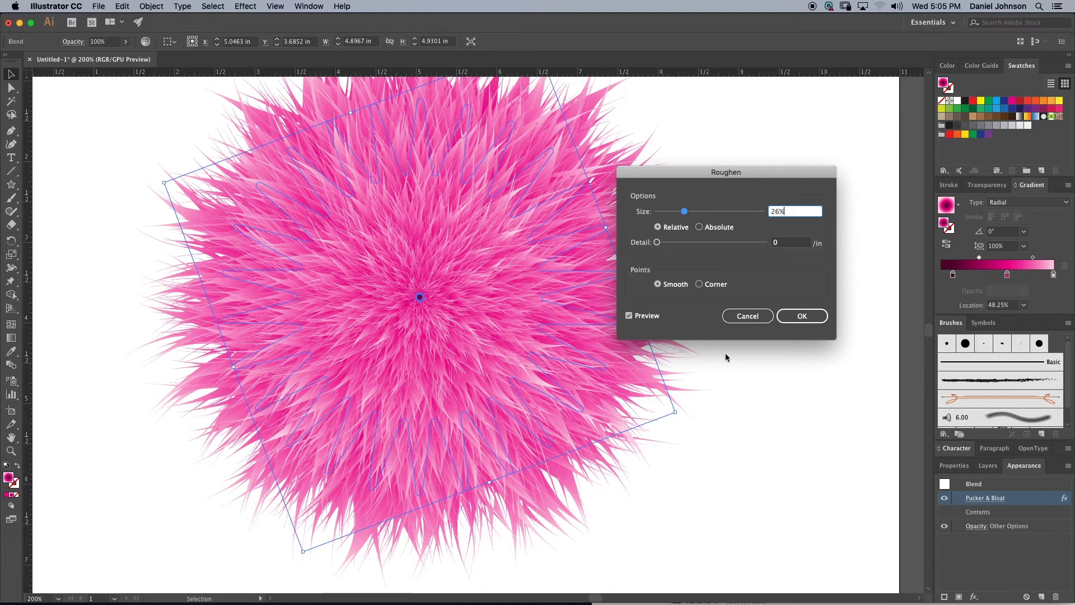
left_click(802, 316)
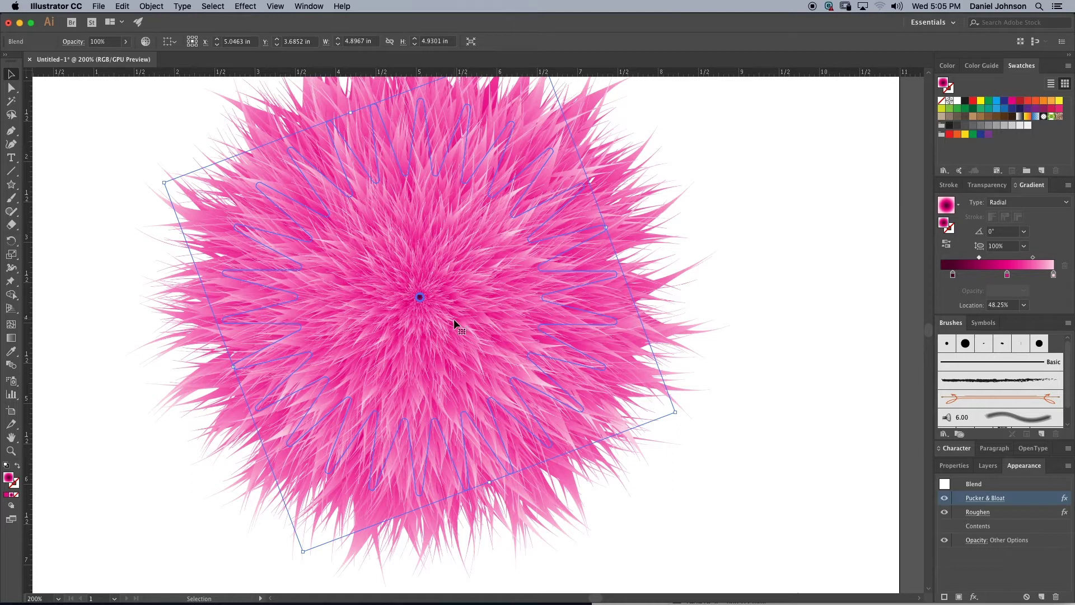
Step: Isolate the furry blend, select the tiny star at its center and nudge it upward in large increments
key("super+minus")
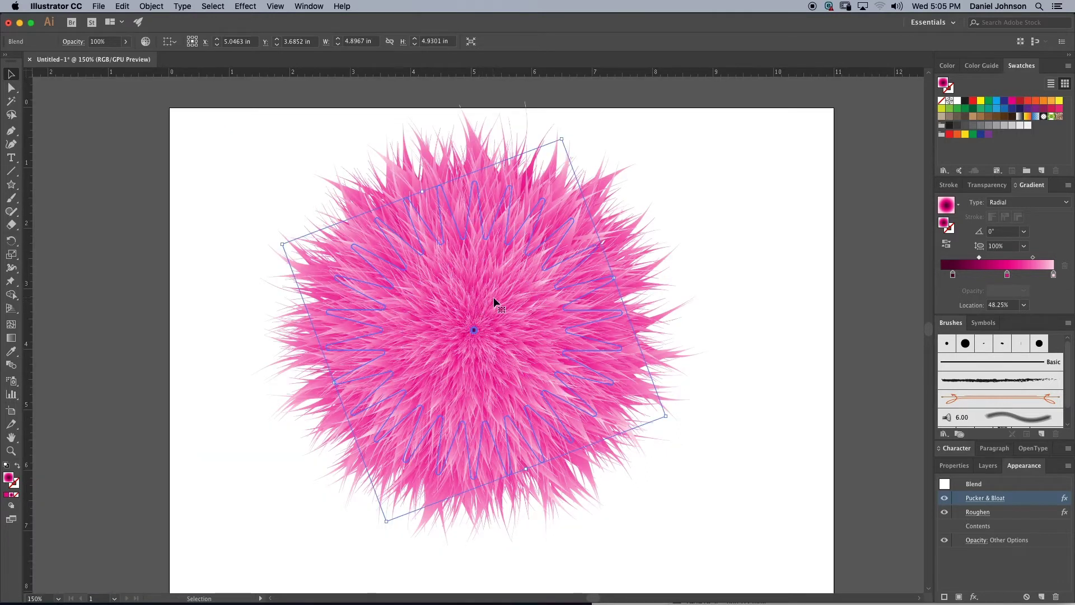
left_click_drag(492, 297, 469, 323)
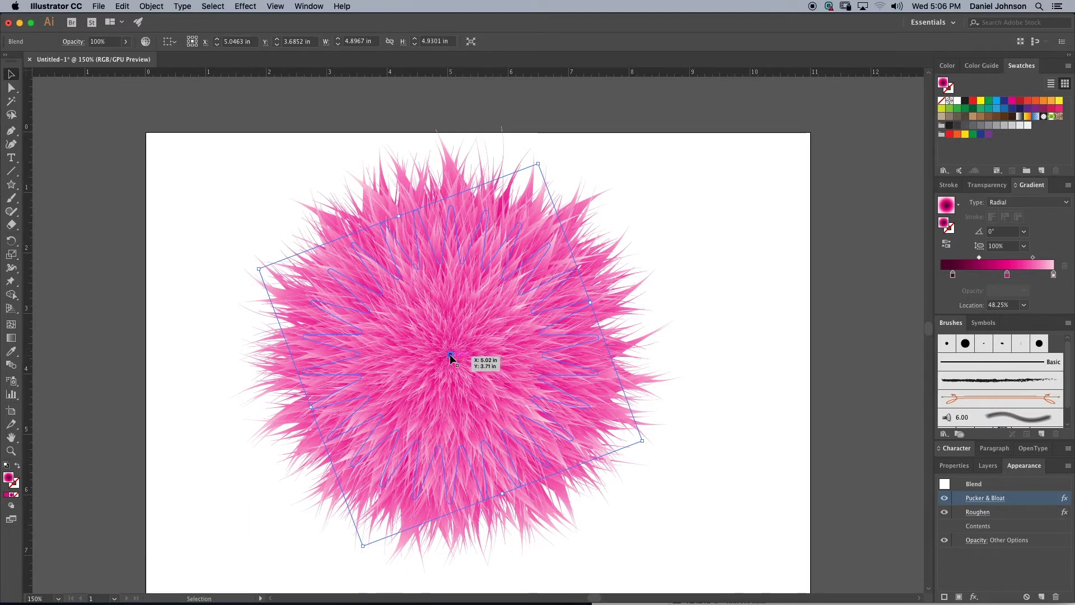
double_click(452, 356)
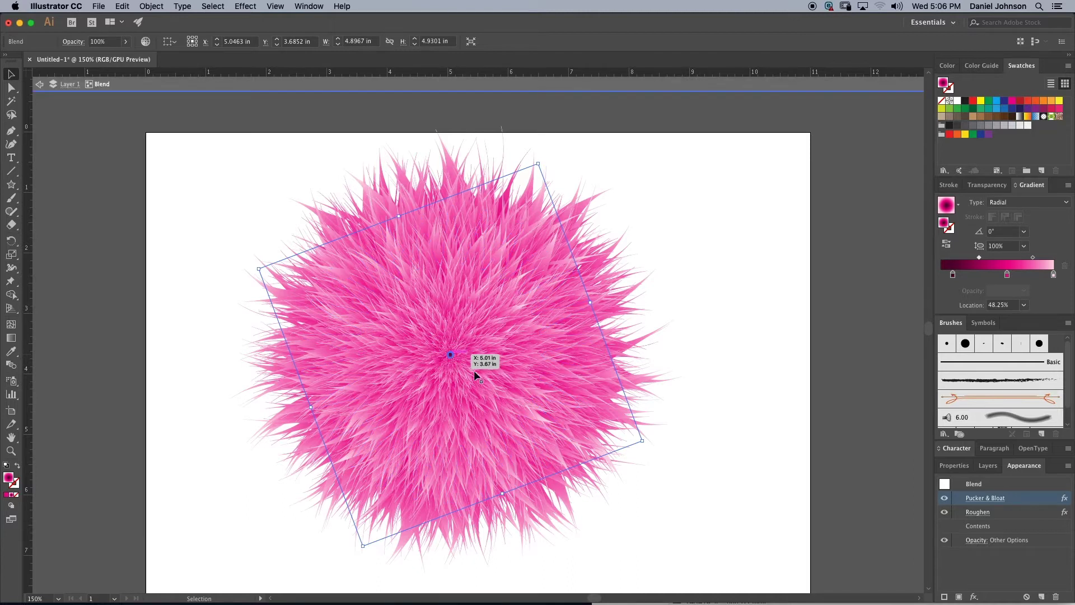
left_click(449, 354)
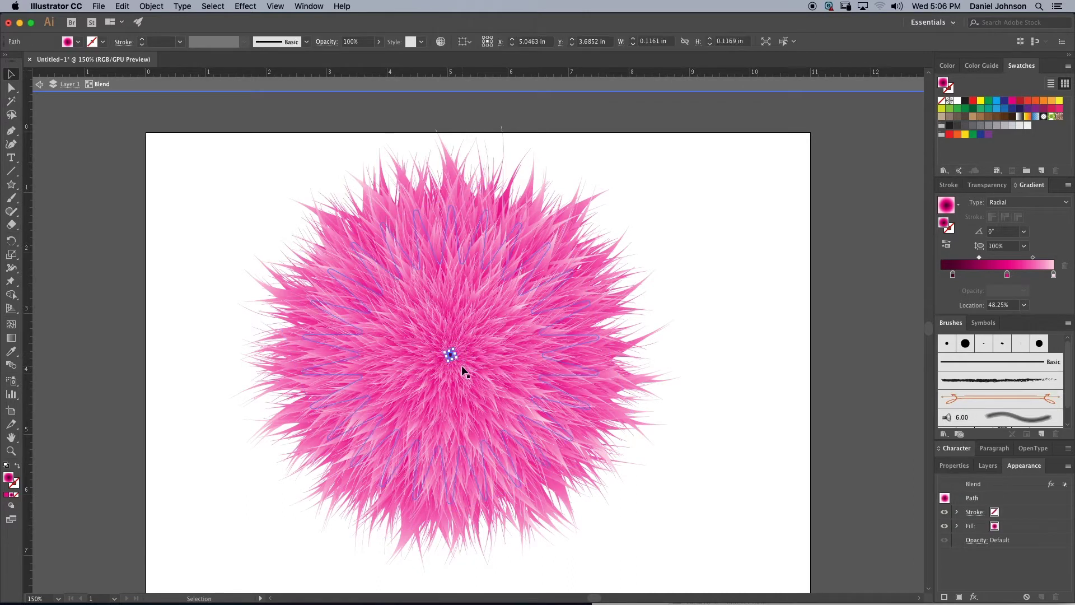
key("shift+Up")
key("shift+Up")
key("shift+Up")
key("shift+Up")
key("shift+Up")
key("shift+Up")
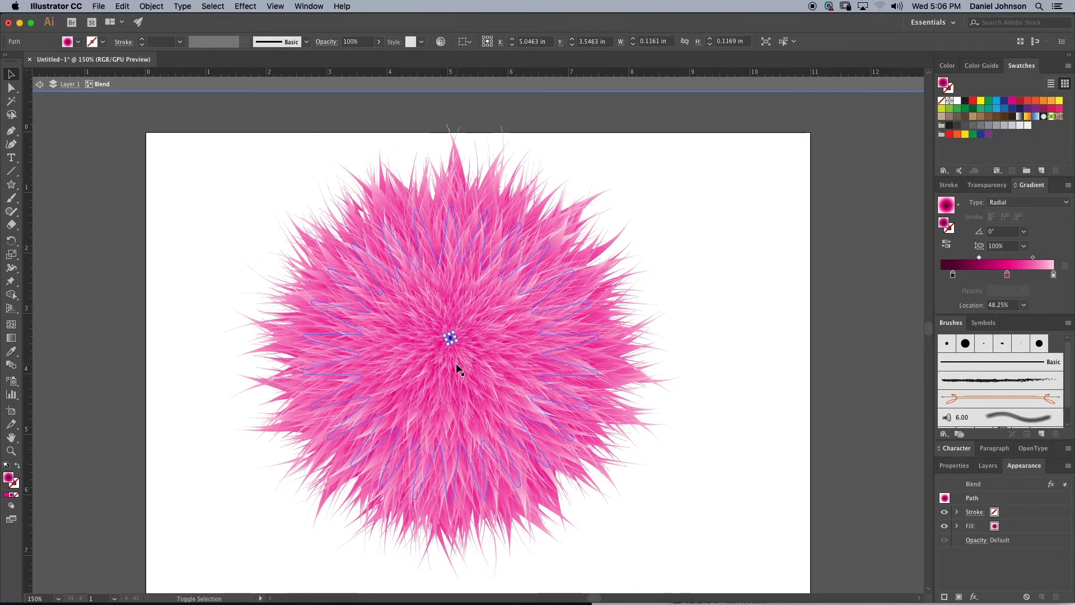
Step: Nudge the tiny star upward in large increments until it sits above the artboard's upper edge, and exit isolation mode
key("shift+Up")
key("shift+Up")
key("shift+Up")
key("shift+Up")
key("shift+Up")
key("shift+Up")
key("shift+Up")
key("shift+Up")
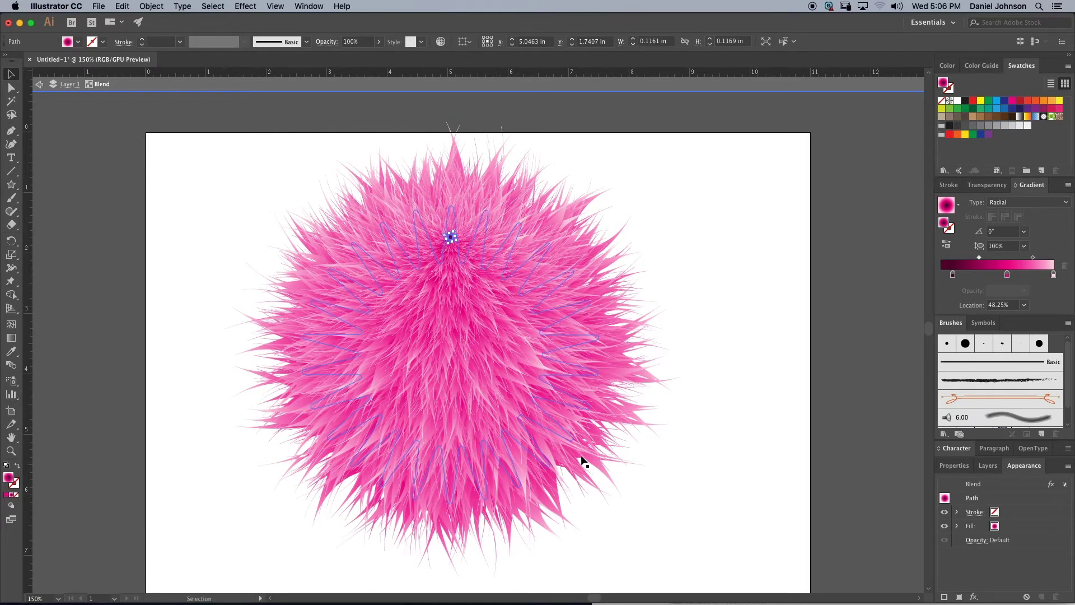
key("shift+Up")
key("shift+Up")
key("shift+Up")
key("shift+Up")
key("shift+Up")
key("shift+Up")
key("shift+Up")
key("shift+Up")
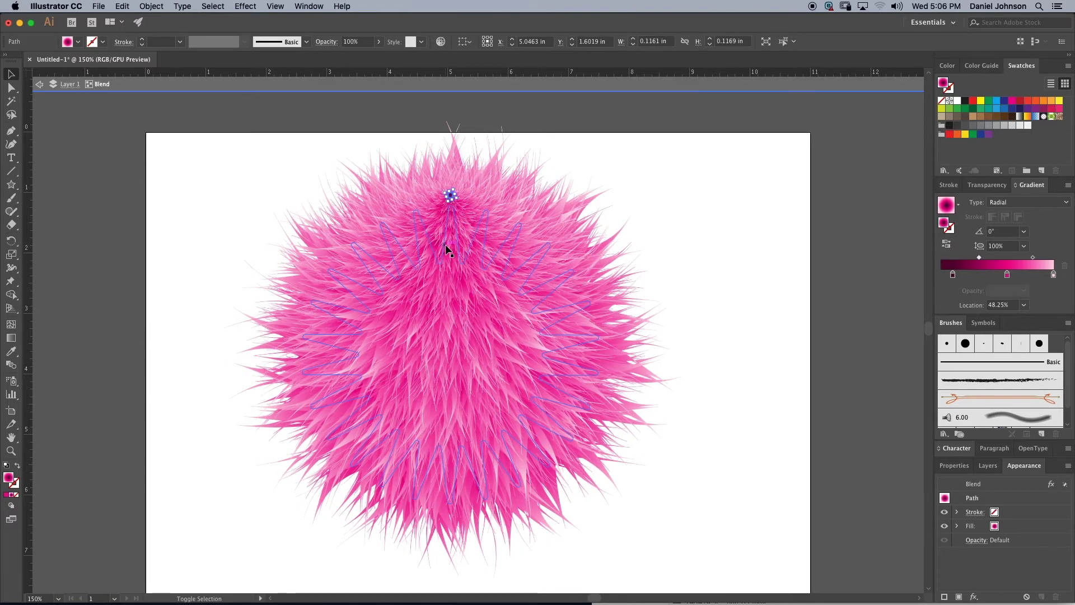
key("shift+Up")
key("shift+Up")
key("shift+Up")
key("shift+Up")
key("shift+Up")
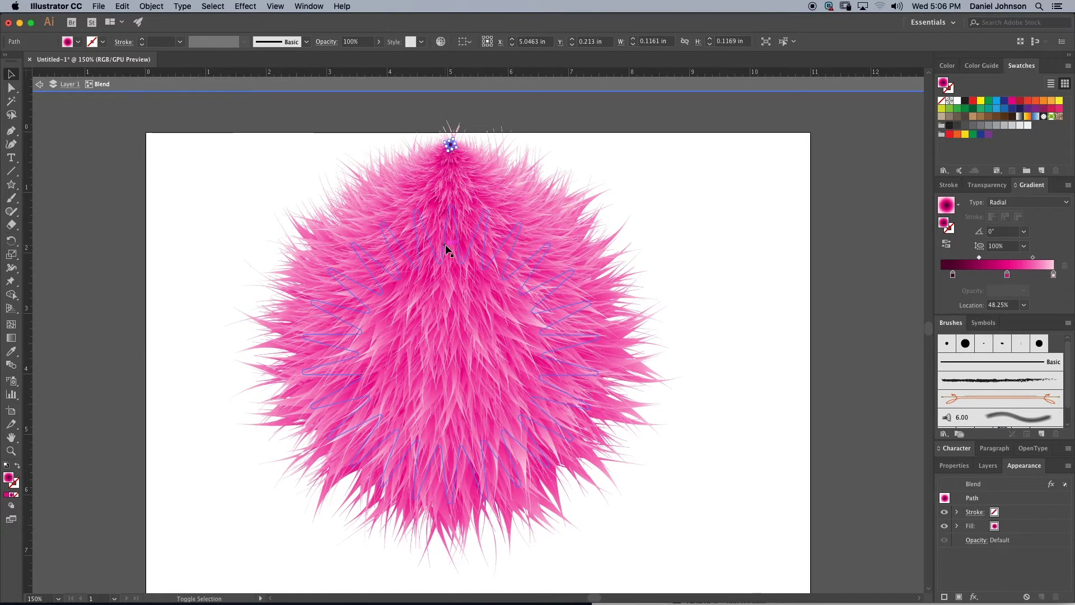
key("shift+Up")
key("shift+Up")
key("shift+Up")
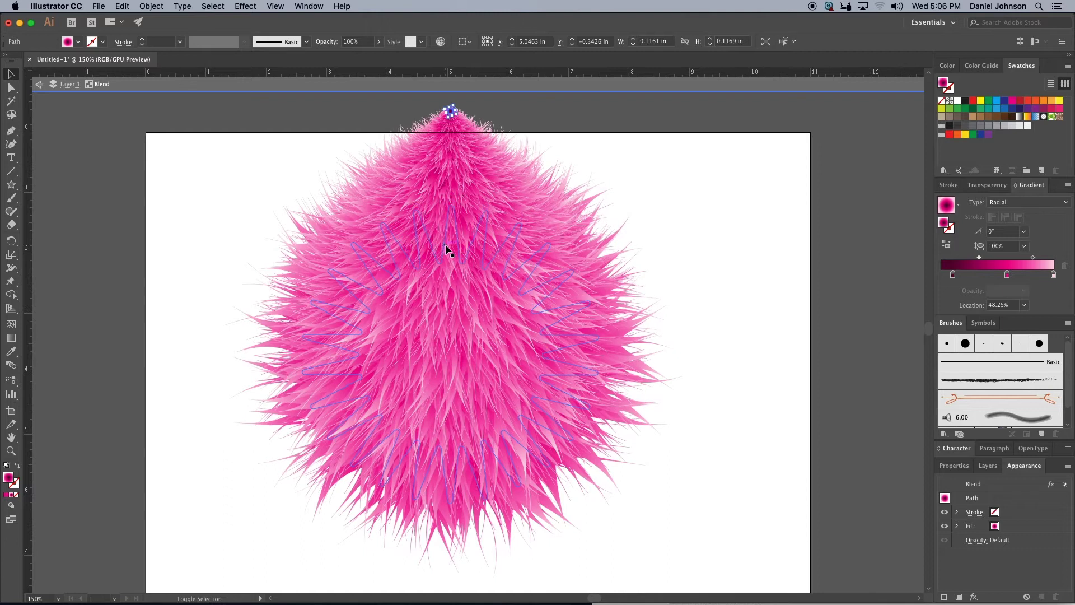
left_click(39, 84)
left_click(40, 85)
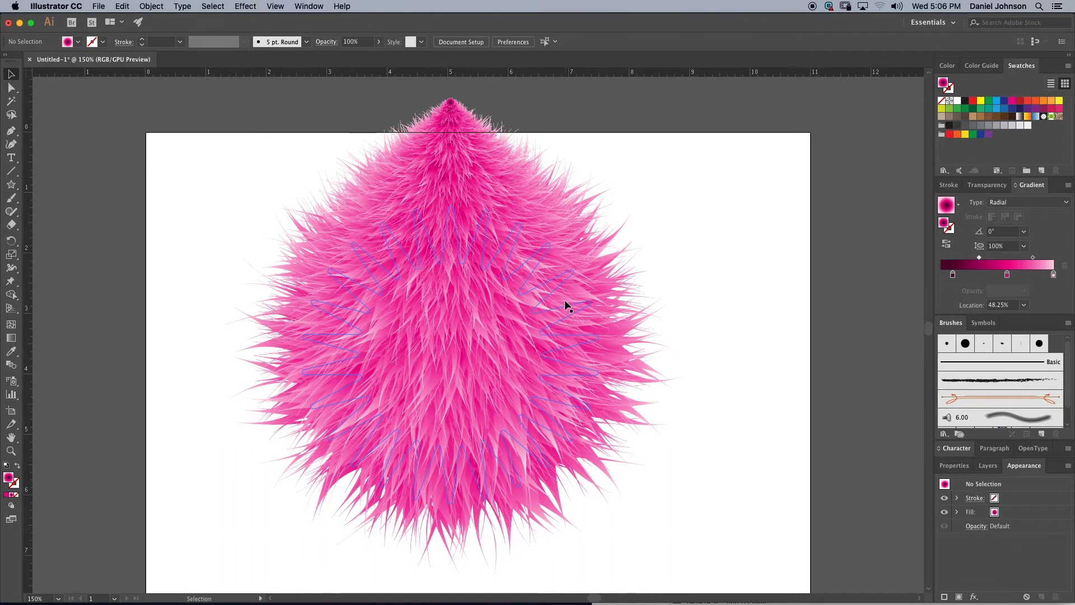
Step: Move the furry blend down and right so it sits within the artboard at about X 5.57 in, Y 3.62 in, and deselect it
key("super+minus")
left_click_drag(463, 314, 503, 353)
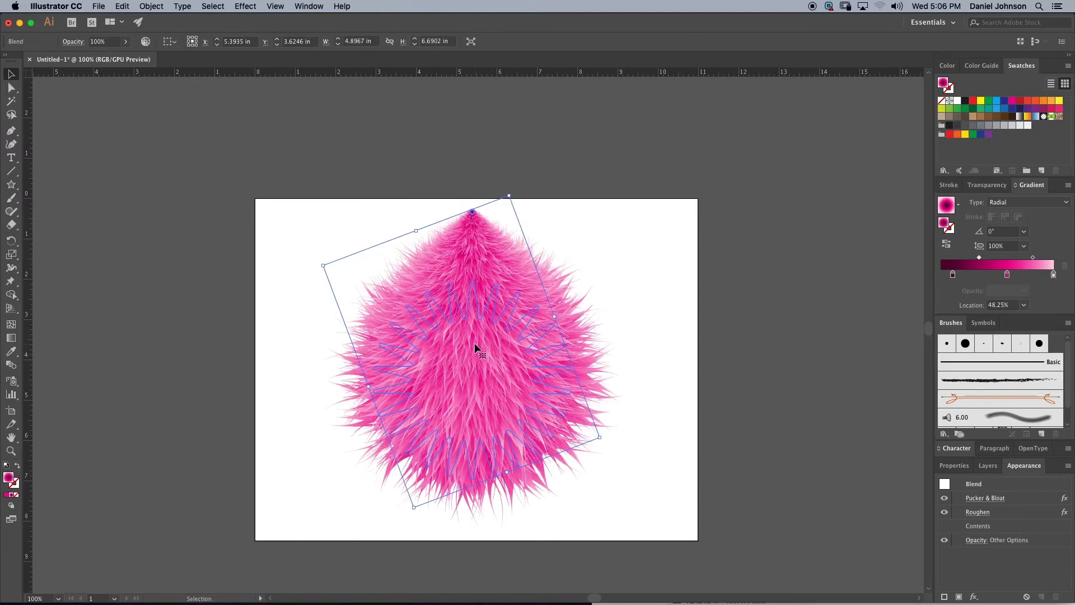
mouse_move(470, 336)
left_mouse_down()
mouse_move(488, 355)
mouse_move(479, 351)
left_mouse_up()
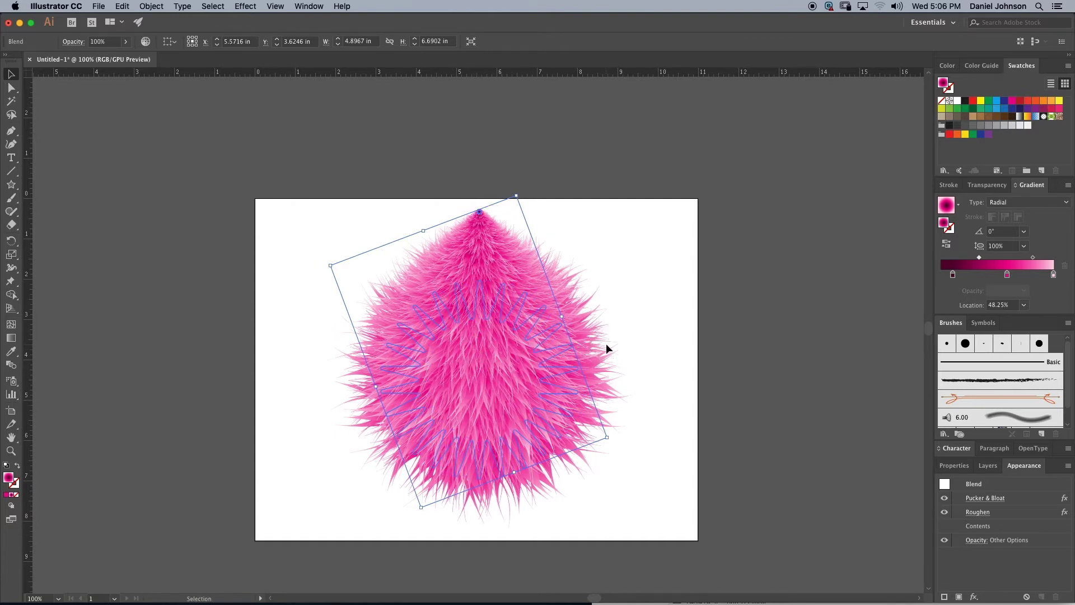
left_click(671, 373)
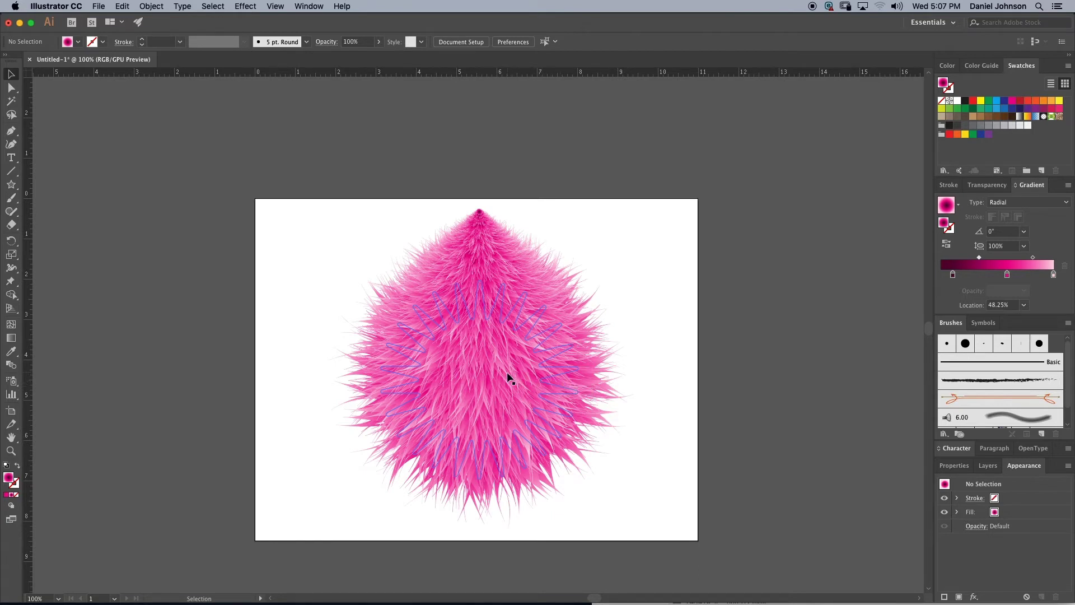
Step: Isolate the blend and shift the tiny star's gradient outward, moving the middle pink stop to about 75% and the dark stop slightly inward
key("super+equal")
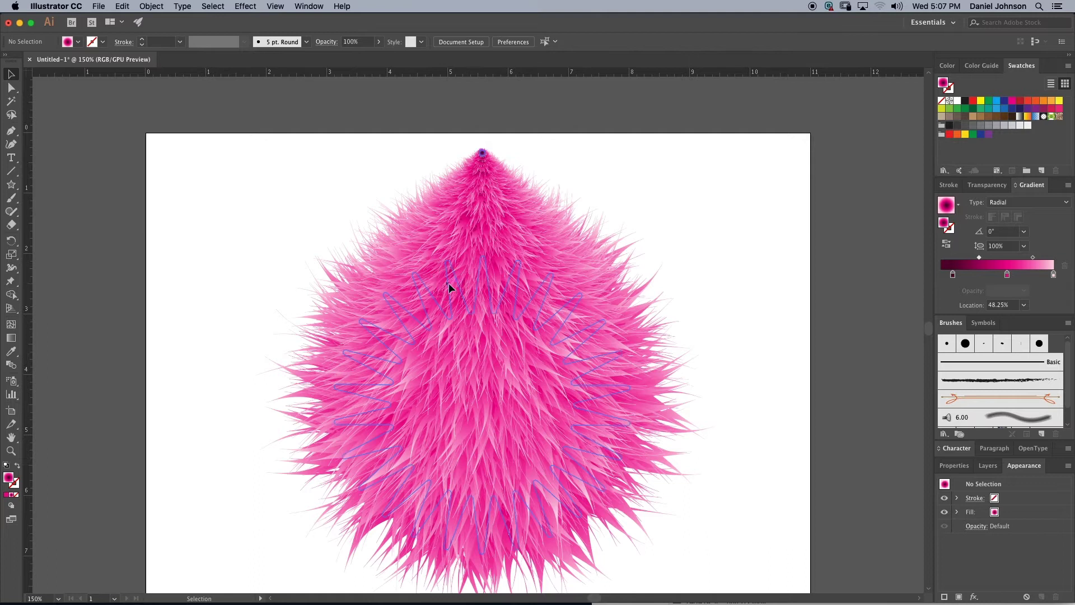
left_click(448, 283)
key("space")
left_click_drag(500, 342, 484, 316)
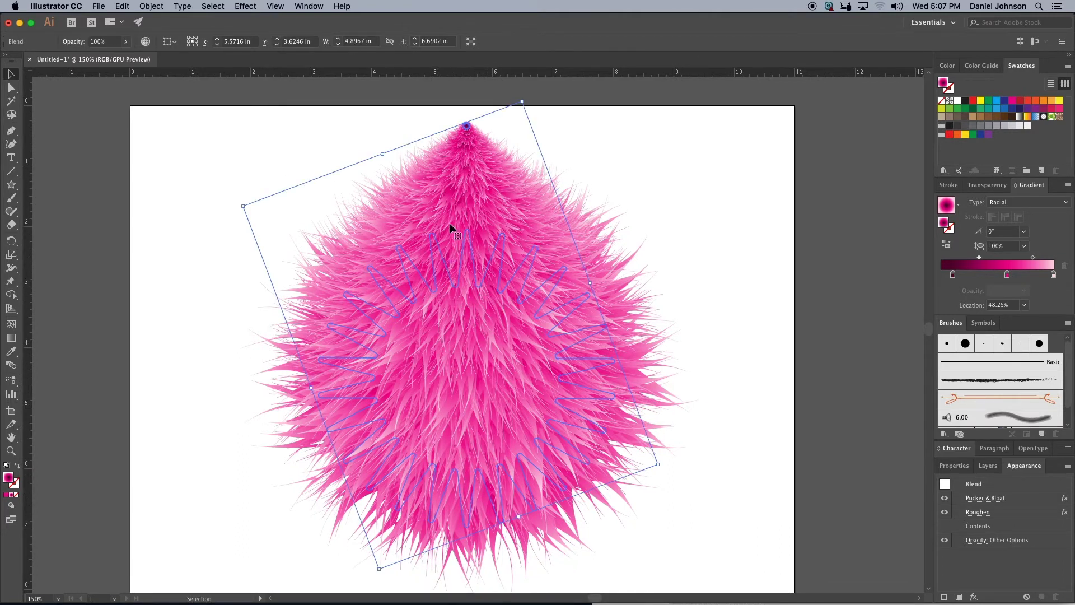
double_click(479, 283)
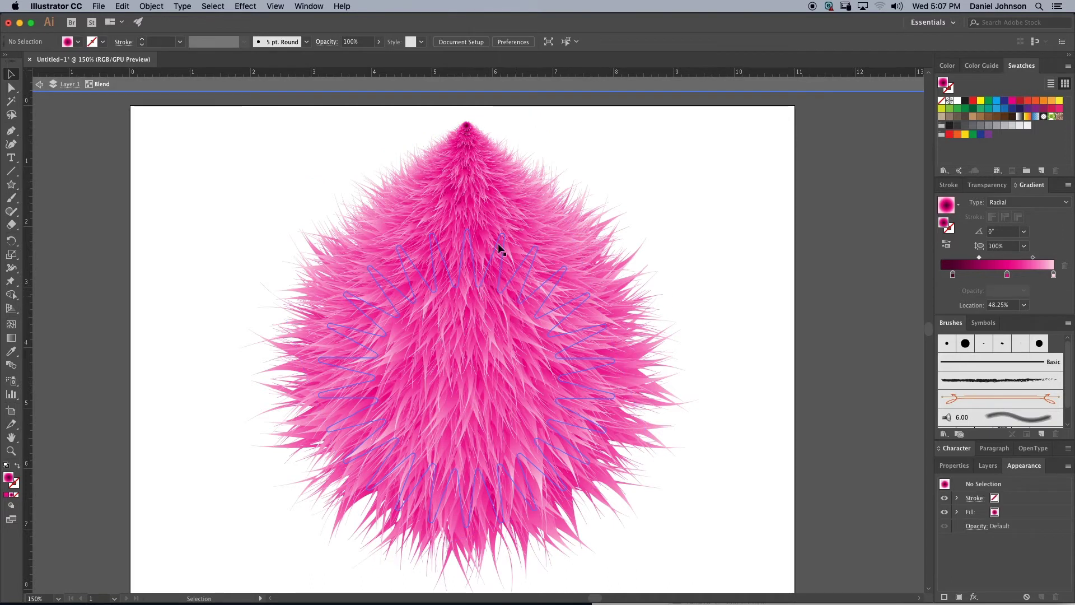
left_click(480, 289)
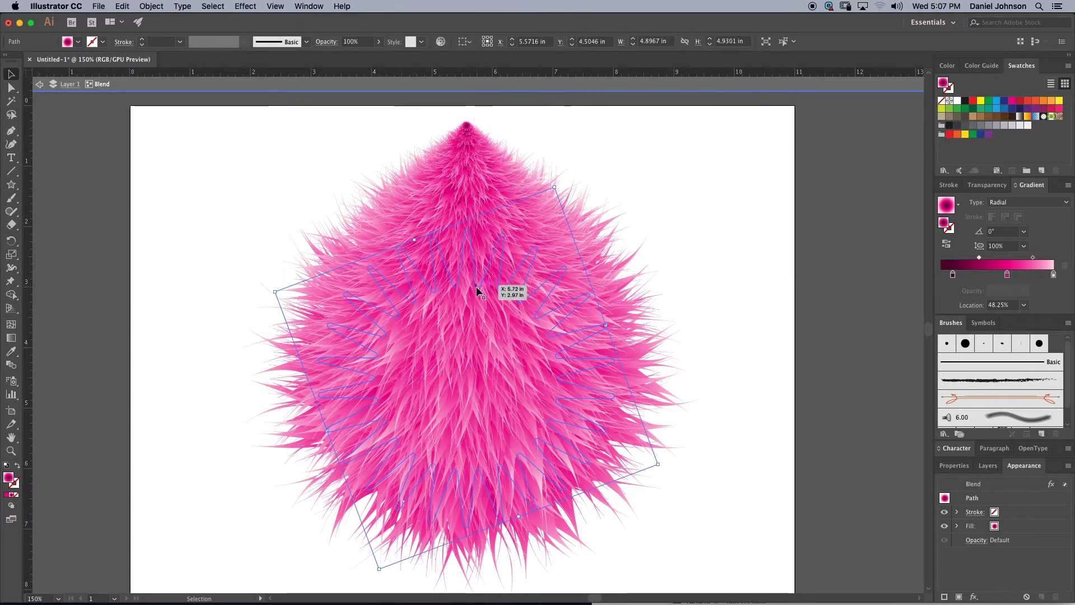
left_click(467, 127)
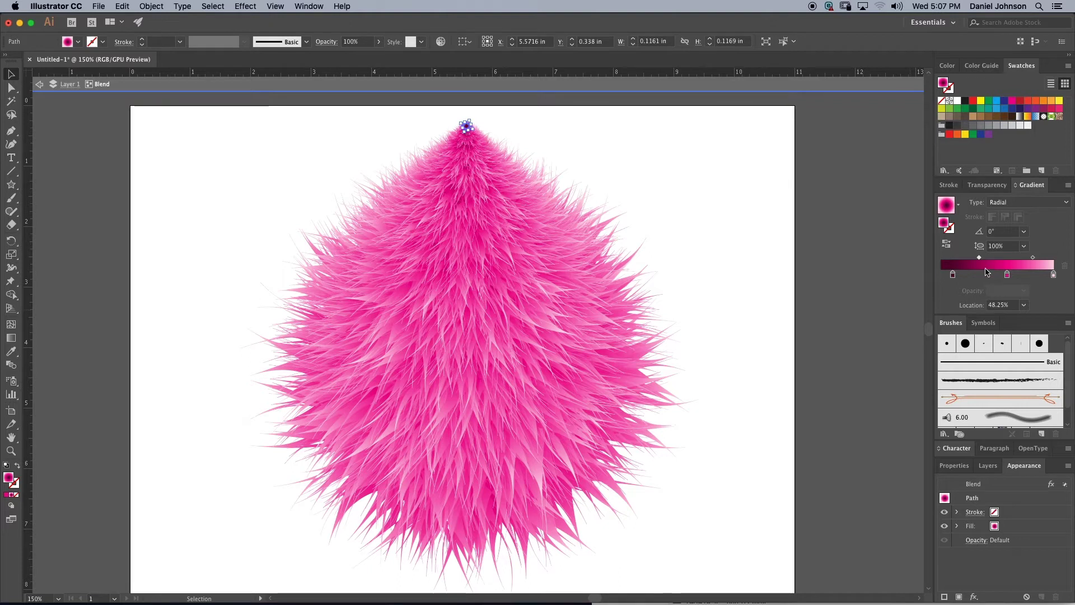
left_click_drag(979, 258, 1025, 273)
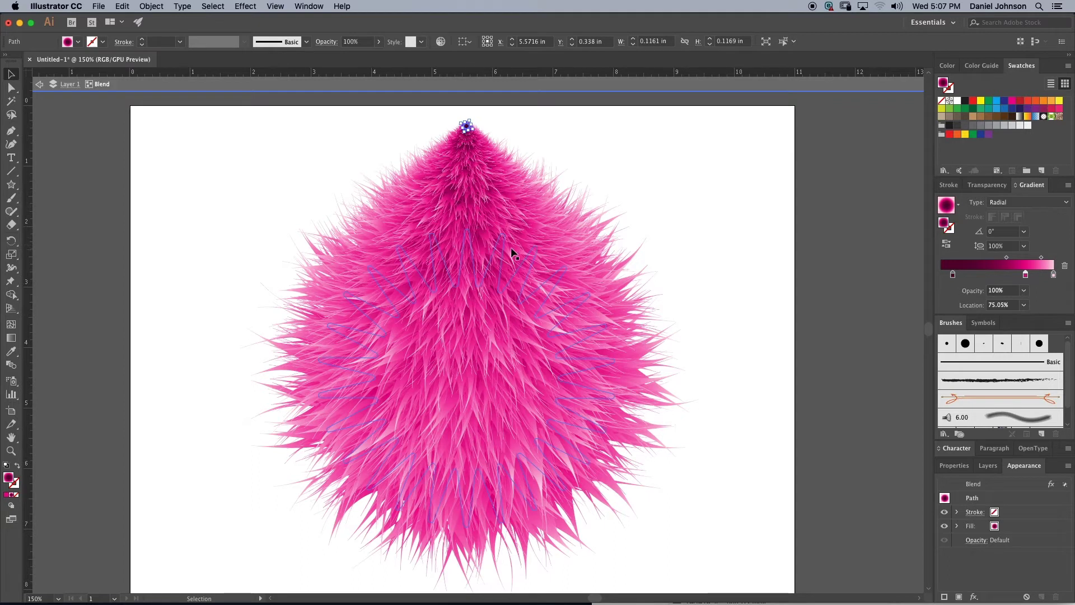
left_click_drag(953, 274, 964, 274)
Step: Set the opacity of the tiny star's light outer gradient stop to 80%
left_click(1051, 276)
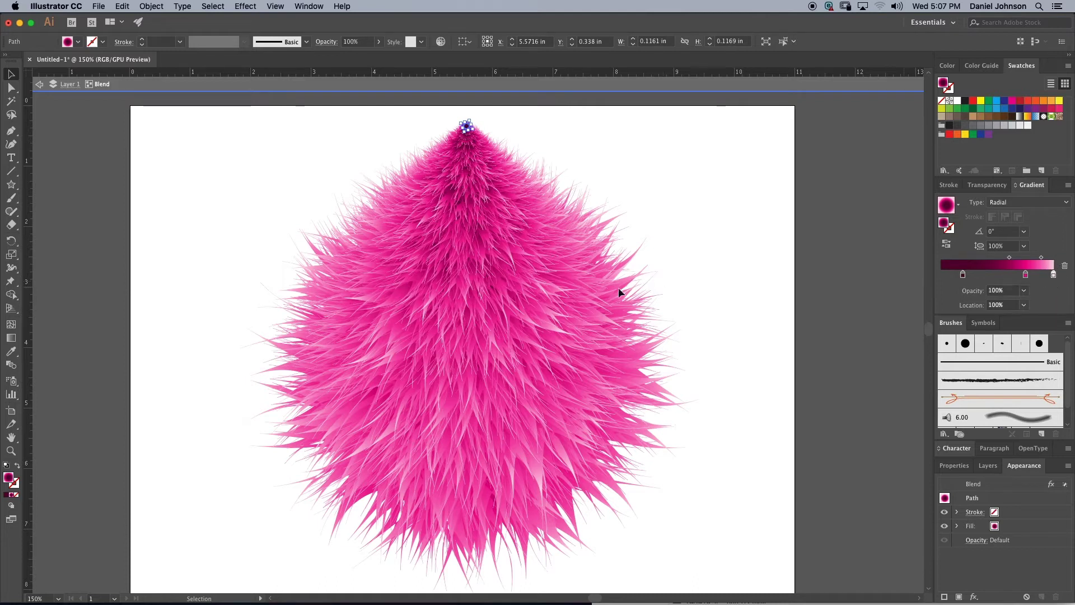
left_click(1024, 290)
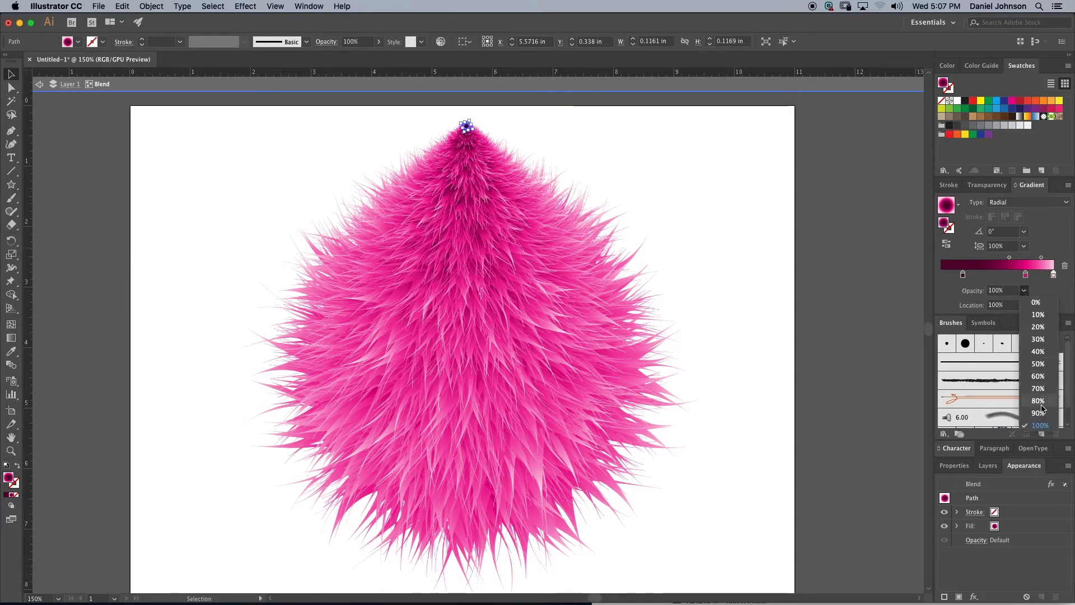
left_click(1039, 401)
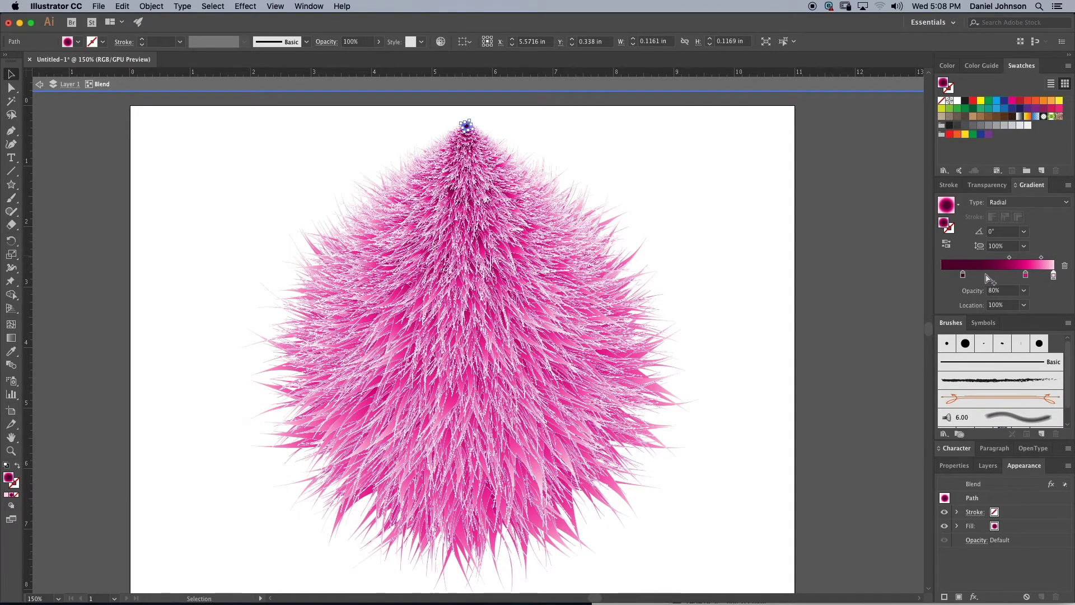
Step: Select the large star and set its light outer gradient stop's opacity to 80%
left_click(581, 368)
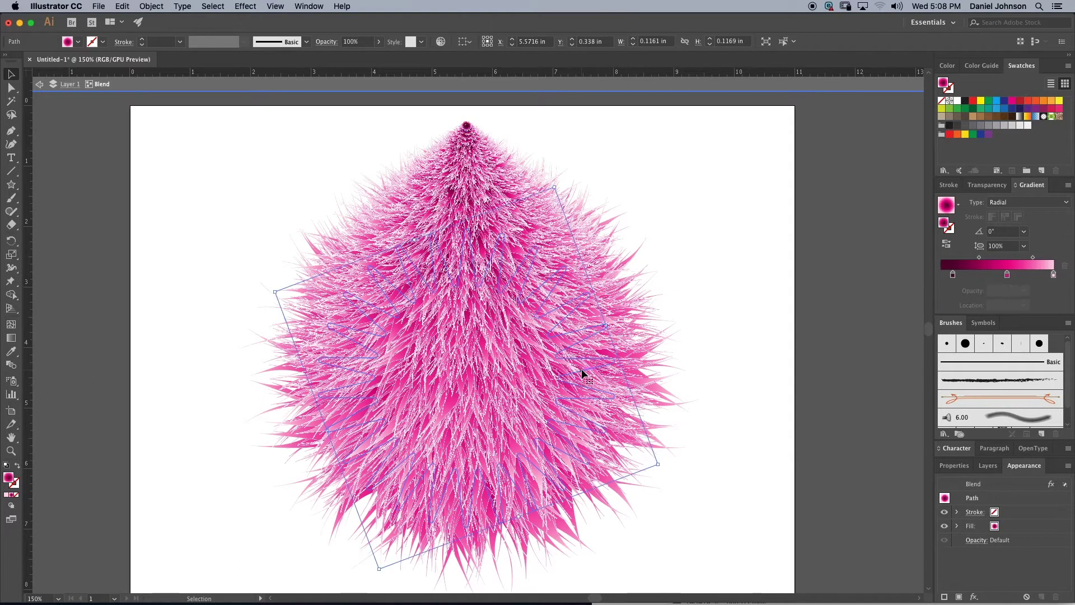
left_click(1054, 277)
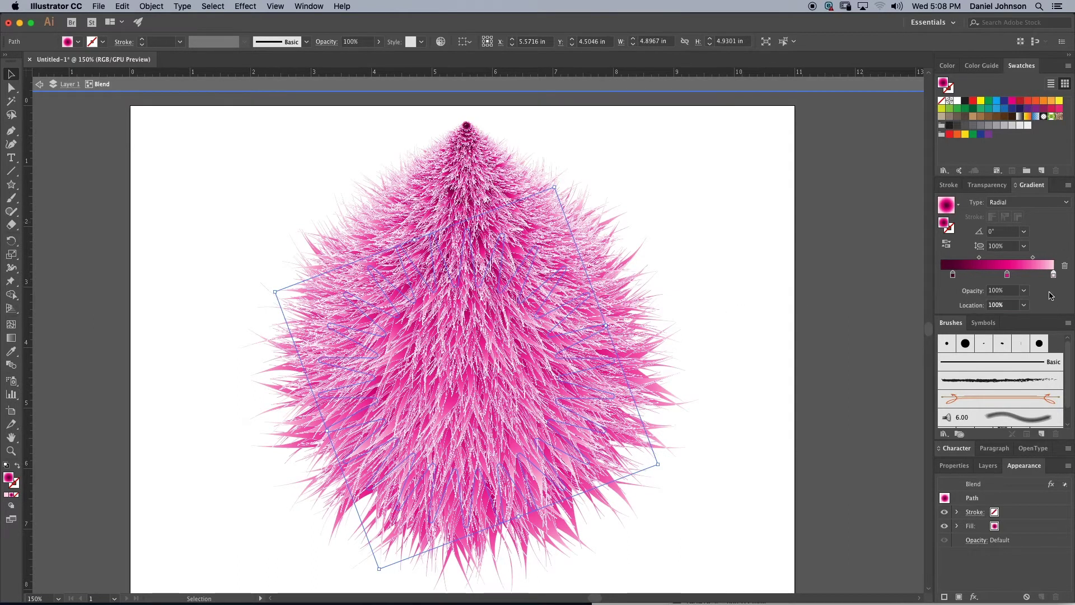
left_click(1025, 291)
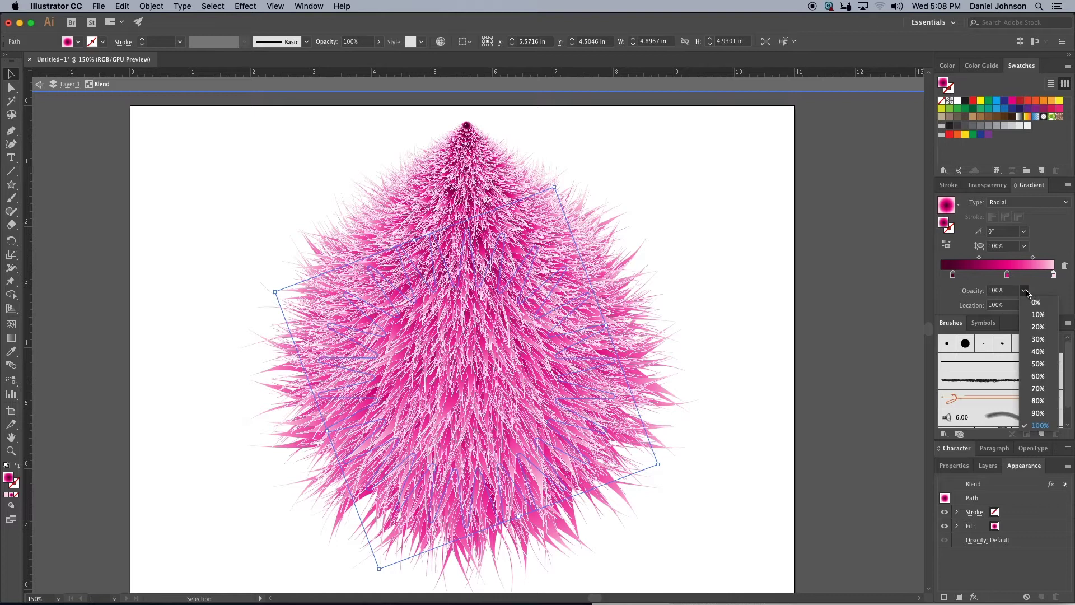
left_click(1038, 401)
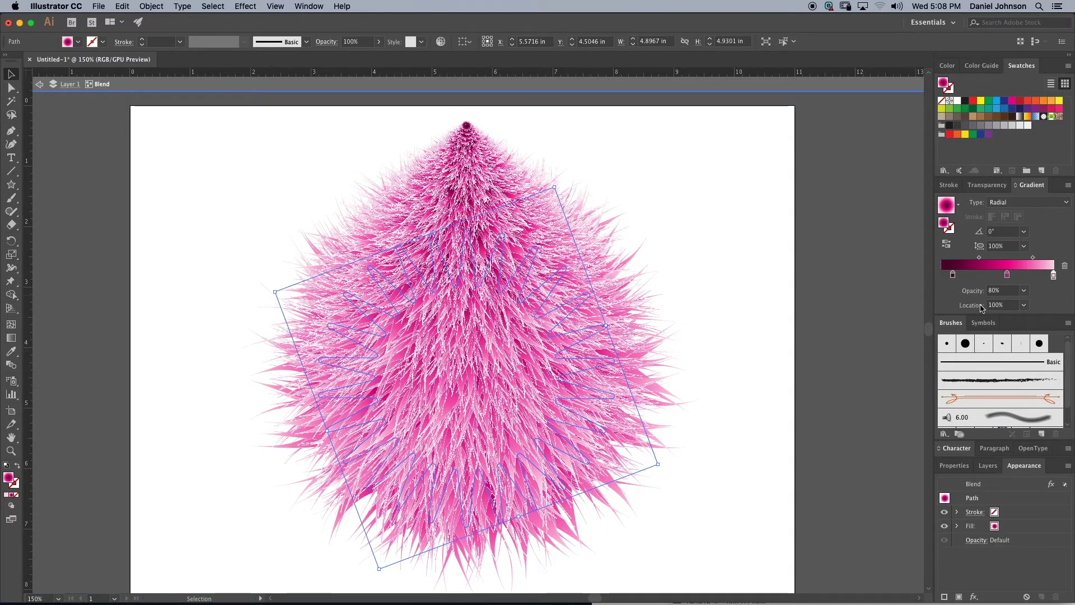
Step: Switch the large star's outer gradient stop color to HSB and raise its saturation to 73%
left_click(1053, 275)
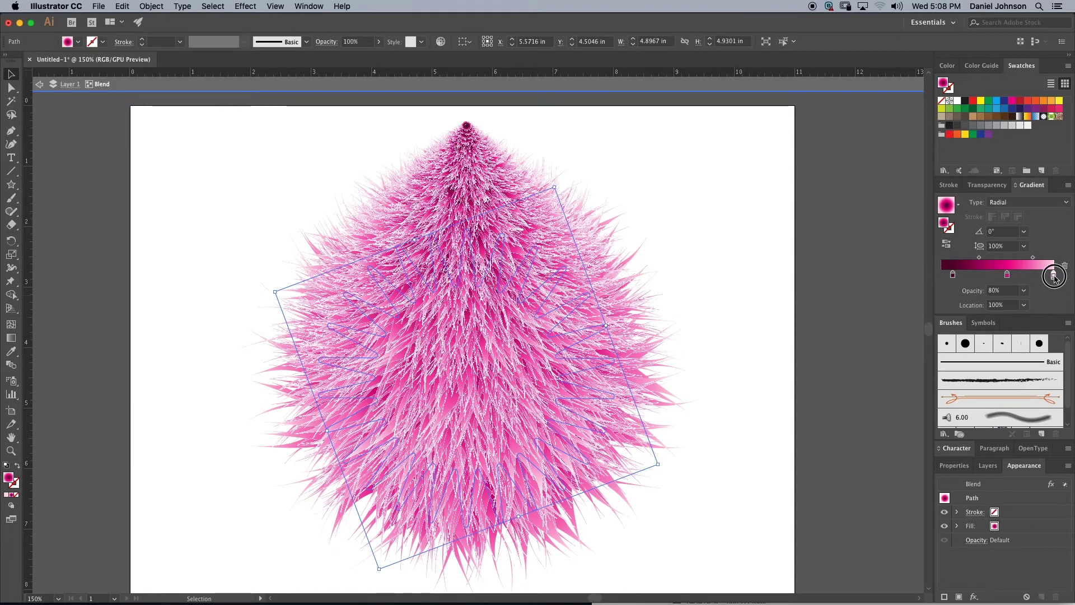
double_click(1054, 277)
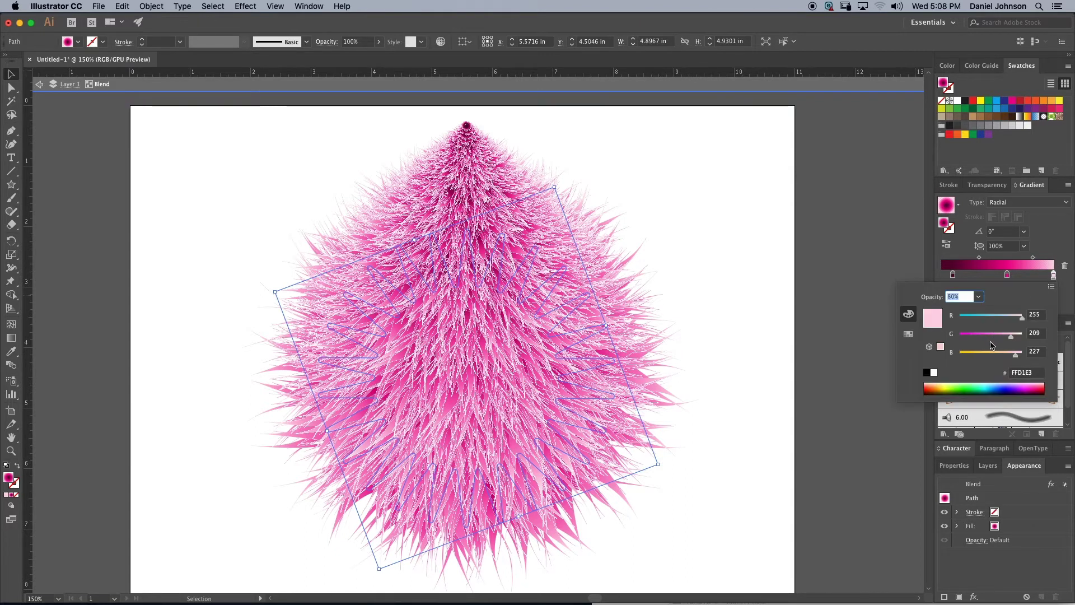
left_click(1051, 287)
left_click(1039, 346)
left_click(1052, 289)
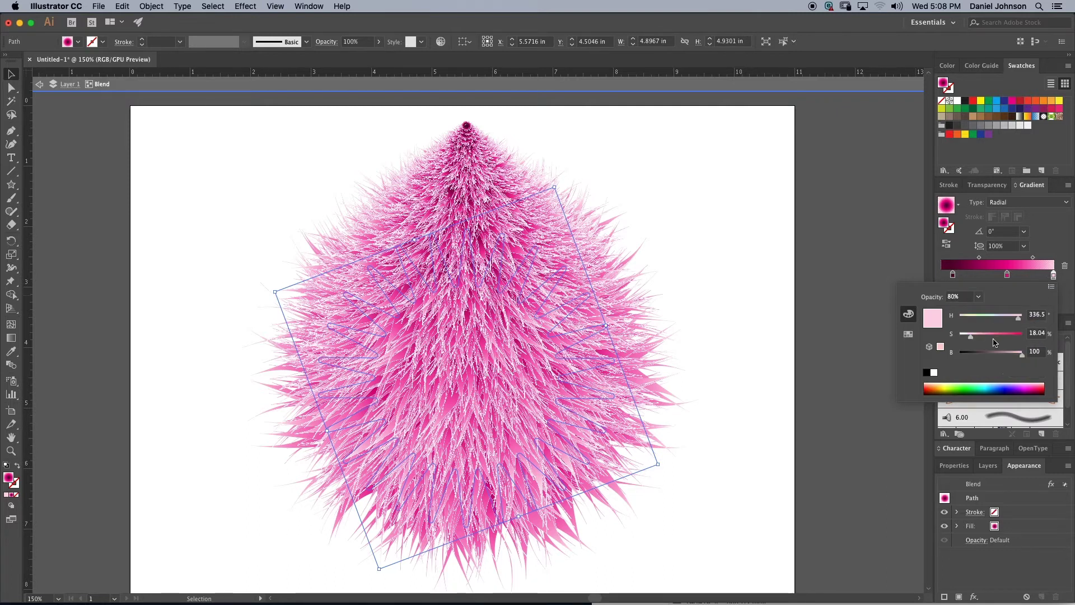
left_click_drag(970, 336, 1006, 337)
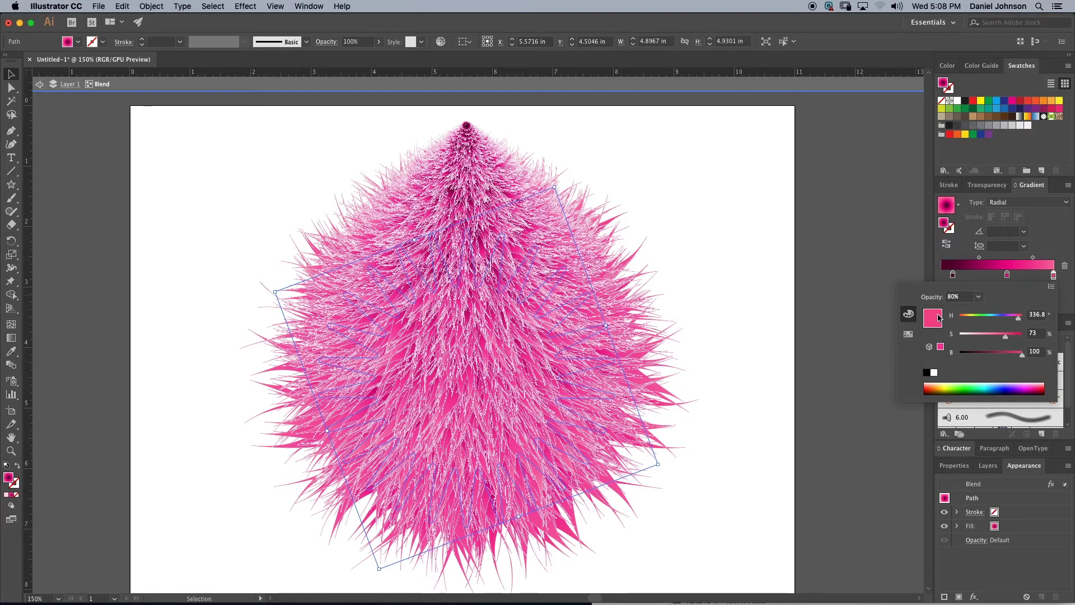
left_click(1033, 274)
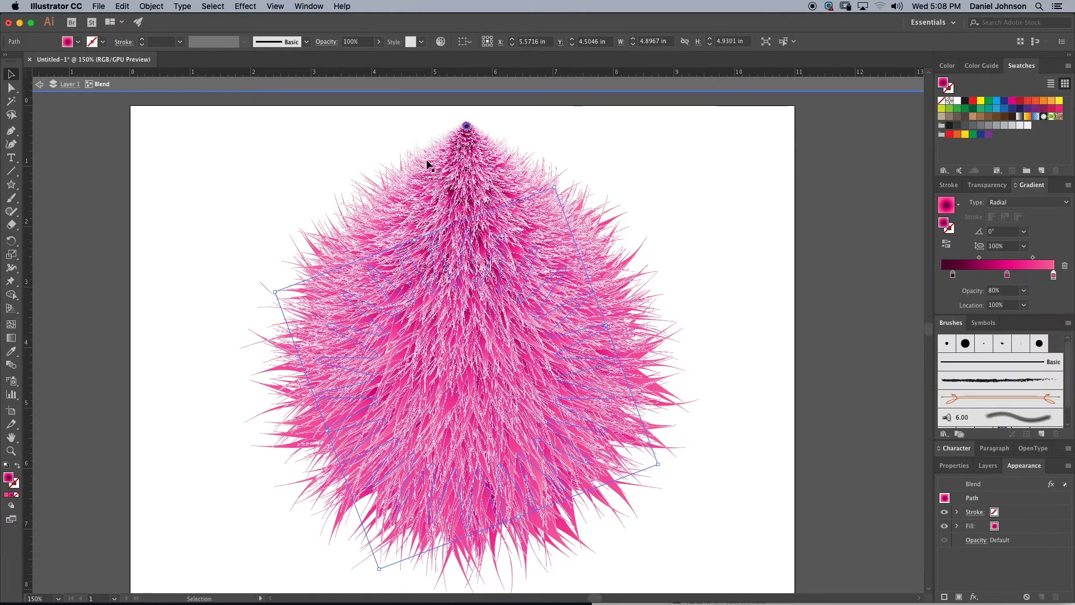
Step: Select the tiny star and raise the saturation of its outer gradient stop in HSB to a strong pink like the large star's
left_click(466, 126)
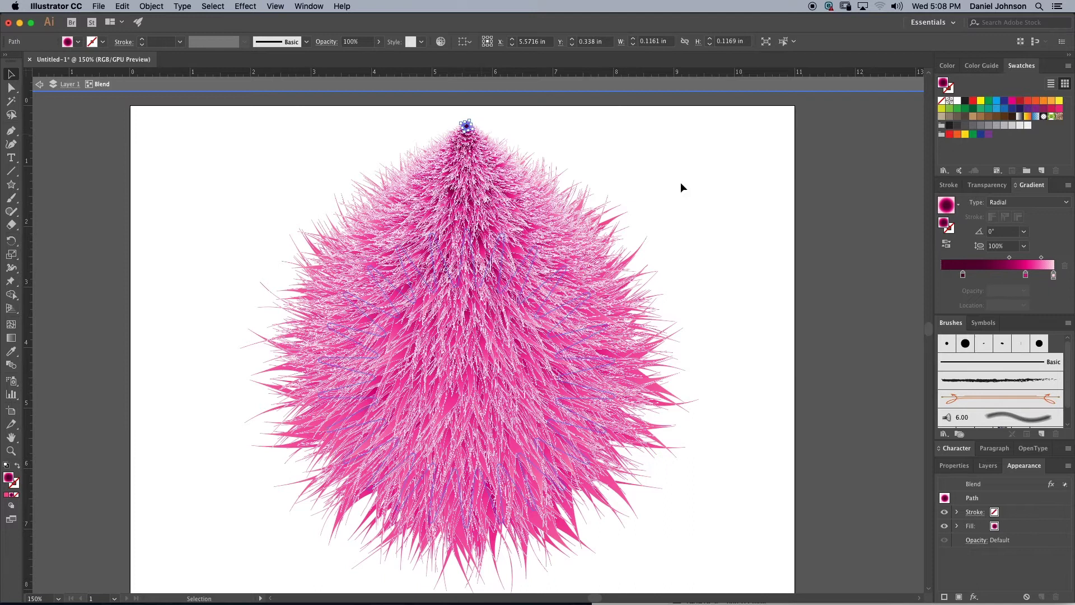
double_click(1053, 275)
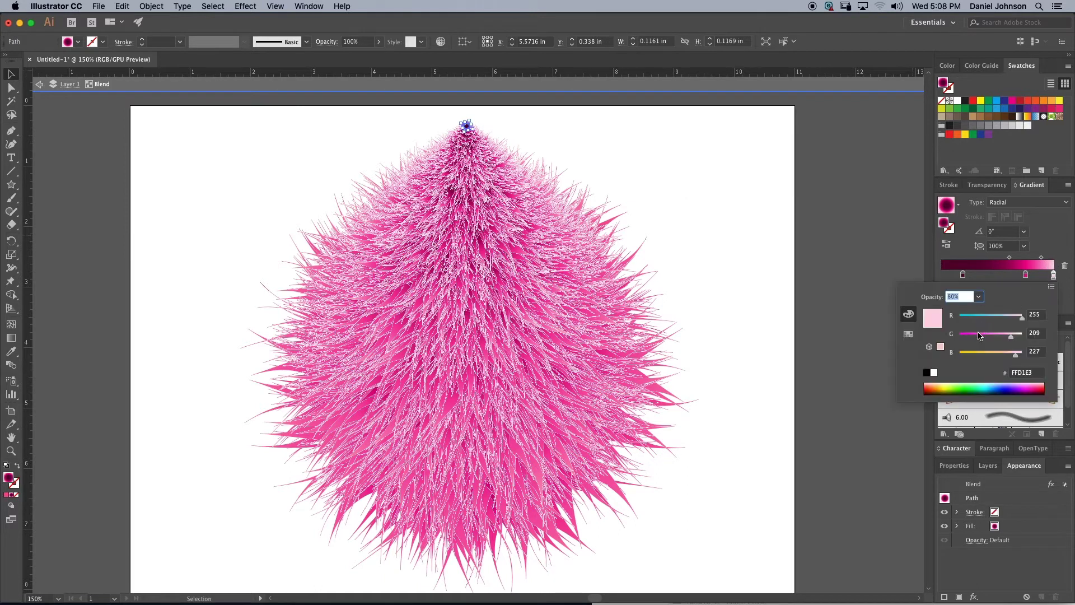
left_click(1051, 287)
left_click(1020, 317)
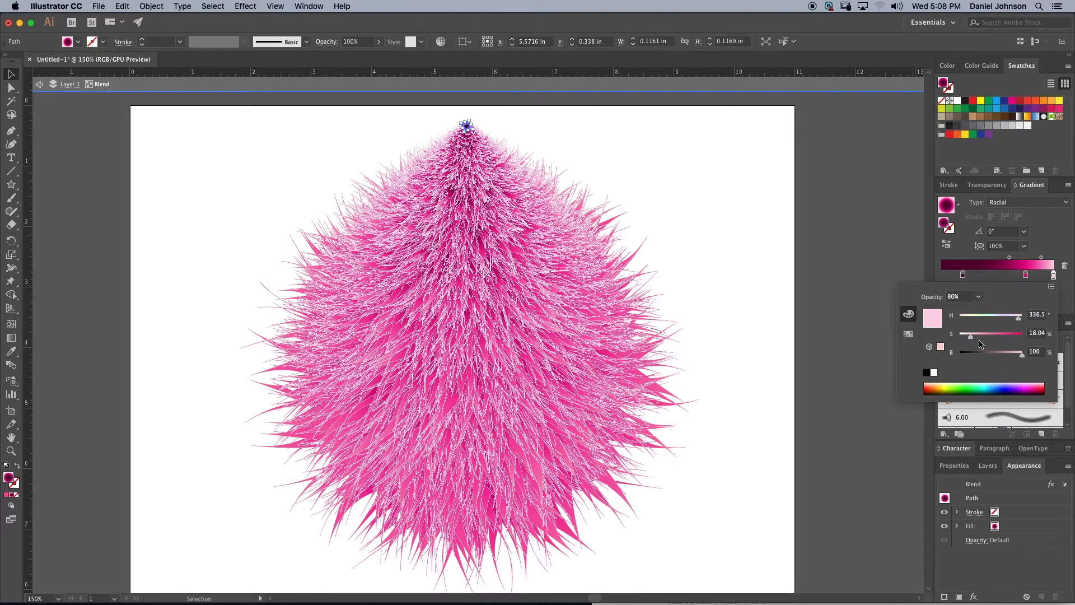
left_click_drag(971, 337, 1006, 337)
left_click(1009, 279)
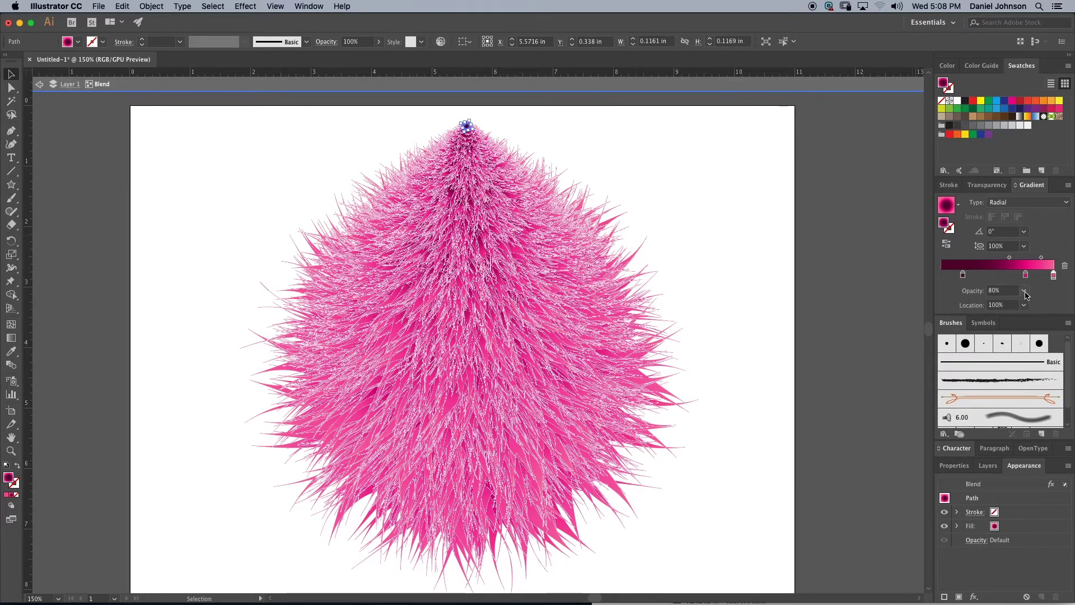
Step: Try 50% opacity on the tiny star's outer gradient stop, ending on 100%
left_click(1024, 290)
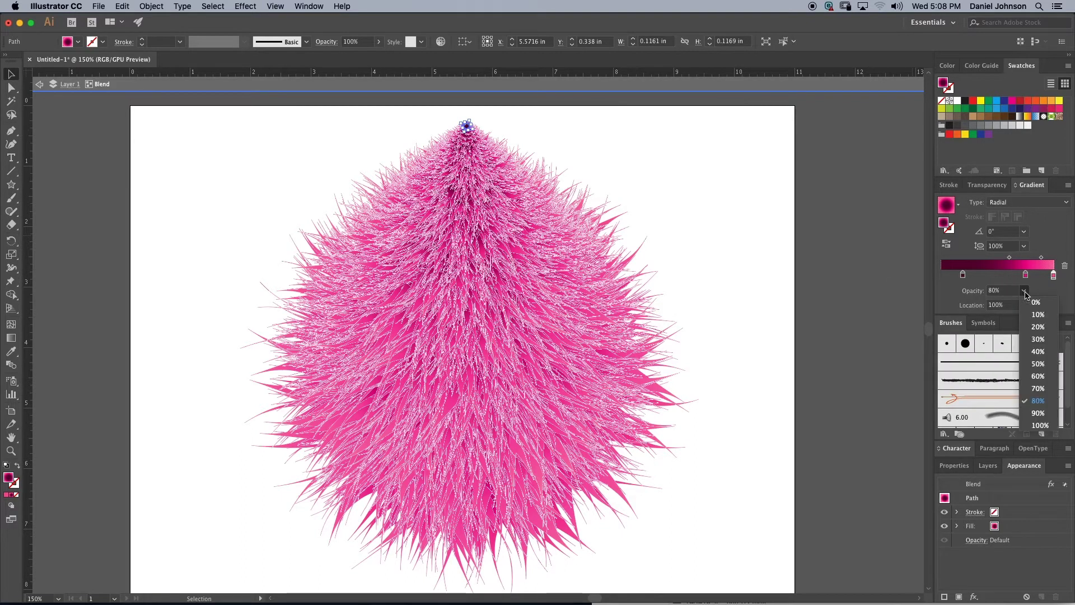
left_click(1037, 363)
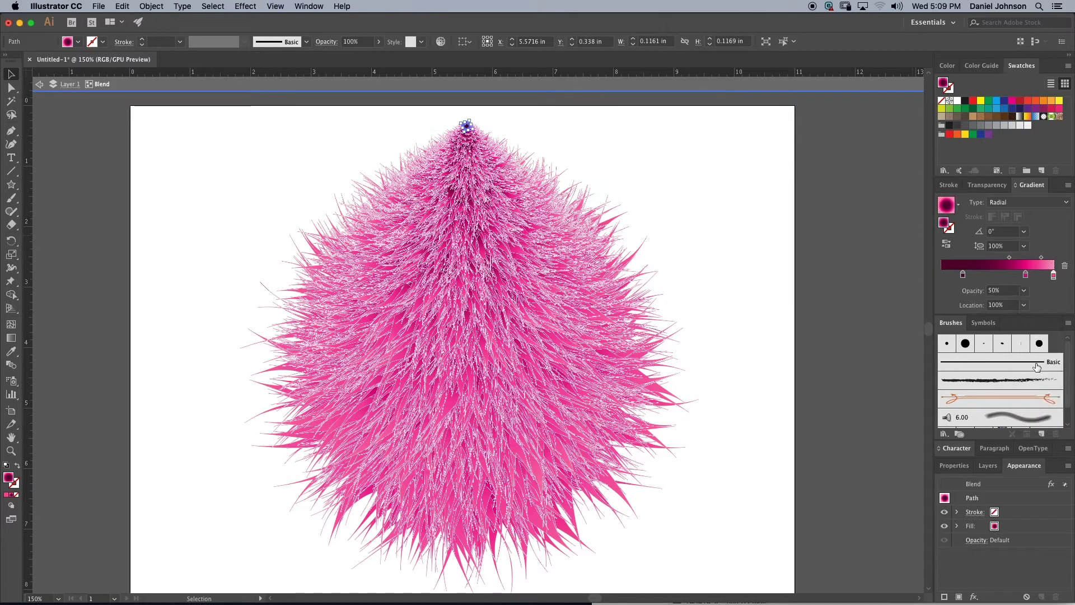
left_click(1024, 290)
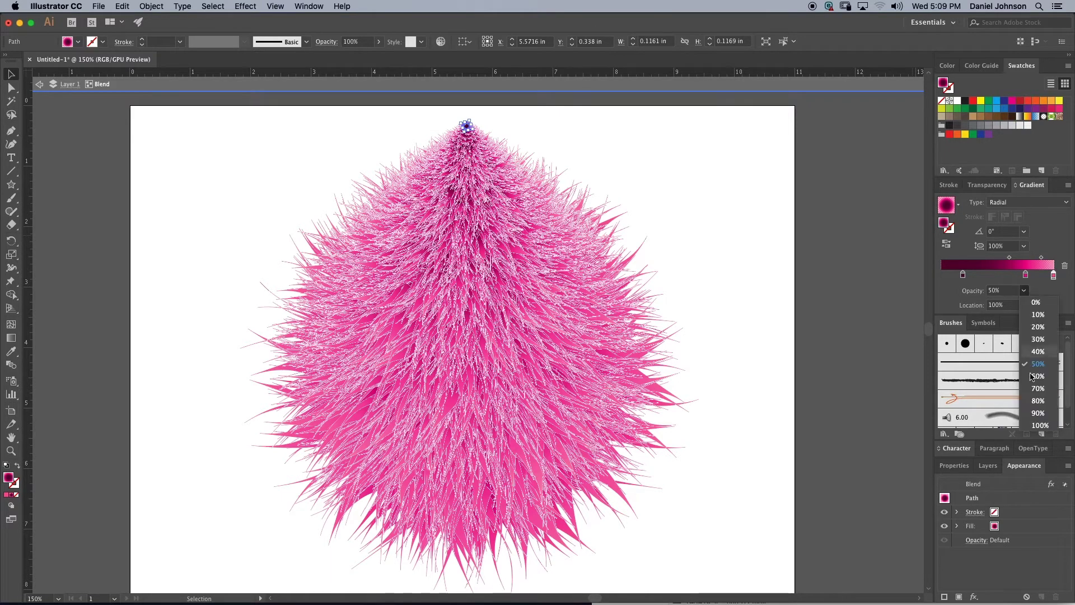
left_click(1038, 425)
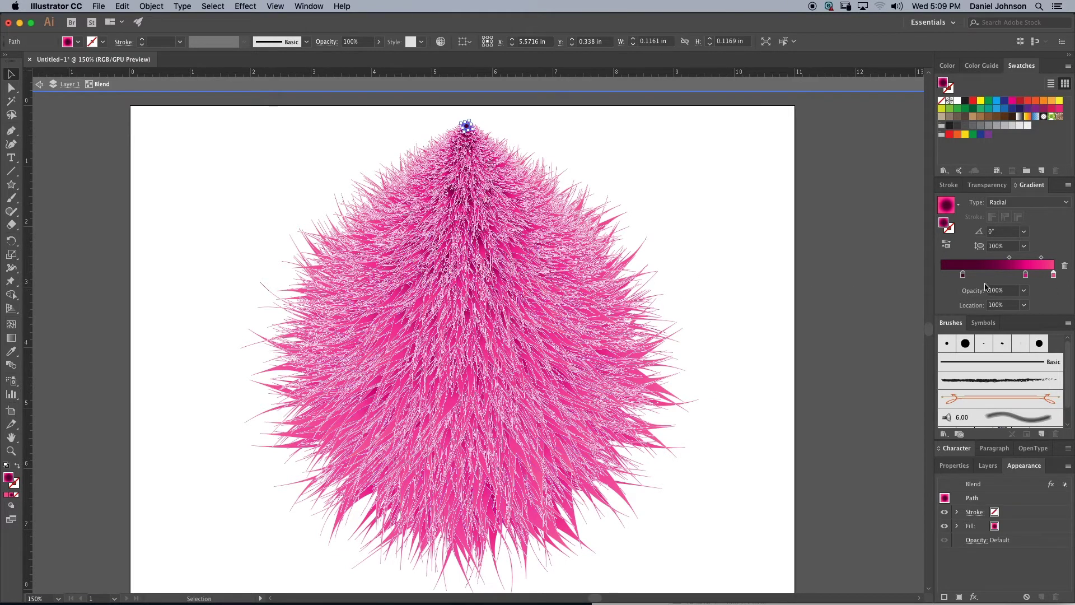
Step: Select the large star and set its outer gradient stop's opacity to 100%
left_click(496, 289)
left_click(1053, 275)
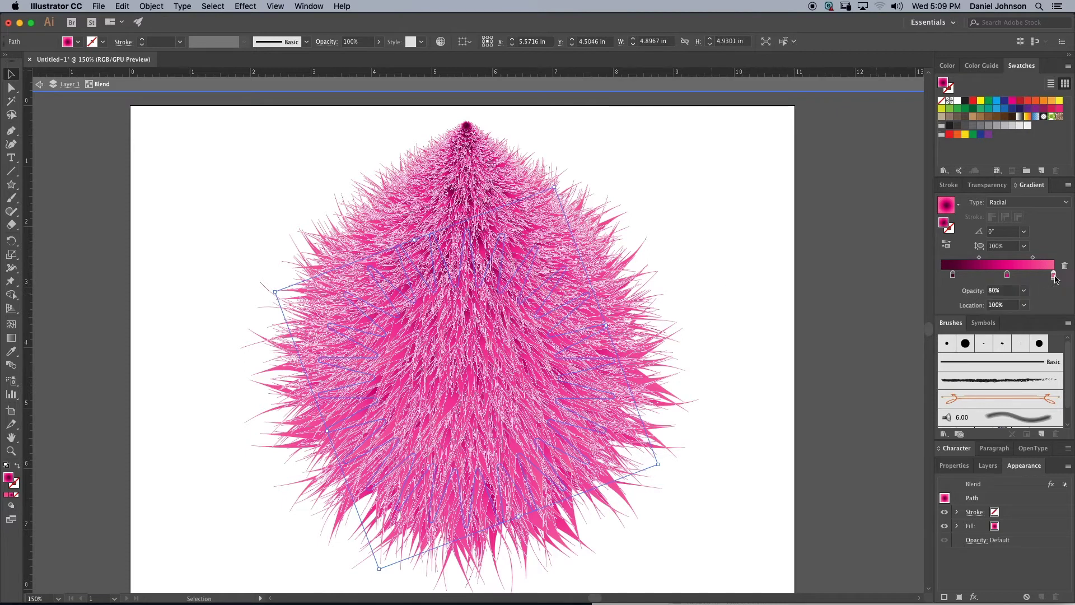
left_click(1023, 290)
left_click(1040, 425)
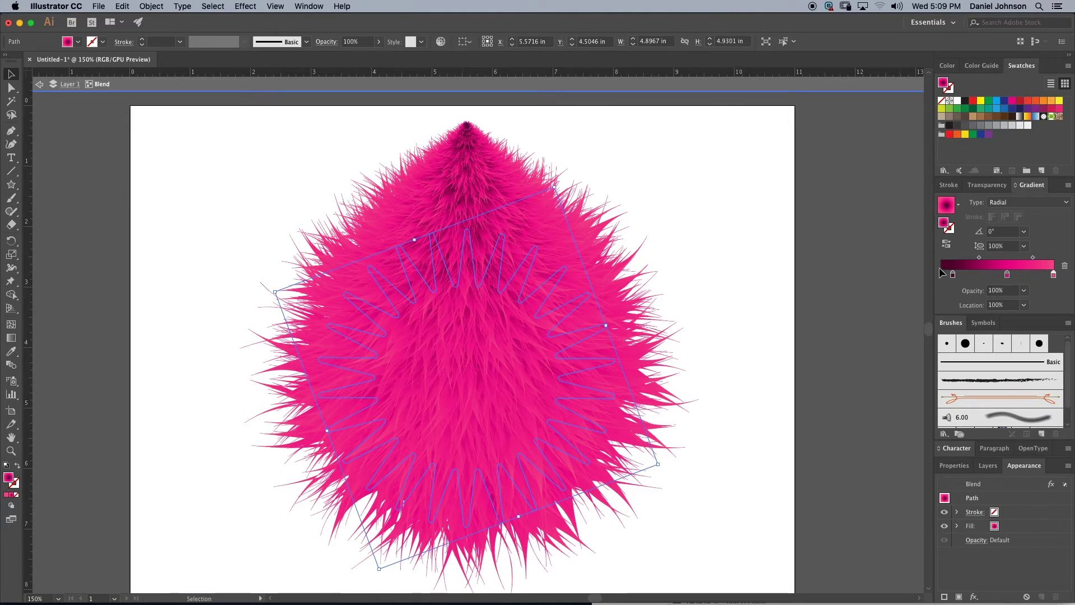
Step: Try 90% opacity on the large star's outer gradient stop, ending on 100%
left_click(1024, 291)
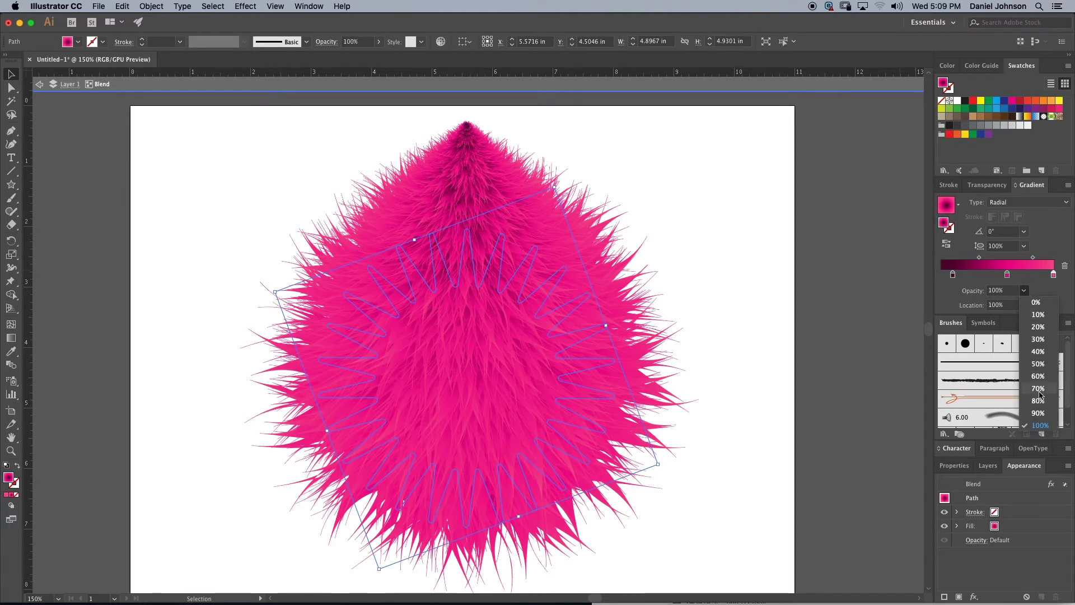
left_click(1038, 413)
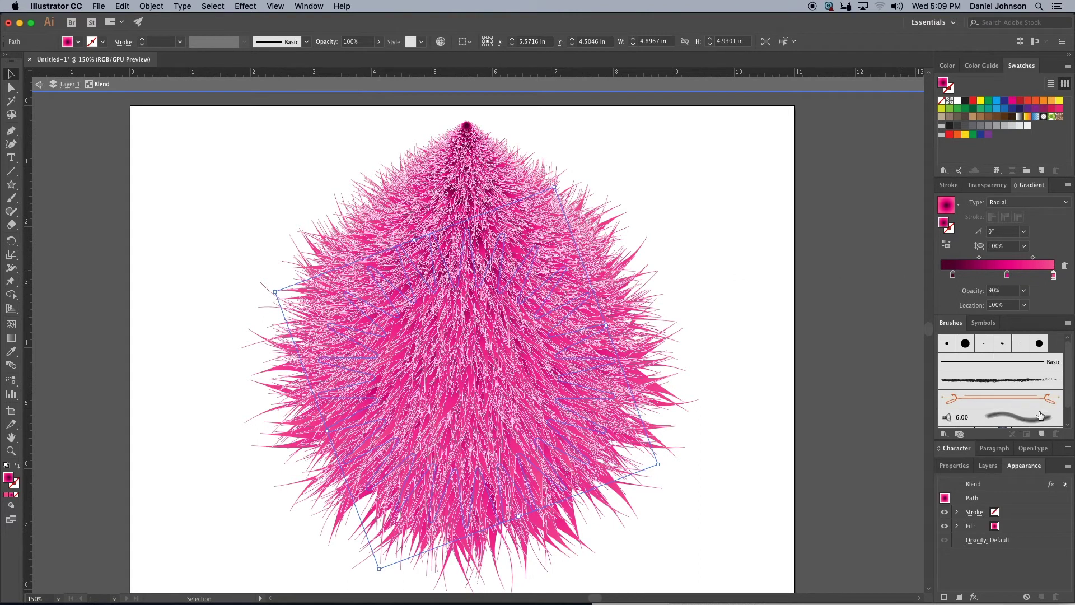
left_click(1024, 291)
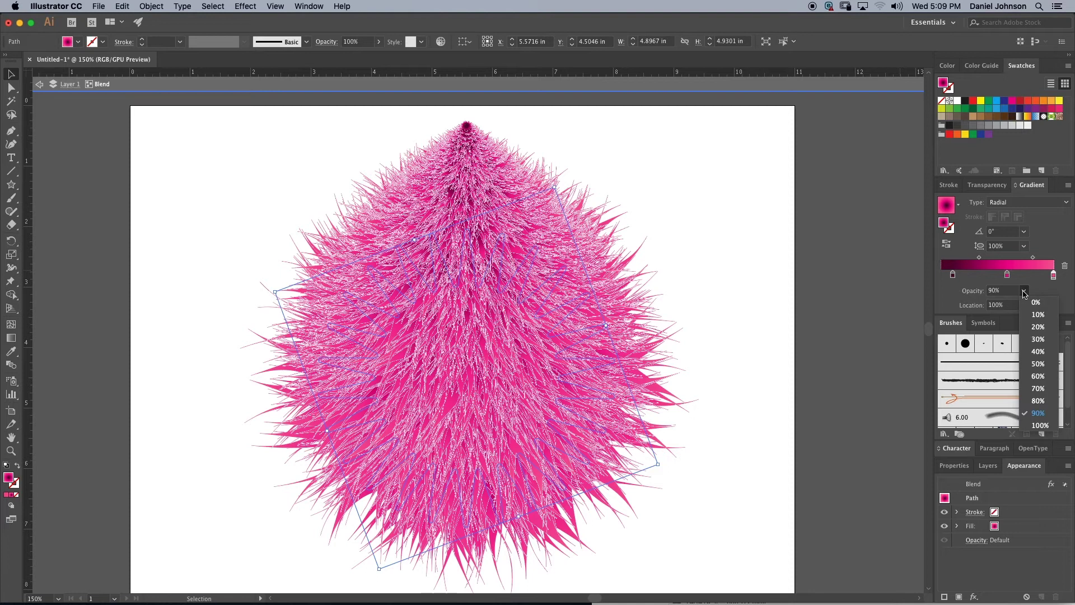
left_click(1040, 425)
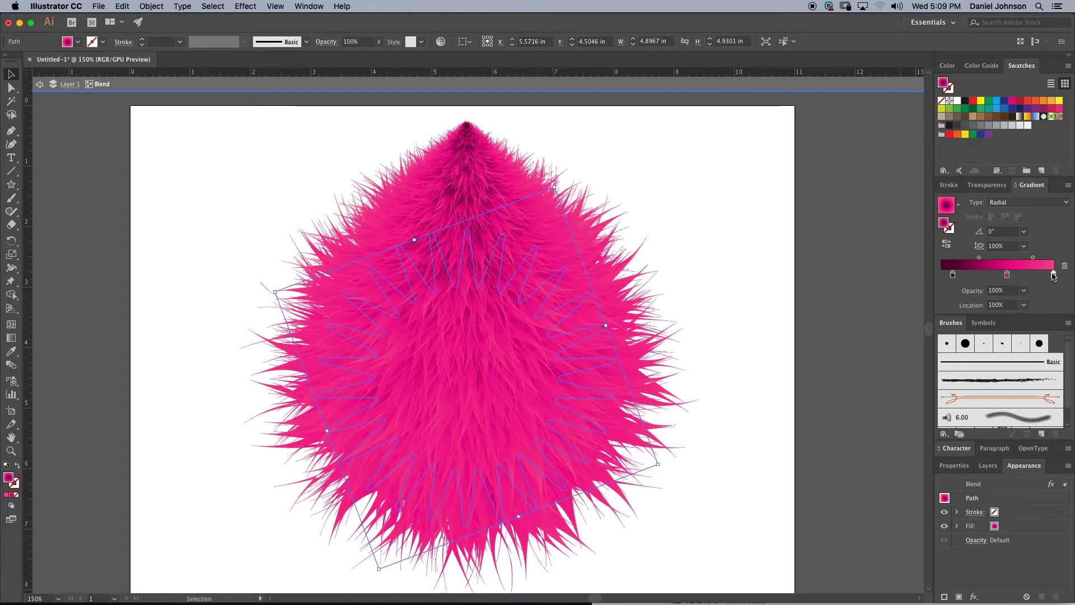
Step: Switch the large star's outer gradient stop color to HSB and lower its saturation to about 13% for a pale pink
left_click(1053, 274)
double_click(1052, 275)
left_click(1051, 286)
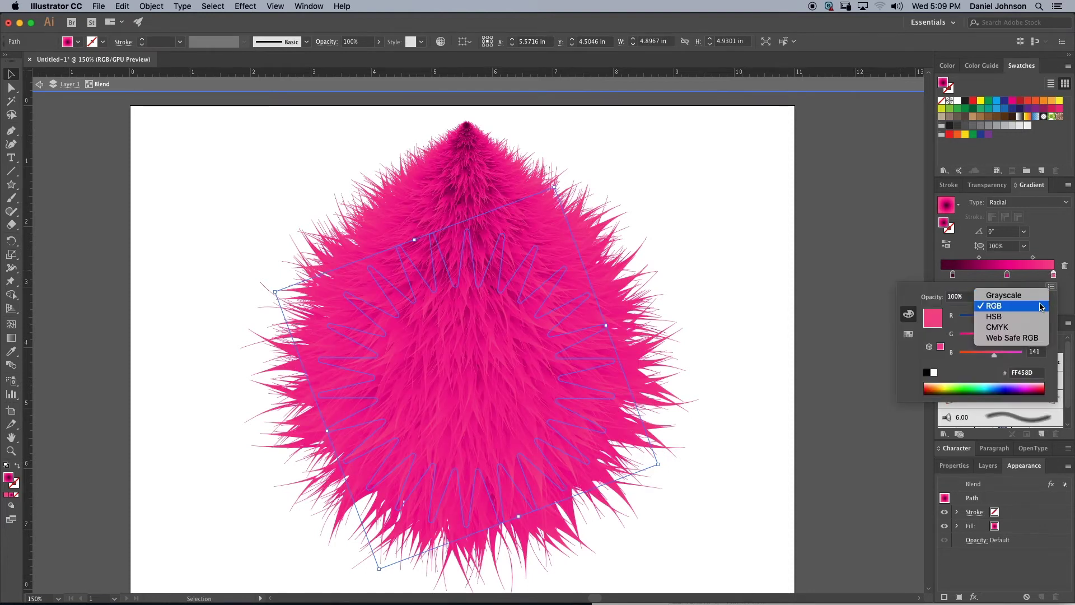
left_click(1022, 321)
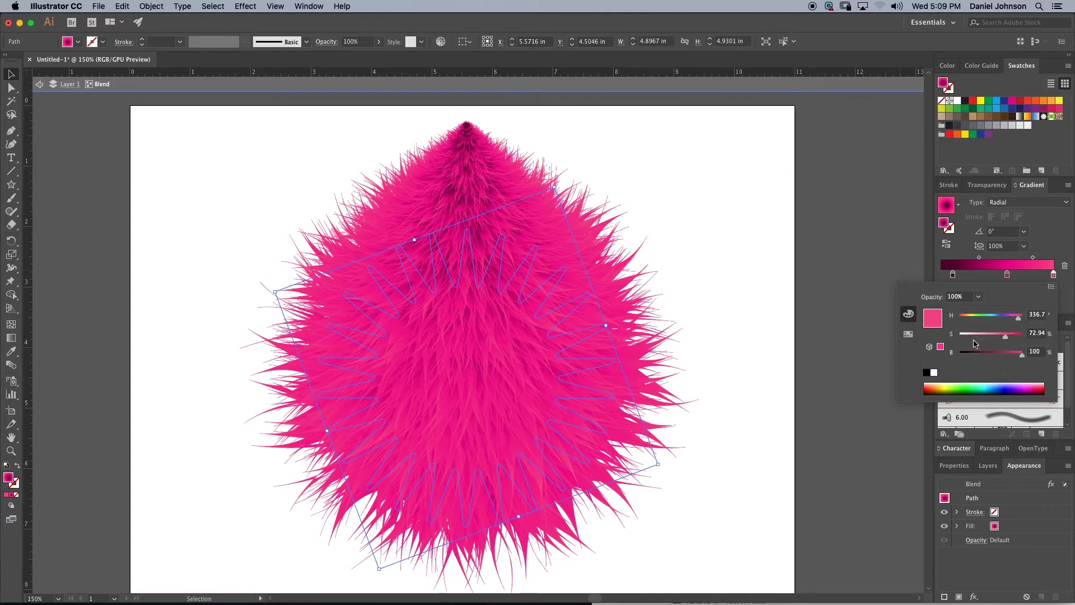
left_click_drag(1005, 338, 971, 340)
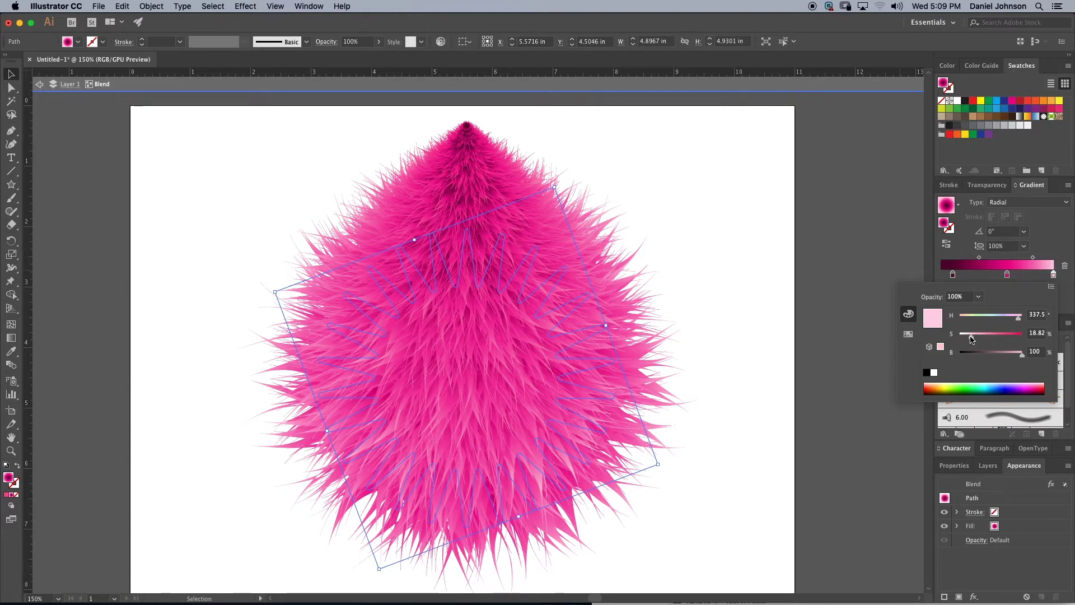
left_click(971, 338)
left_click_drag(972, 338, 969, 338)
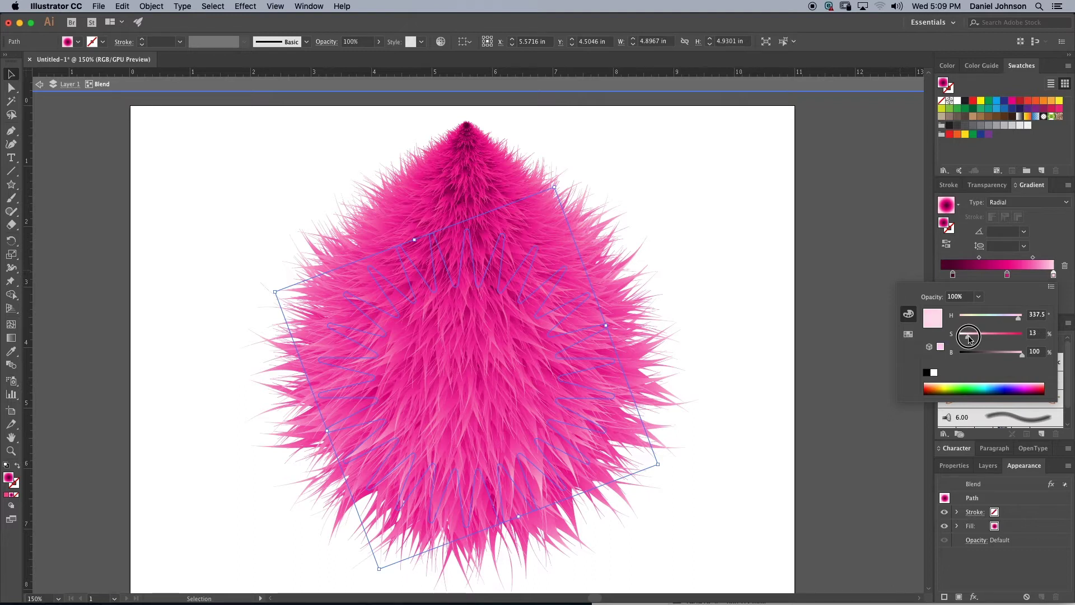
left_click_drag(969, 338, 969, 339)
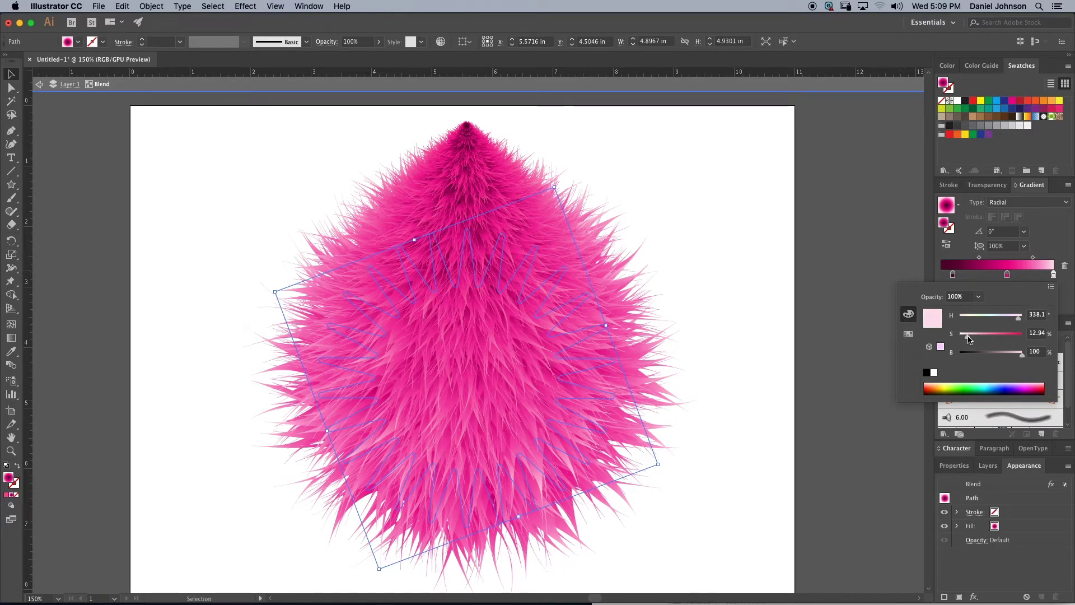
left_click(968, 337)
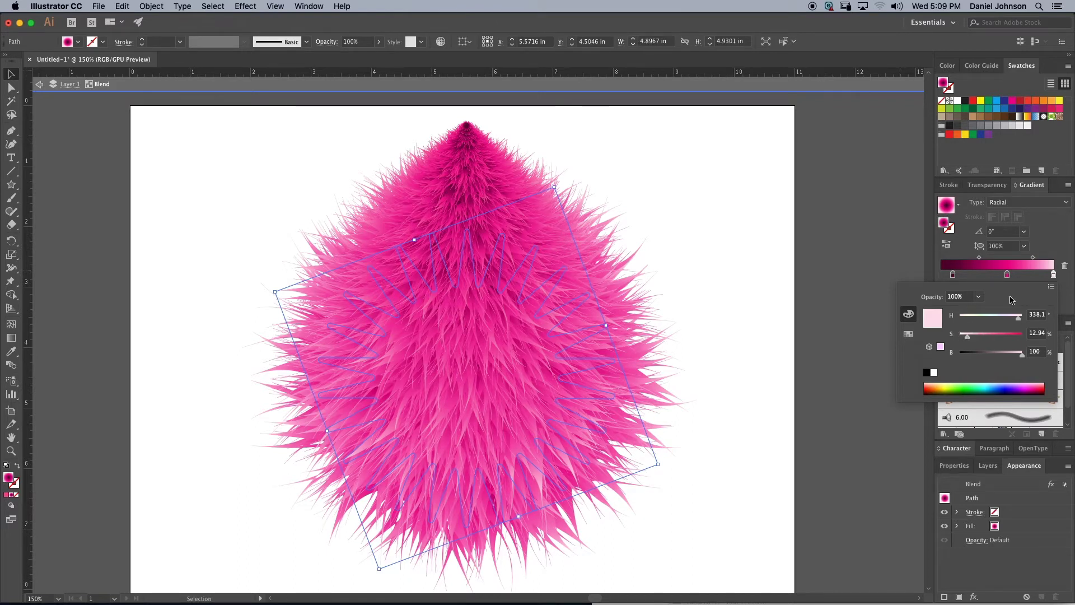
left_click(1021, 278)
Step: Select the tiny star, set its outer gradient stop's location to 40%, and move the strong pink middle stop to 100%
left_click(465, 127)
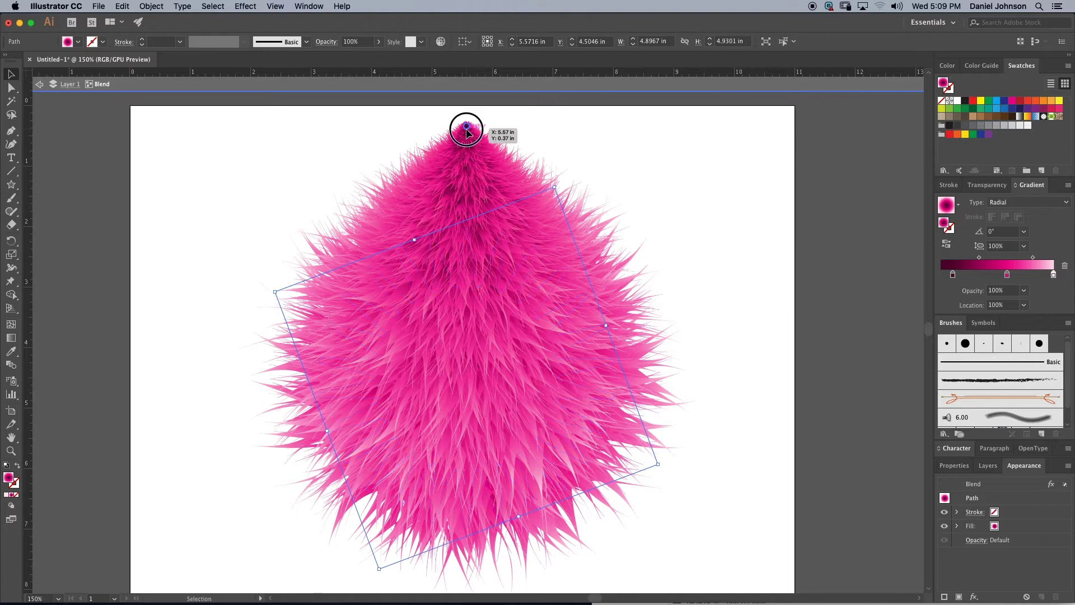
left_click(1053, 274)
left_click(1024, 305)
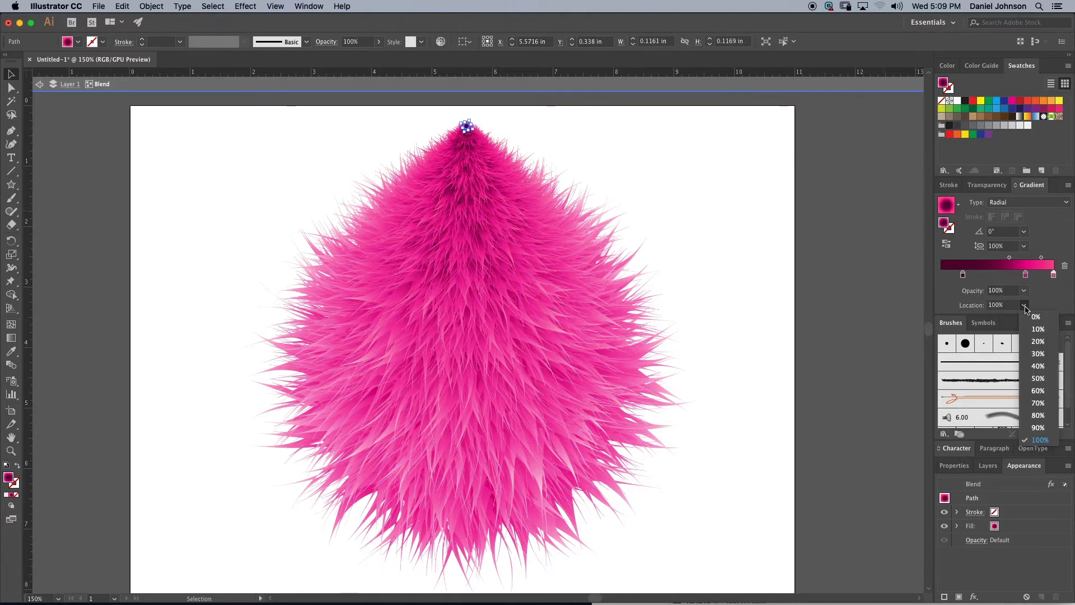
left_click(1040, 367)
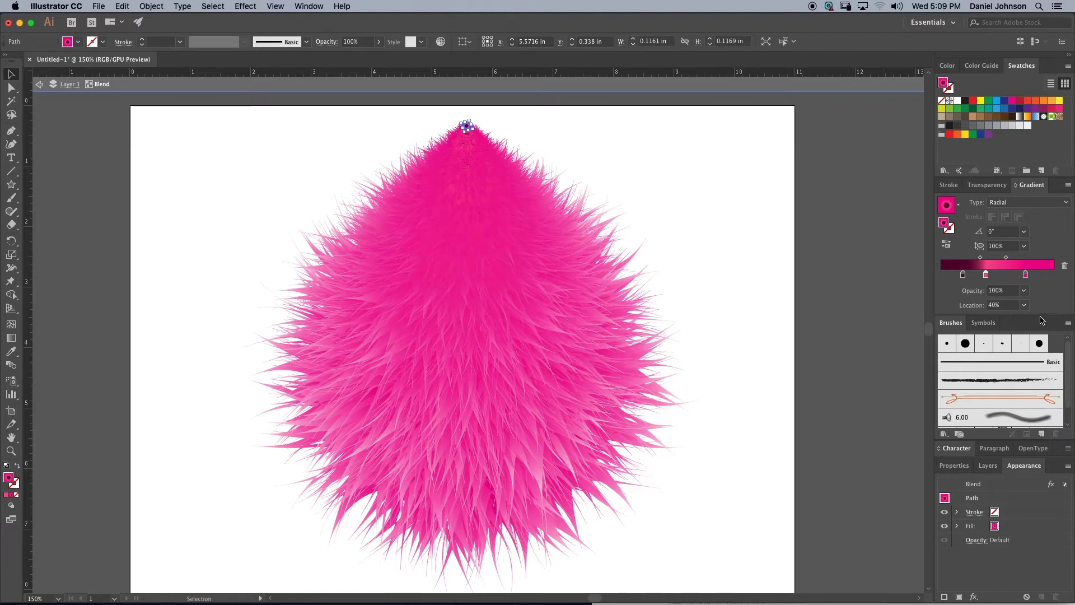
left_click_drag(1025, 274, 1053, 275)
Step: Try 10% and 40% opacity on the tiny star's outermost gradient stop, ending on 100%
left_click(1023, 290)
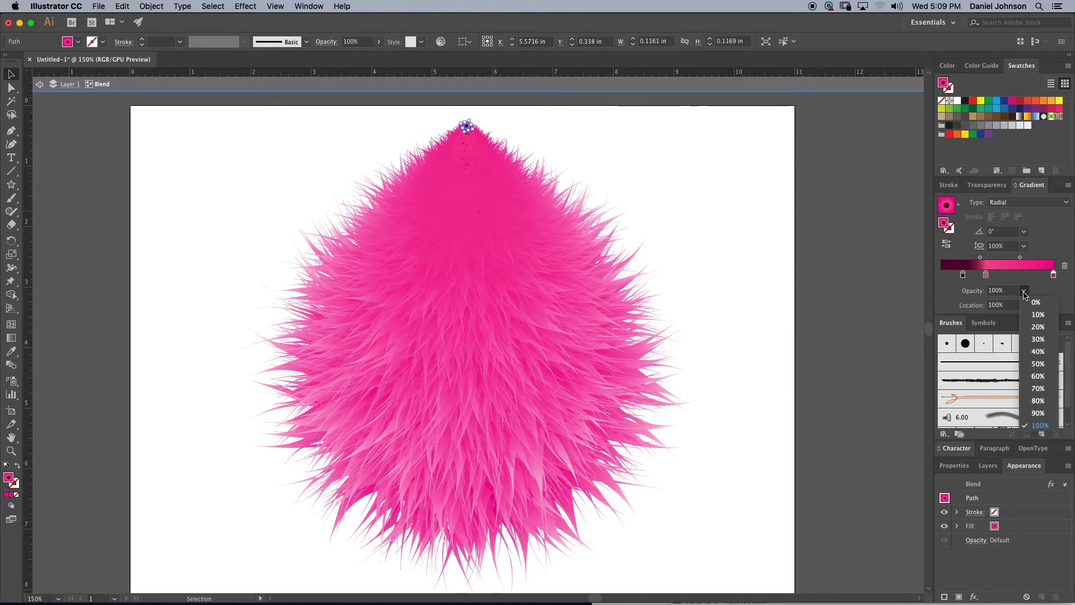
left_click(1034, 317)
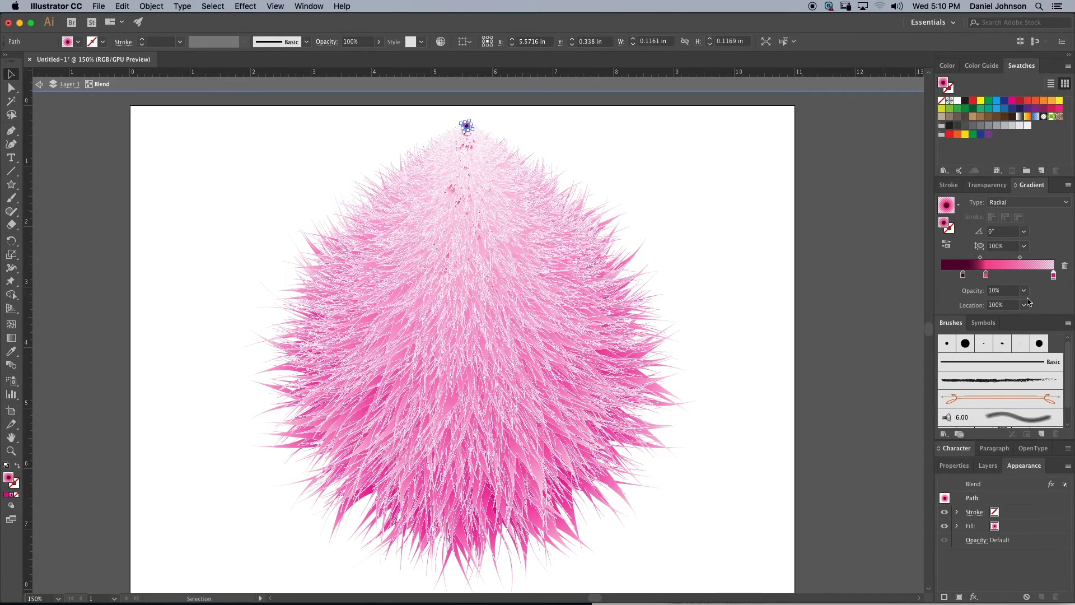
left_click(1024, 291)
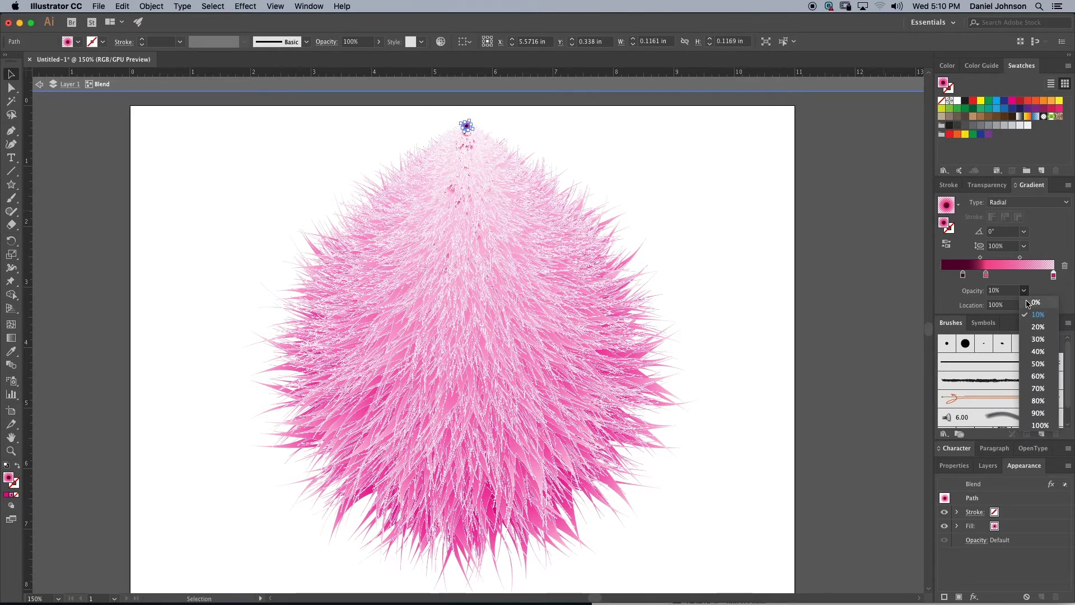
left_click(1037, 352)
left_click(1024, 291)
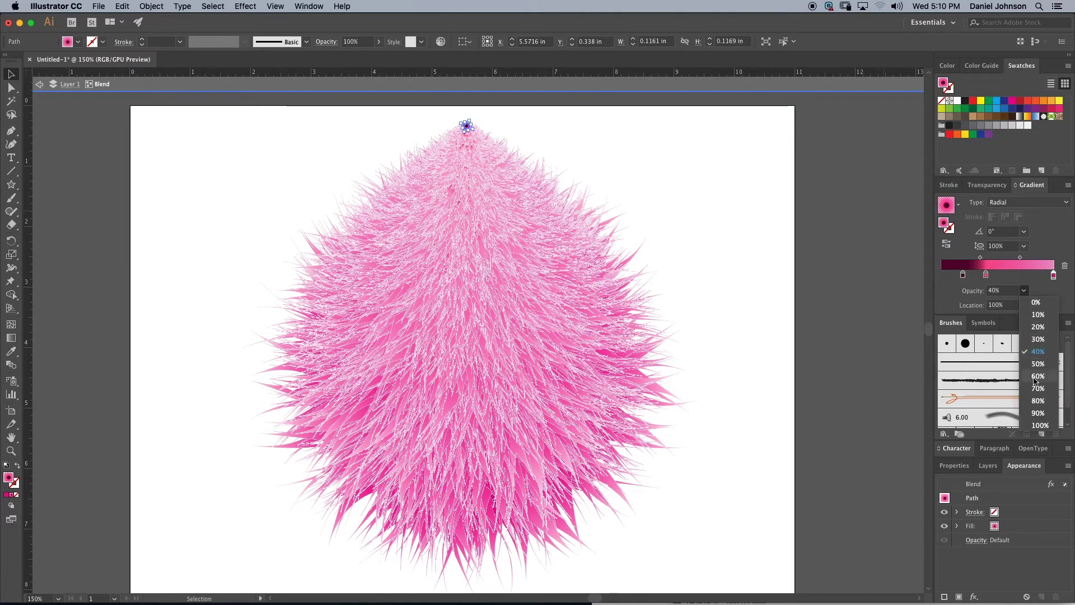
left_click(1037, 425)
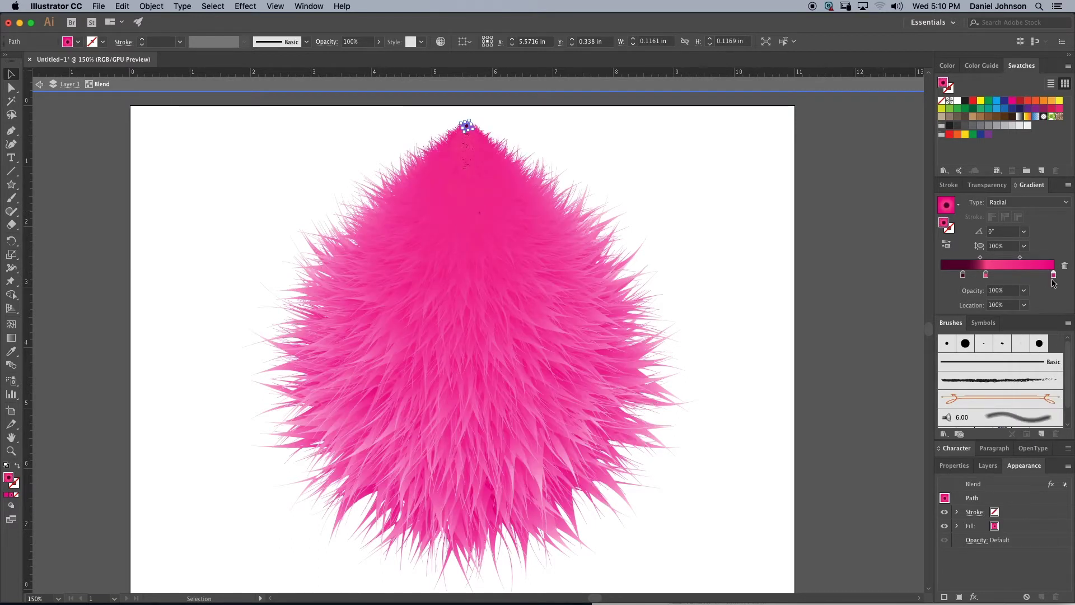
Step: Switch the tiny star's outermost gradient stop color to HSB and lower its saturation to 19%
double_click(1053, 275)
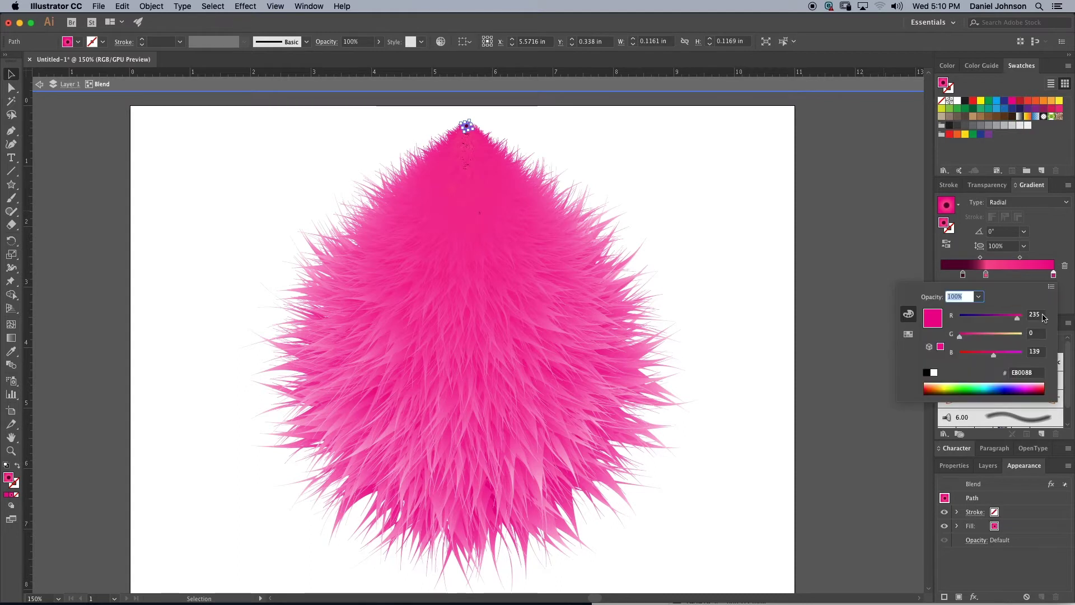
left_click(1051, 286)
left_click(1020, 317)
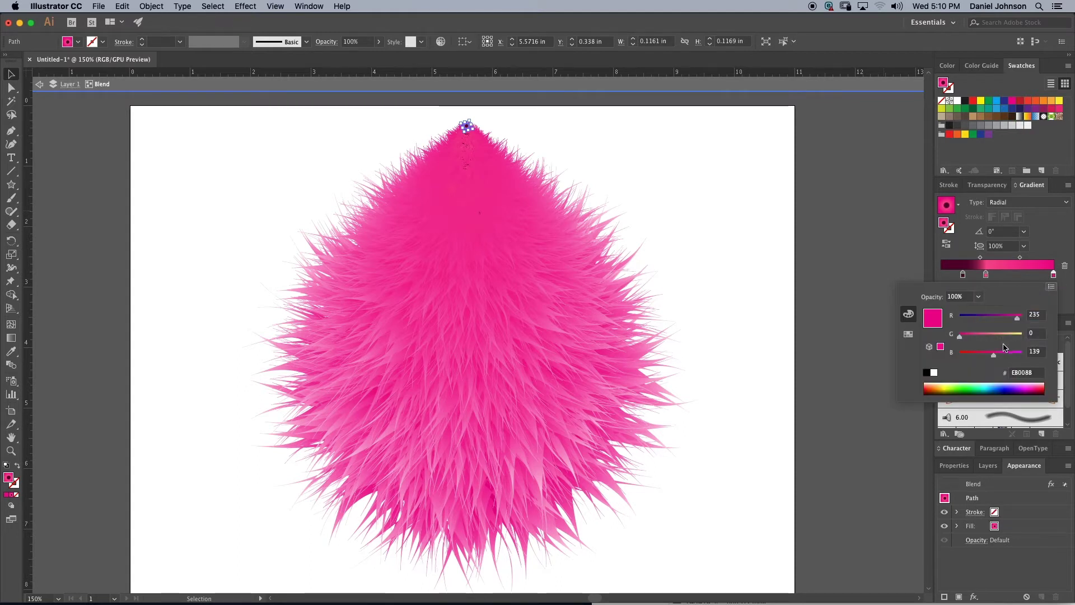
left_click_drag(1022, 336, 972, 336)
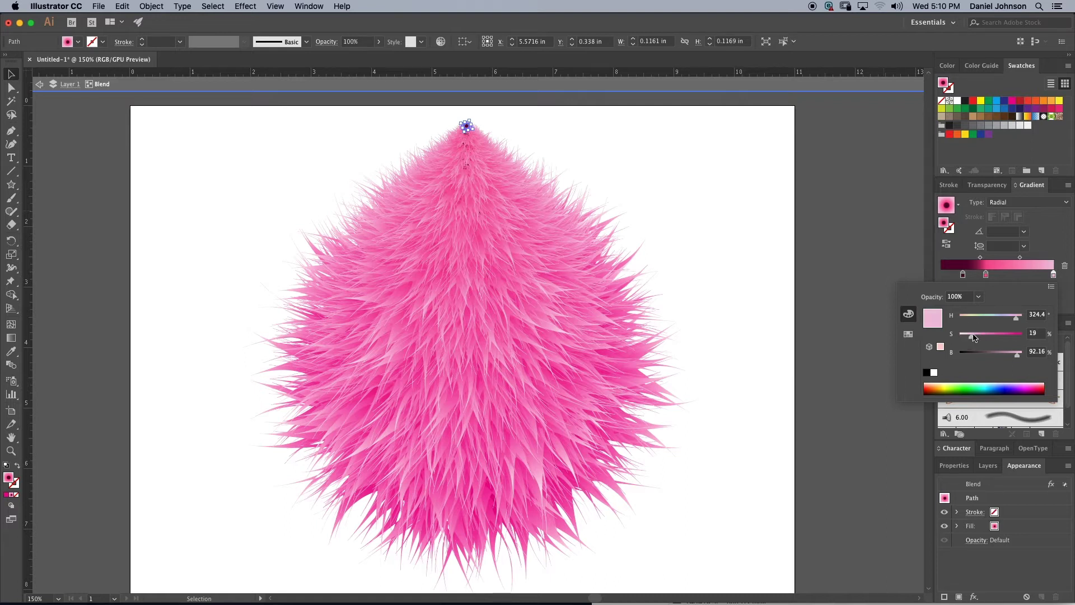
left_click(1061, 292)
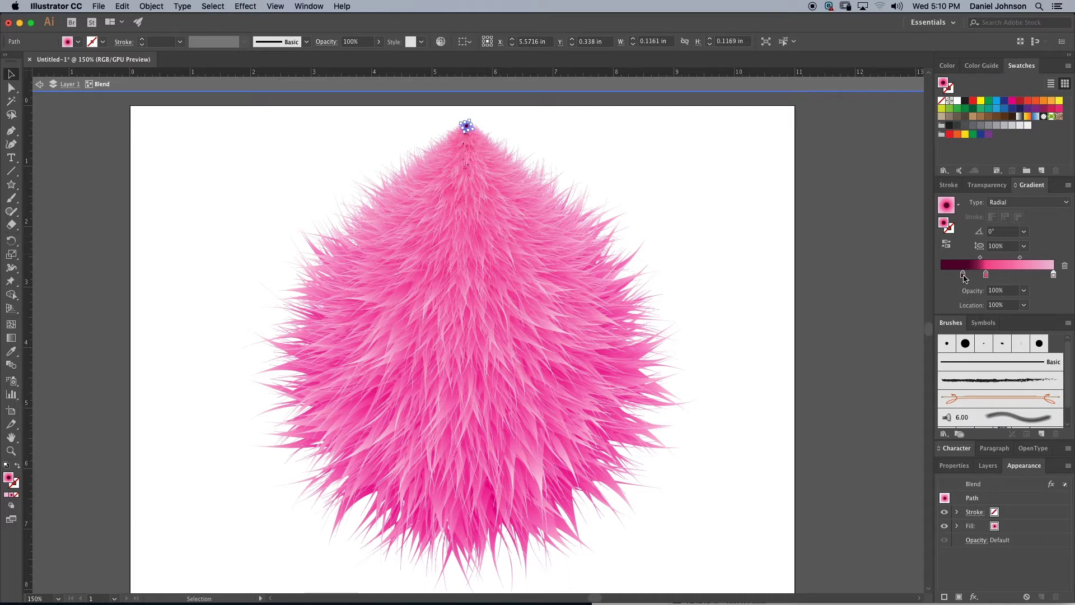
Step: Move the tiny star's middle gradient stop to about 82% location and exit isolation mode
left_click_drag(986, 275, 1034, 273)
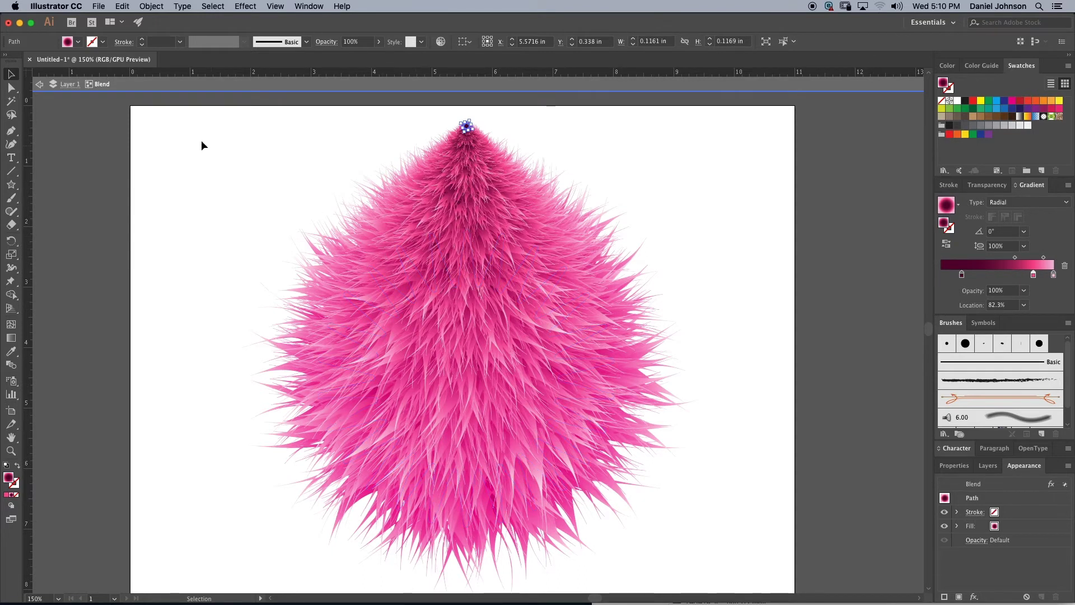
left_click(39, 84)
left_click(40, 85)
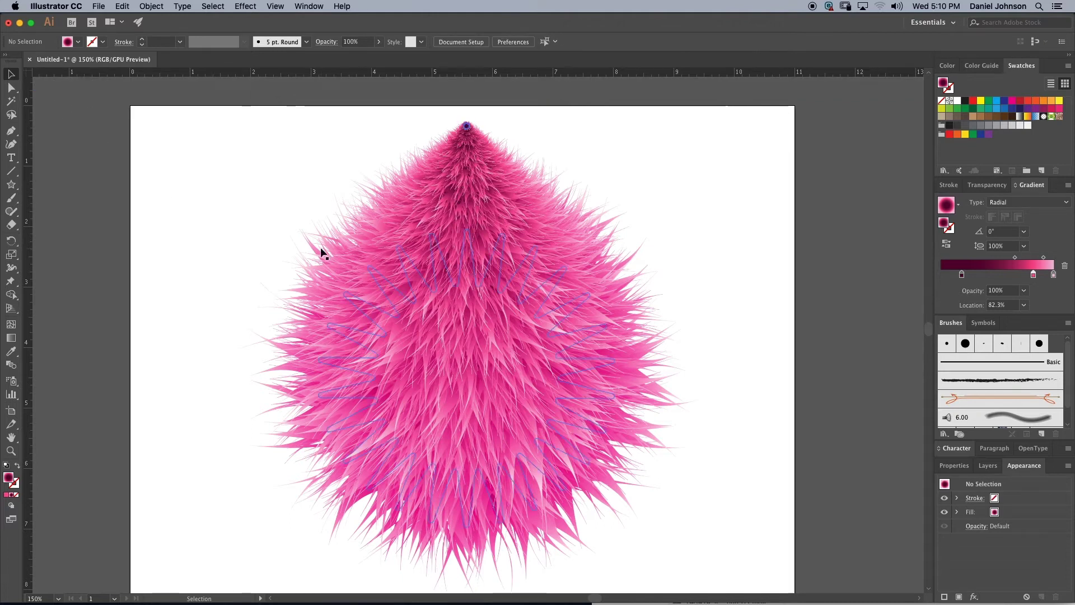
Step: Select the whole furry blend and apply a Gaussian Blur with a 1.7 pixel radius, with the preview enabled
left_click(323, 252)
left_click(641, 274)
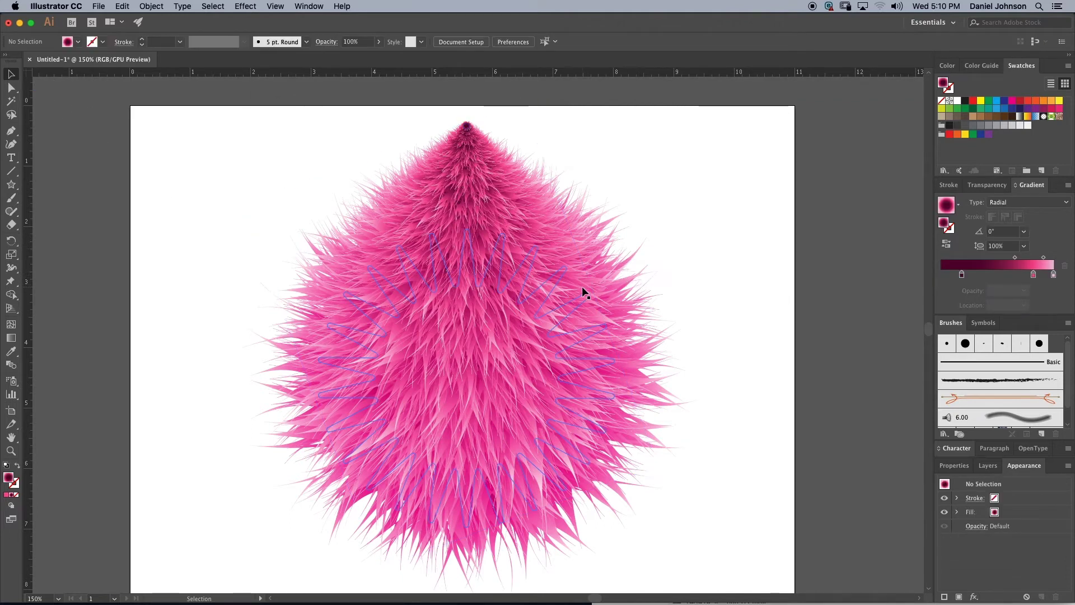
left_click(587, 334)
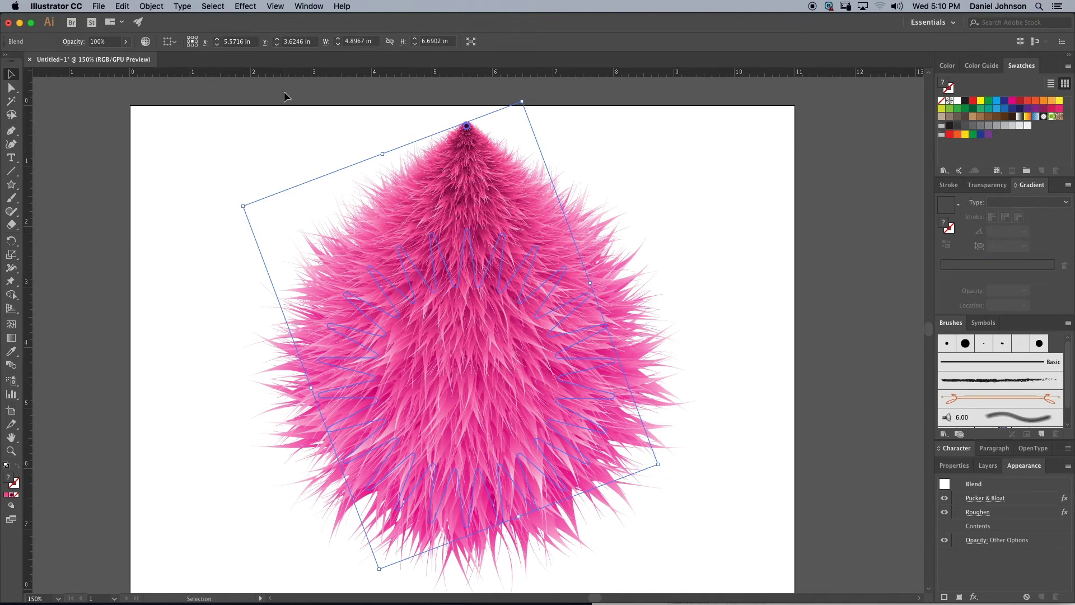
left_click(245, 6)
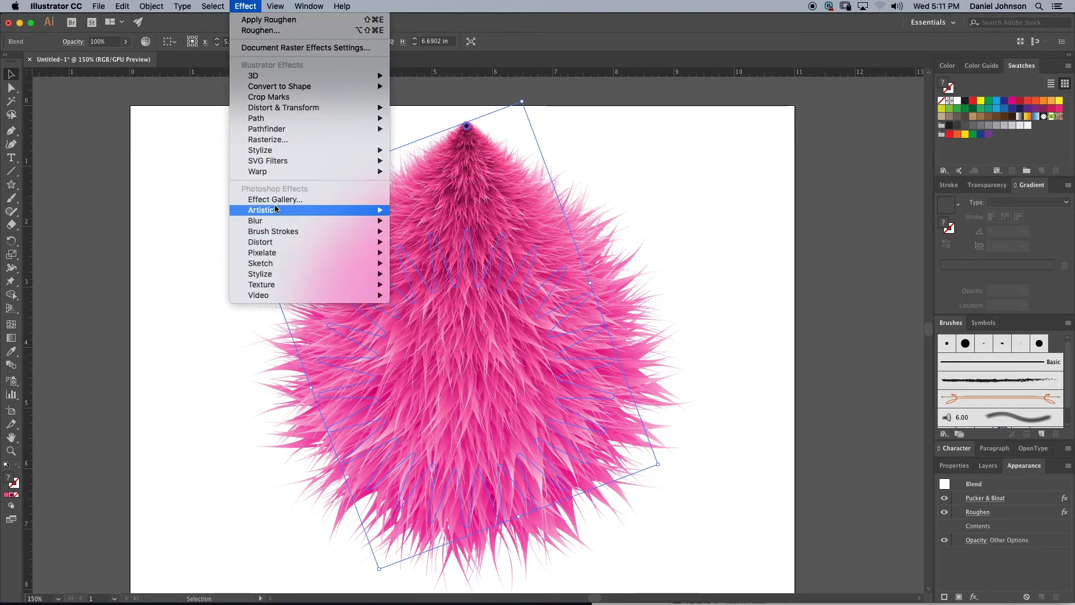
mouse_move(280, 221)
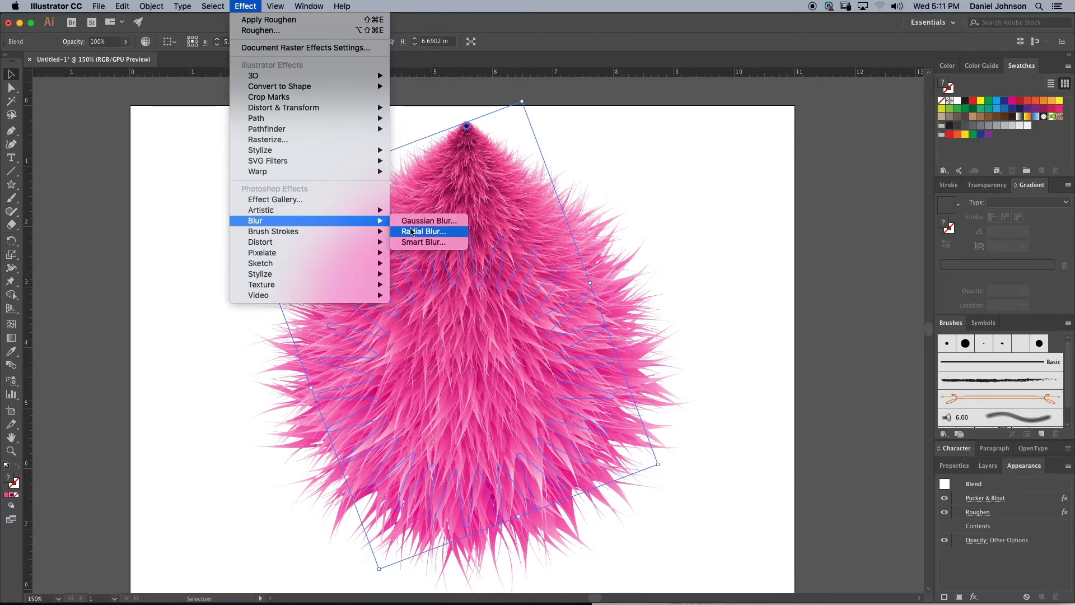
left_click(433, 221)
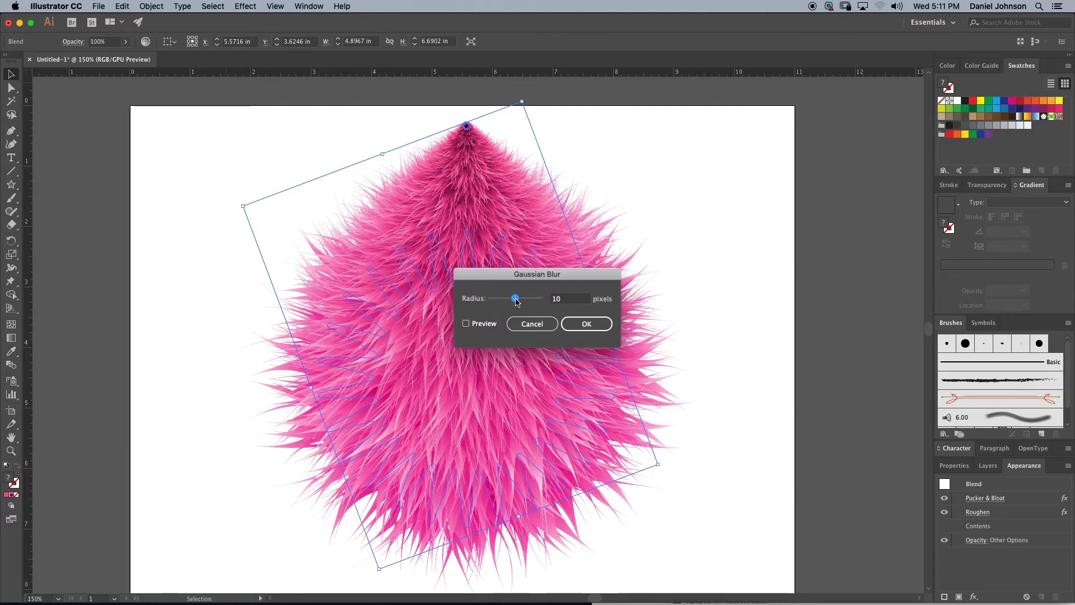
left_click_drag(516, 299, 494, 299)
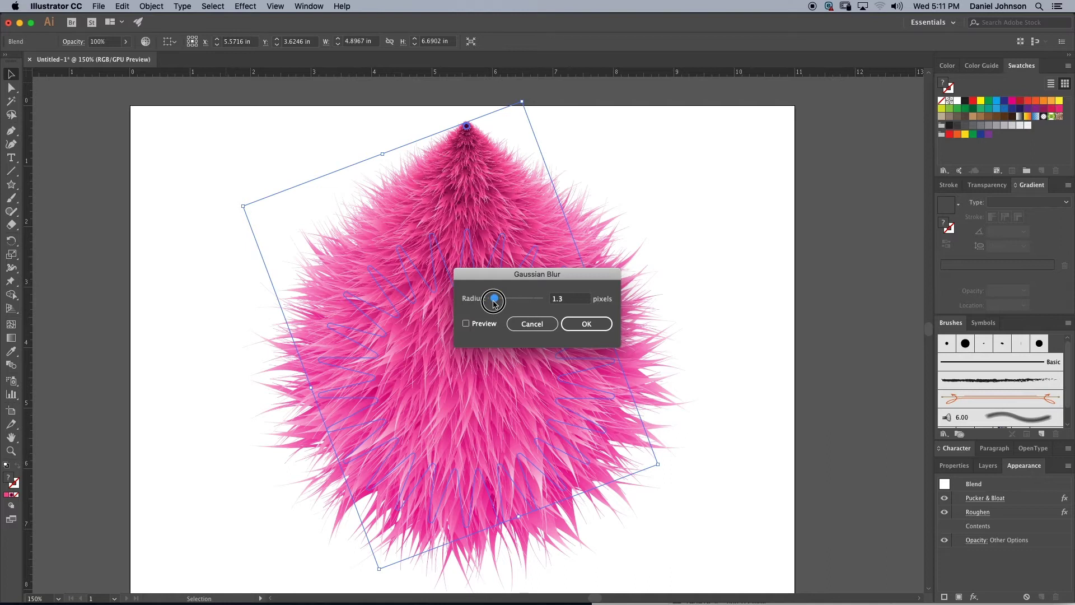
left_click(467, 327)
left_click(467, 324)
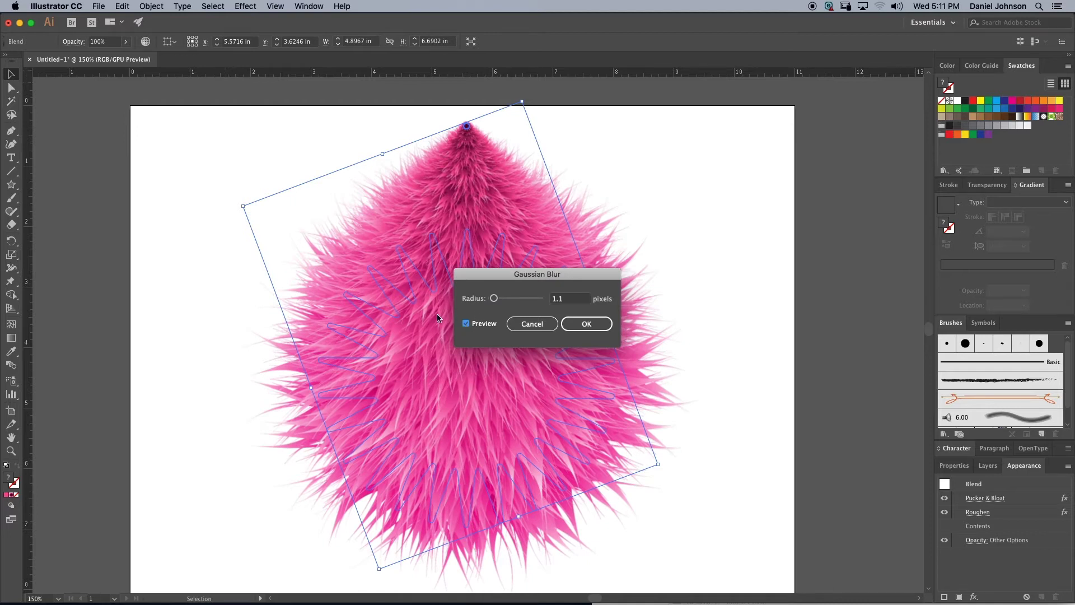
left_click_drag(494, 299, 496, 299)
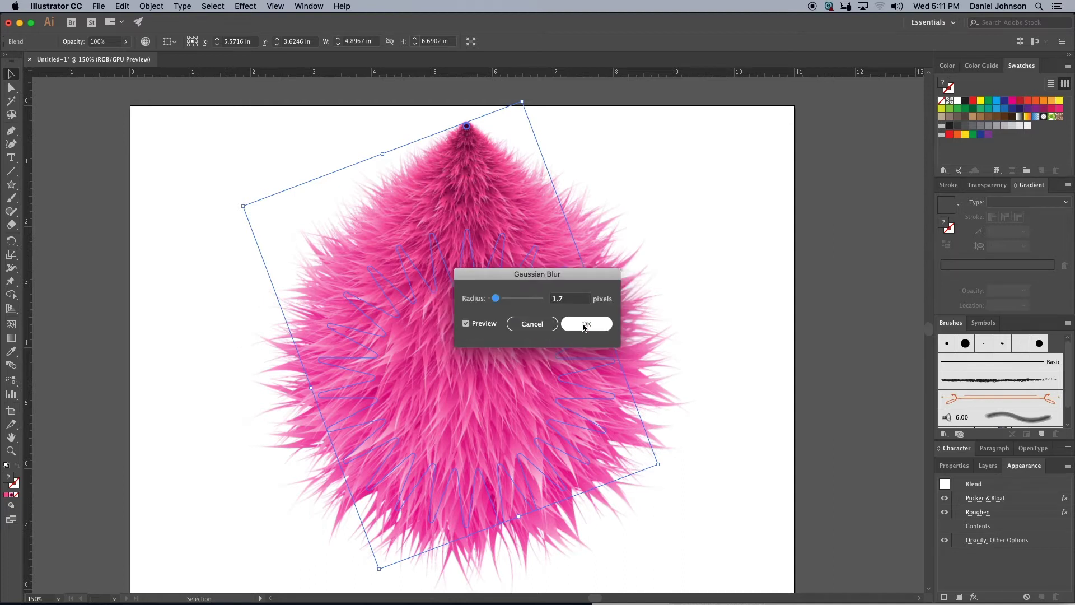
left_click(583, 326)
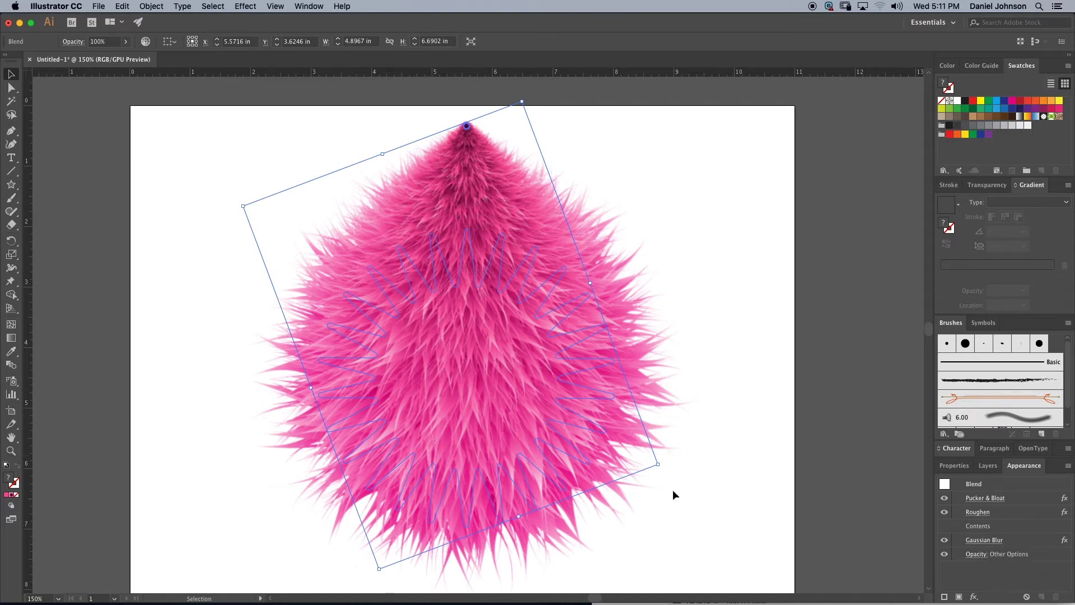
Step: Deselect the furry blend and place a vertical guide down its center at about X 5.58 in
key("super+equal")
key("super+equal")
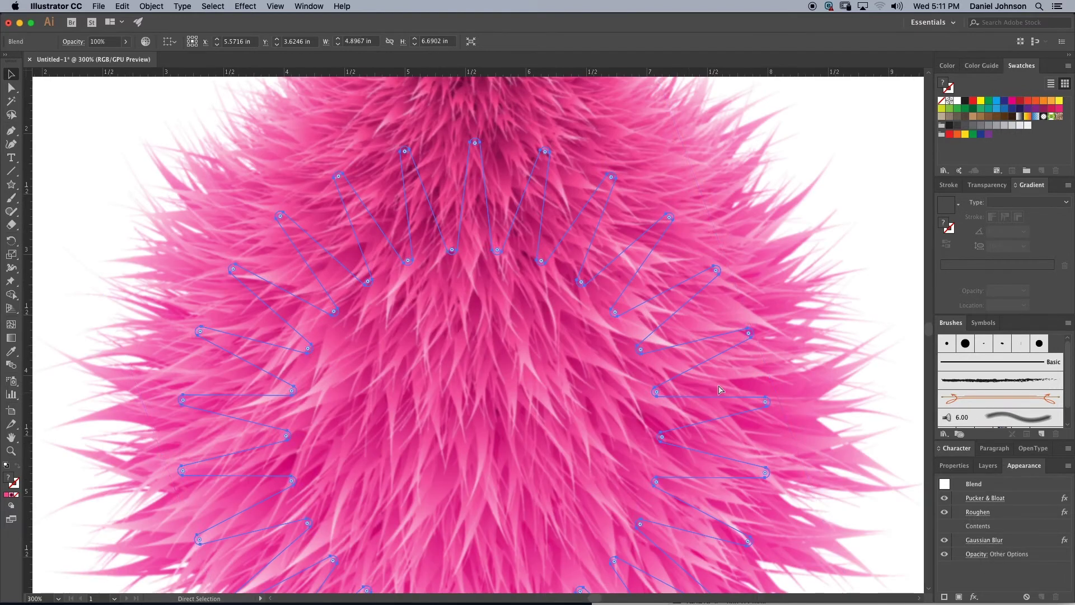
left_click(860, 257)
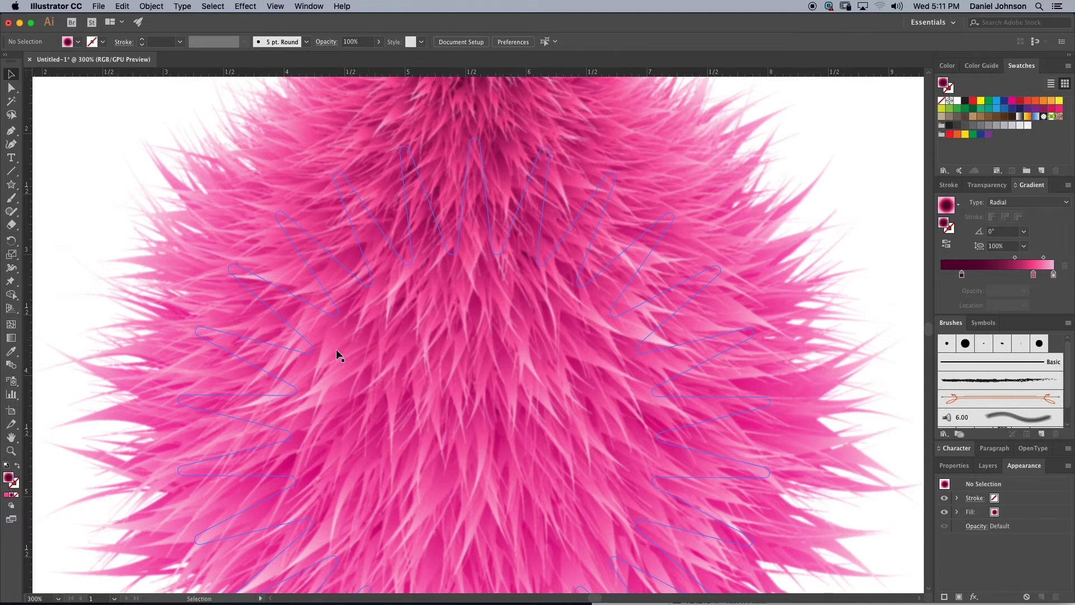
key("super+minus")
key("super+minus")
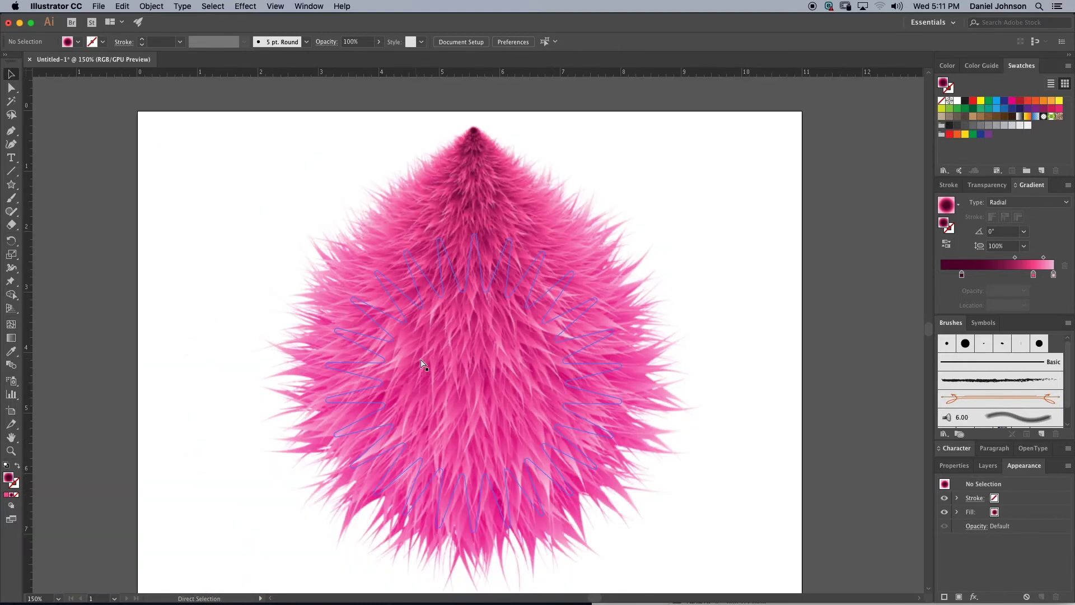
left_click(719, 355)
key("space")
left_click_drag(718, 411, 696, 382)
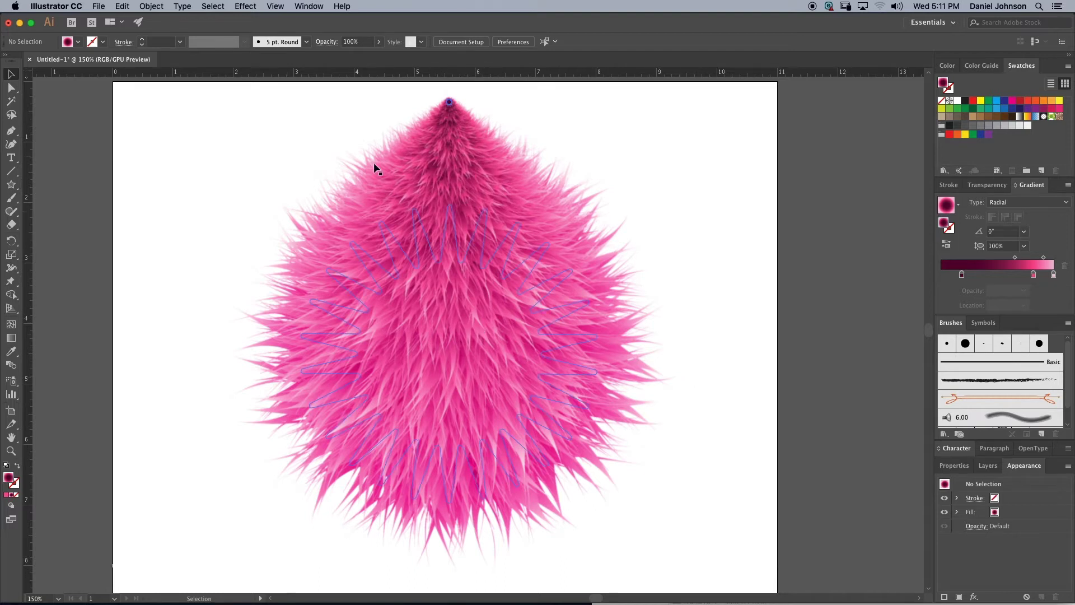
left_click_drag(32, 261, 449, 308)
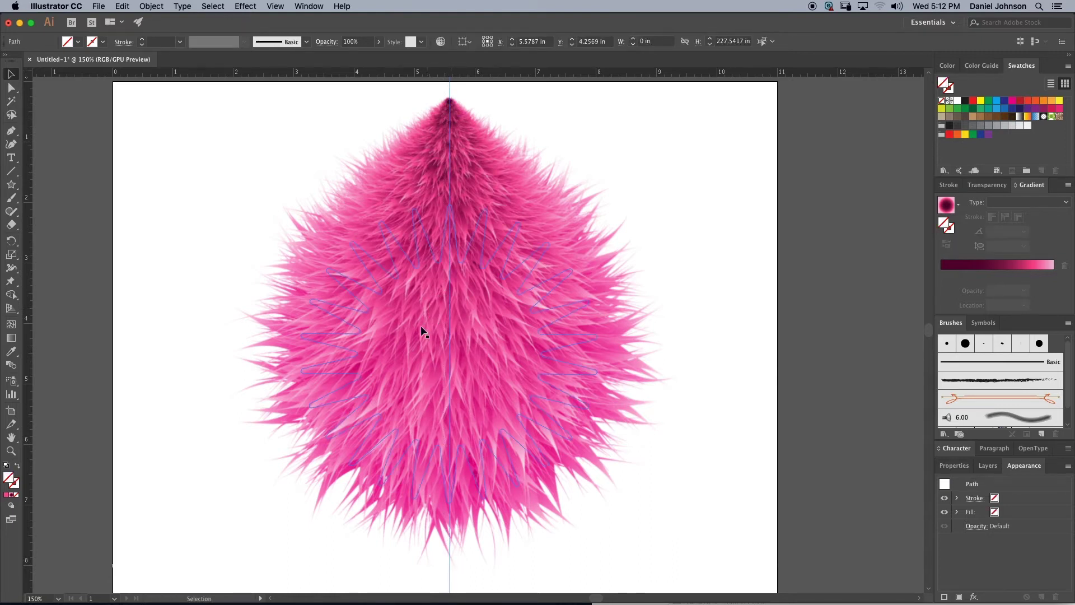
Step: Lock Layer 1 holding the fur and create a new layer above it
left_click(987, 465)
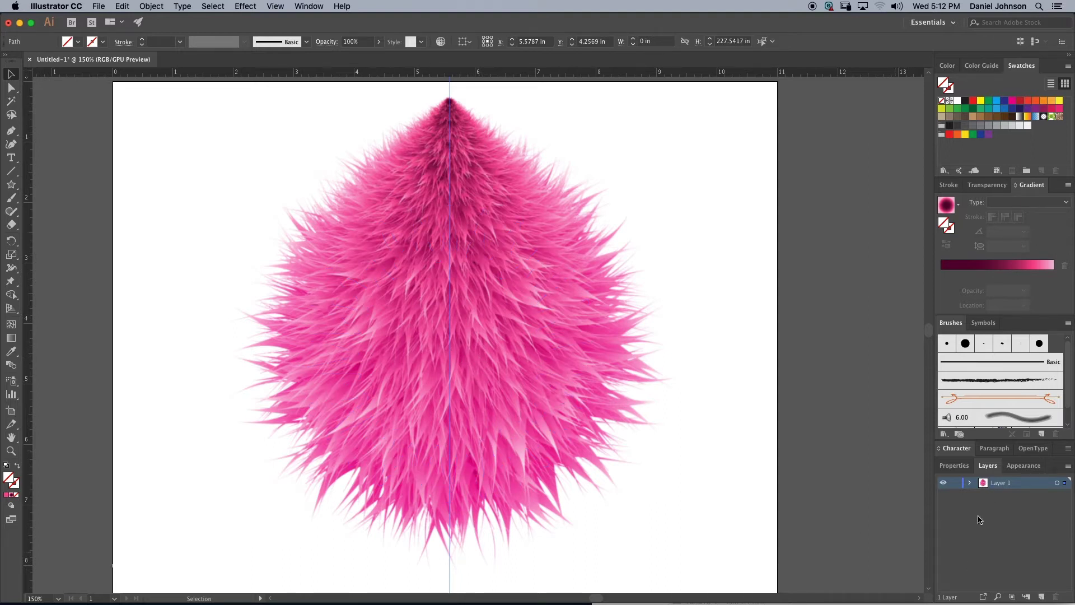
left_click(955, 483)
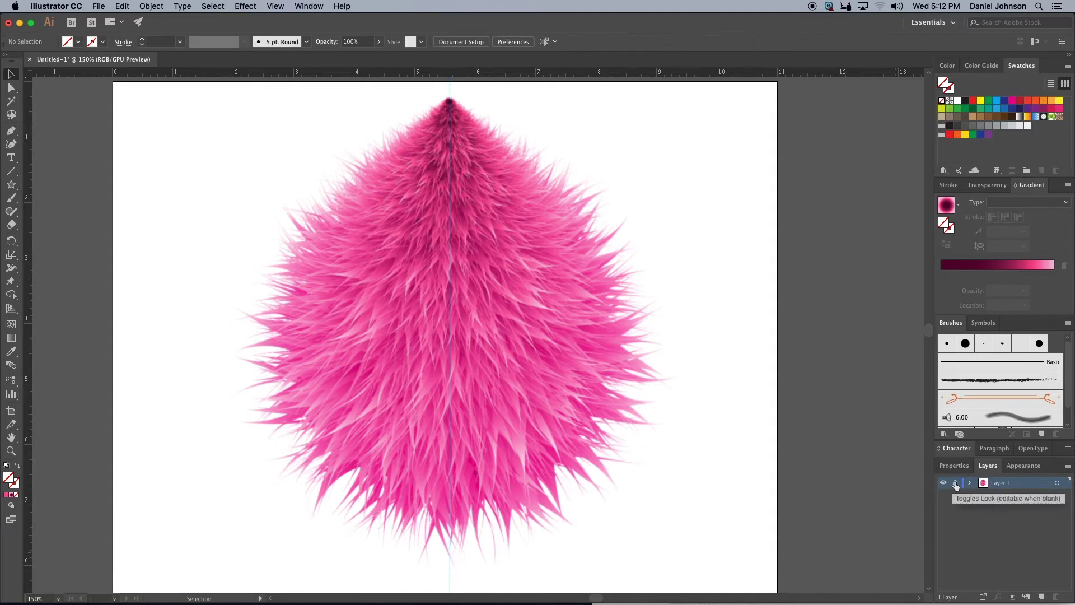
left_click(1042, 598)
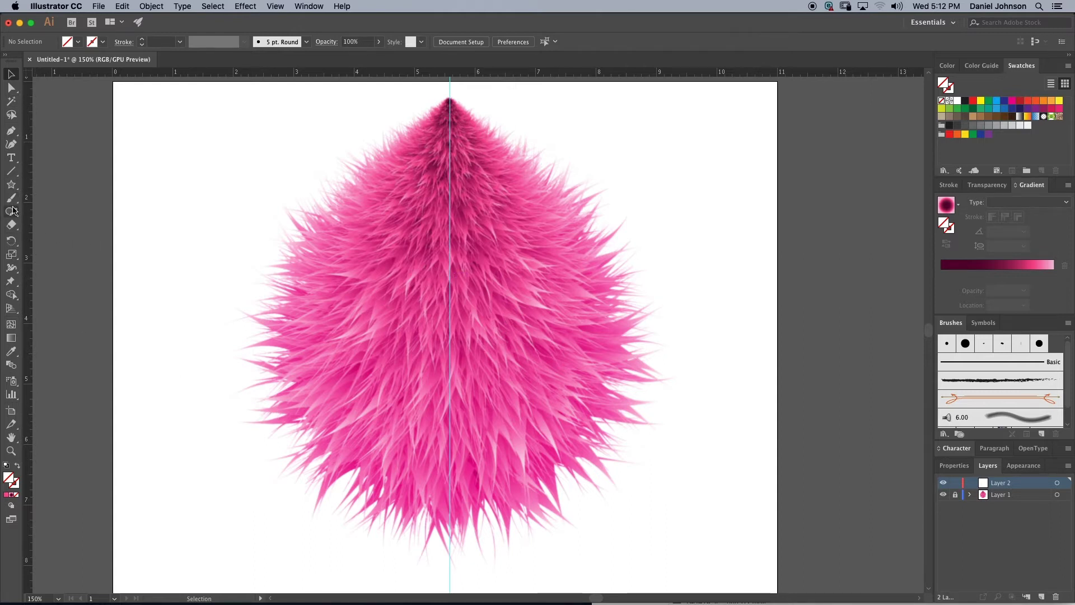
Step: With the Ellipse tool, draw a circle about 1.34 in across on the fur, just left of the center guide
left_click_drag(12, 186, 86, 215)
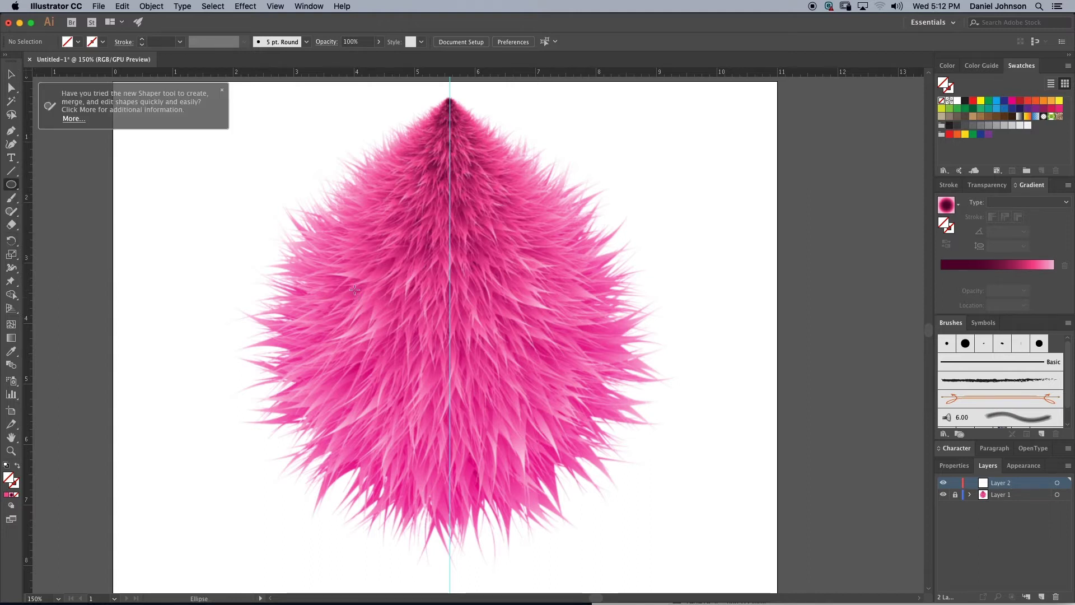
left_click(222, 89)
left_click_drag(371, 276, 421, 355)
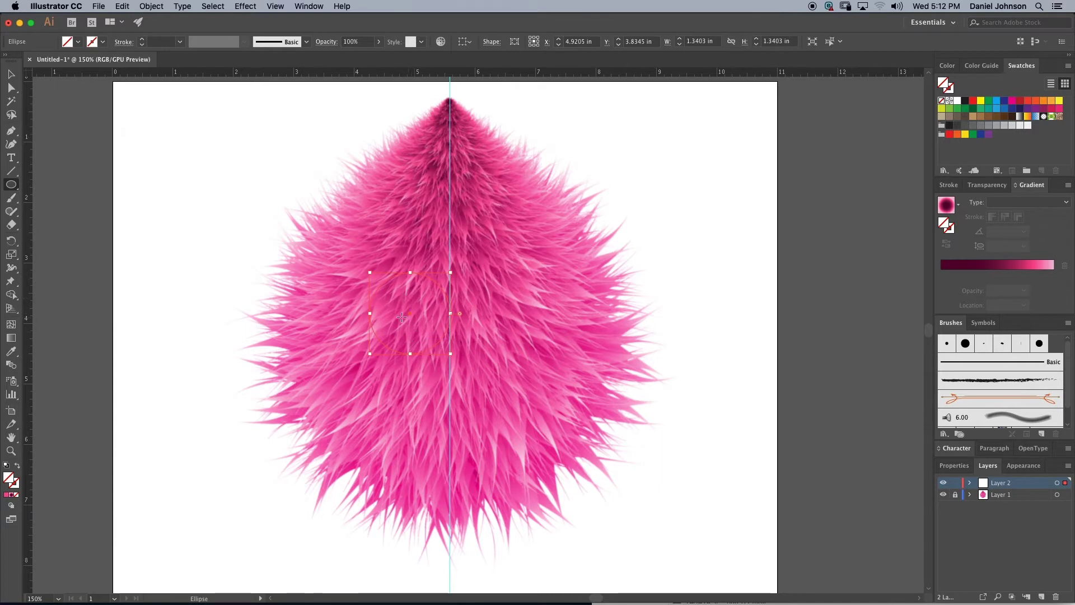
Step: Fill the circle with the white-to-black gradient swatch and change the gradient type to Radial
left_click(78, 41)
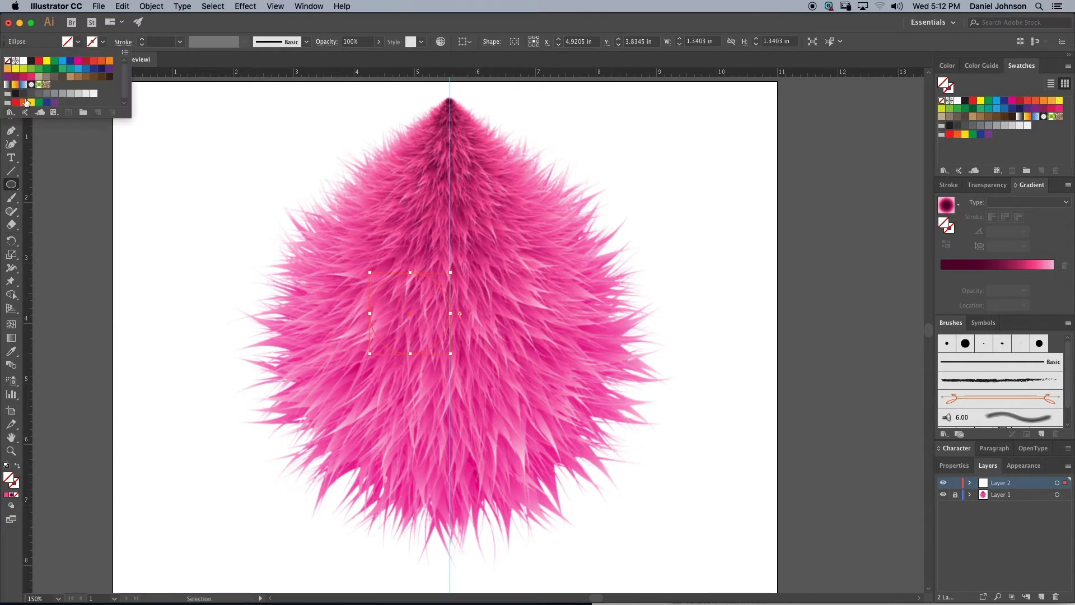
left_click(7, 84)
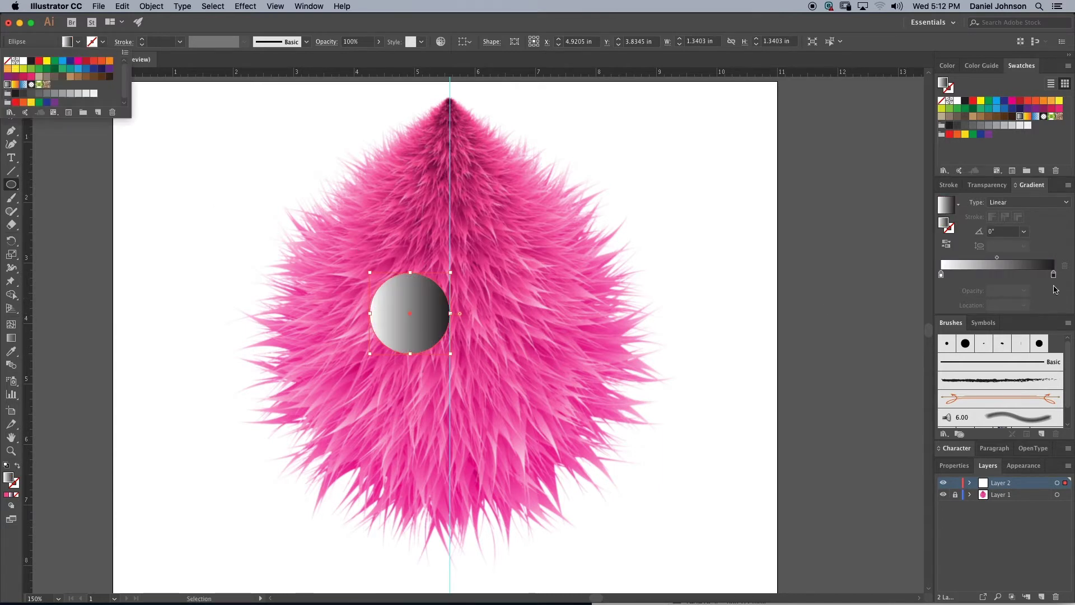
left_click(1002, 203)
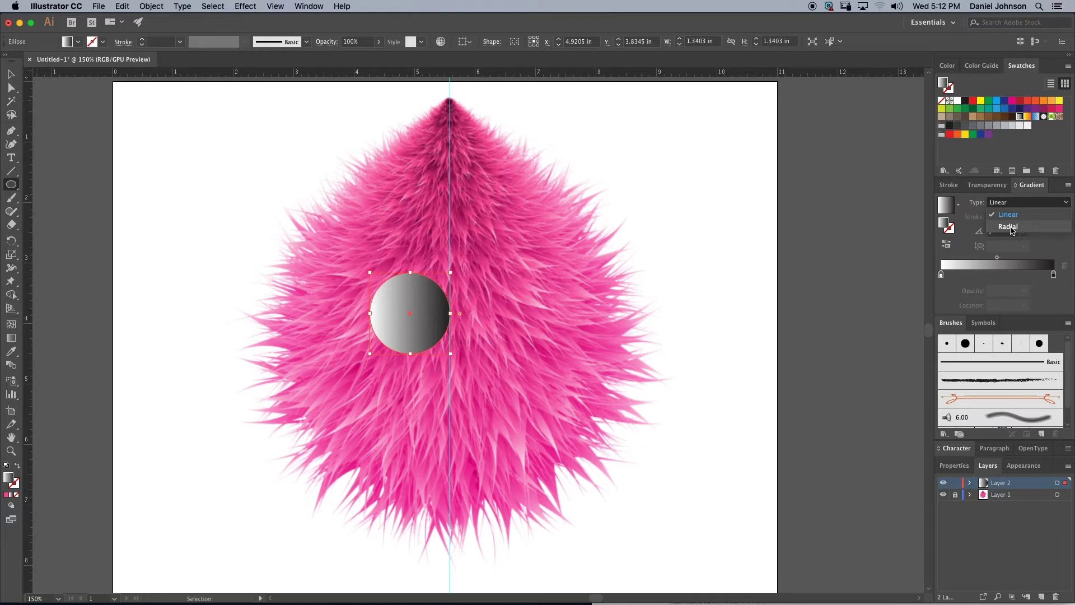
left_click(1007, 227)
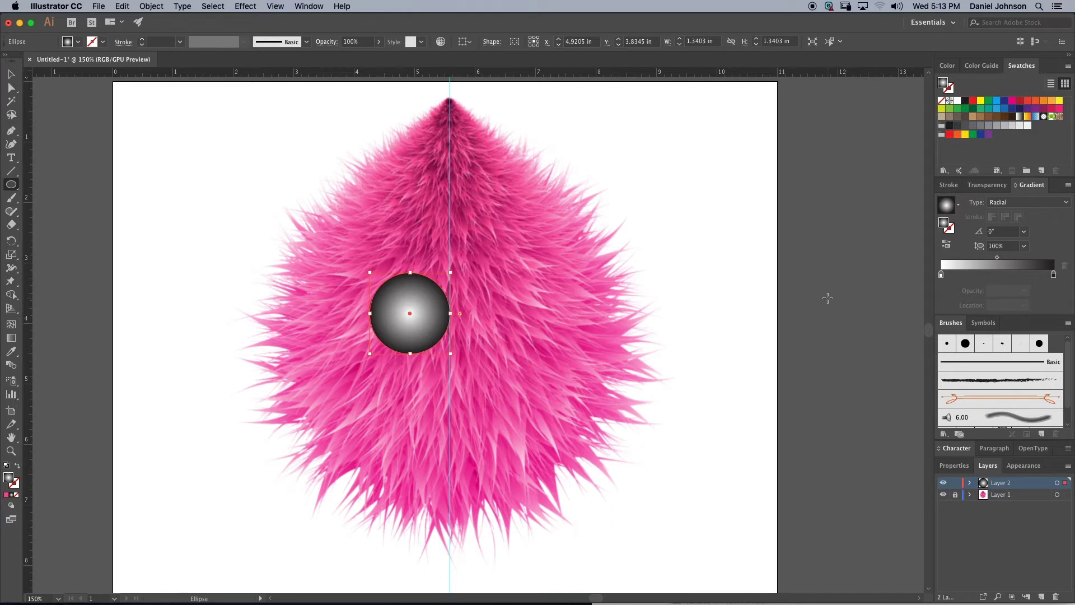
Step: Recolor the circle's radial gradient with the C=0 M=0 Y=0 K=10 swatch at the center and a medium gray swatch at the edge
left_click(942, 275)
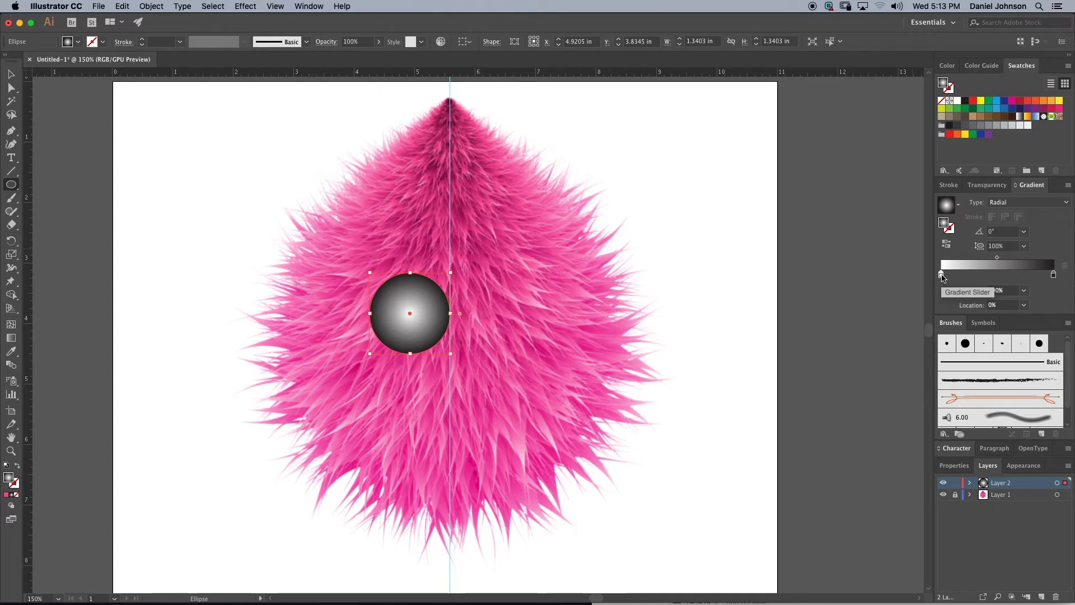
double_click(941, 277)
left_click(908, 334)
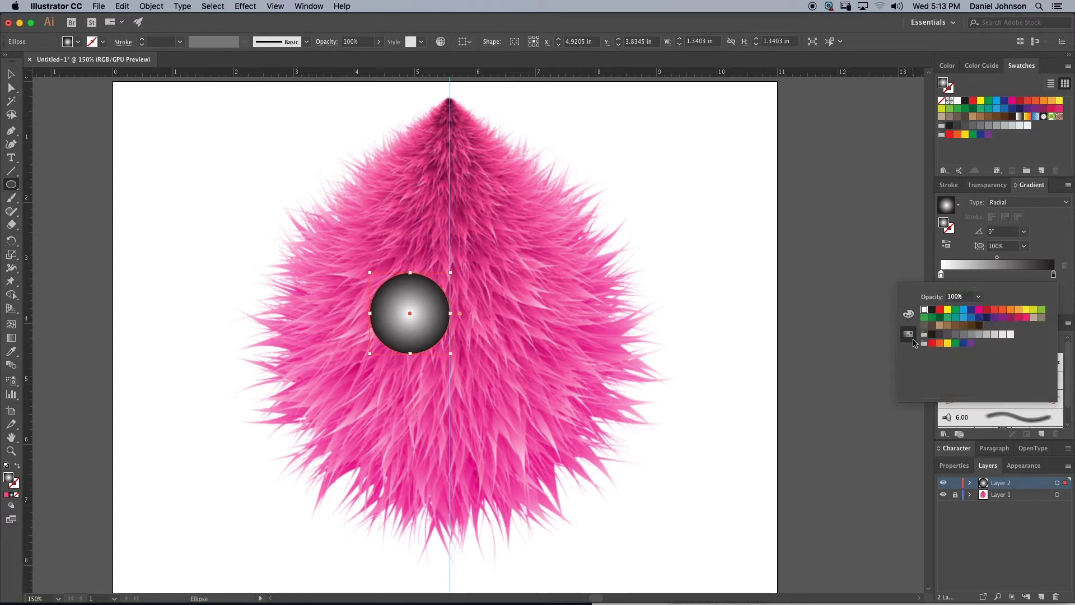
left_click(1003, 335)
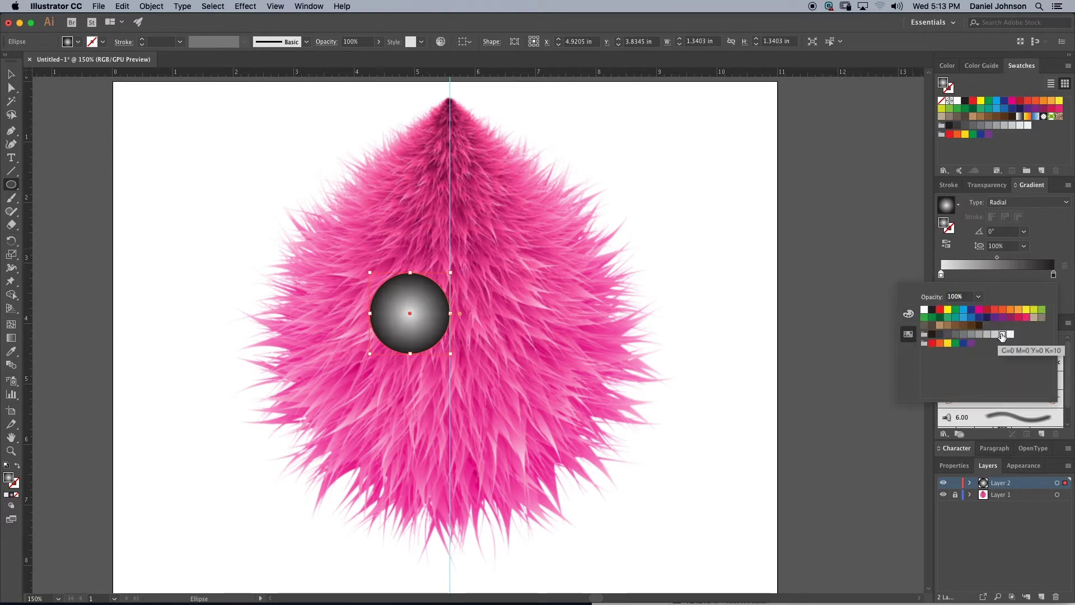
left_click(1007, 276)
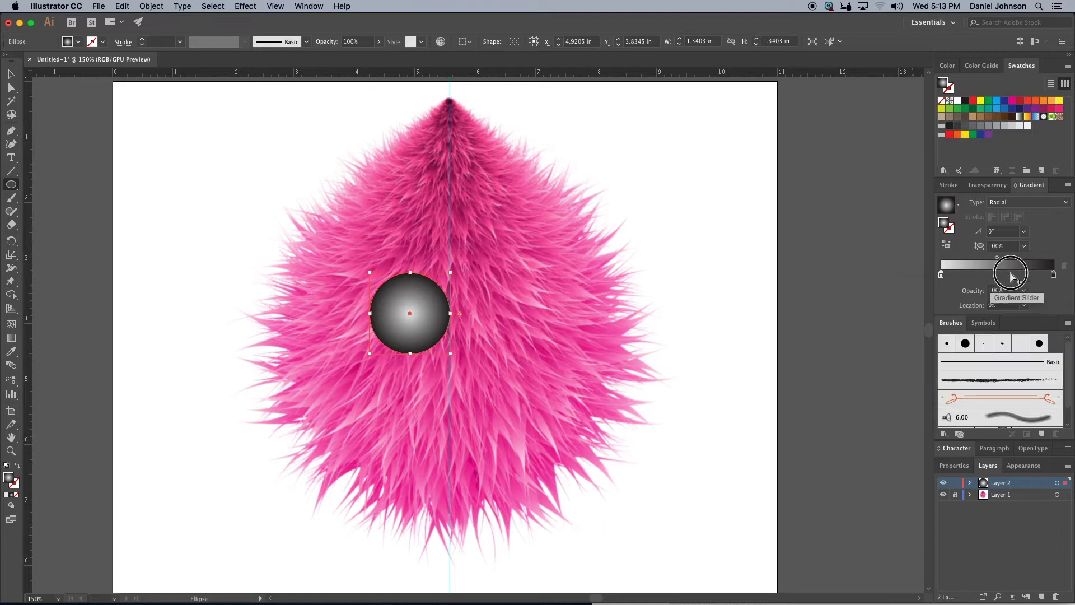
double_click(1053, 275)
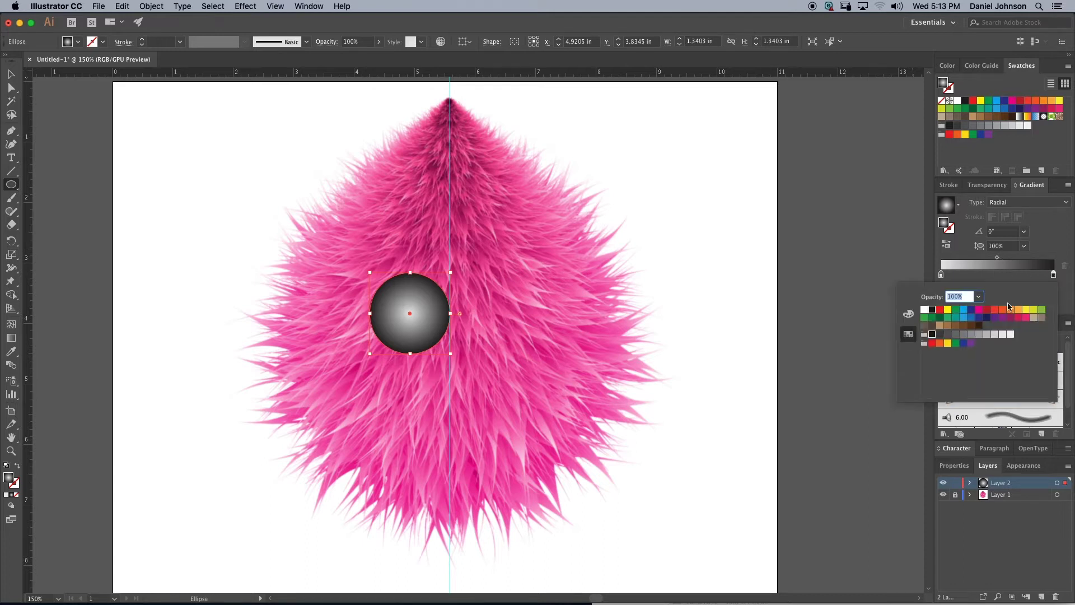
left_click(985, 336)
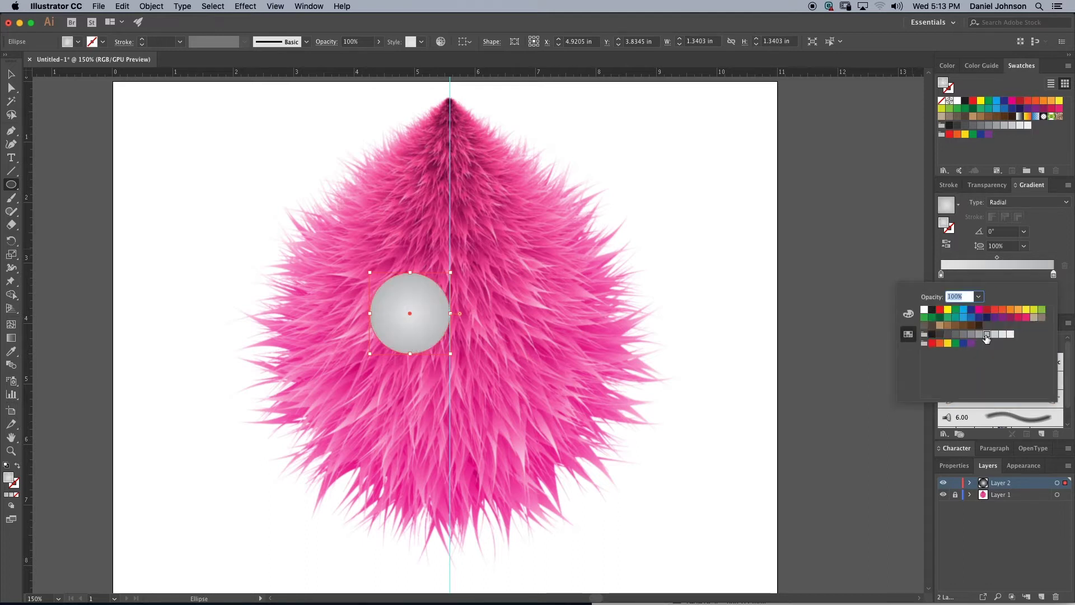
left_click(979, 336)
left_click(1002, 276)
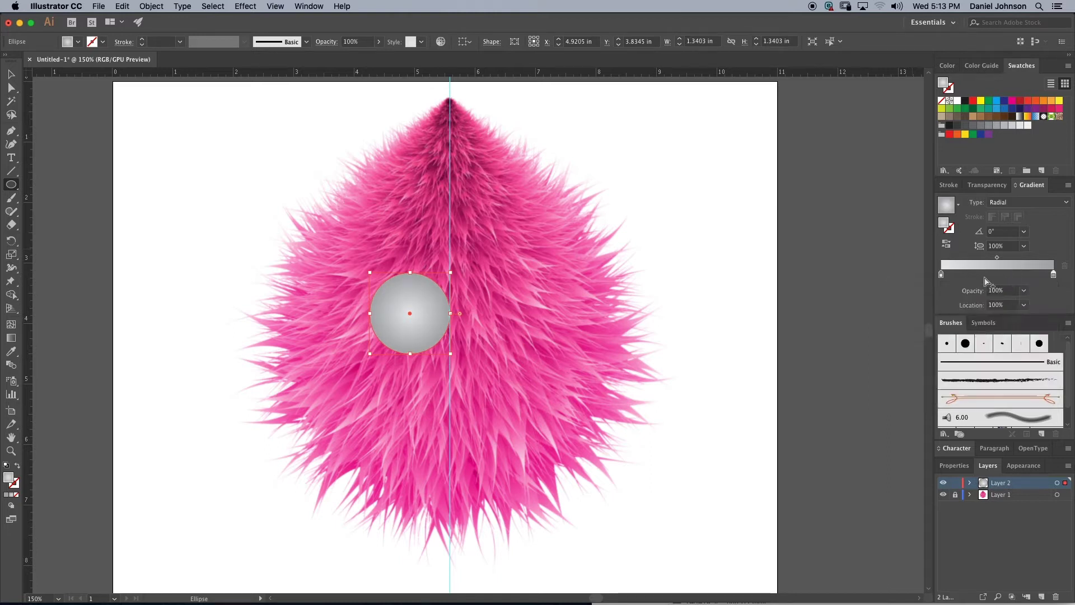
Step: Move the light gray gradient stop to about 58% location and add another medium gray stop near the outer end
left_click_drag(943, 278, 1007, 273)
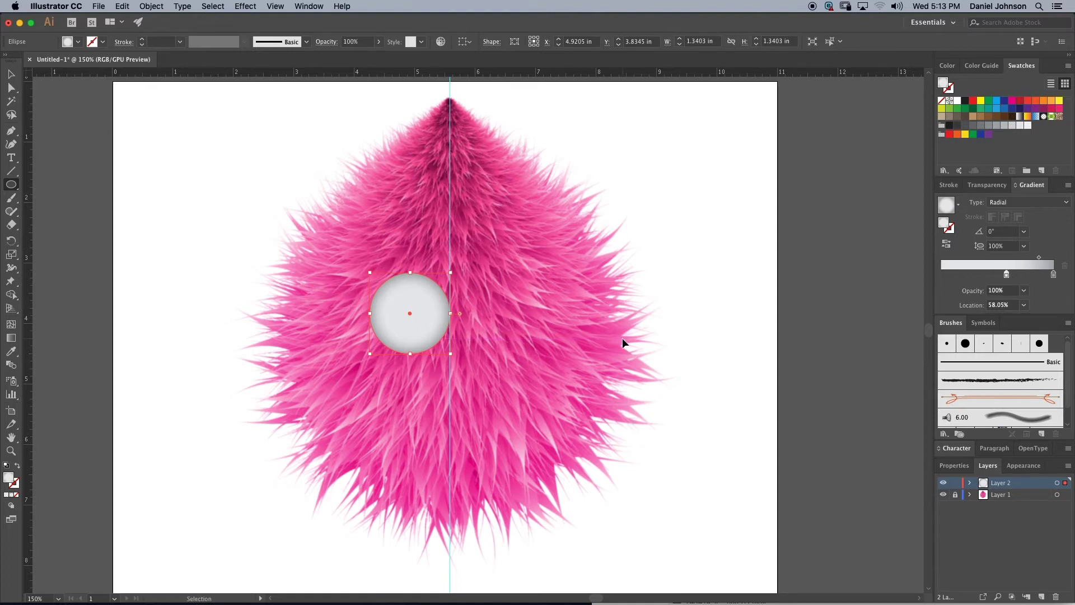
key("super+equal")
key("super+equal")
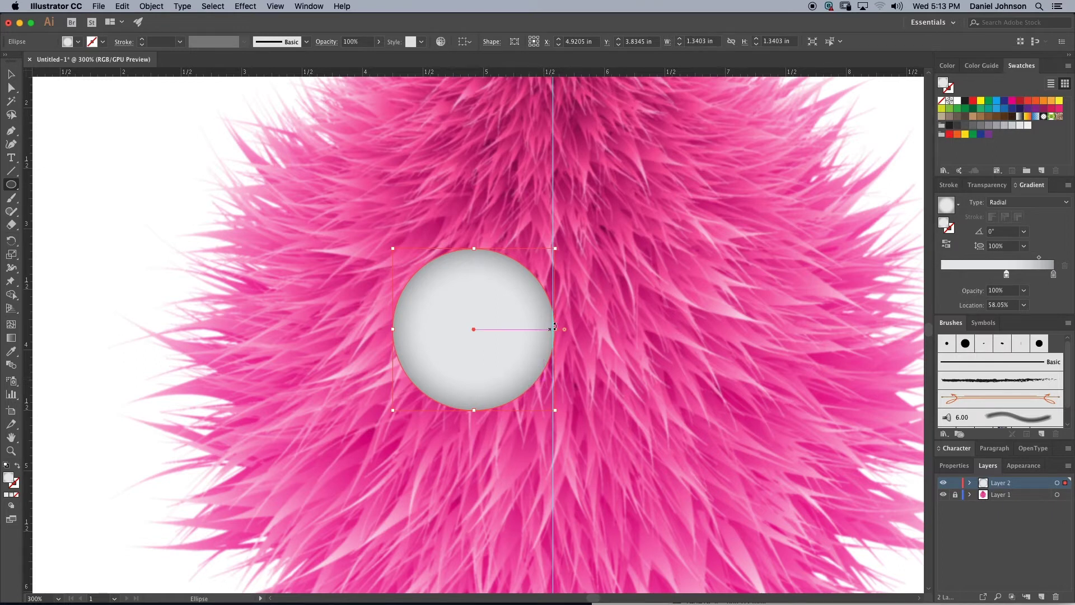
left_click_drag(1054, 275, 1045, 275)
left_click(1053, 276)
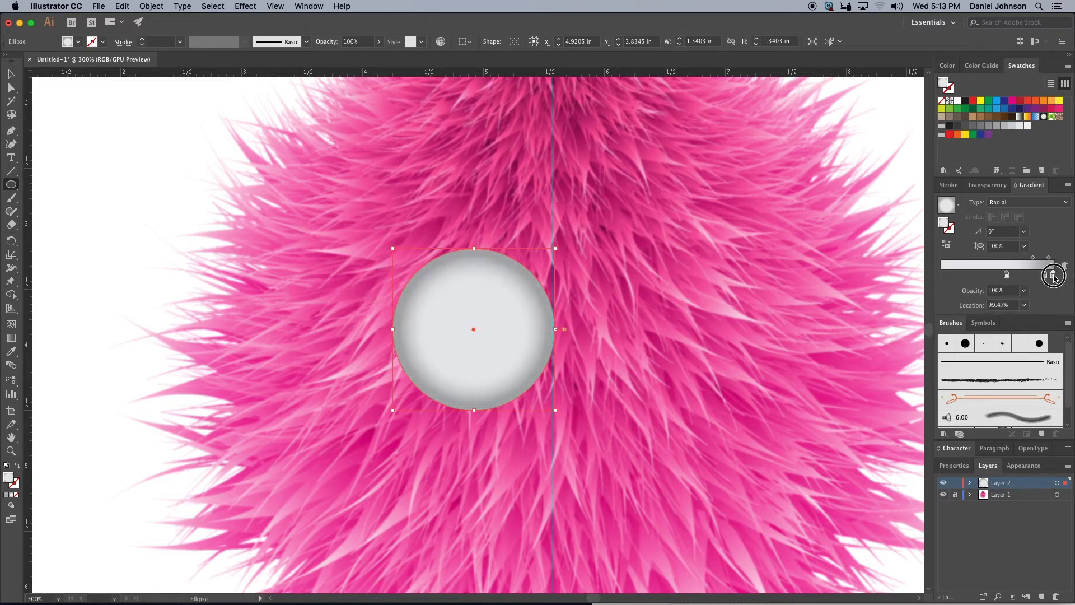
Step: Recolor the outermost gradient stop with the magenta swatch, switch it to HSB and lower its saturation to 40%
double_click(1053, 275)
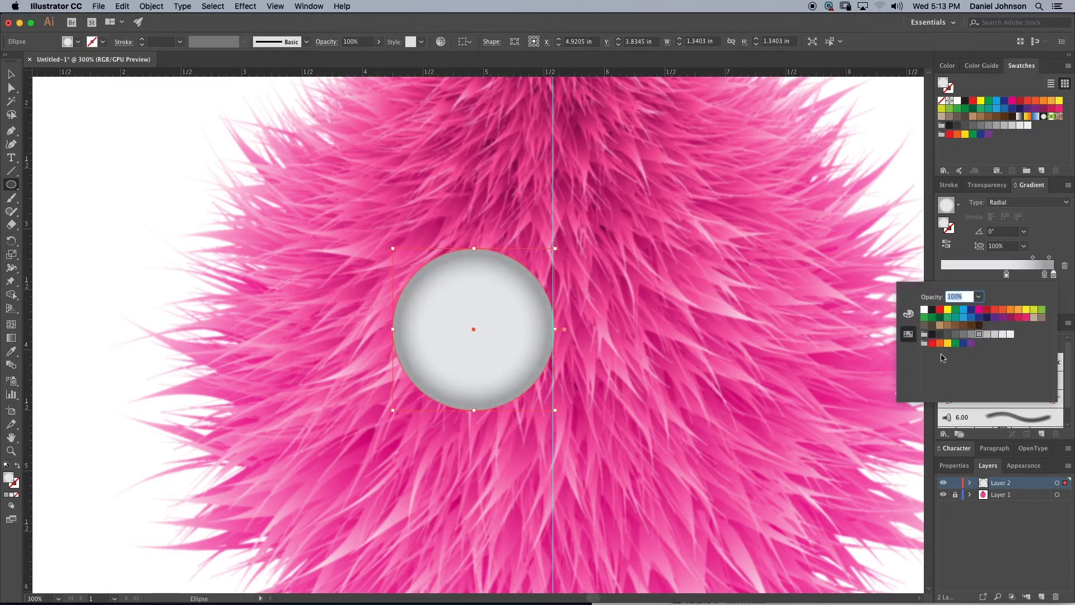
left_click(979, 311)
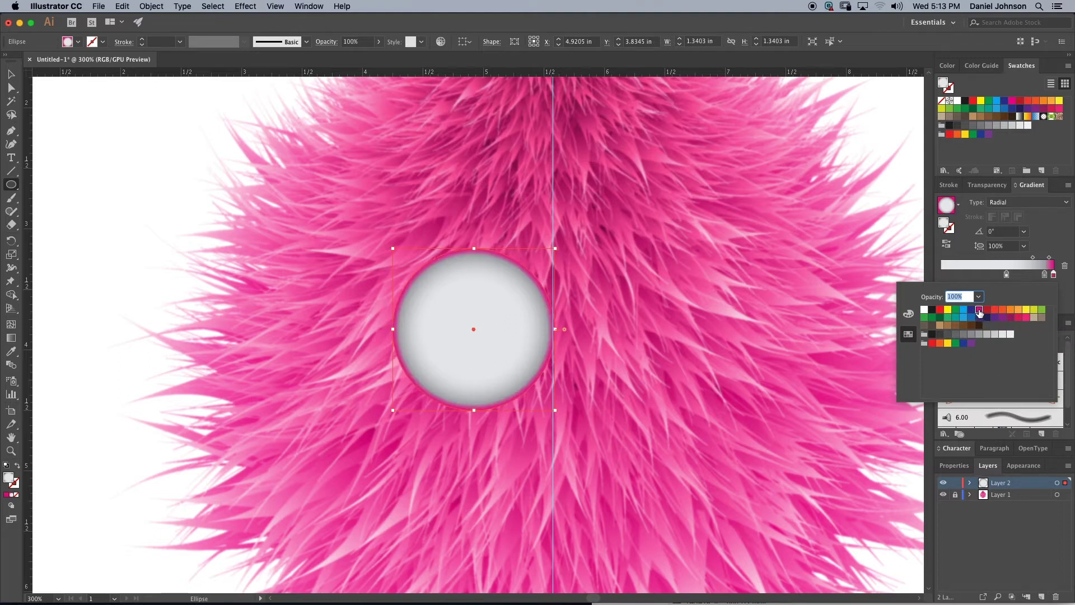
left_click(908, 315)
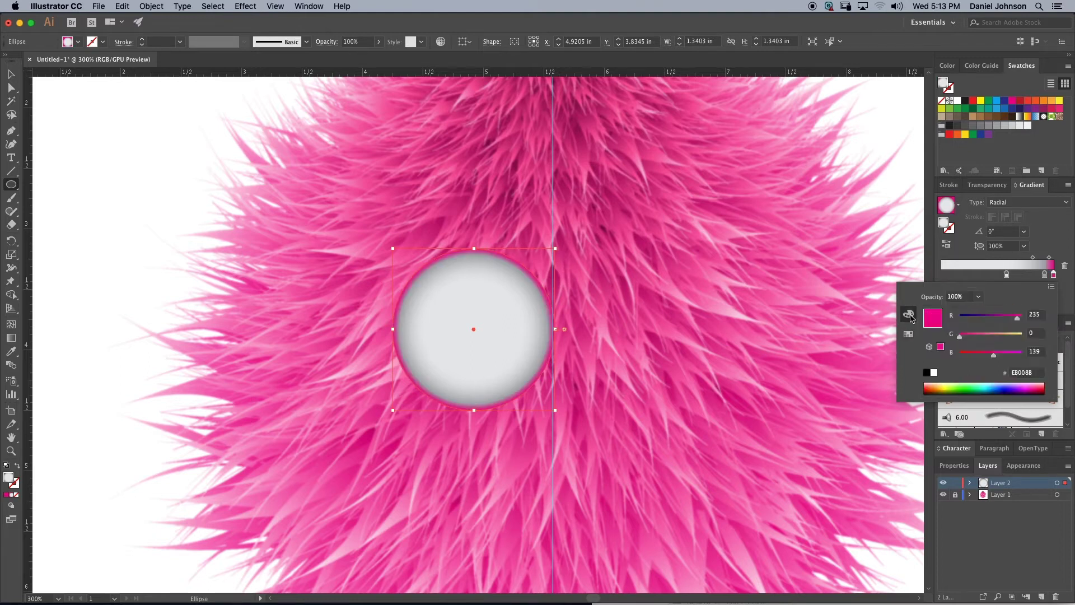
left_click(1050, 286)
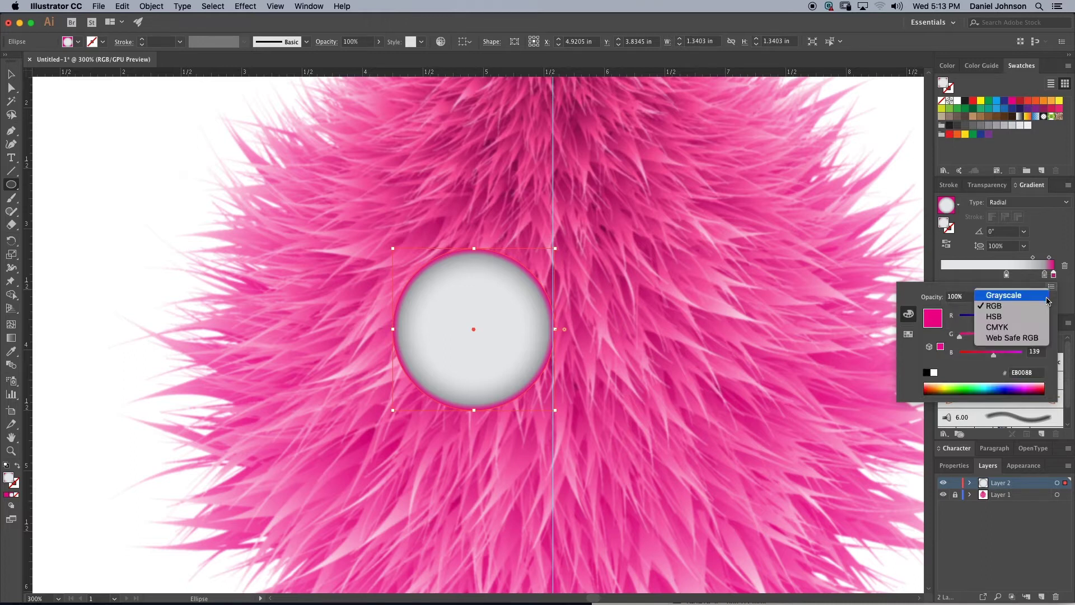
left_click(1022, 317)
left_click_drag(1018, 336, 984, 339)
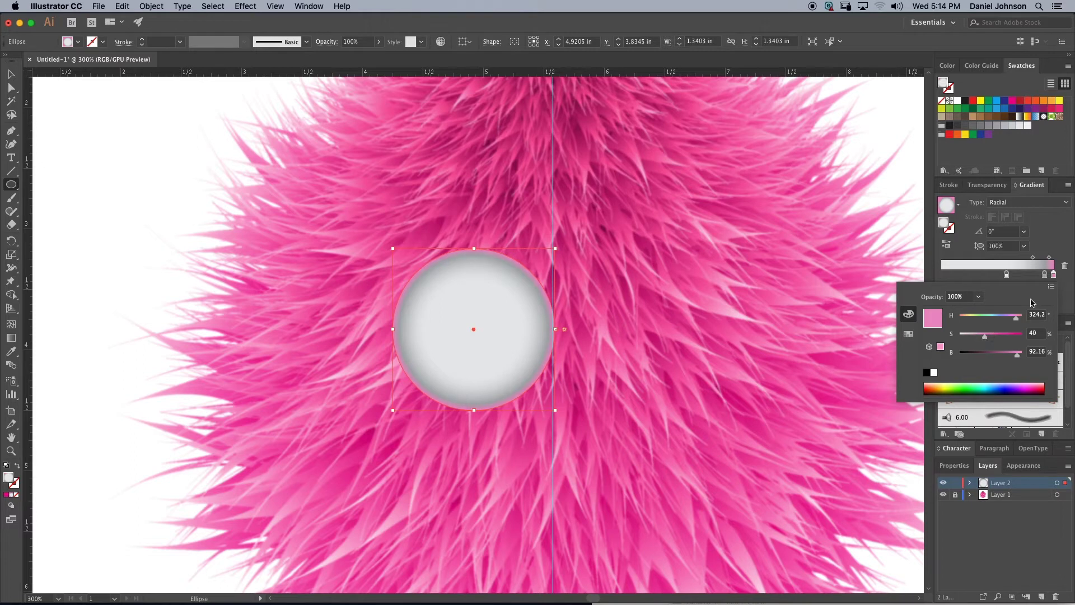
left_click(1066, 284)
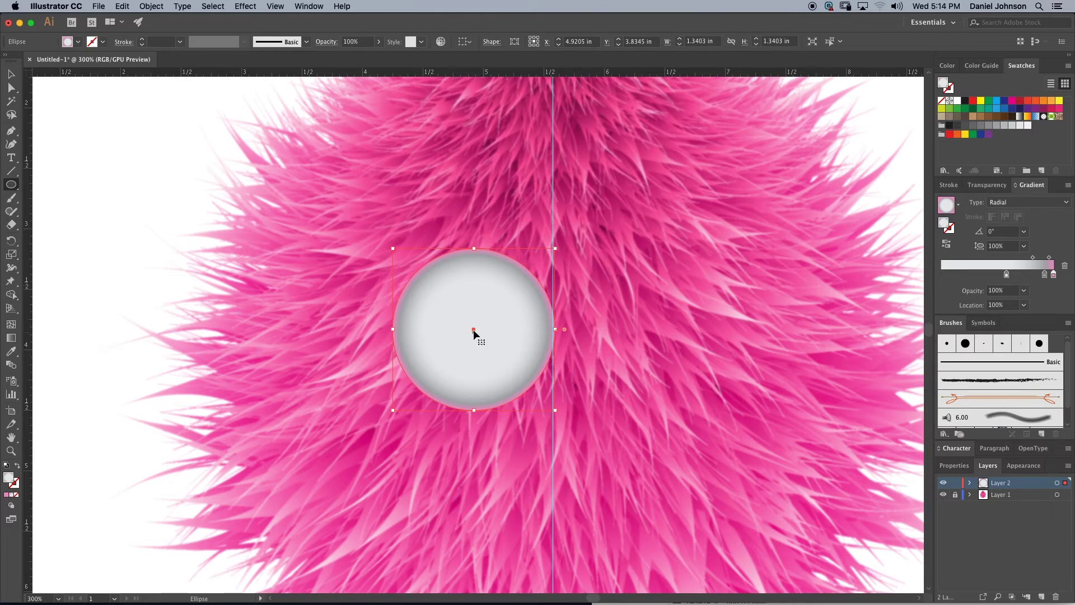
Step: Shift the circle's radial gradient slightly up and left with the Gradient tool, and deselect the circle
left_click(11, 338)
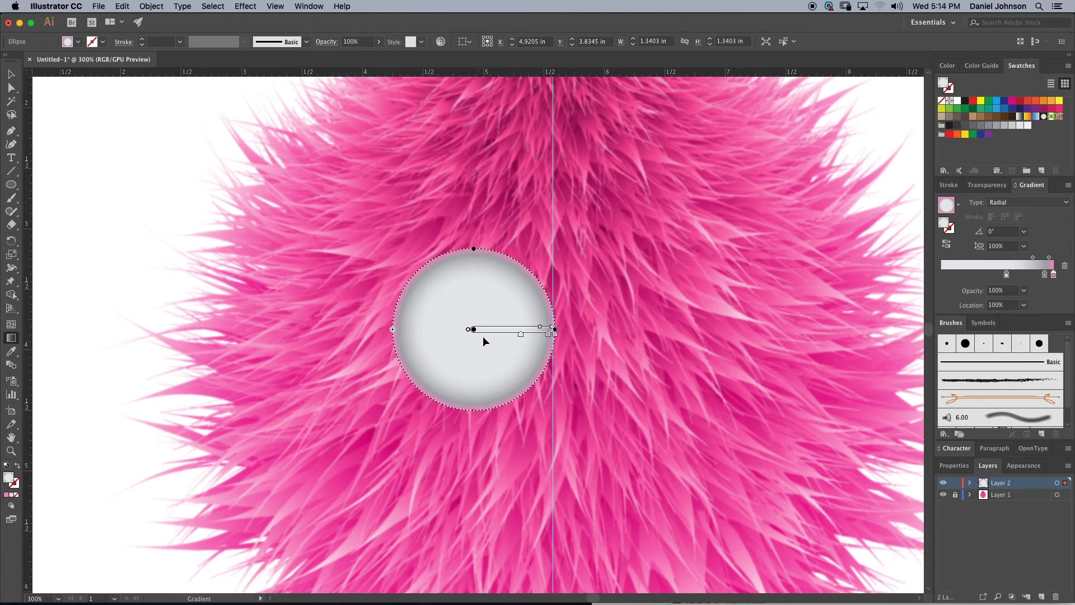
left_click_drag(491, 328, 491, 329)
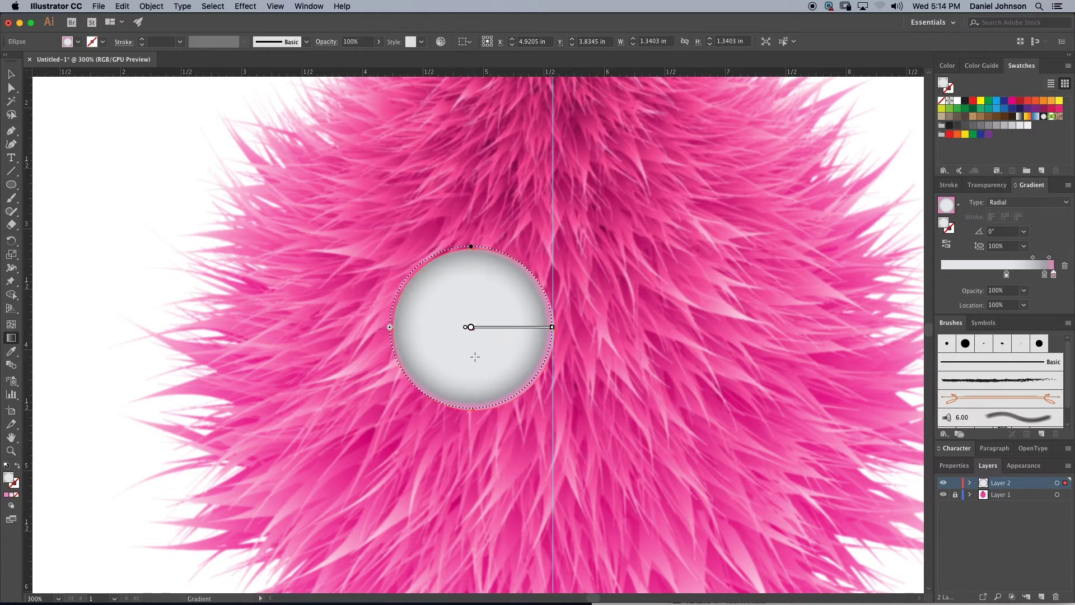
key("v")
left_click(84, 125)
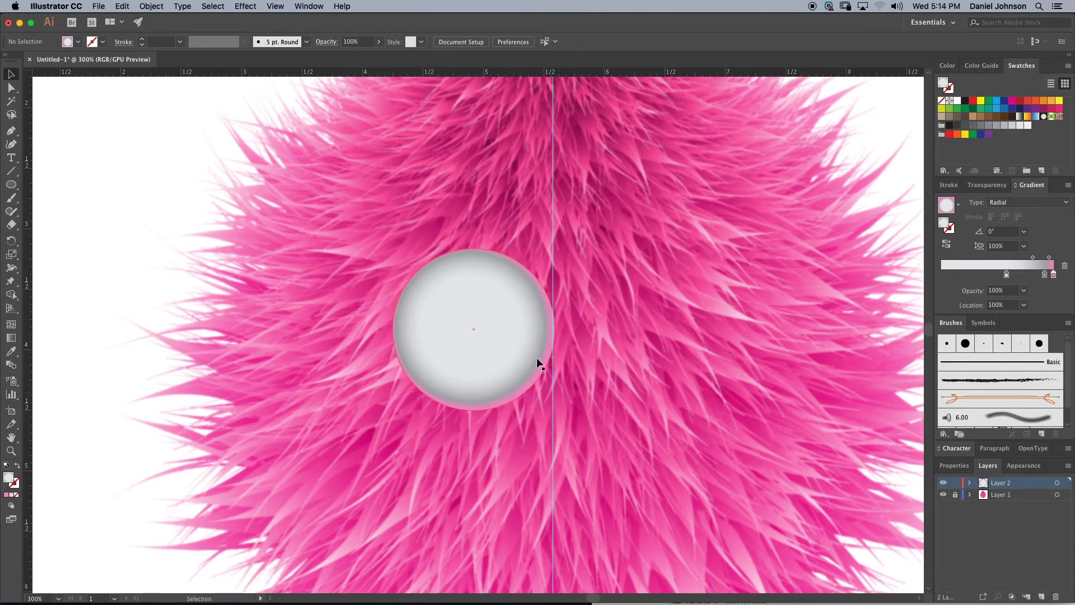
Step: Stretch the gradient circle upward into a vertical oval about 1.86 in tall, keeping its width
left_click(448, 351)
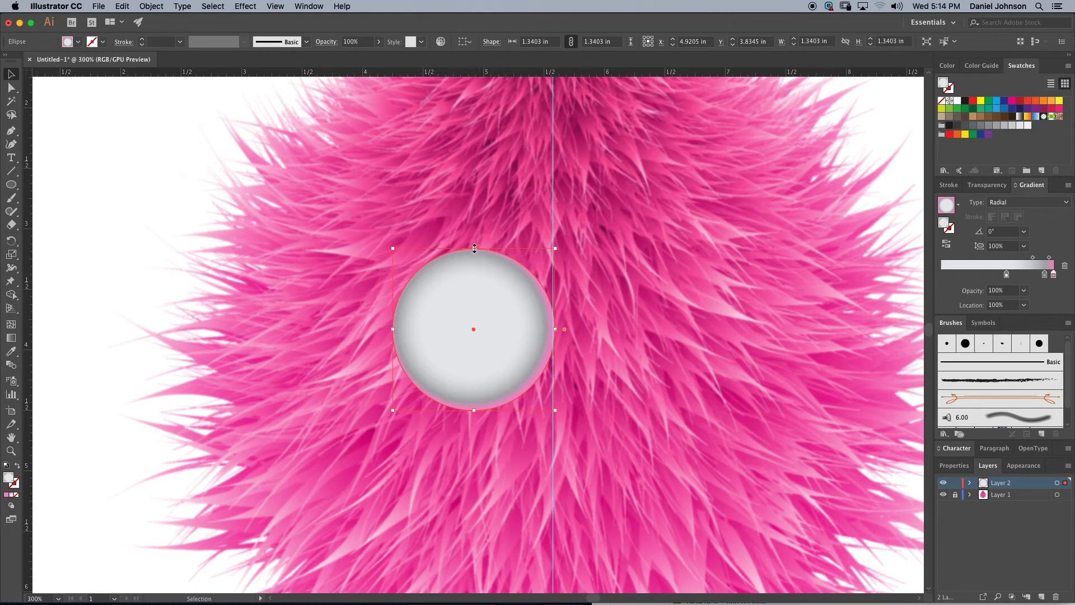
left_click_drag(474, 248, 459, 186)
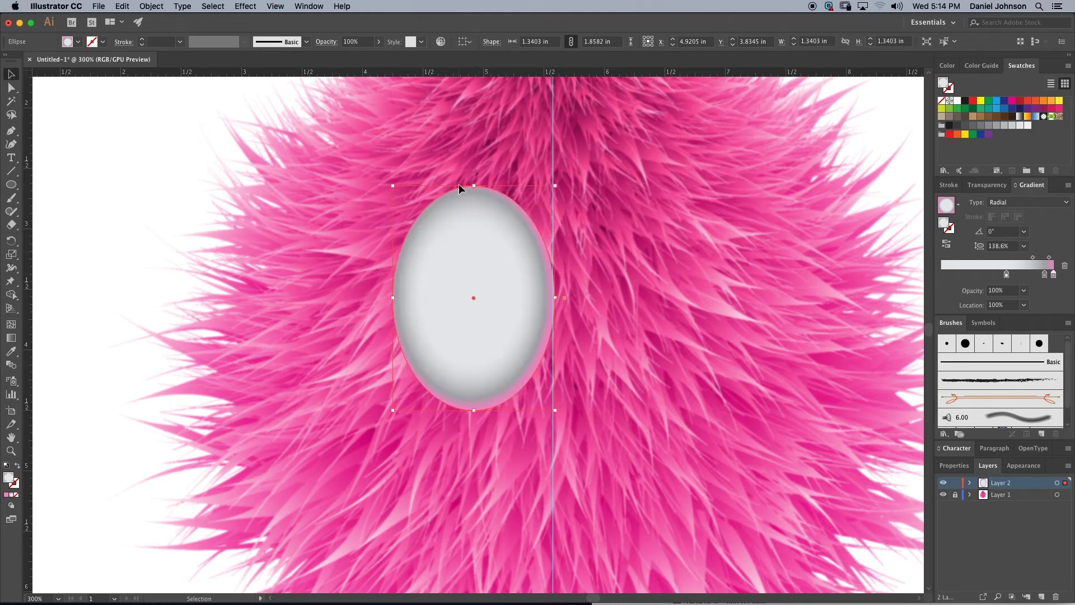
Step: Stretch the gradient oval downward and slightly upward to about 2.04 in tall, keeping its width
left_click_drag(476, 410, 474, 429)
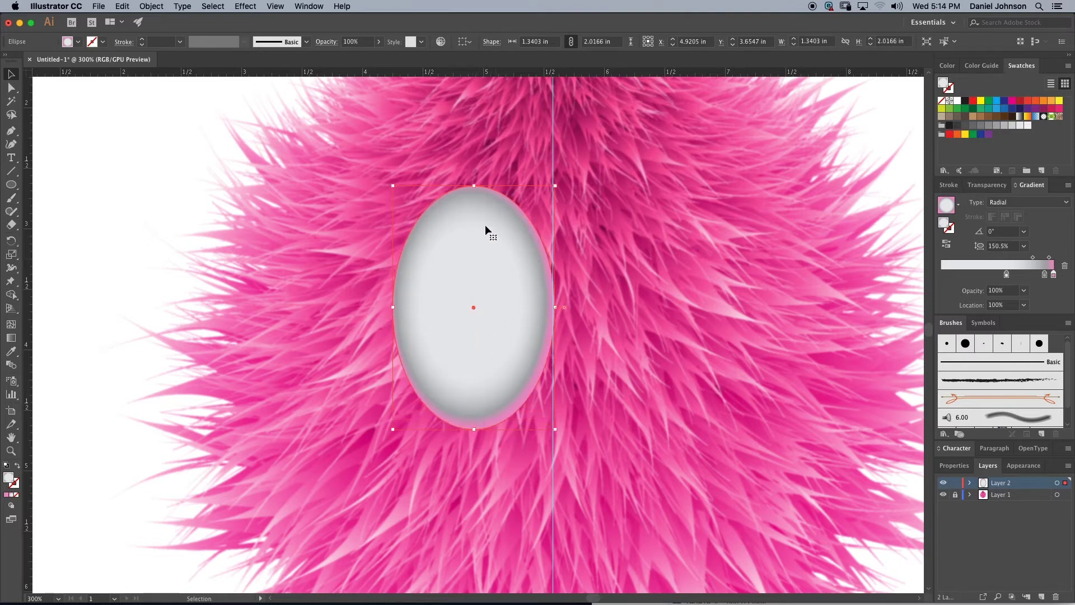
left_click_drag(475, 186, 475, 182)
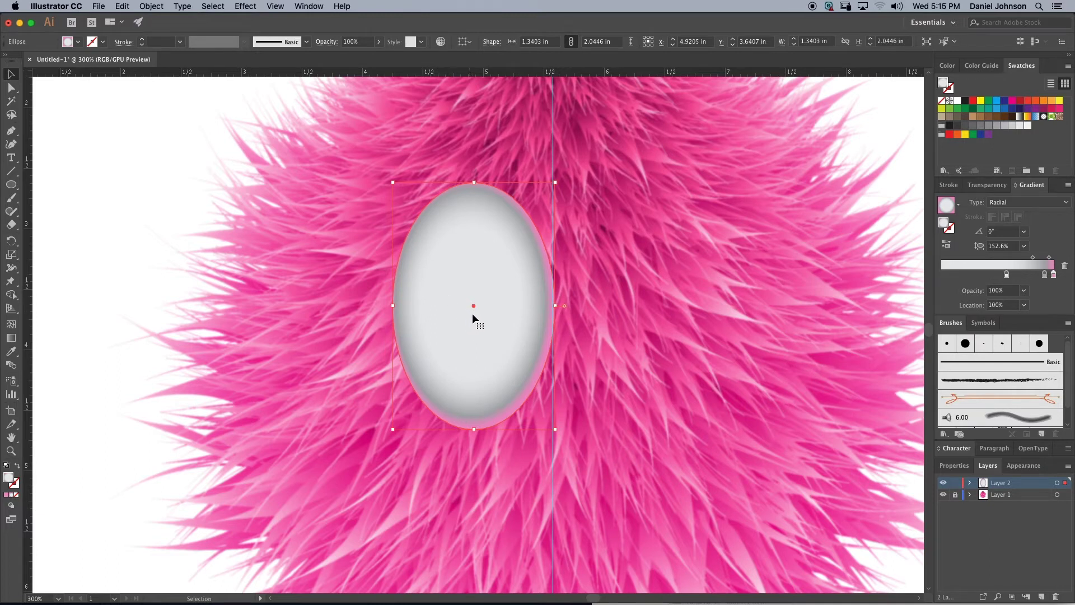
Step: Shift the oval's radial gradient slightly up and left with the Gradient tool, enlarging it to an aspect ratio of about 157%
left_click(10, 337)
left_click_drag(463, 283, 463, 314)
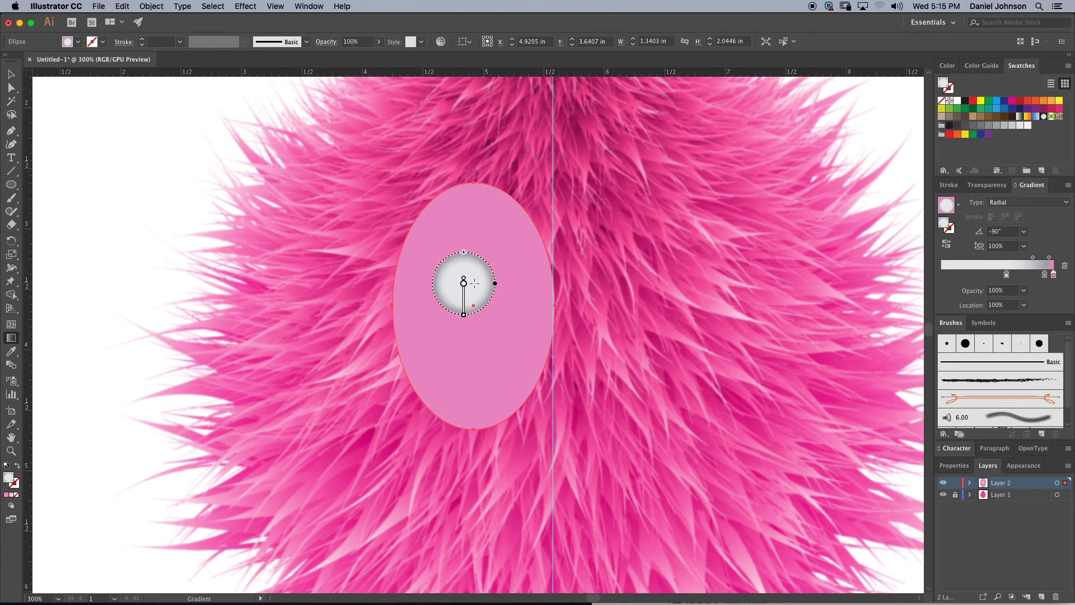
key("super+z")
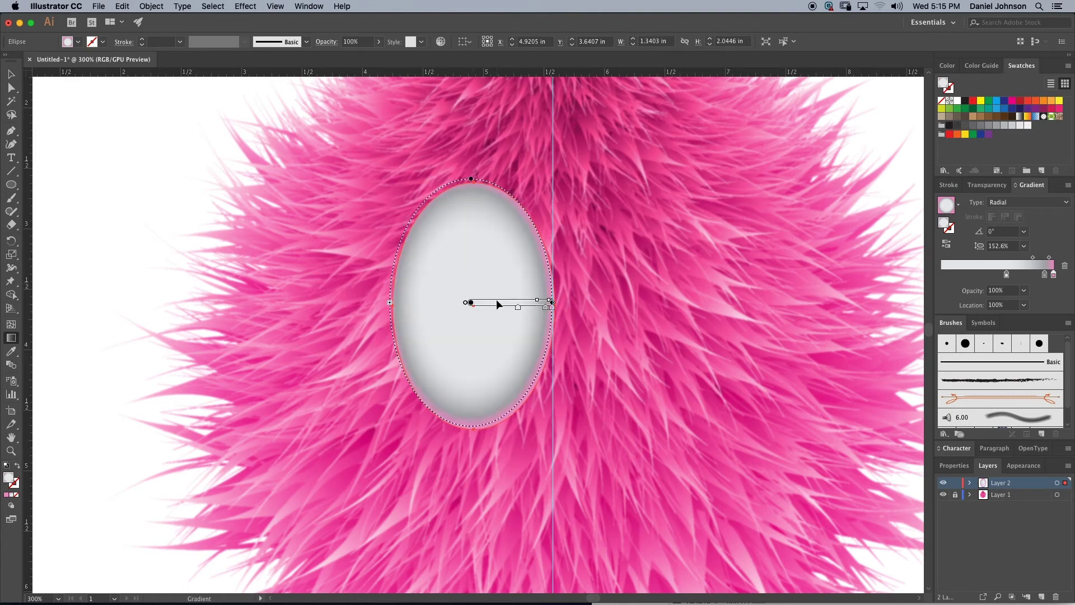
left_click_drag(497, 301, 497, 296)
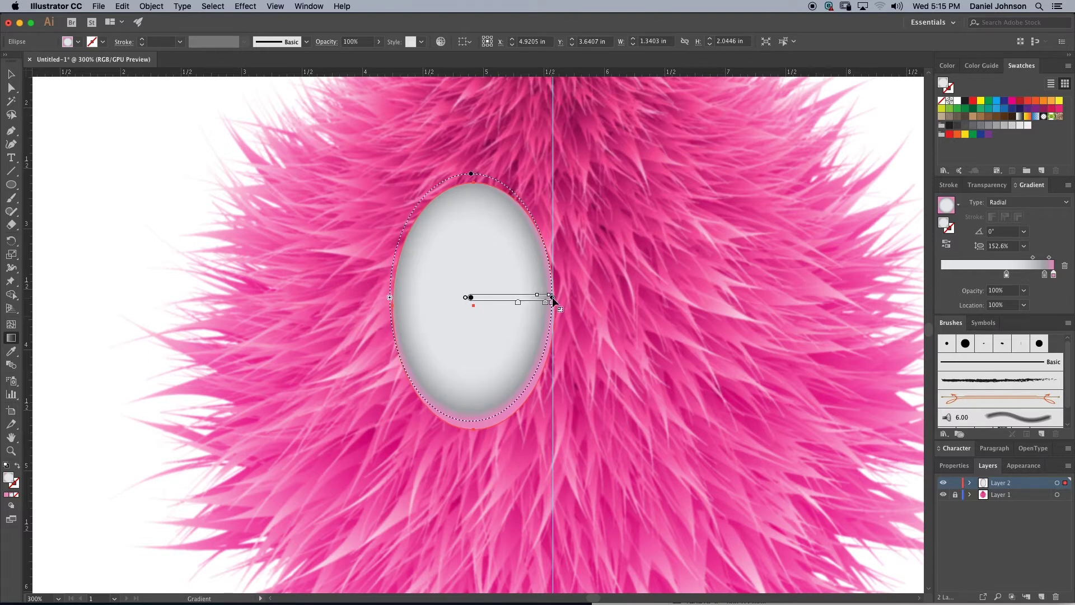
left_click_drag(552, 300, 554, 297)
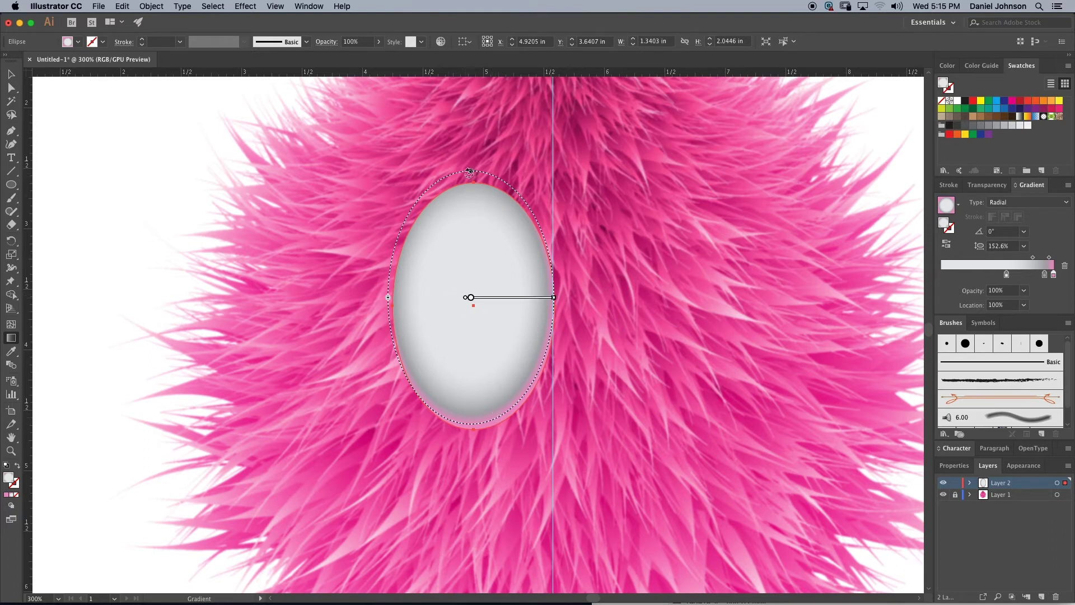
left_click_drag(470, 174, 471, 166)
left_click_drag(491, 298, 491, 301)
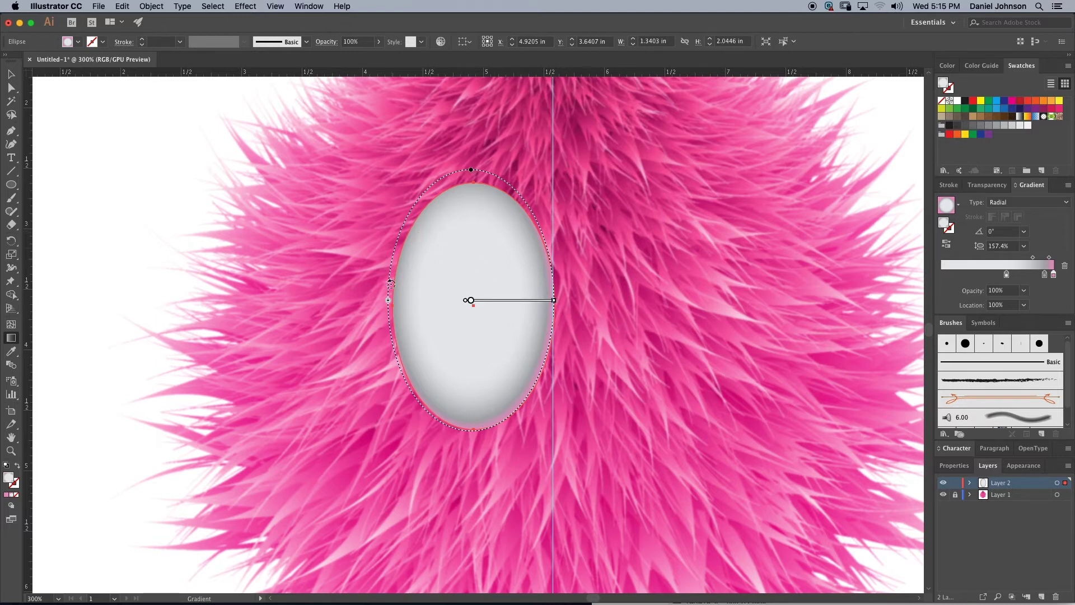
left_click_drag(388, 303, 385, 301)
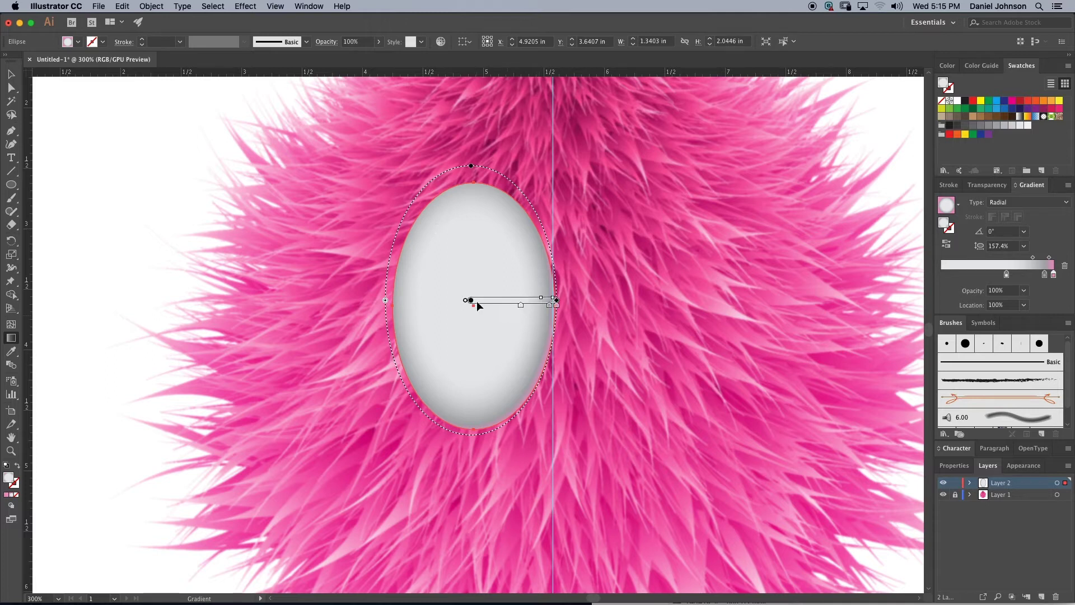
left_click_drag(480, 299, 483, 298)
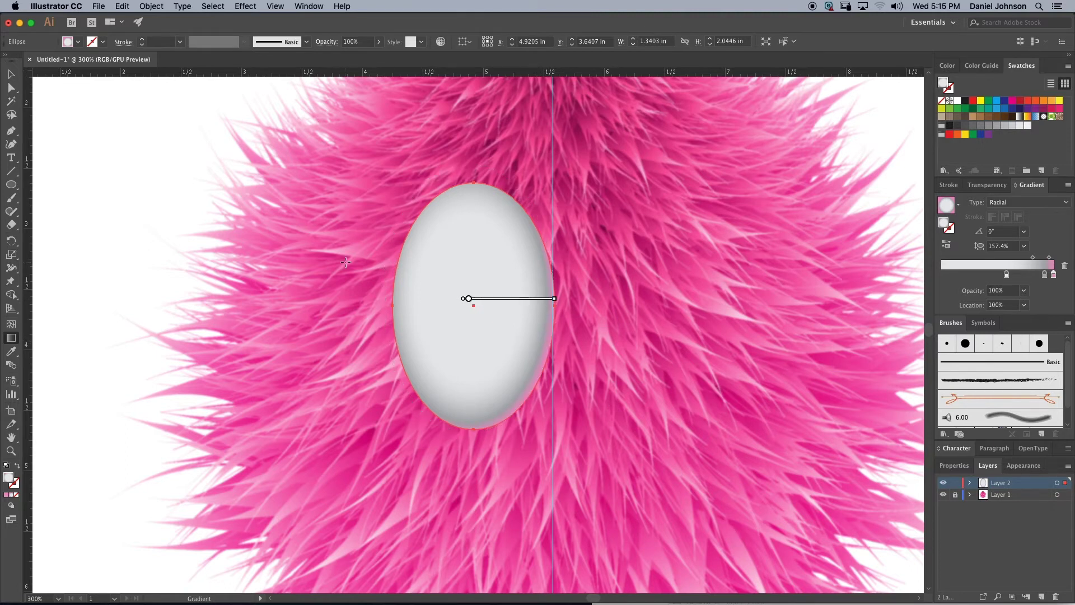
key("v")
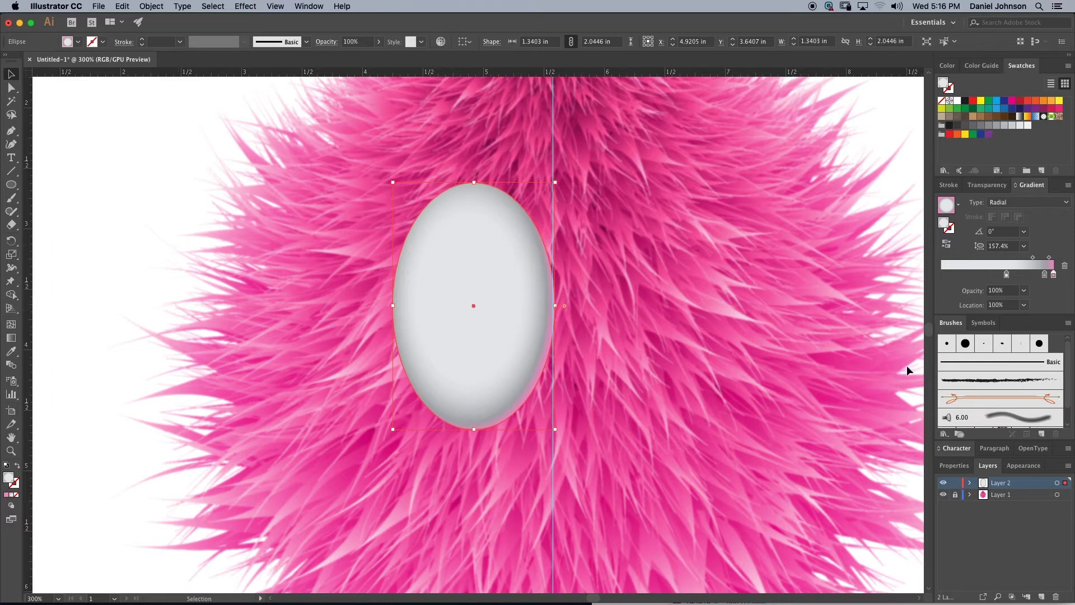
Step: Switch the outermost pink gradient stop to HSB and nudge its saturation slightly higher
double_click(1053, 275)
left_click(1051, 286)
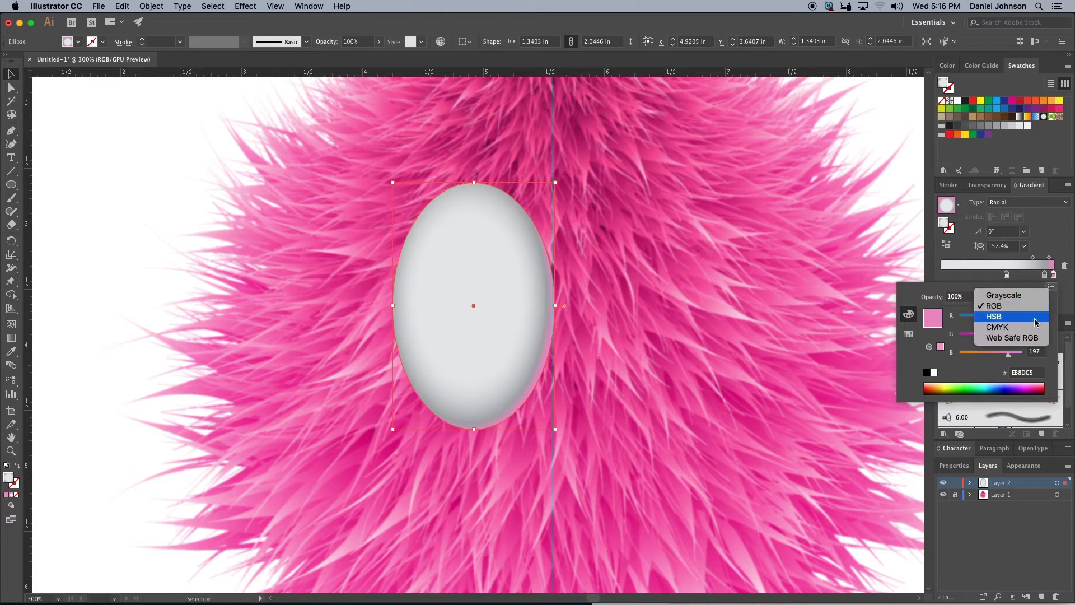
left_click(1002, 317)
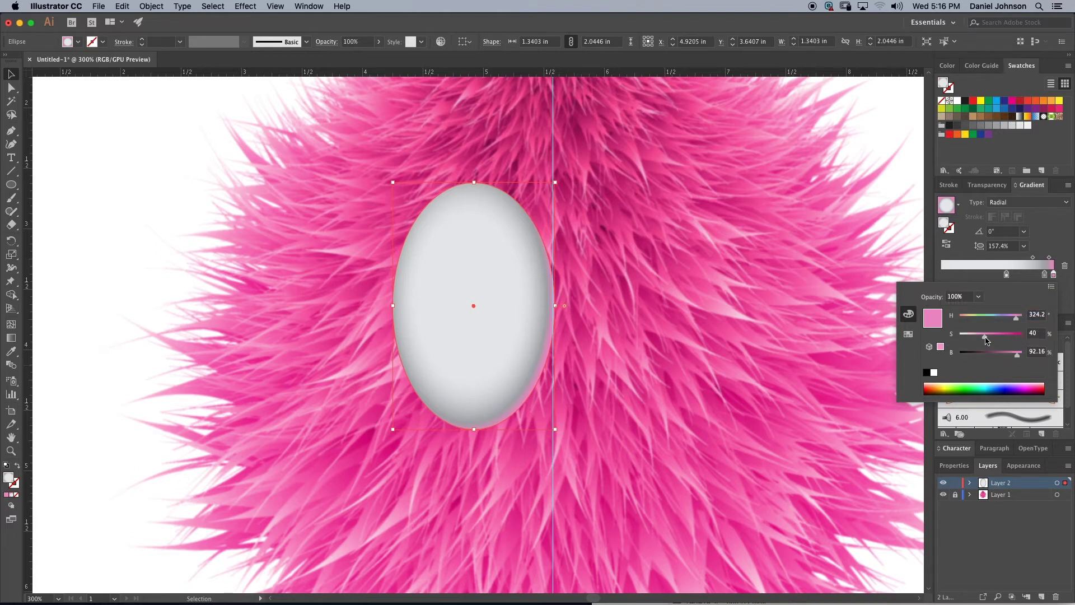
left_click_drag(986, 340, 988, 341)
left_click(1038, 194)
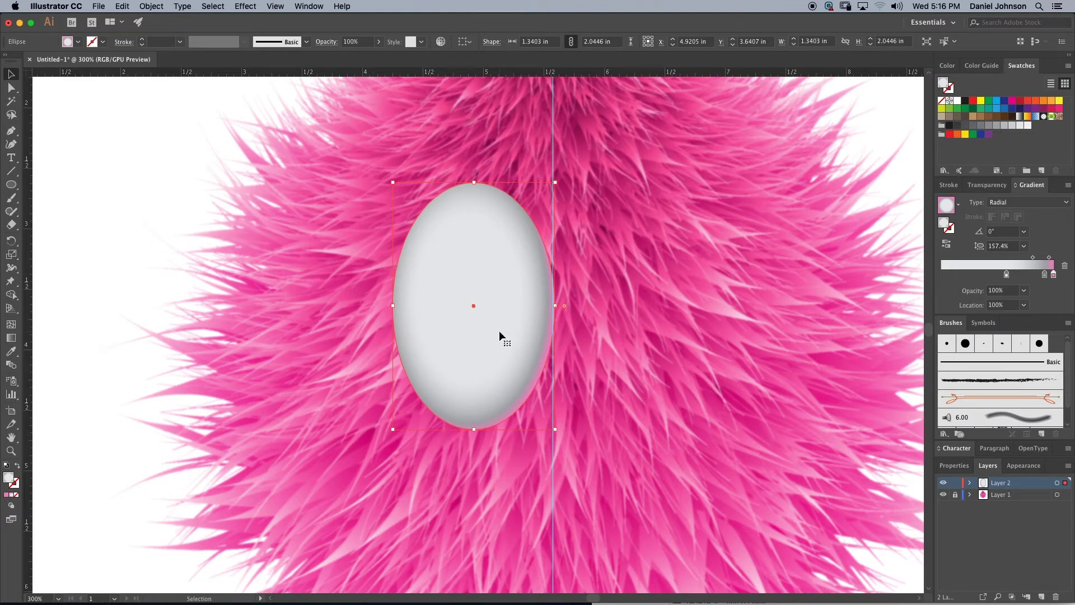
left_click(11, 185)
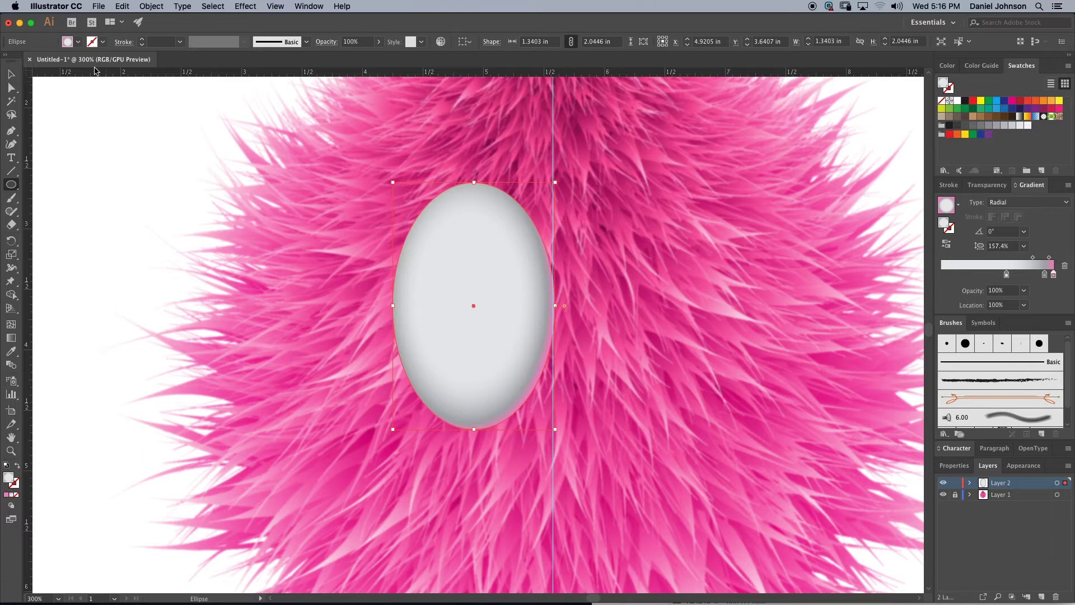
left_click(69, 42)
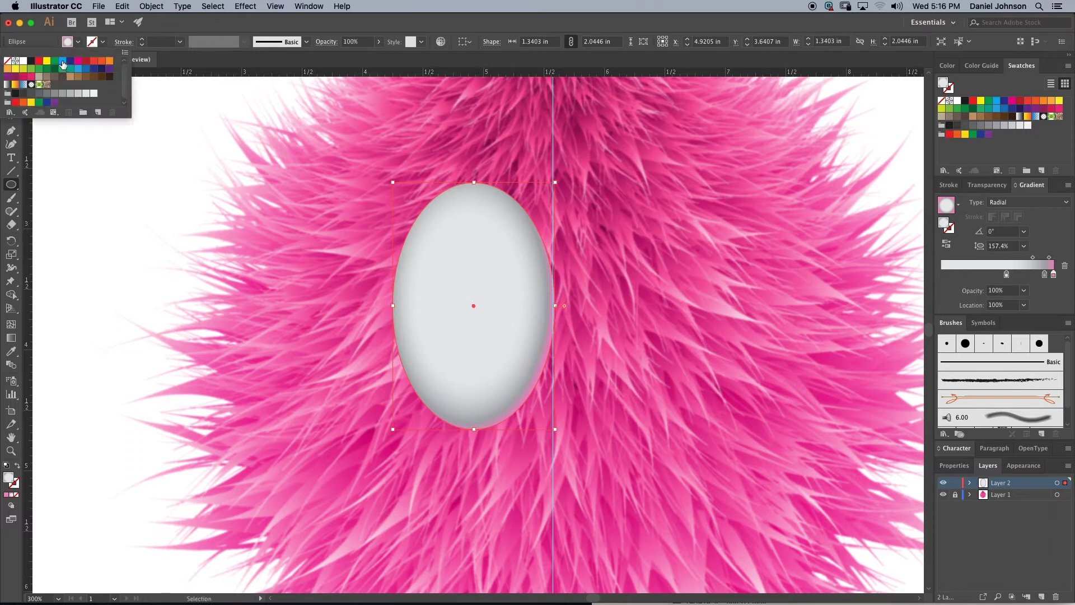
left_click(78, 69)
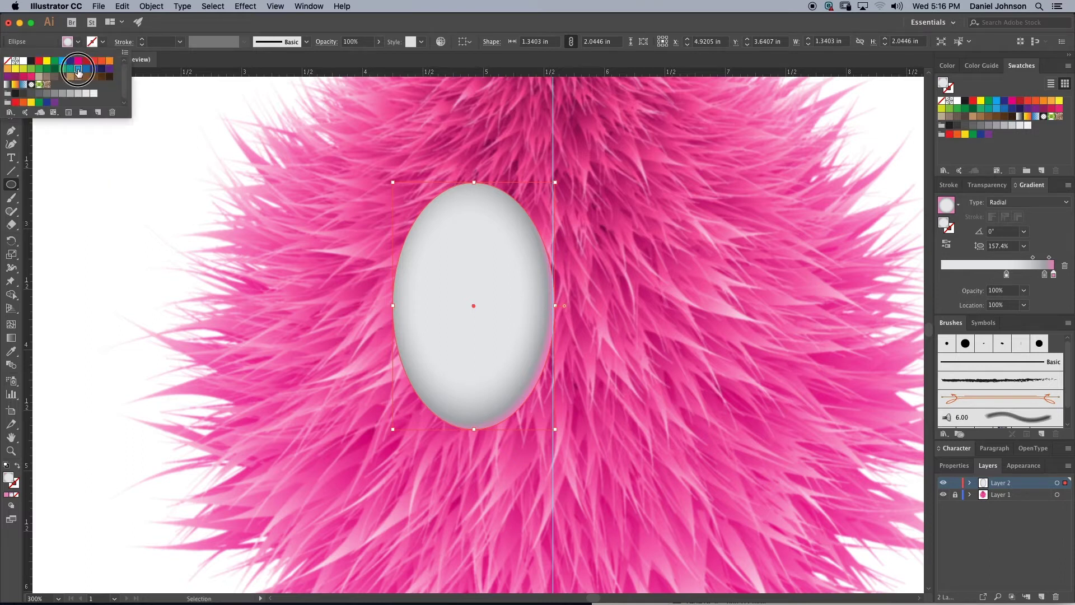
left_click(259, 255)
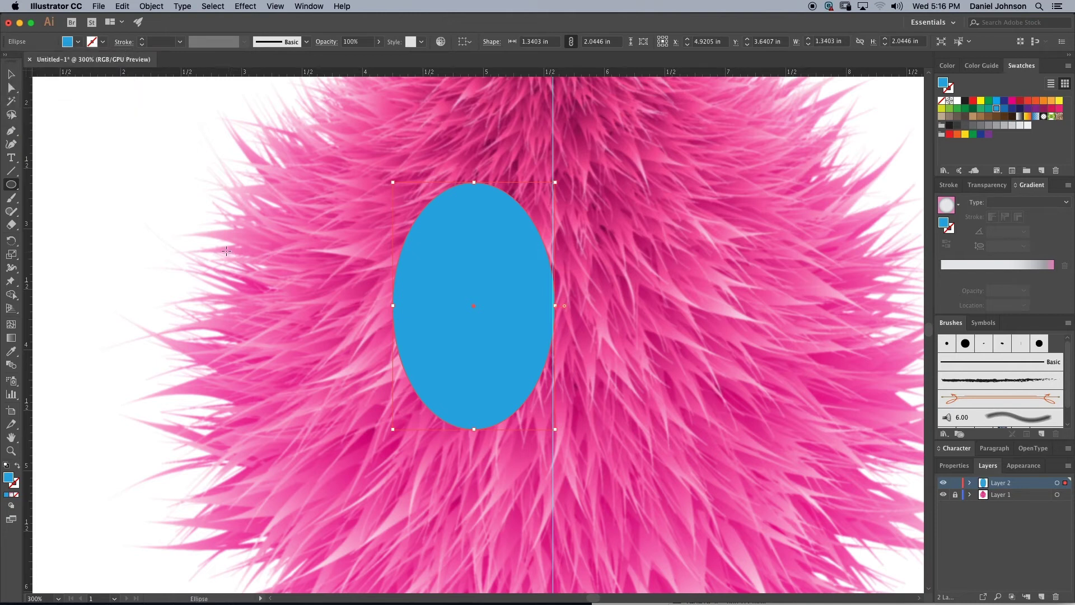
key("super+z")
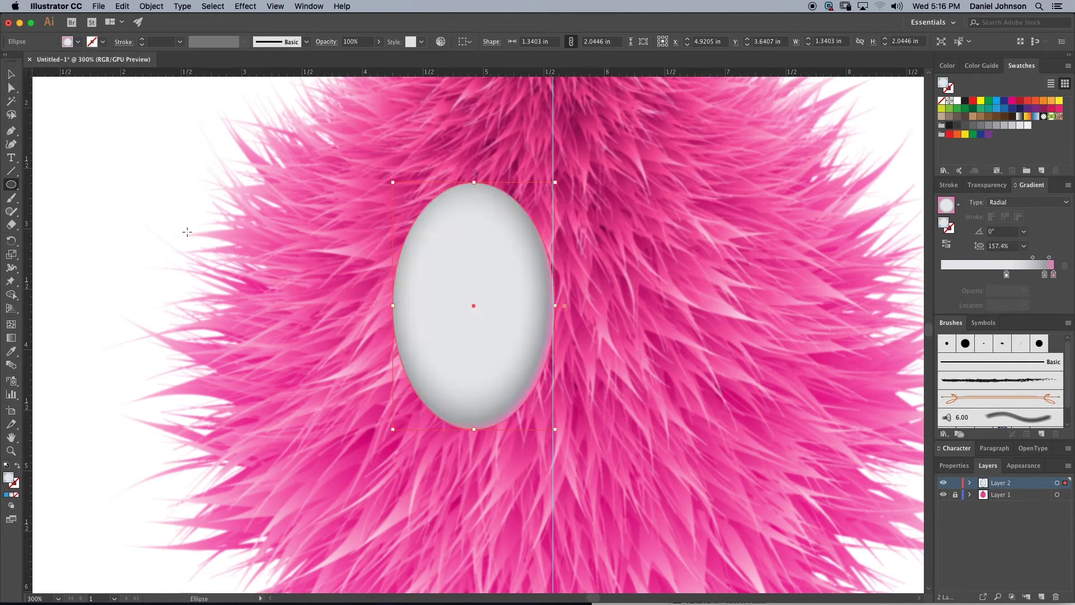
Step: With nothing selected, set the fill to light blue and draw an ellipse about 0.53 by 0.87 in beside the fur
left_click(157, 217, "super")
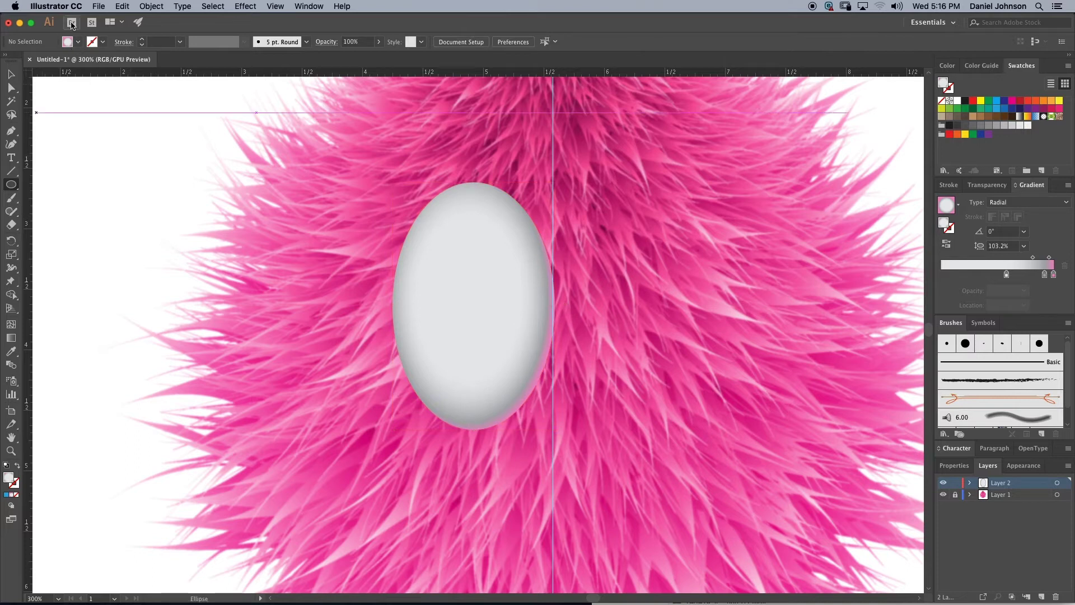
left_click(76, 42)
left_click(78, 68)
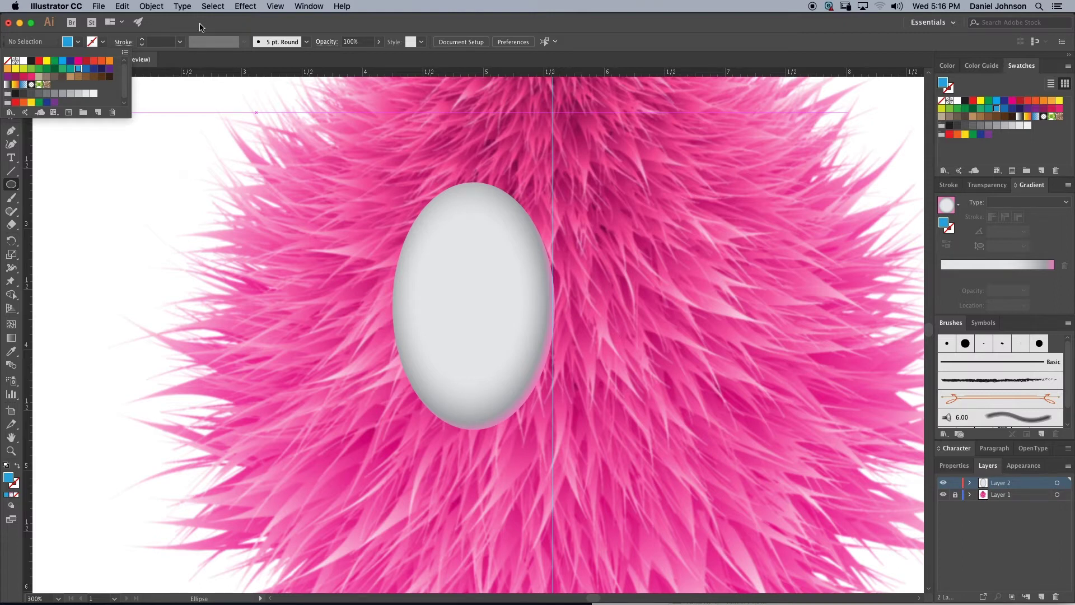
left_click(183, 91, "super")
left_click_drag(159, 207, 223, 311)
left_click(11, 73)
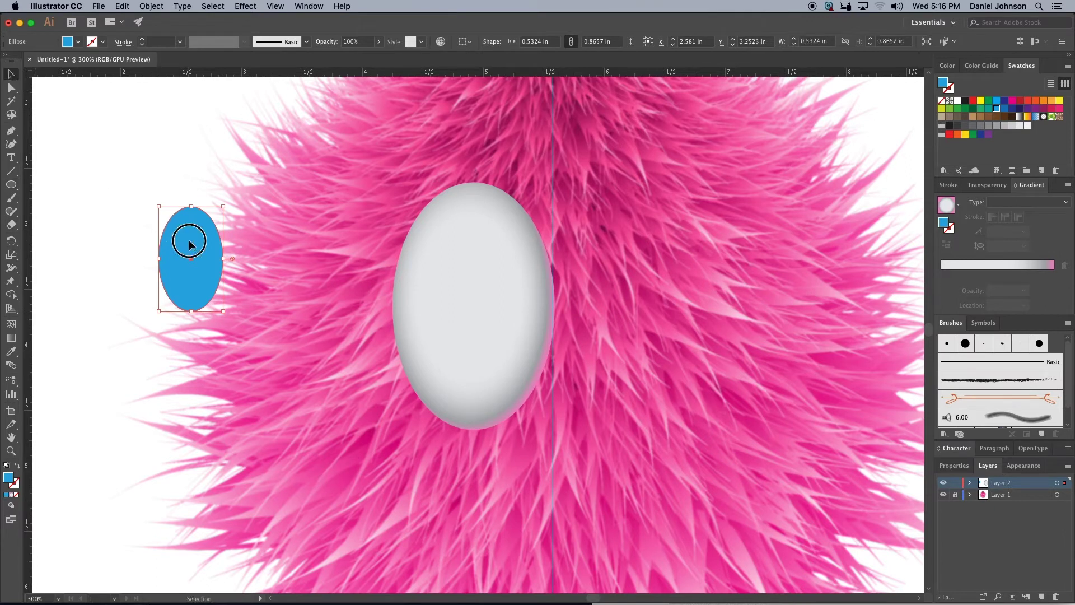
Step: Move the blue ellipse onto the inner right edge of the gray eye oval and hide the guides
left_click_drag(194, 244, 530, 316)
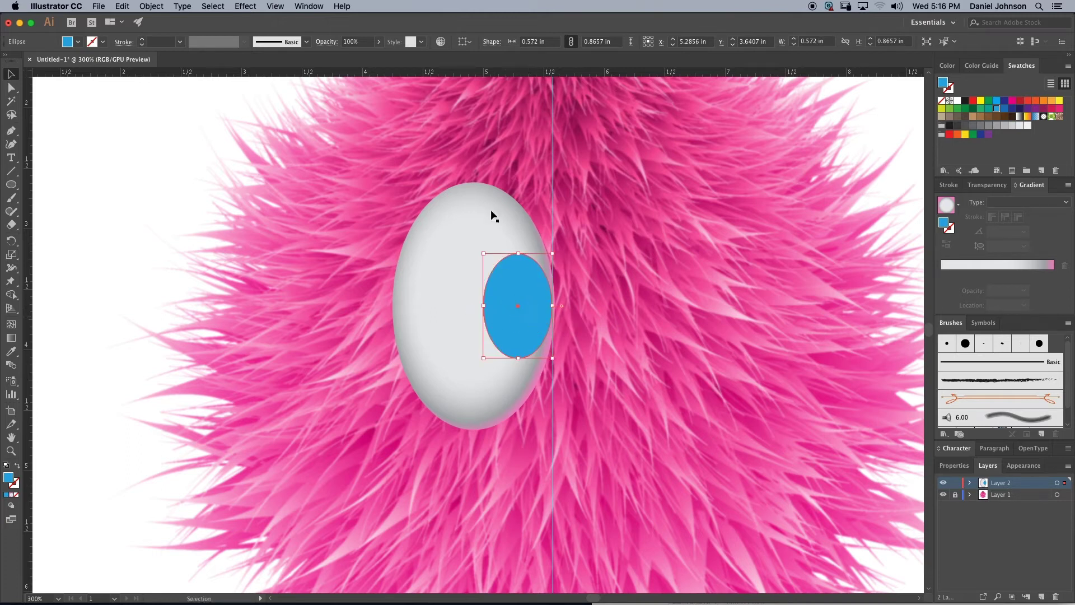
left_click(276, 7)
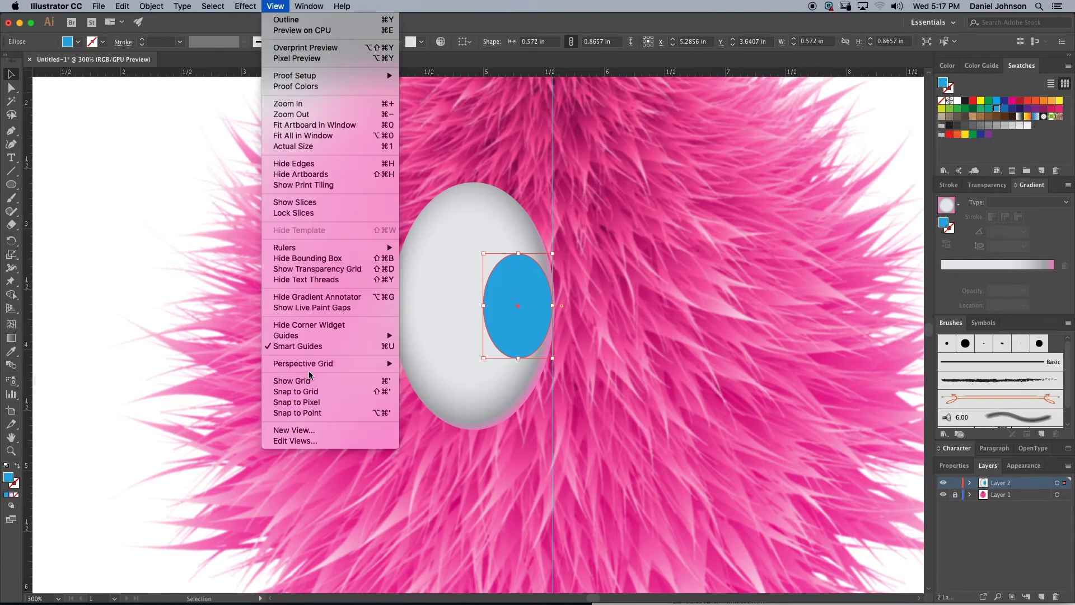
mouse_move(308, 338)
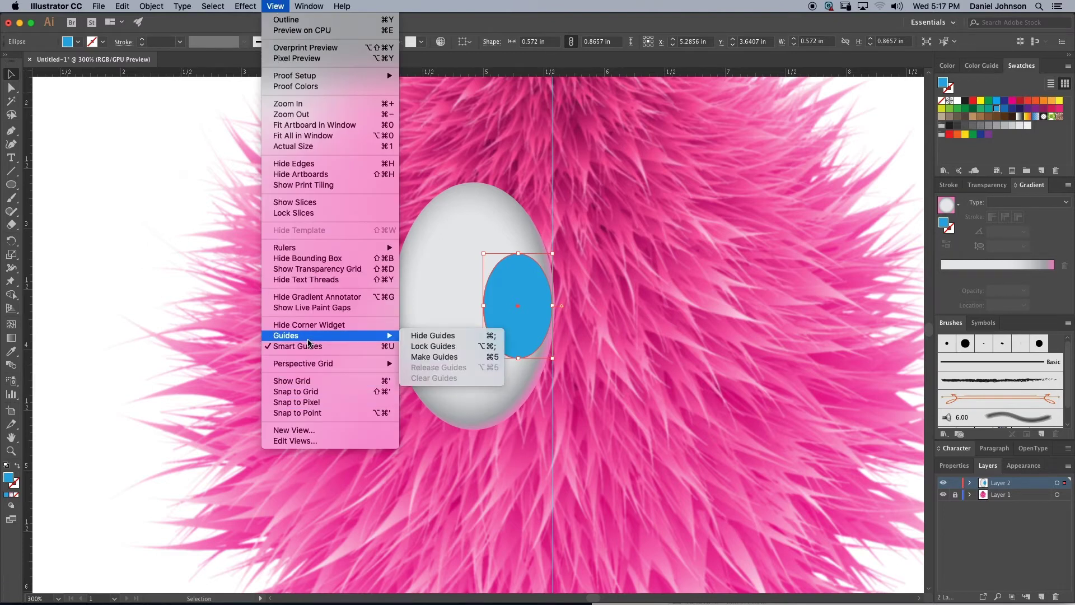
left_click(507, 327)
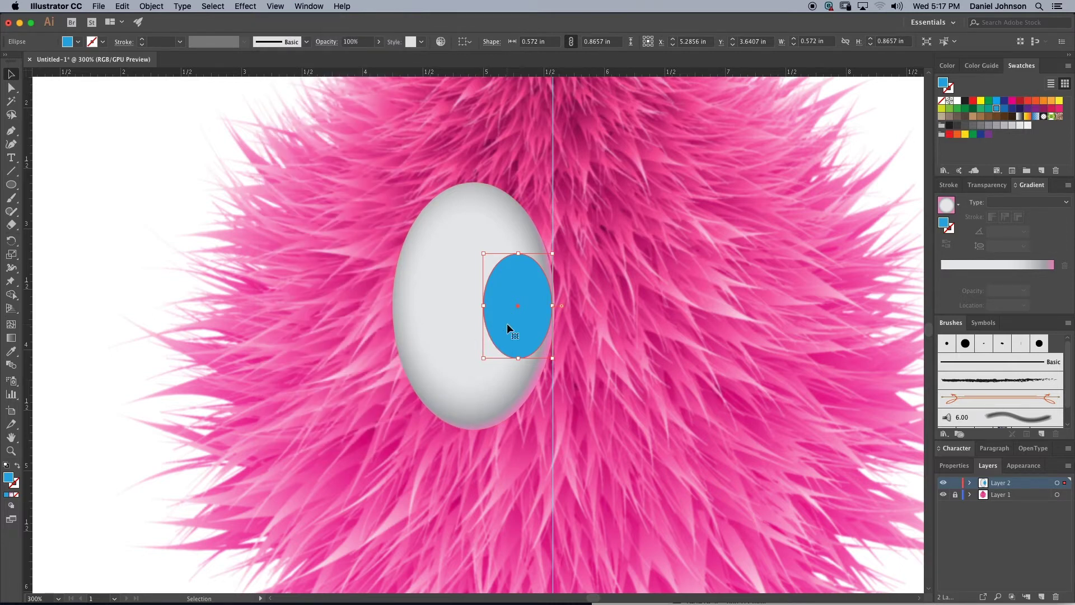
key("super+;")
Step: Enlarge the blue iris ellipse to about 0.61 by 0.91 in, keeping it at the eye's inner edge
left_click_drag(522, 318, 479, 306)
left_click_drag(515, 255, 515, 248)
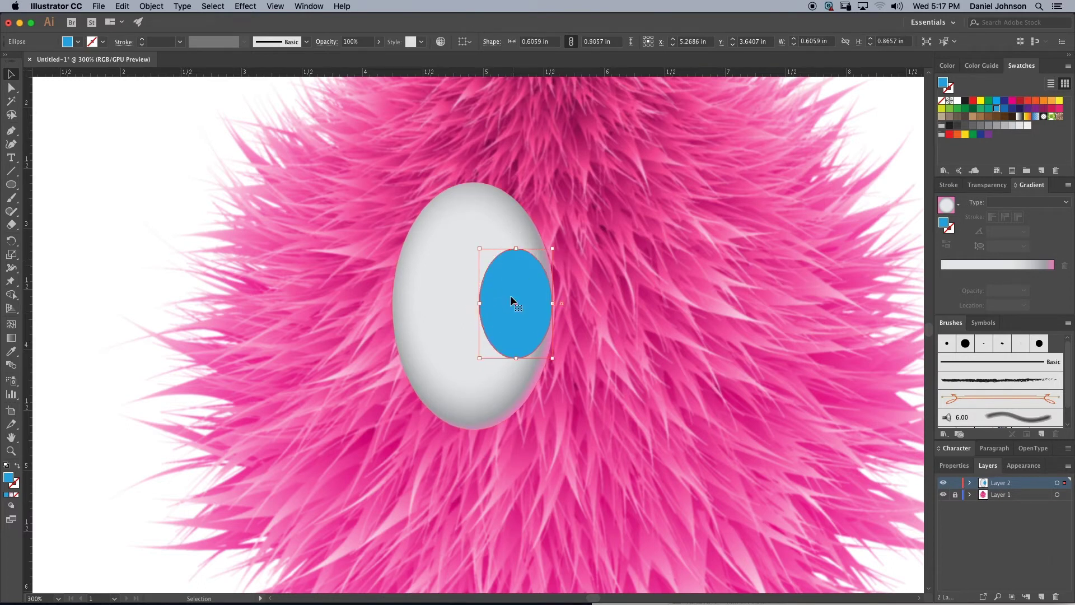
left_click_drag(515, 358, 516, 359)
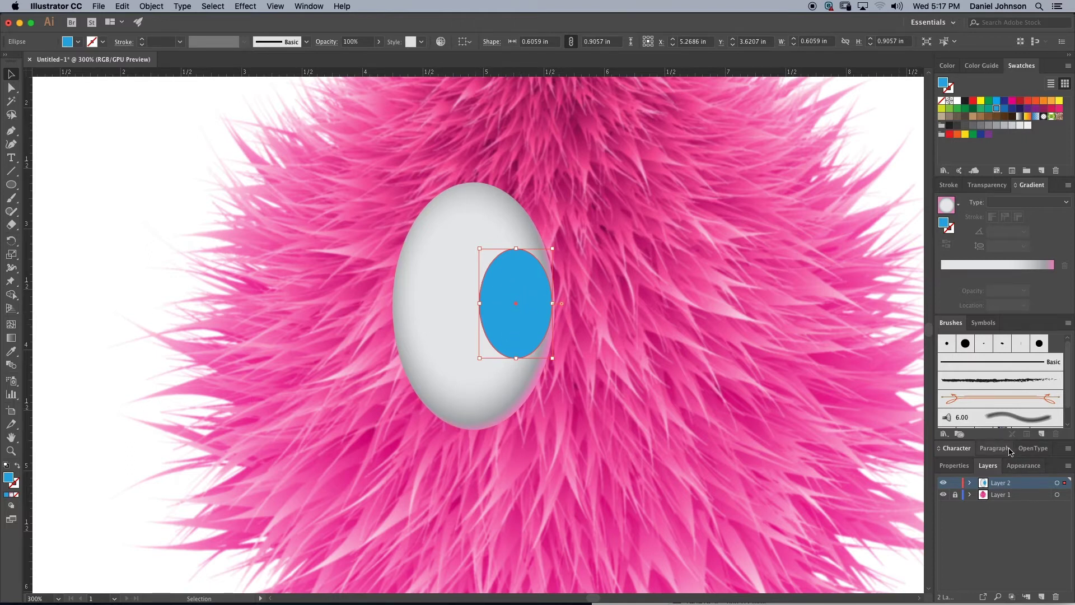
Step: Set the blue iris's blending mode to Multiply and deselect it
left_click(1023, 466)
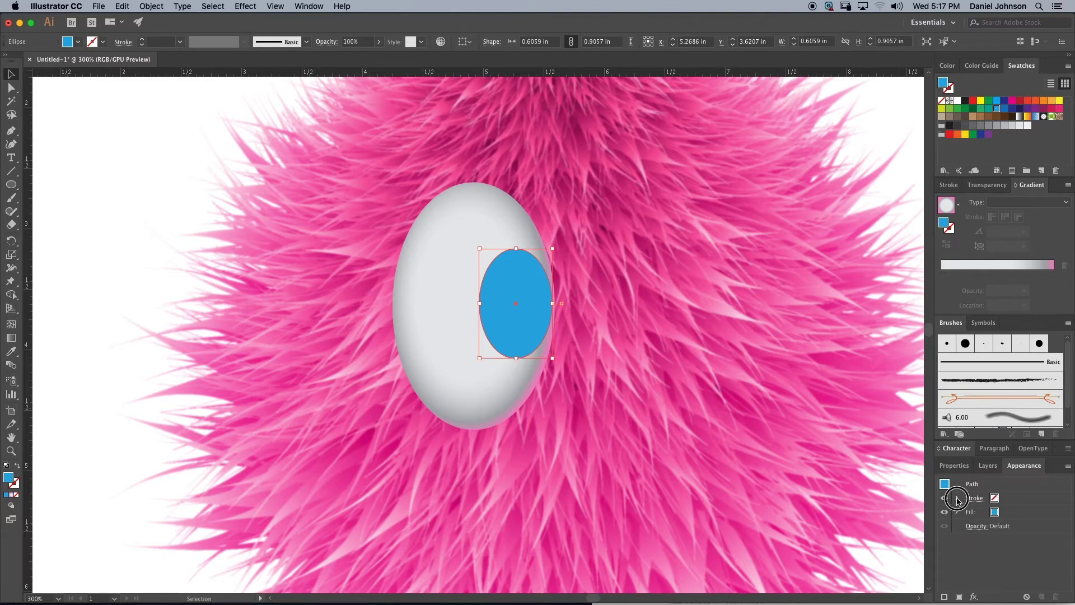
left_click(979, 527)
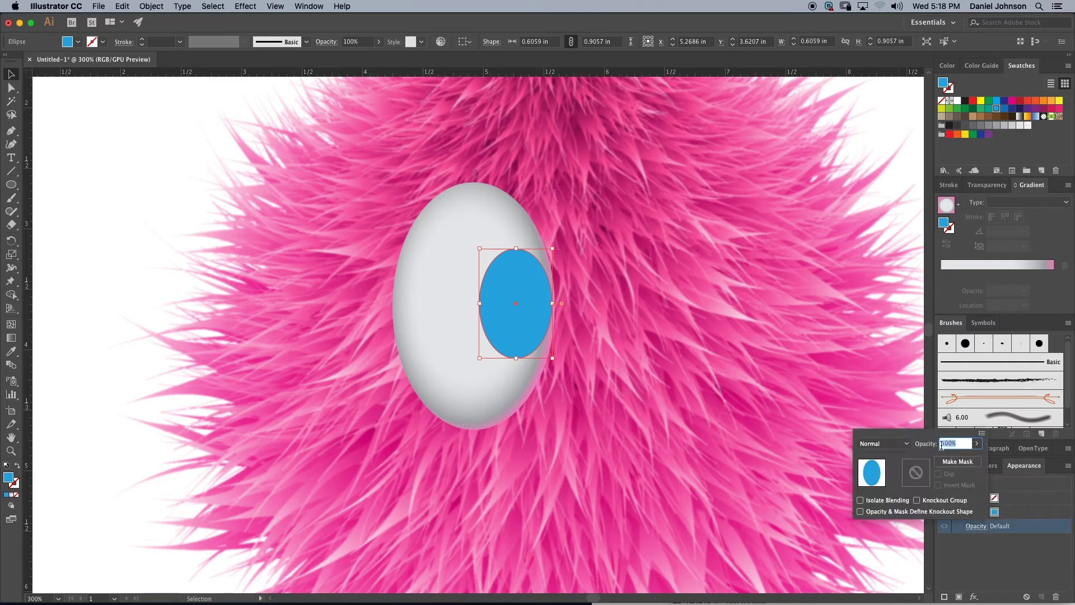
left_click(908, 446)
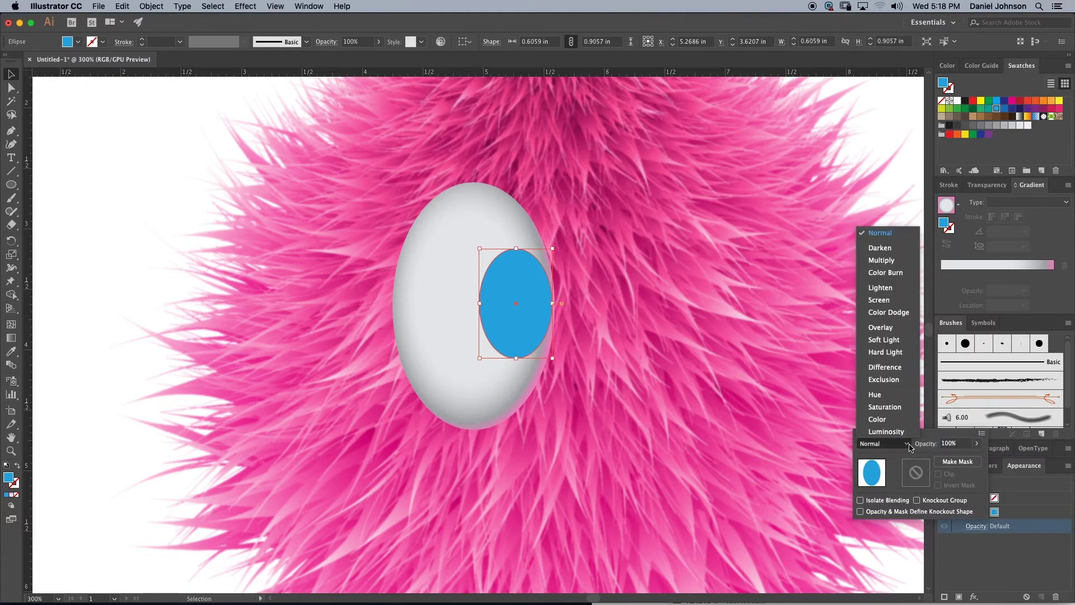
left_click(877, 261)
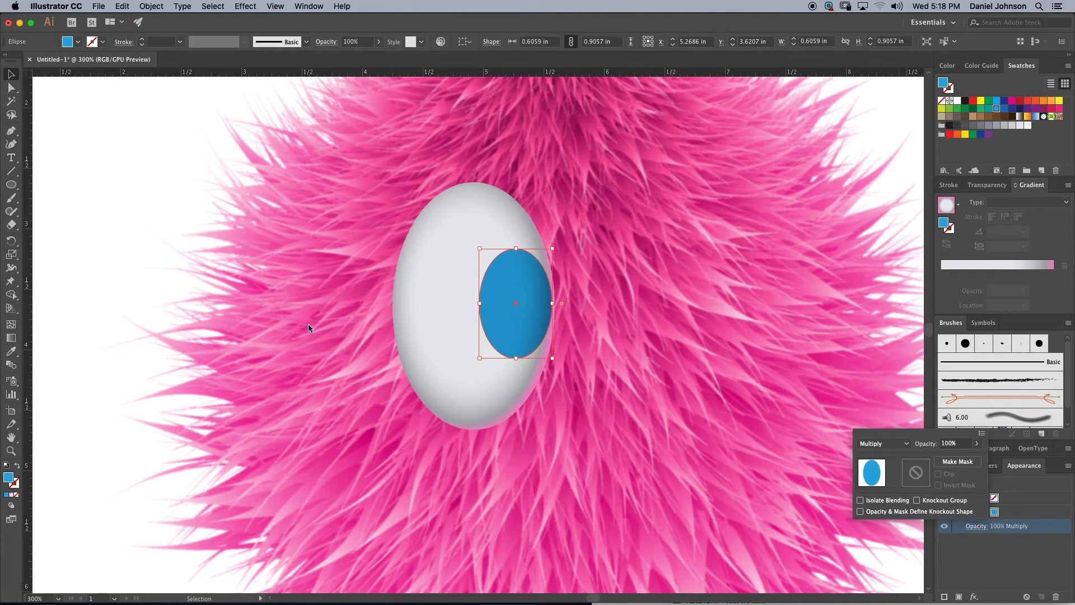
left_click(363, 329)
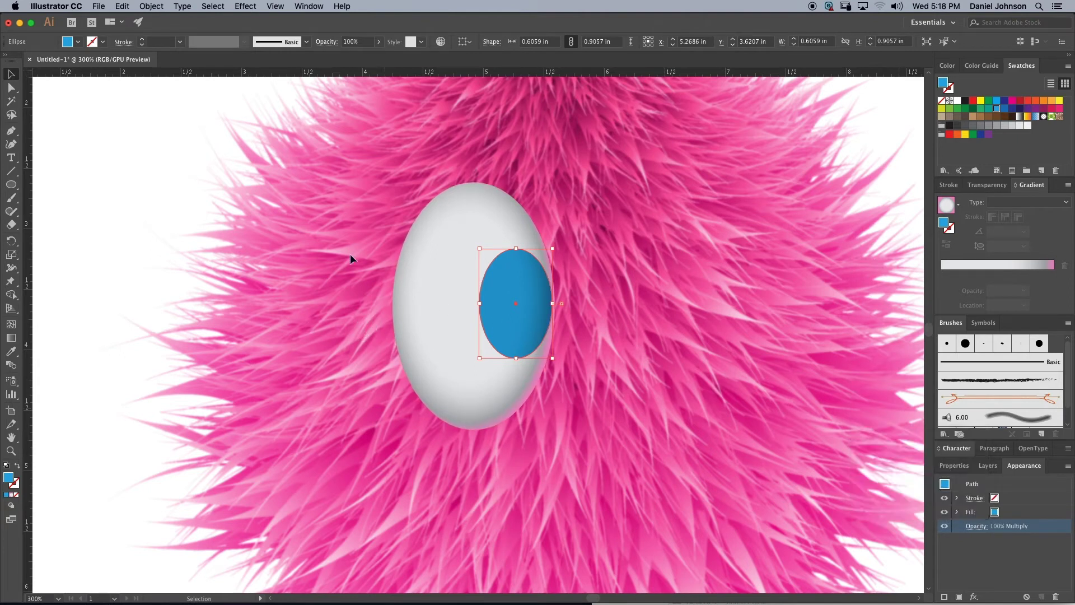
left_click(221, 176)
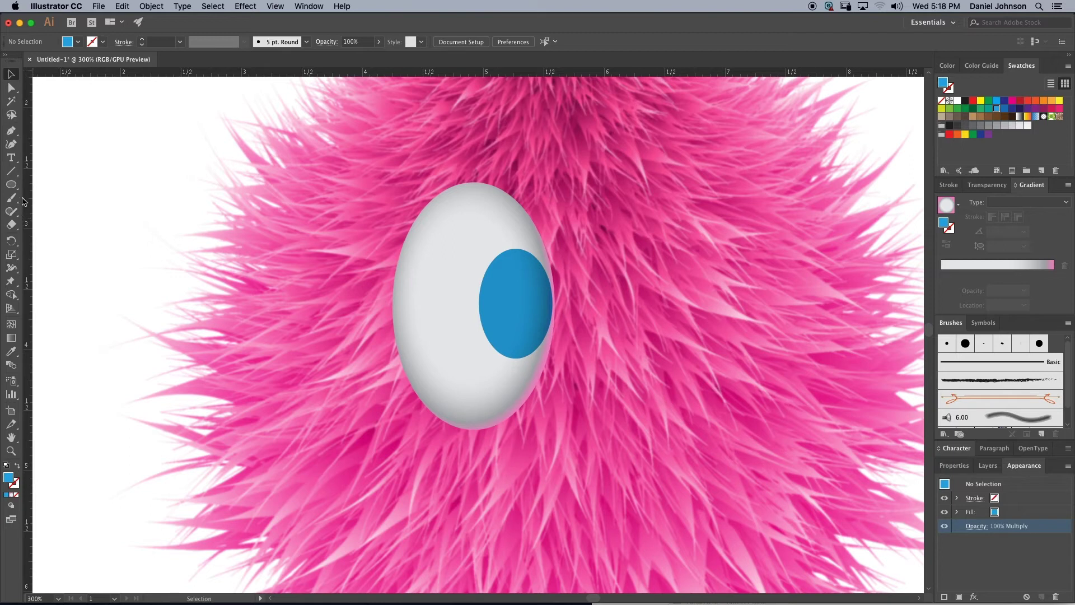
Step: Draw a circle about 0.33 in across in the blank area beside the fur and fill it with black
left_click(11, 184)
left_click_drag(96, 185, 136, 224)
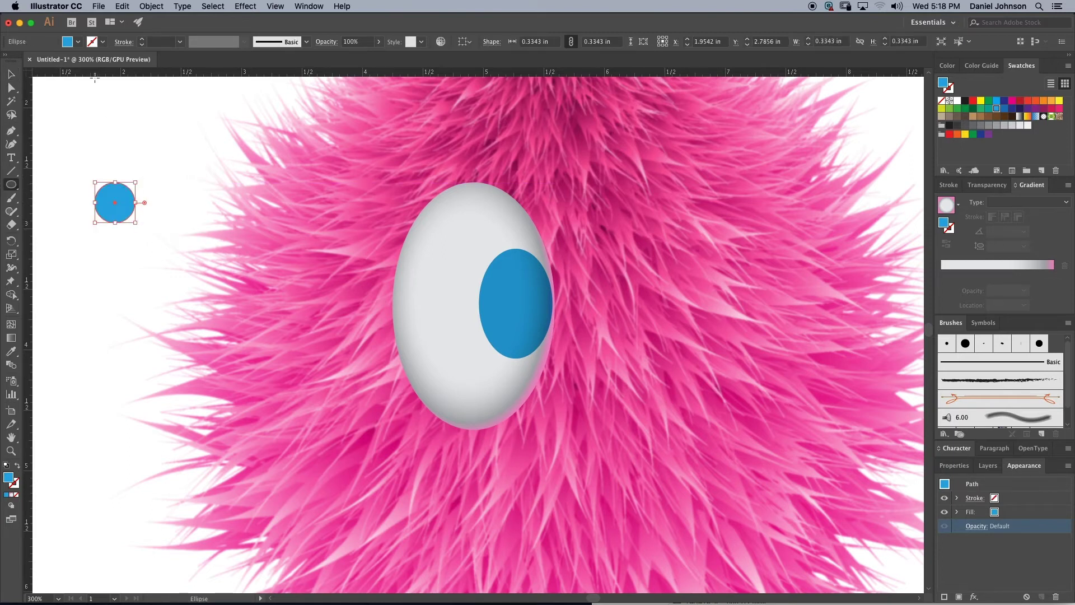
left_click(78, 42)
left_click(30, 61)
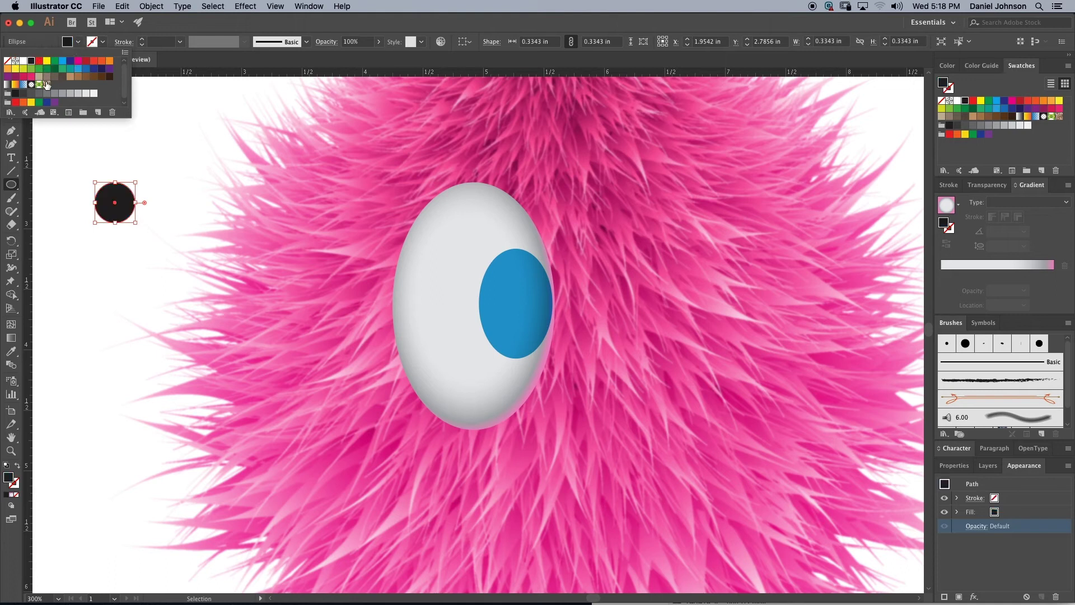
Step: Move the black circle onto the blue iris near its inner edge and nudge it slightly toward the iris center
left_click(126, 201)
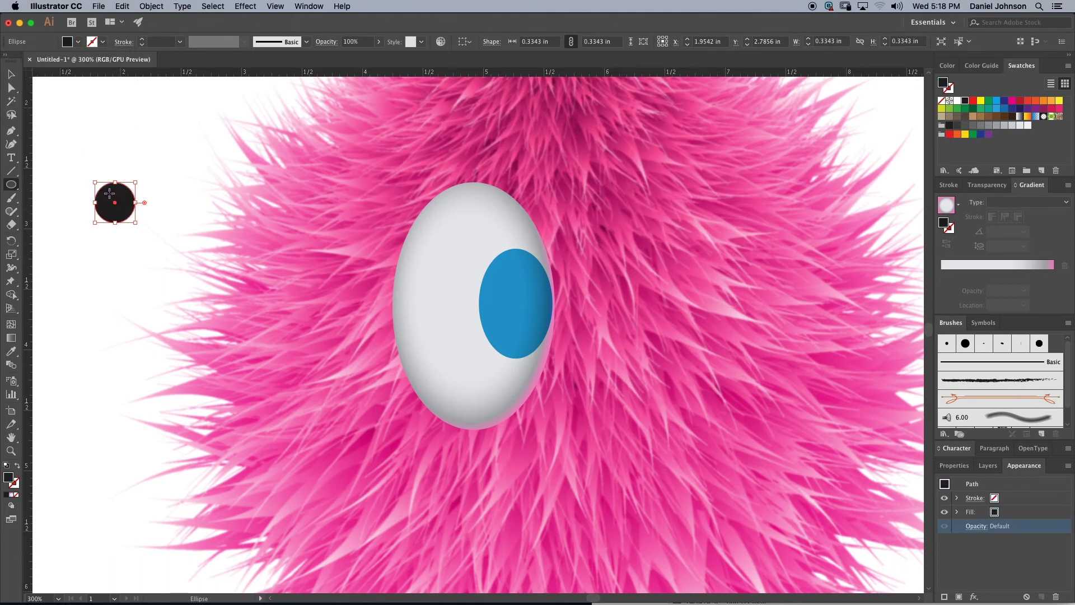
left_click(10, 74)
left_click_drag(110, 196, 527, 299)
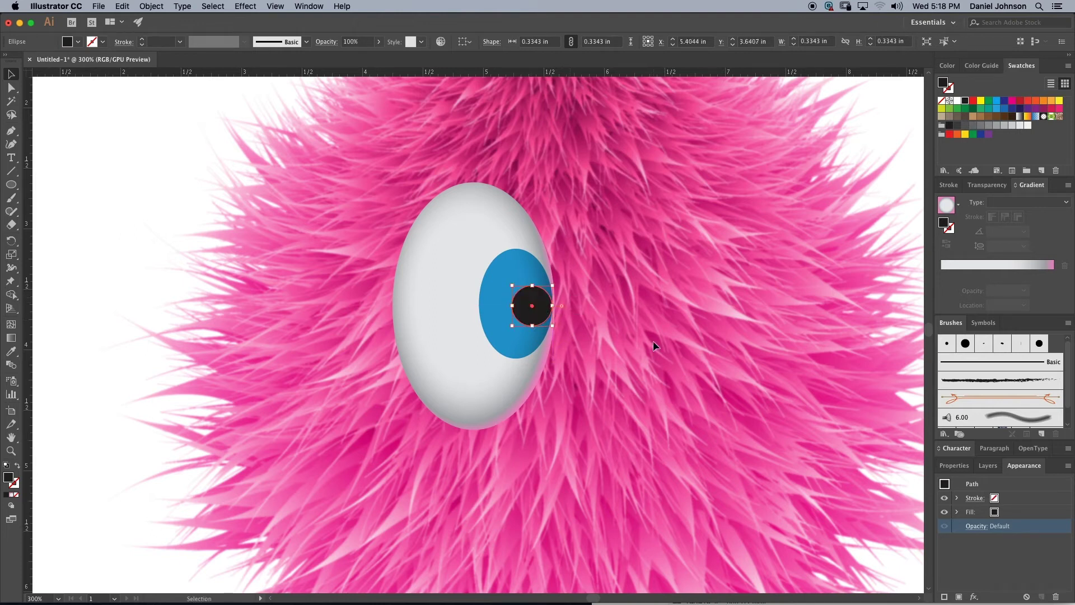
key("Left")
key("Left")
Step: With the fur layer locked, align the vertical centers of the eye oval, iris and pupil, and deselect them
left_click(514, 405)
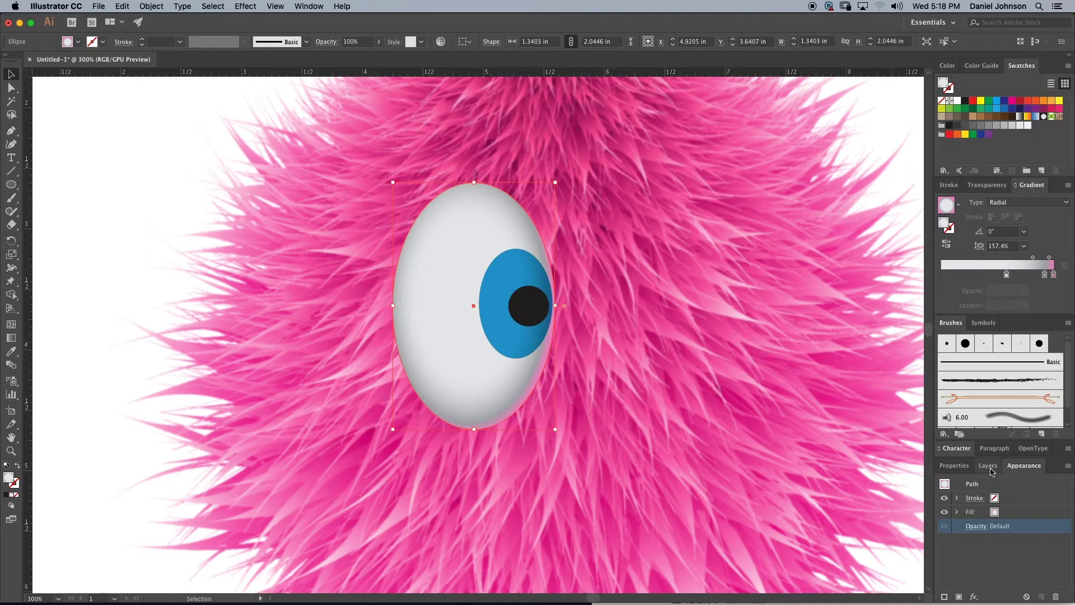
left_click(988, 466)
left_click(943, 495)
left_click(943, 495)
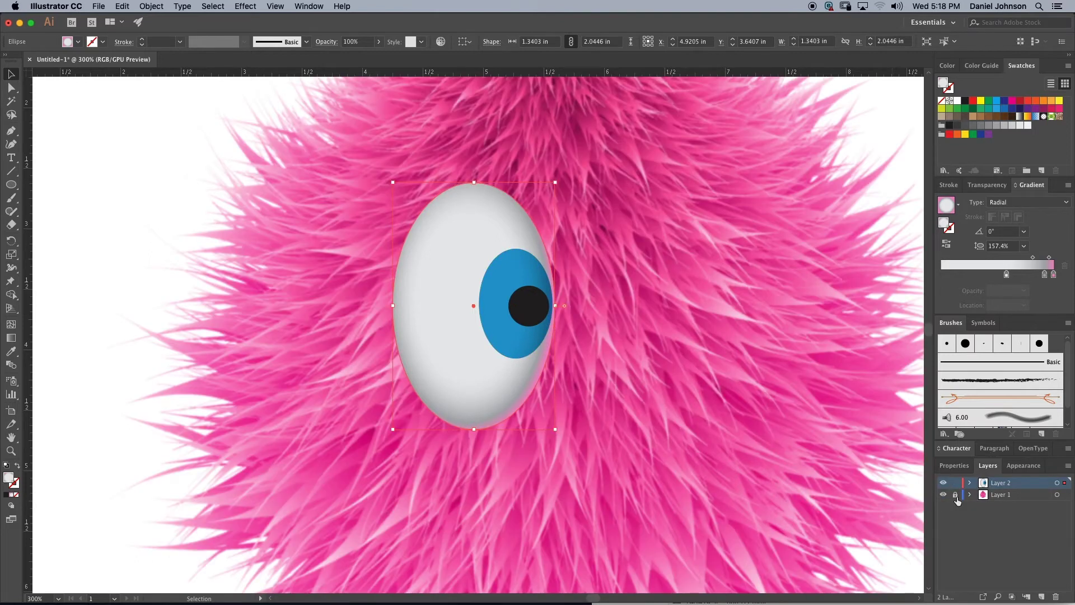
left_click_drag(347, 263, 619, 469)
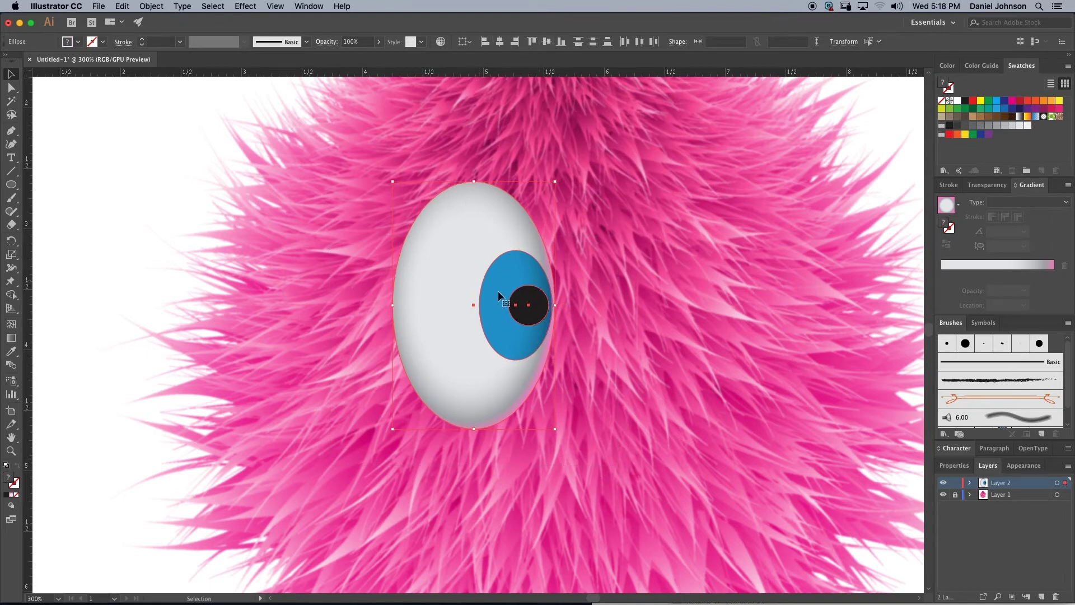
left_click(614, 329)
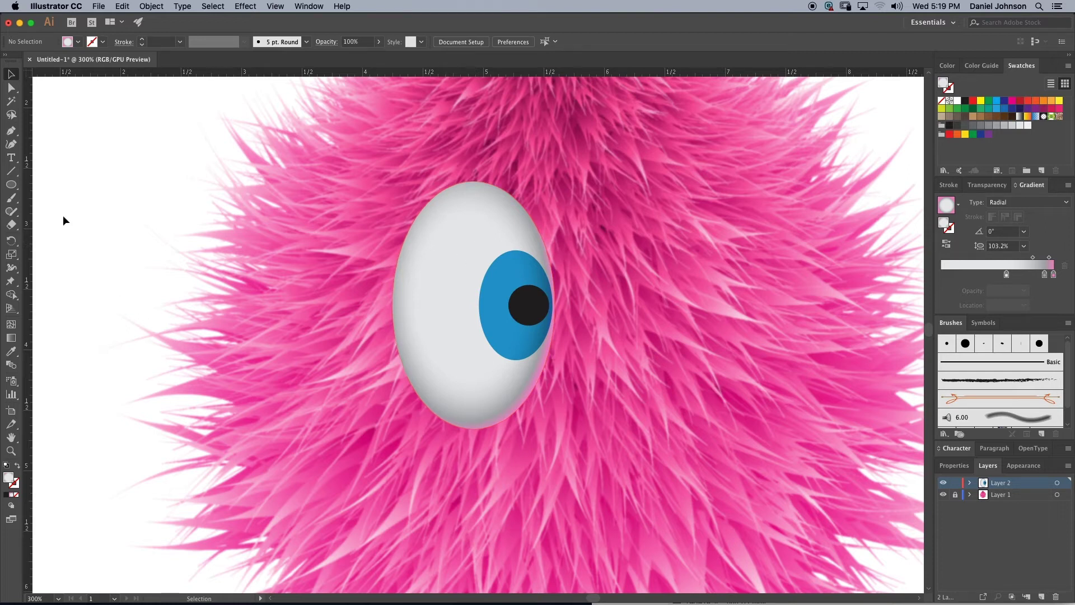
Step: Draw a circle about 0.16 in across as an eye highlight and position it in the upper part of the gray oval
left_click(10, 184)
left_click_drag(465, 241, 482, 251)
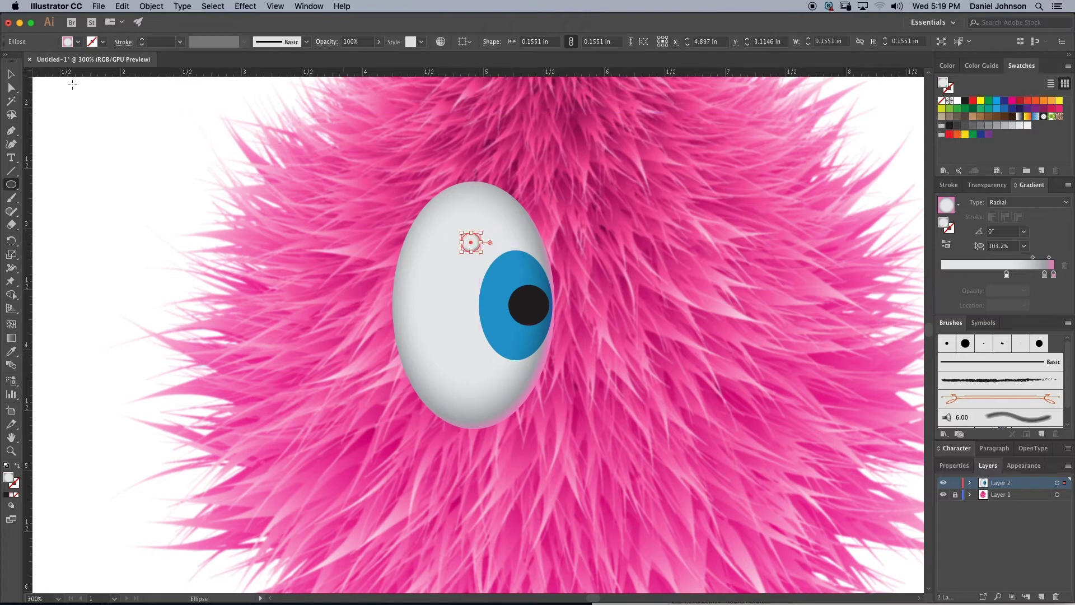
left_click(14, 76)
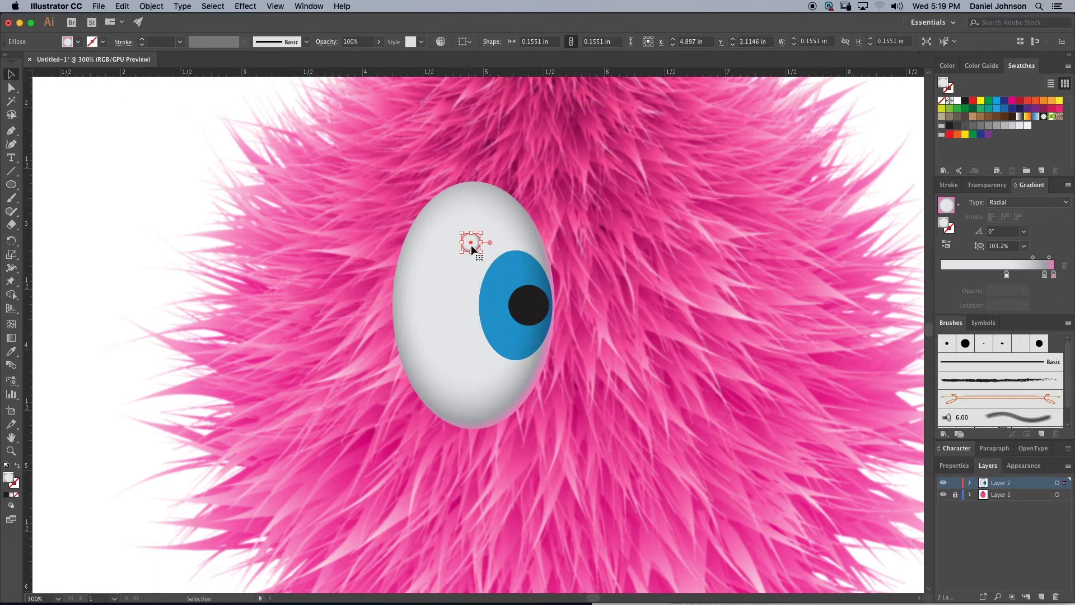
left_click_drag(478, 245, 454, 234)
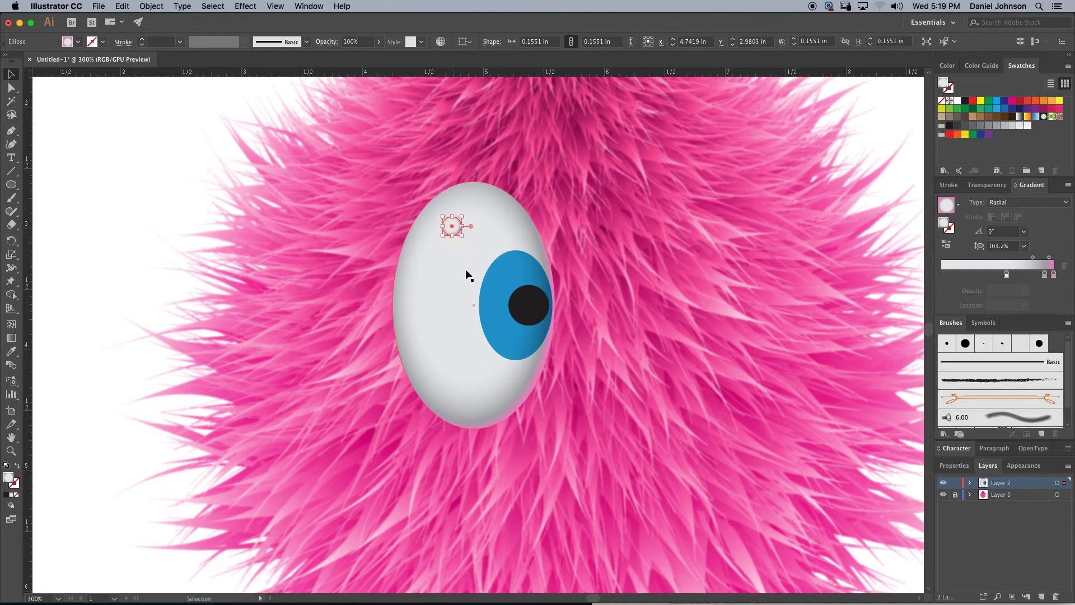
Step: Fill the highlight circle with white and enlarge it to about 0.19 in across
left_click(78, 42)
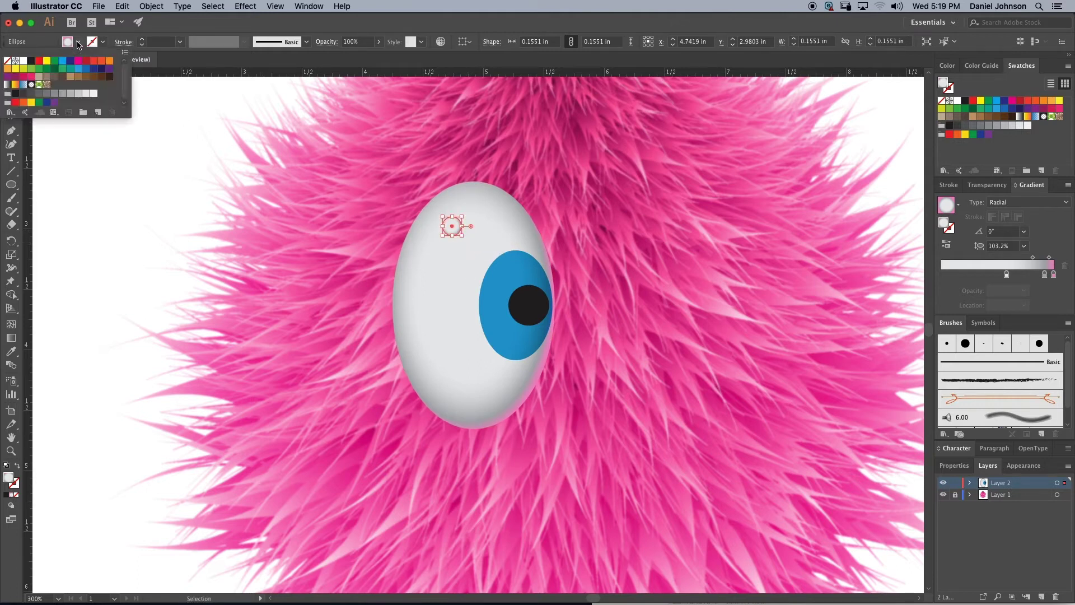
left_click(23, 61)
left_click(464, 237)
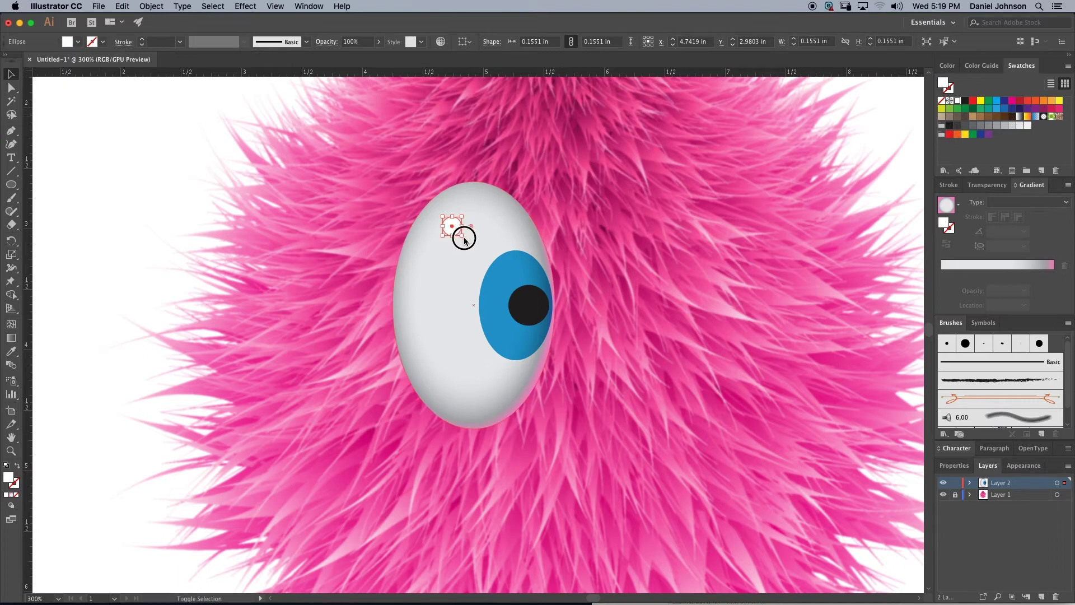
left_click_drag(463, 237, 469, 241)
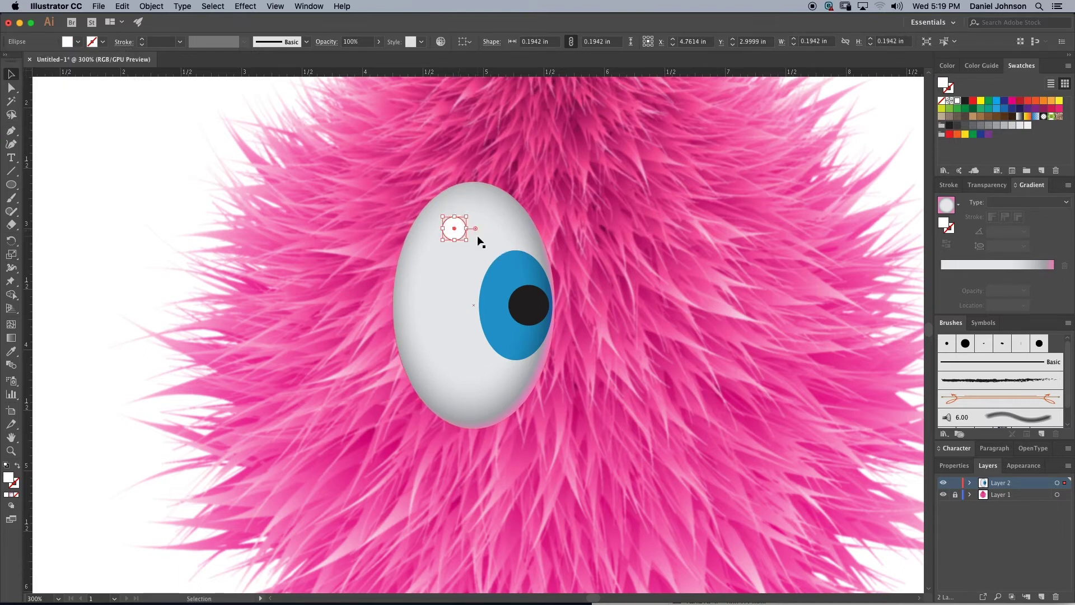
Step: Apply a Feather effect with a 0.01 in radius to the white highlight circle and deselect it
left_click(244, 6)
mouse_move(347, 150)
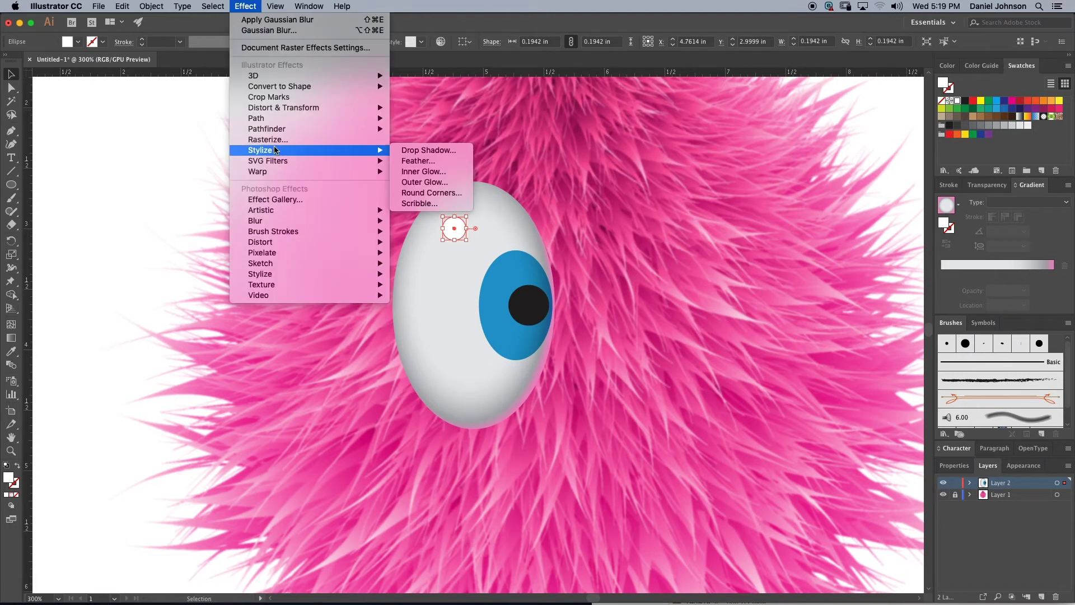
left_click(418, 161)
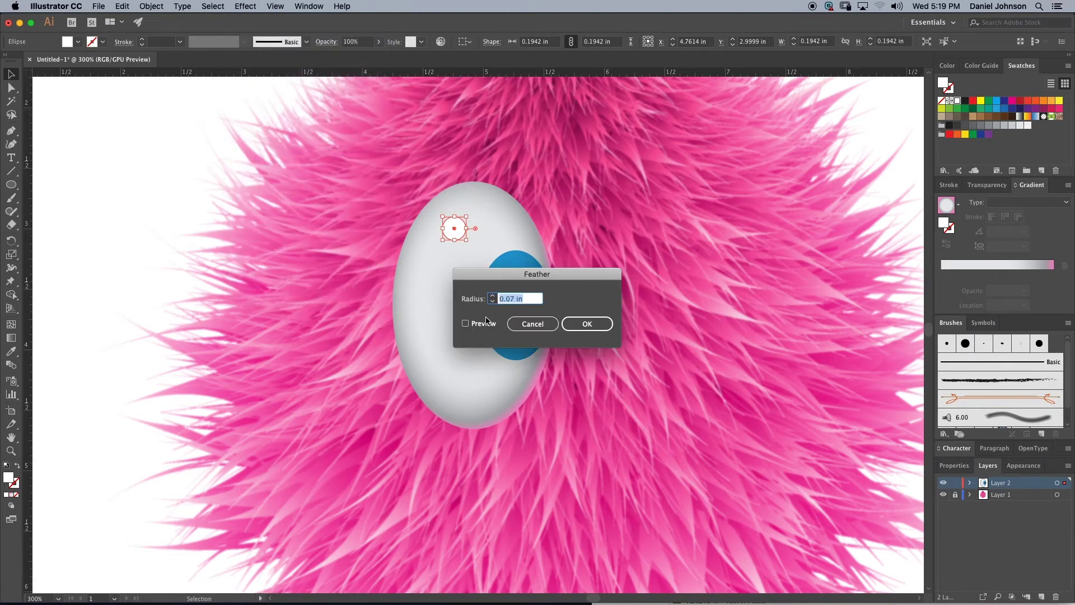
left_click(465, 323)
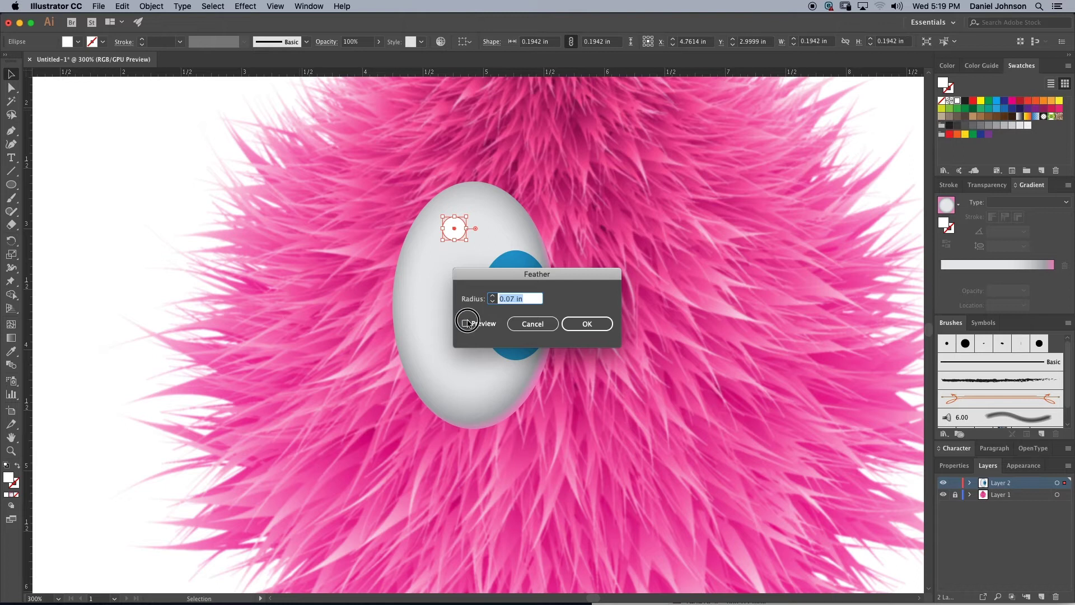
left_click(514, 299)
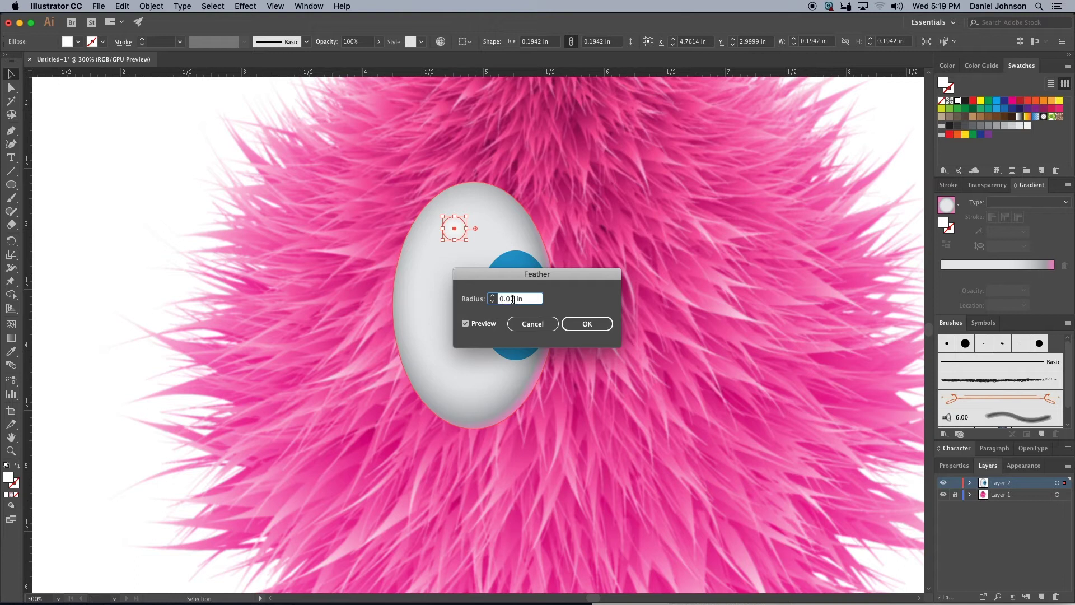
left_click_drag(510, 298, 515, 299)
left_click(466, 324)
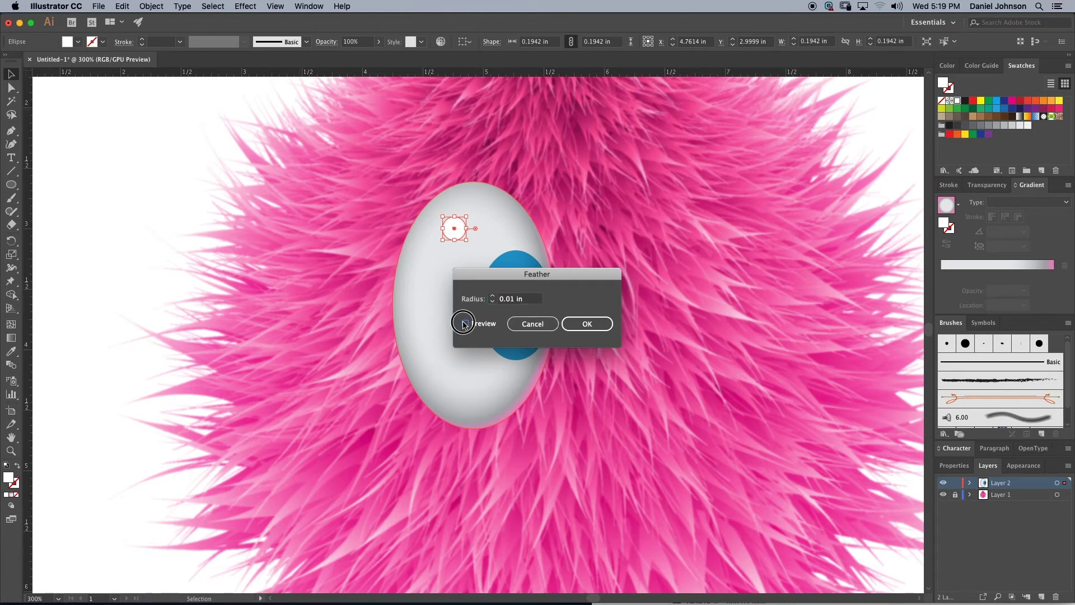
left_click(466, 325)
left_click(579, 325)
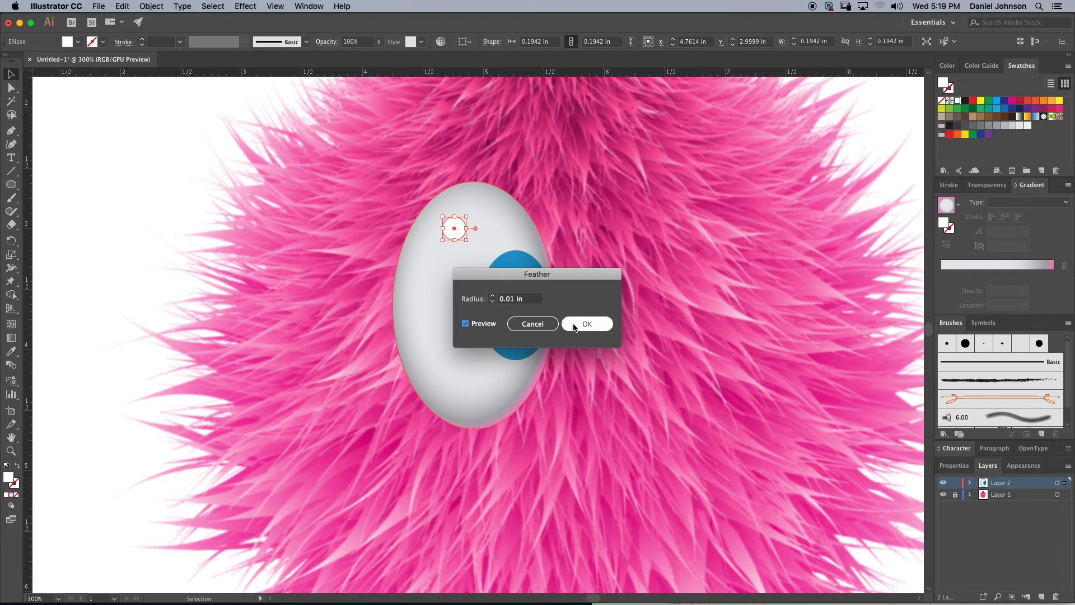
left_click(124, 172)
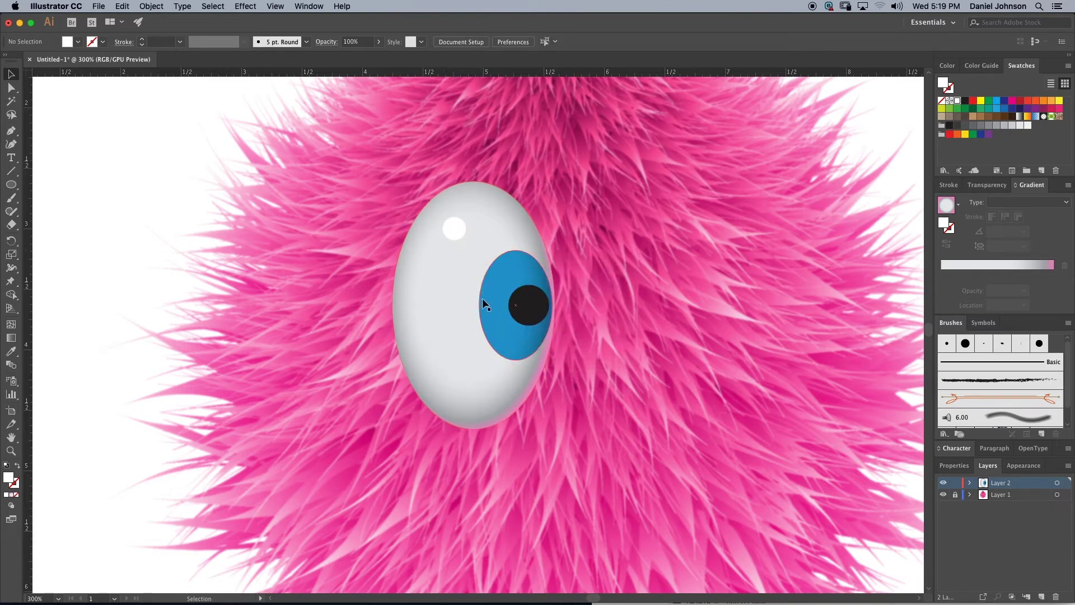
Step: Copy the white highlight onto the pupil's upper outer edge and reduce the copy to about 0.13 in across
left_click(458, 234)
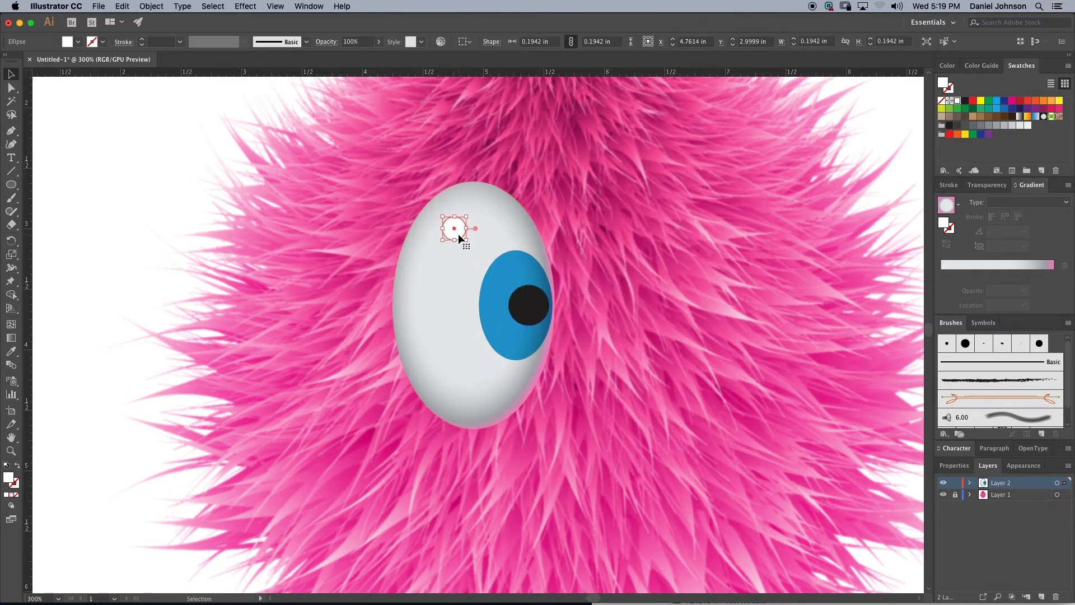
left_click_drag(457, 233, 509, 280)
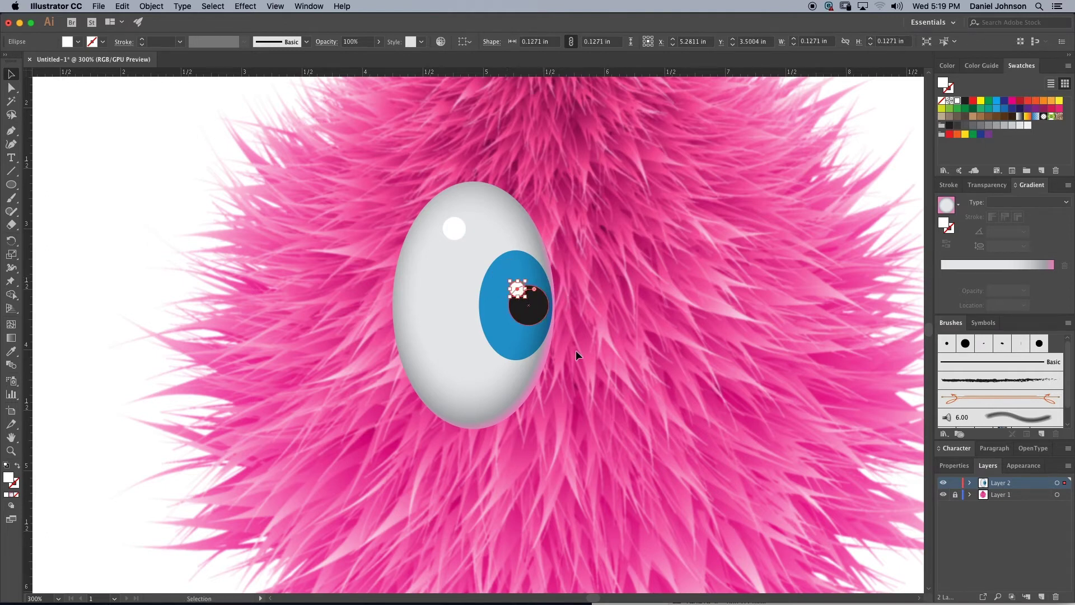
left_click(677, 358)
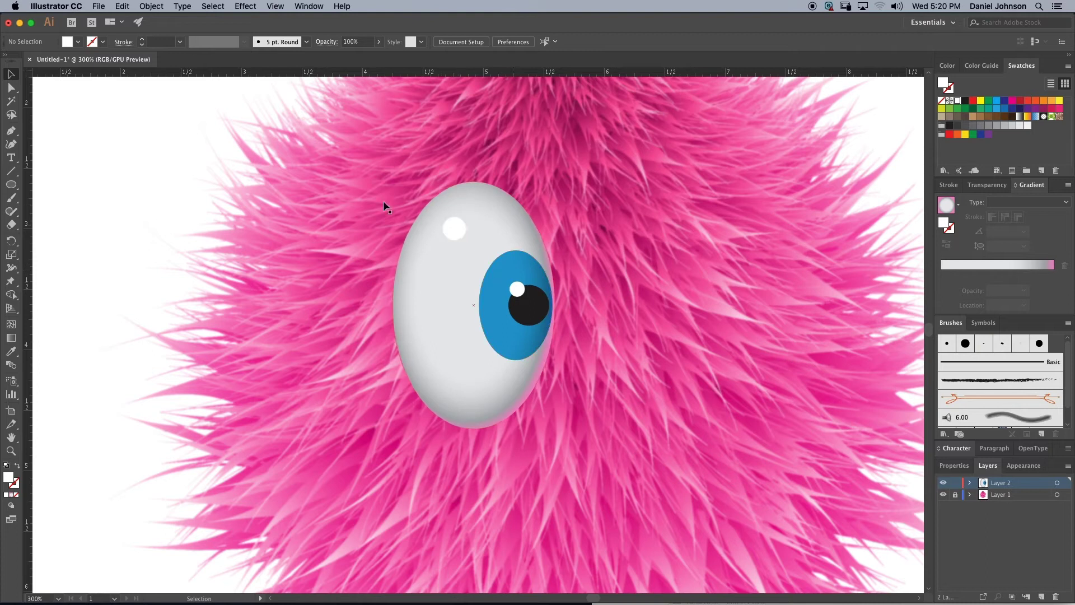
Step: Group all the eye parts and, with the guides shown, copy the eye to the other side of the vertical guide
left_click_drag(382, 201, 616, 450)
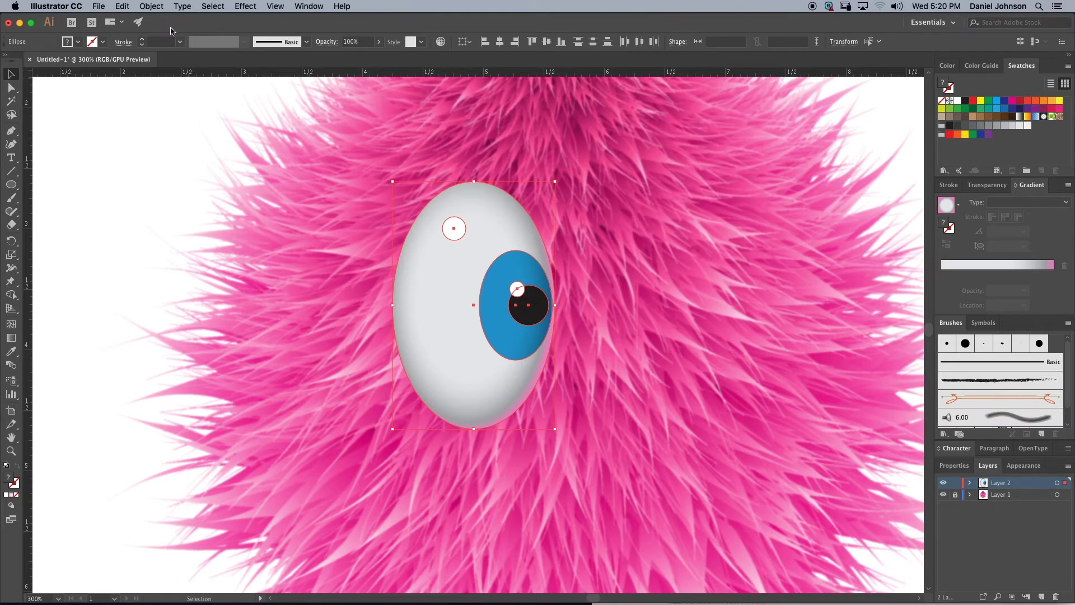
key("super+g")
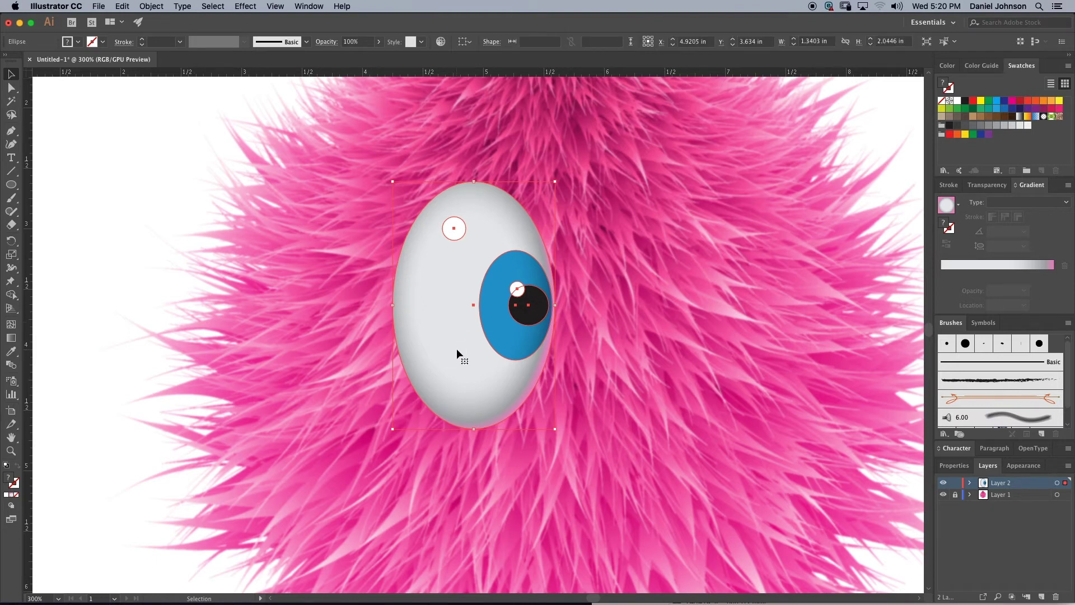
key("super+semicolon")
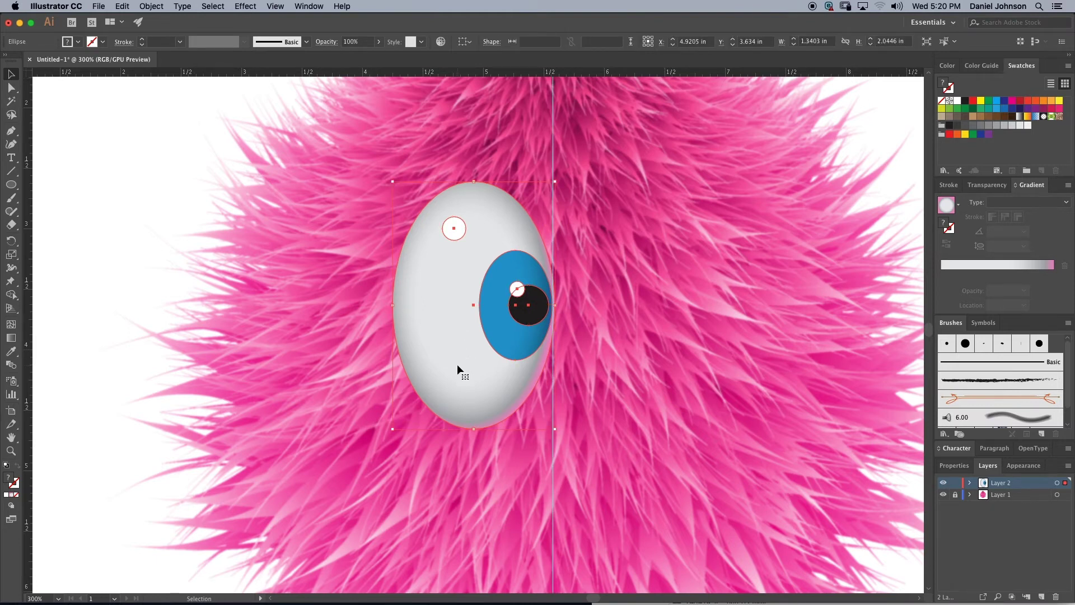
left_click_drag(457, 368, 628, 375)
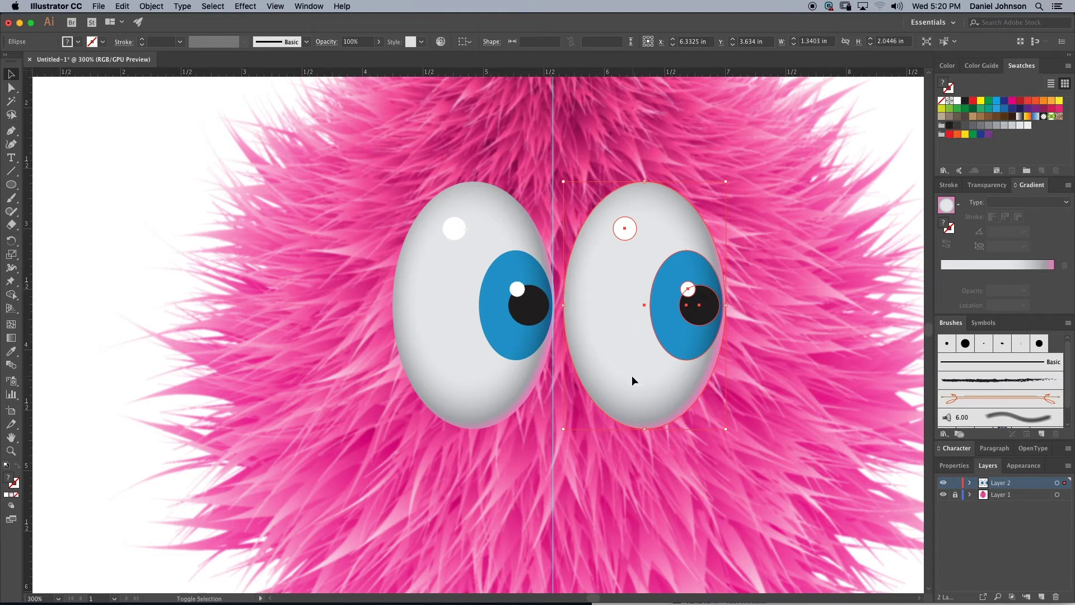
Step: Nudge both eyes horizontally so they sit close together with an even gap on either side of the vertical guide
key("shift+Left")
key("Right")
key("Right")
key("Right")
key("Right")
key("Right")
key("Right")
key("Right")
left_click(512, 373)
key("Left")
key("Left")
key("Left")
key("Left")
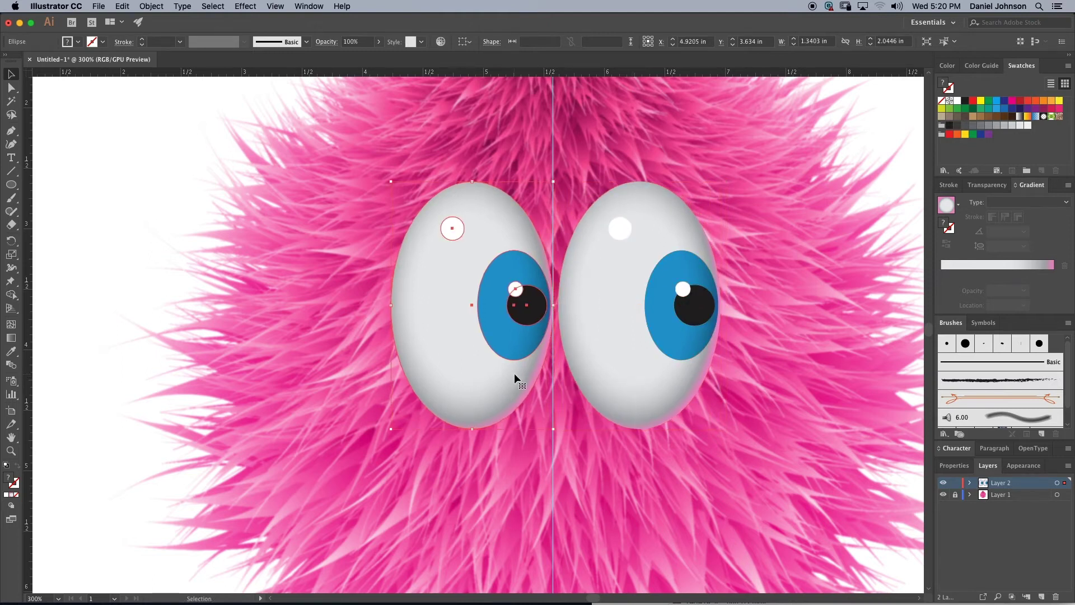
left_click(330, 295)
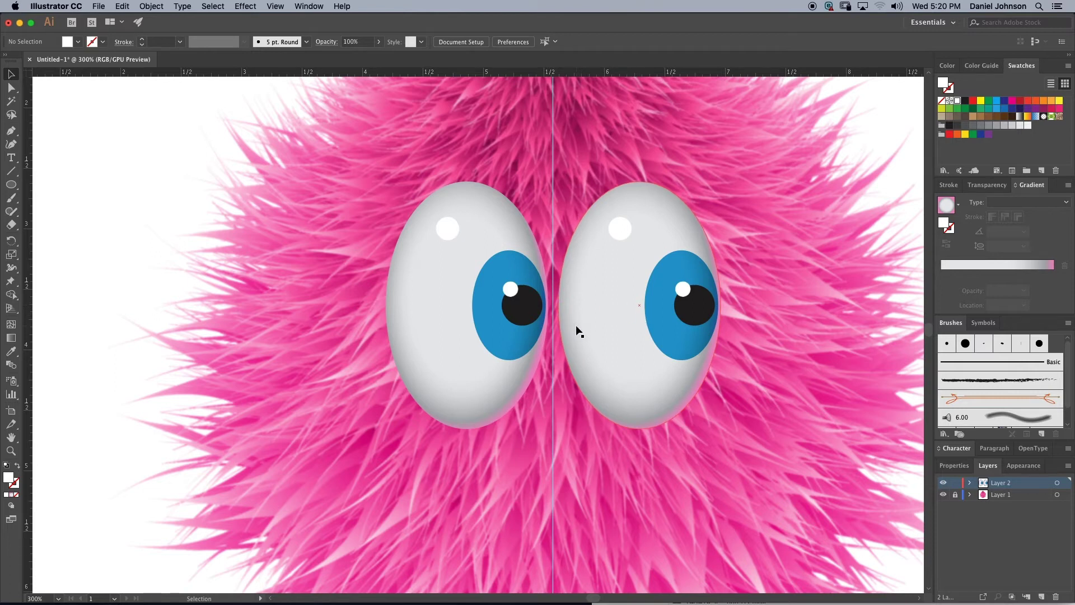
Step: Open the copied eye's group in isolation mode to edit its individual parts
left_click(656, 325)
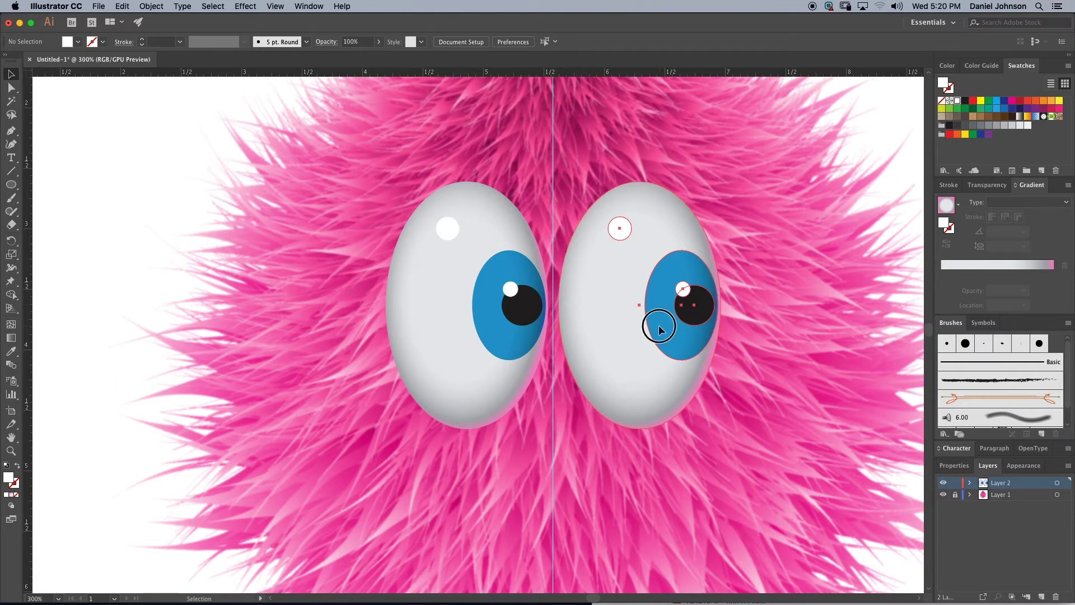
double_click(657, 328)
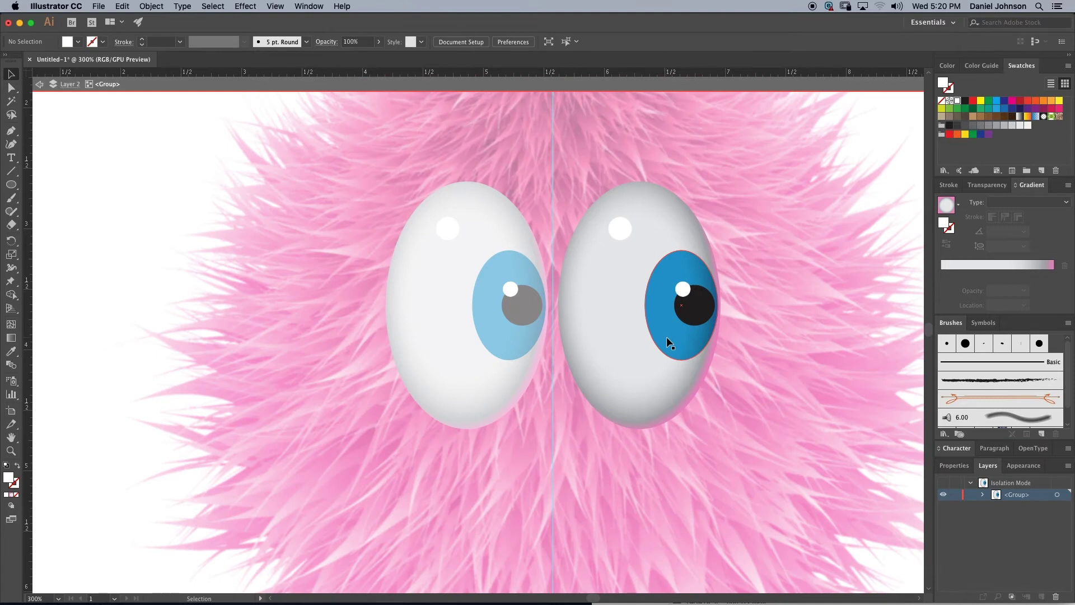
Step: Move the right eye's blue iris and black pupil together horizontally to the inner edge of that eye
left_click(693, 316)
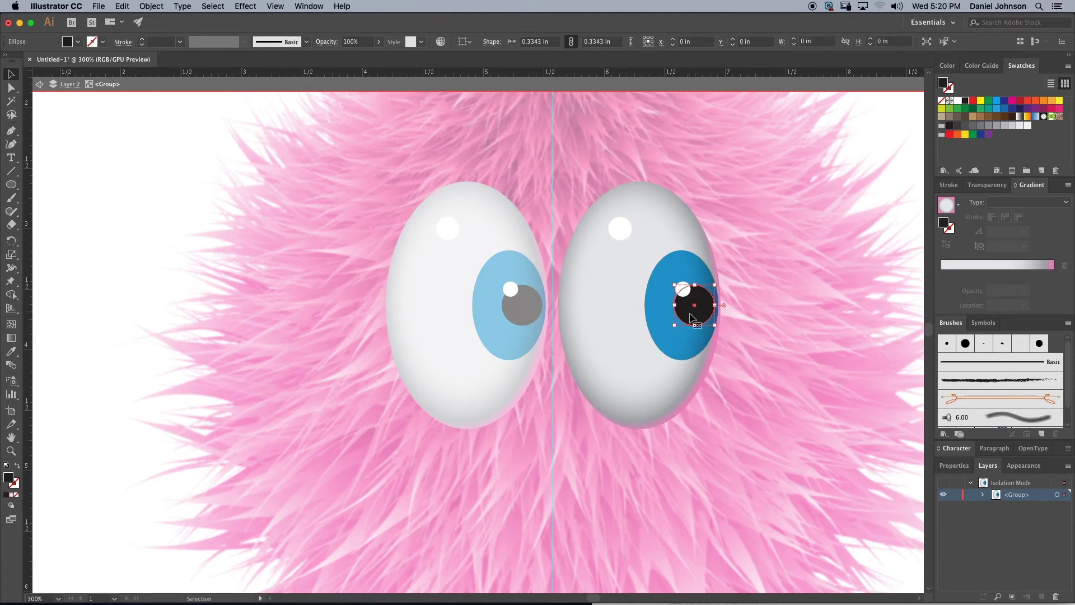
left_click(659, 314, "shift")
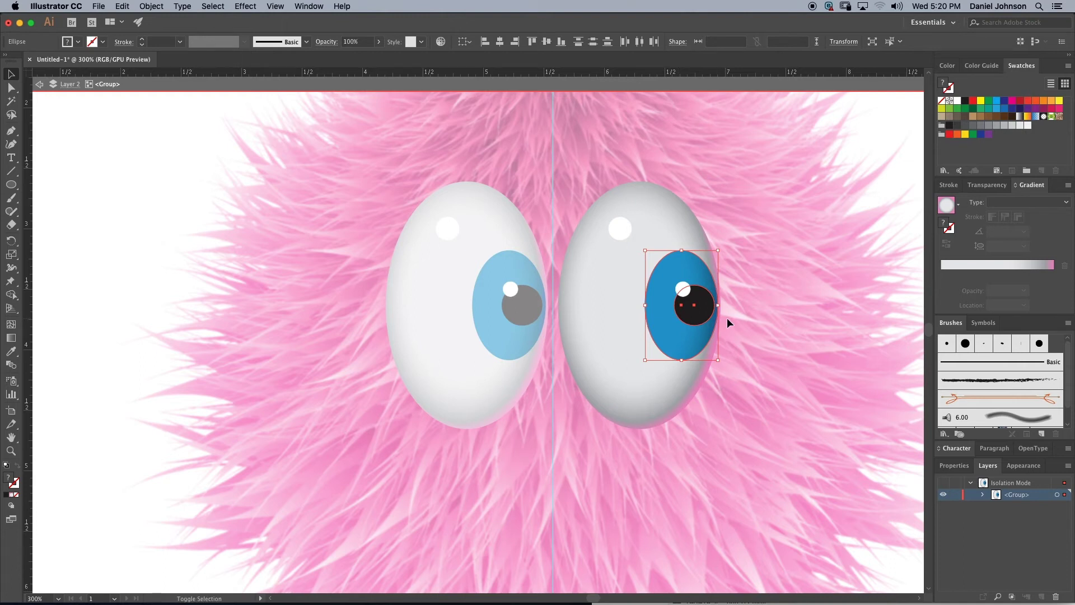
key("shift+Left")
key("shift+Left")
key("shift+Left")
key("shift+Left")
key("shift+Left")
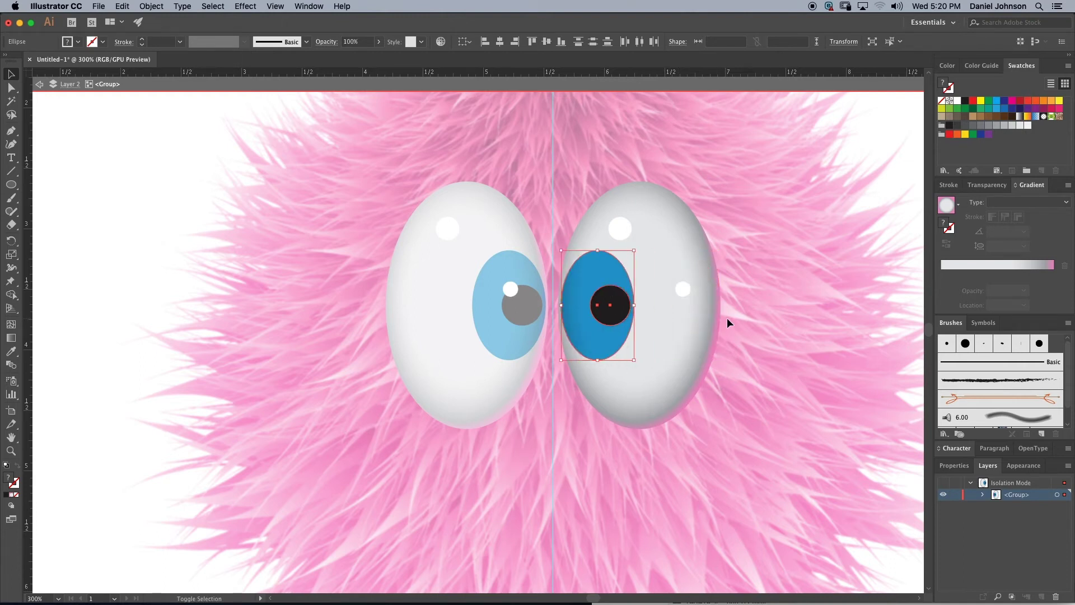
left_click(640, 317)
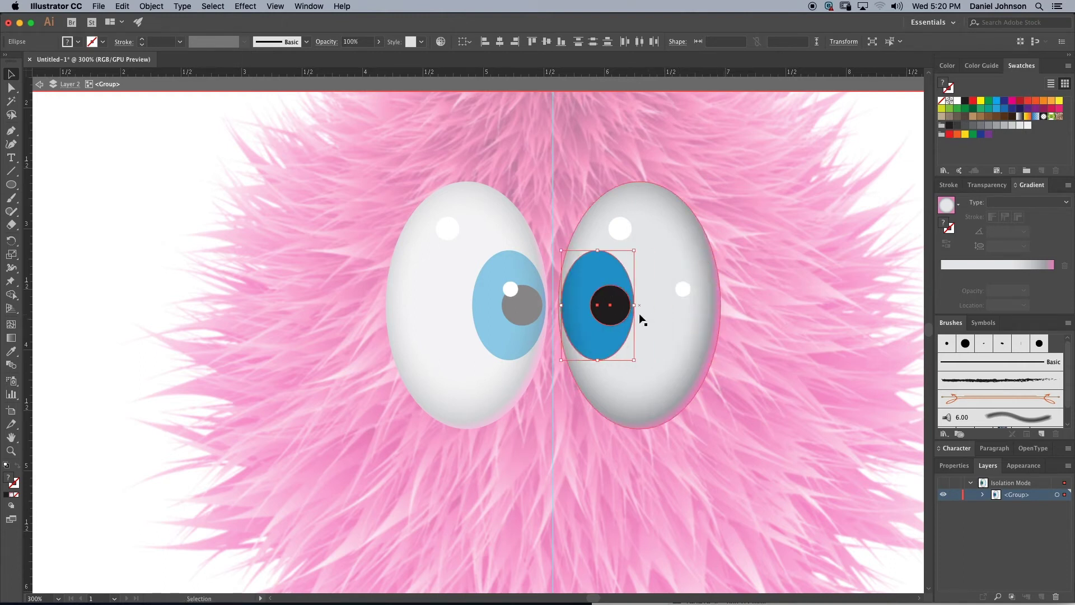
Step: Shift the right eye's black pupil to the inner edge of its blue iris so the eye looks toward the centre
left_click(608, 310)
key("shift+Left")
key("shift+Left")
key("Right")
key("Right")
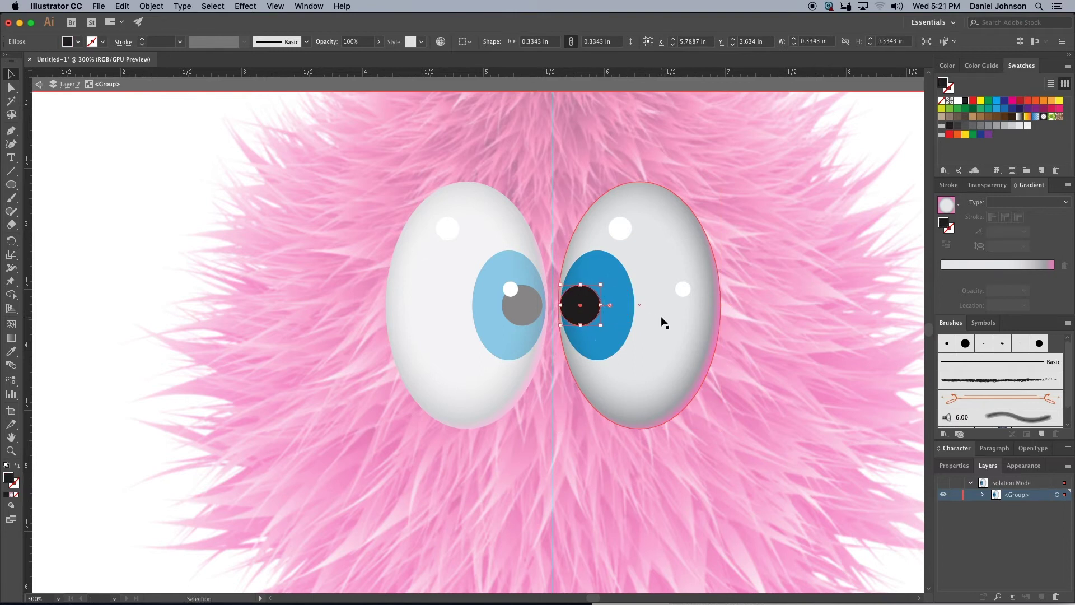
key("Right")
key("Right")
left_click(716, 314)
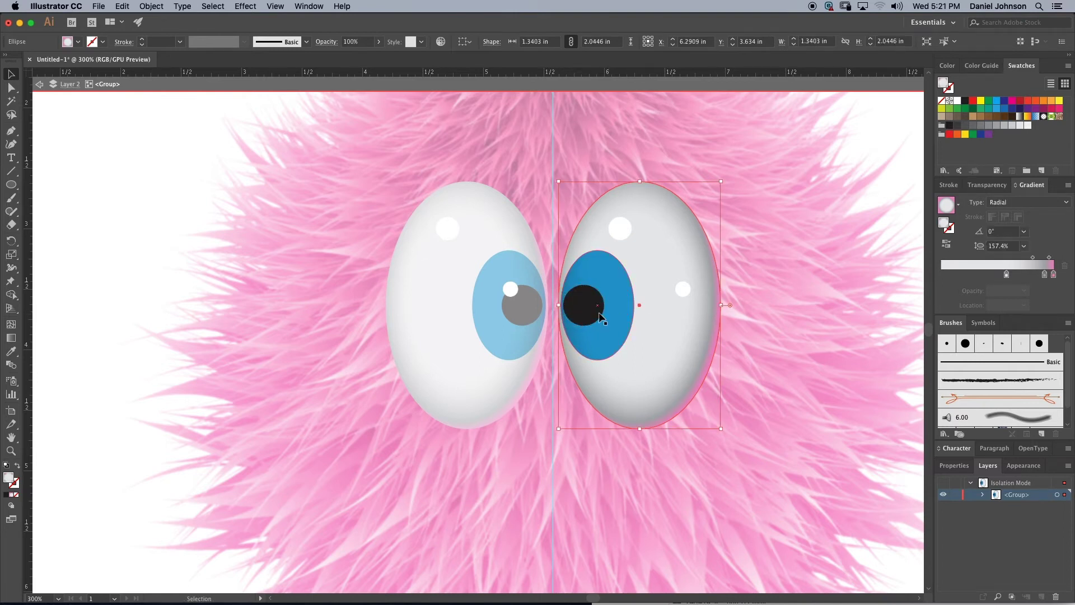
left_click(594, 314)
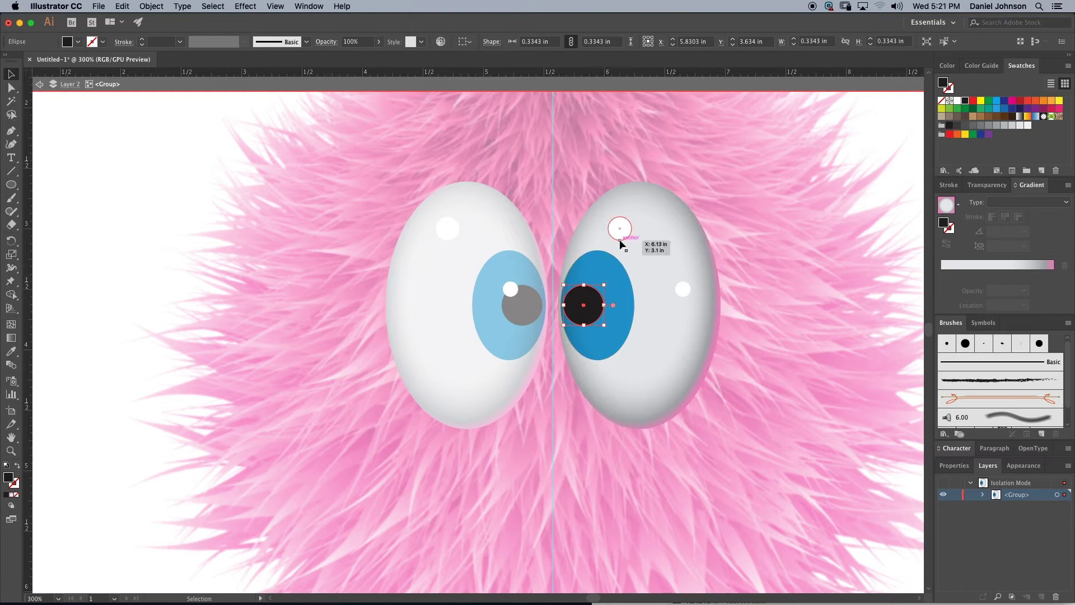
Step: Nudge the right eye's large highlight up and inward, place its small highlight on the pupil's upper edge, and exit the group's isolation
left_click_drag(622, 234, 610, 228)
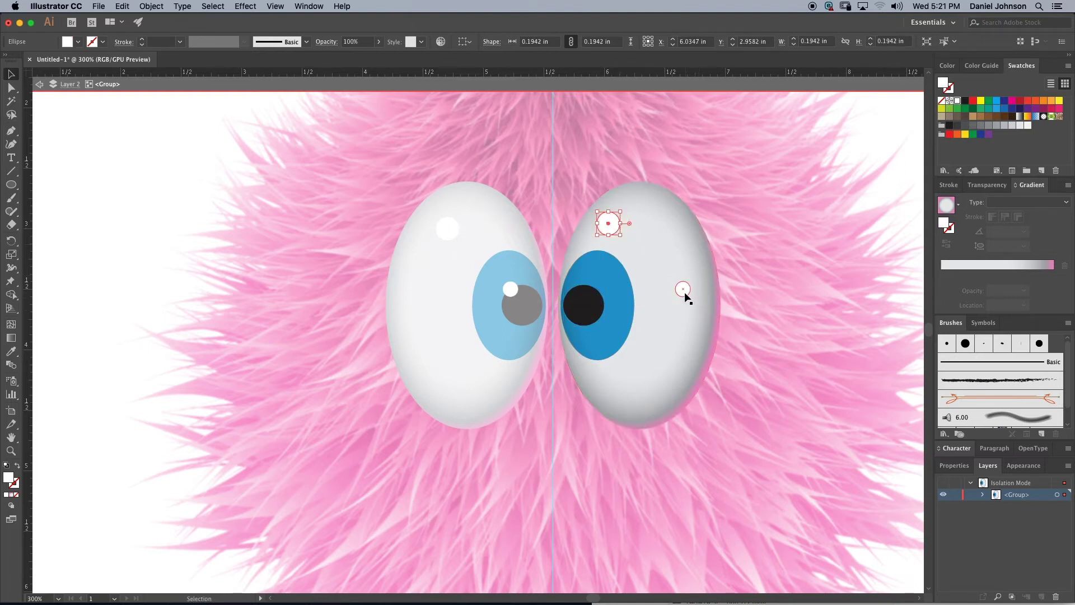
left_click_drag(683, 289, 575, 288)
left_click(675, 251)
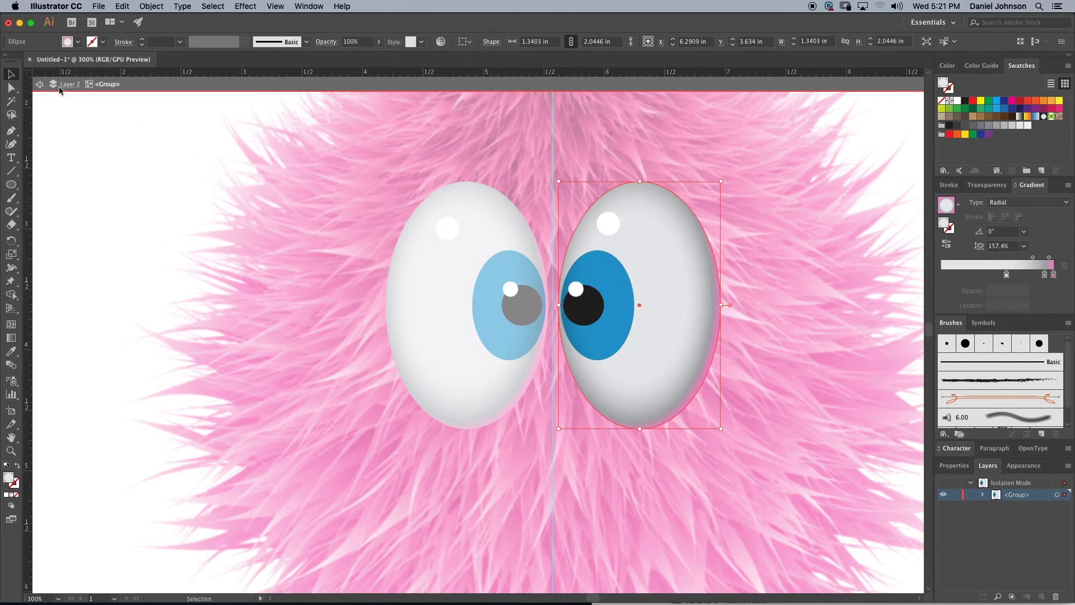
left_click(39, 84)
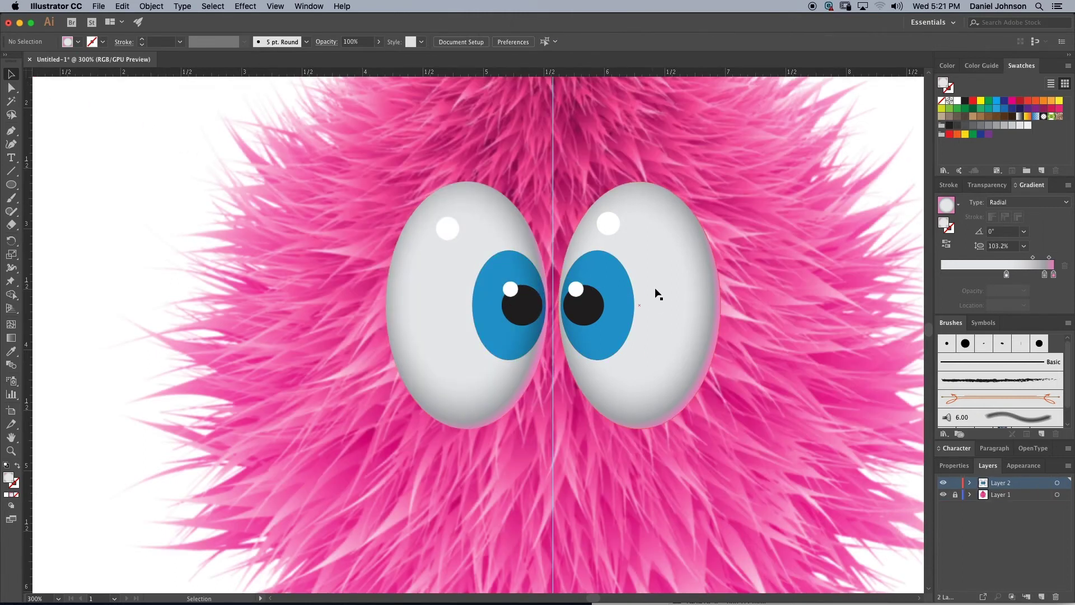
Step: Start a Drop Shadow effect in Multiply mode on the left eye group, with the preview turned on
key("super+minus")
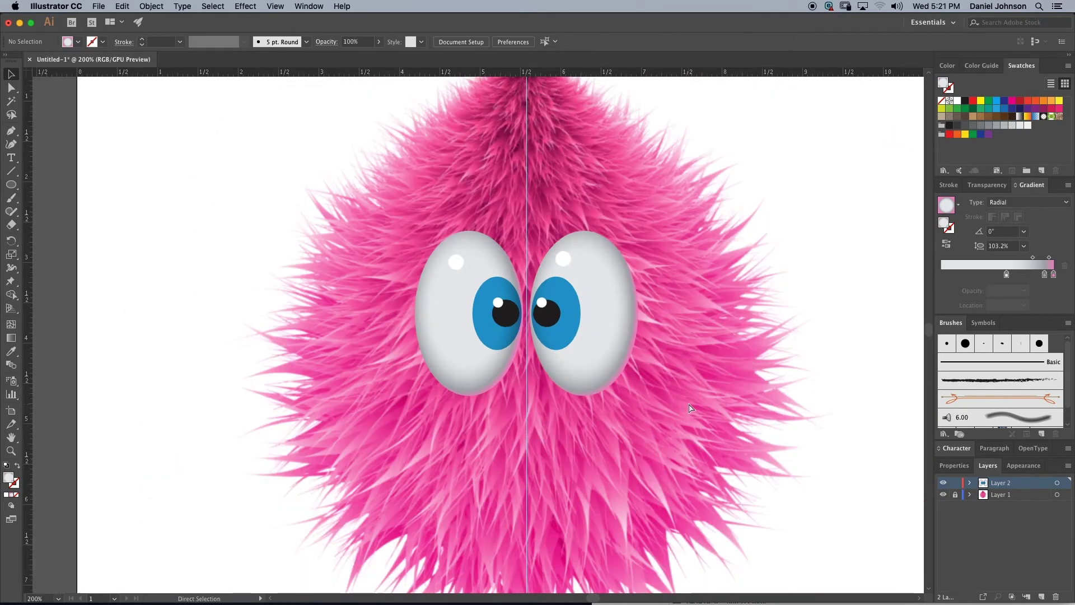
key("v")
left_click(475, 372)
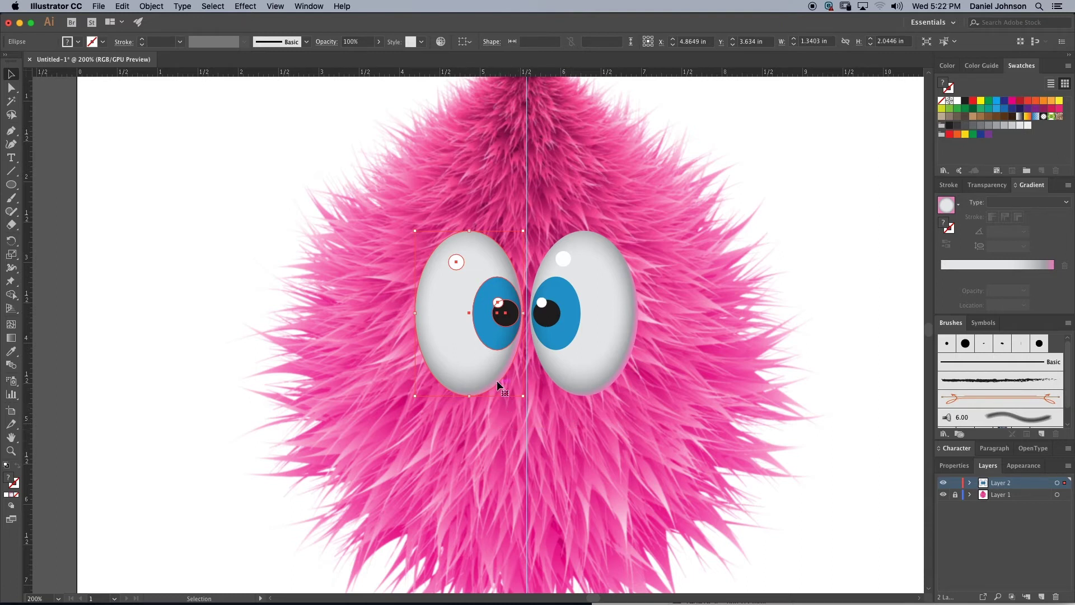
left_click(592, 440)
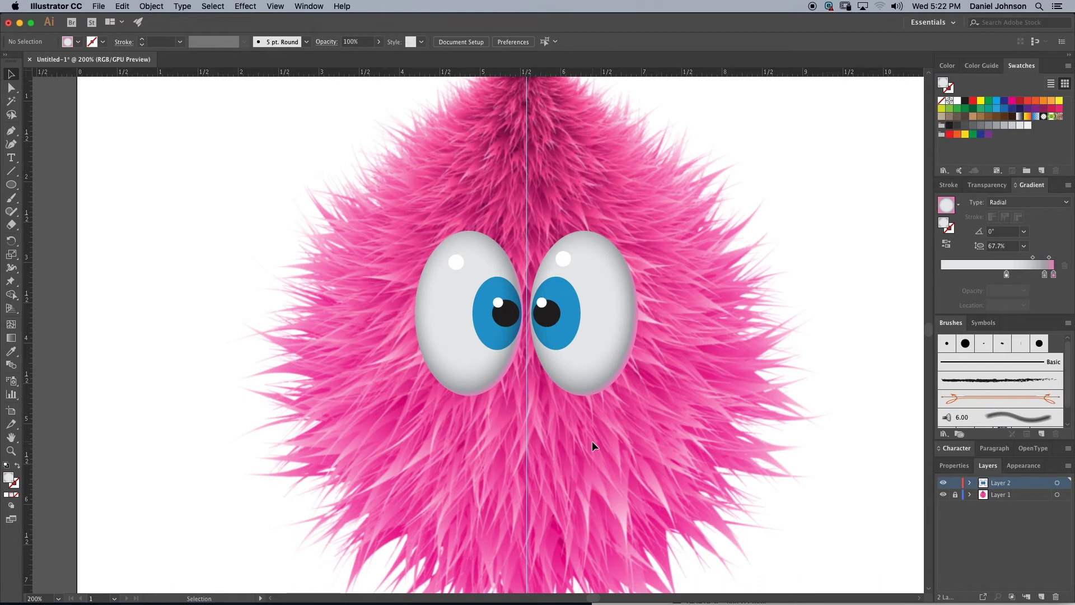
left_click(480, 320)
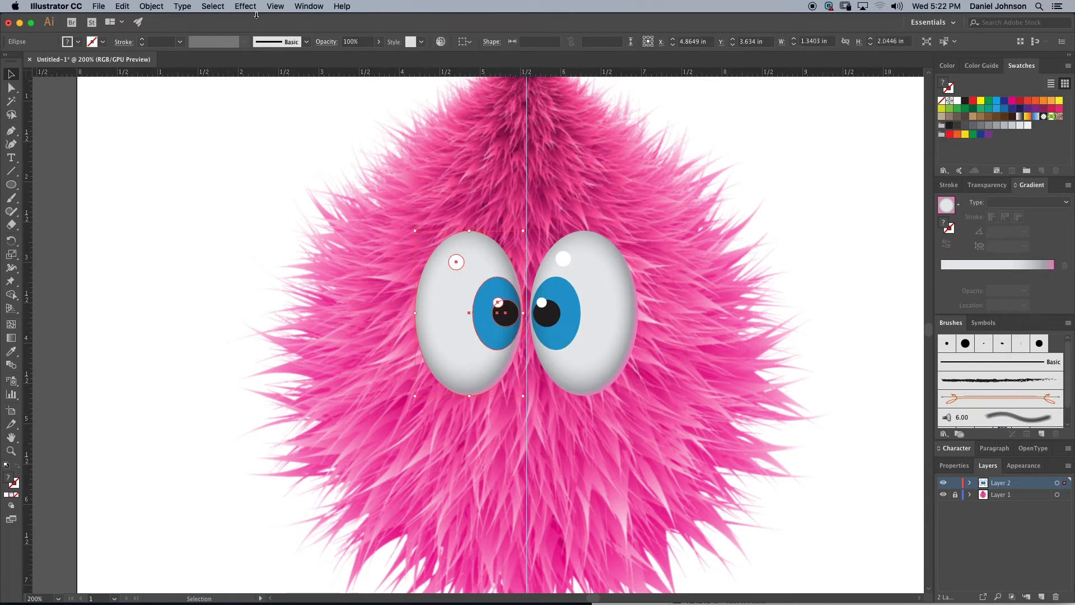
left_click(1023, 465)
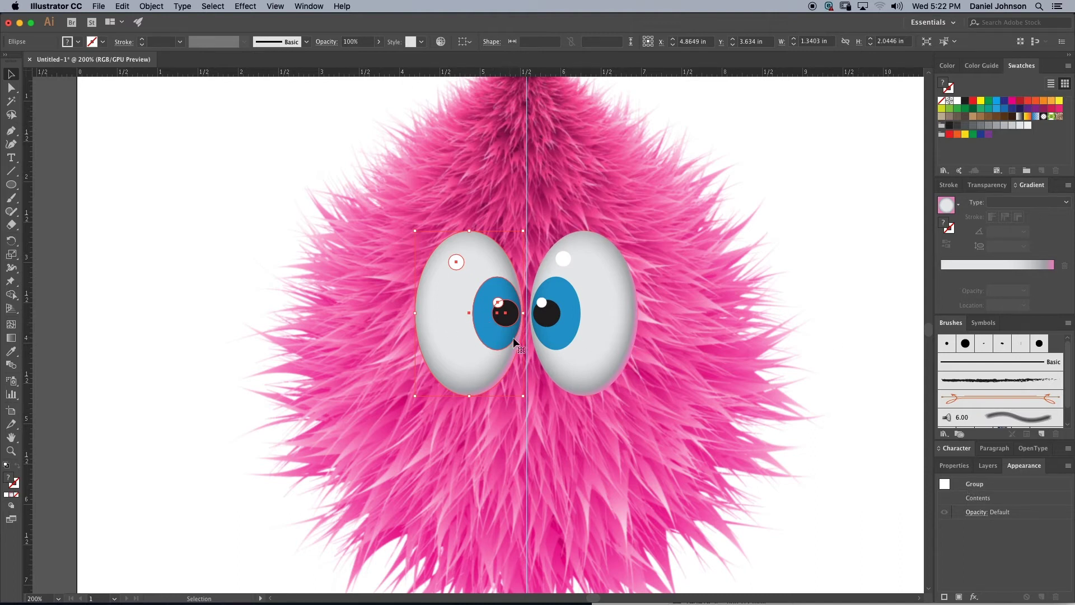
left_click(244, 6)
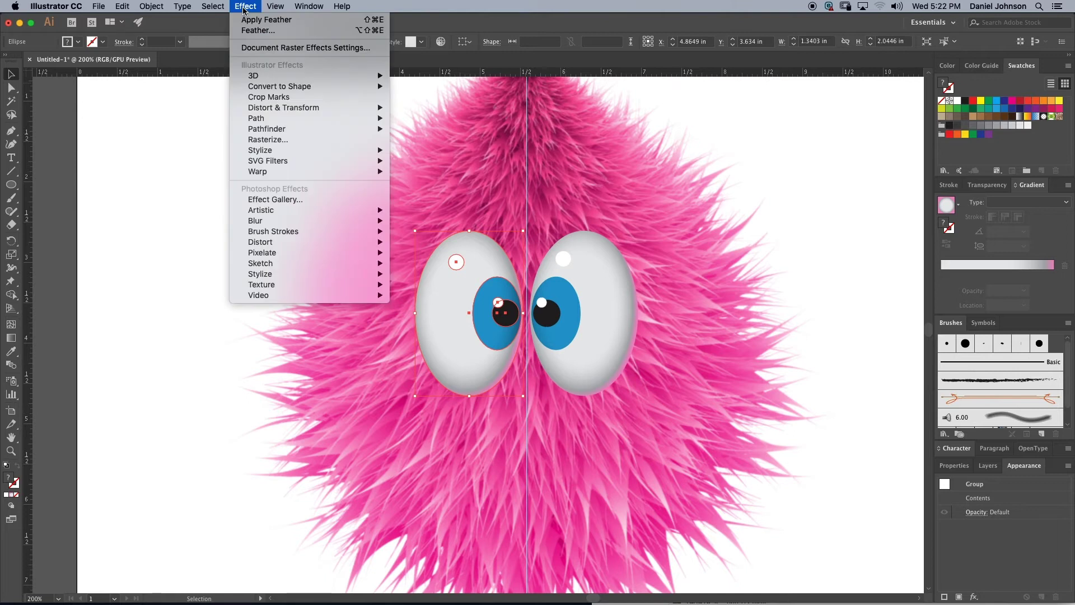
mouse_move(369, 150)
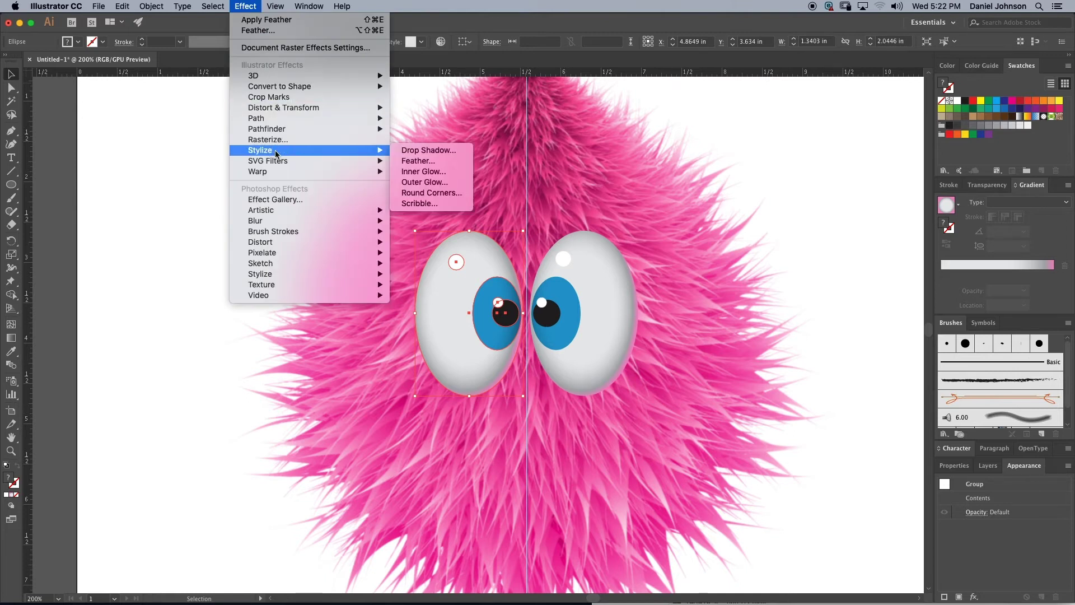
left_click(429, 150)
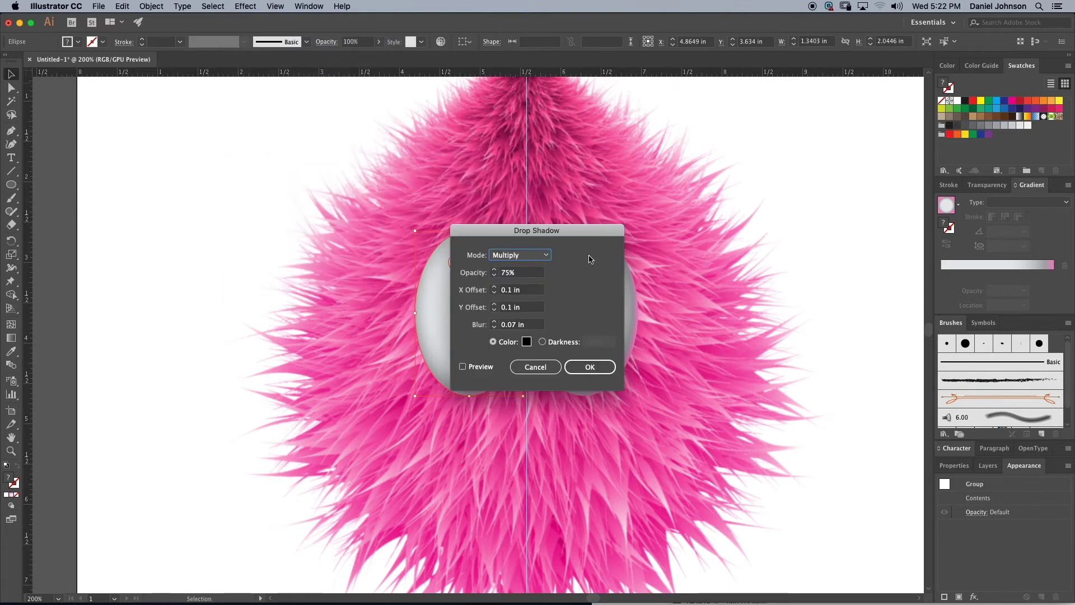
left_click_drag(573, 234, 763, 185)
left_click(650, 320)
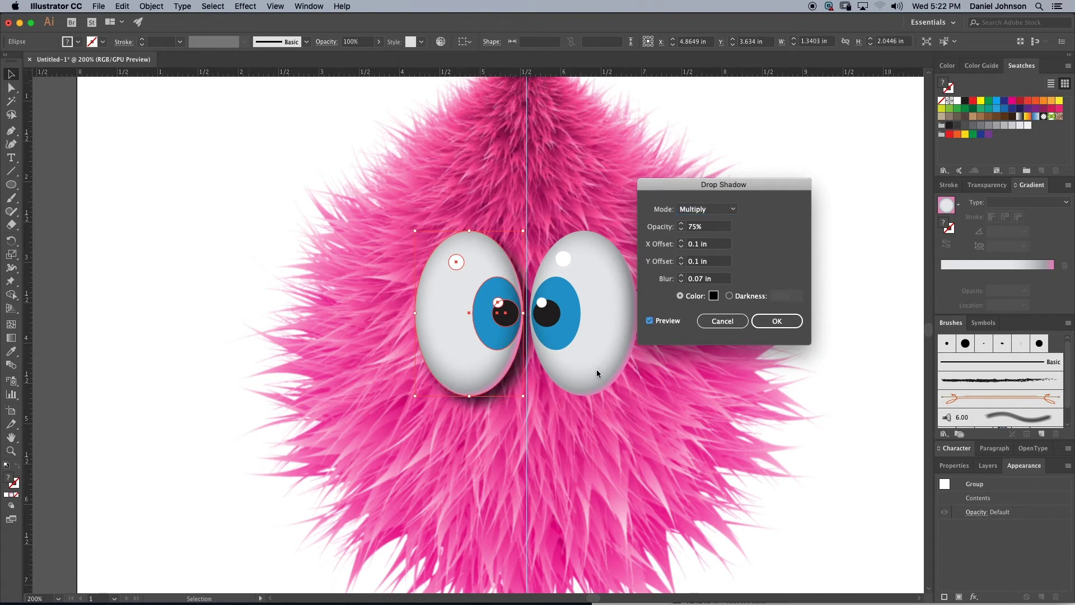
Step: Set the drop shadow's colour to the dark magenta 75144E
left_click(714, 296)
left_click_drag(540, 208, 721, 308)
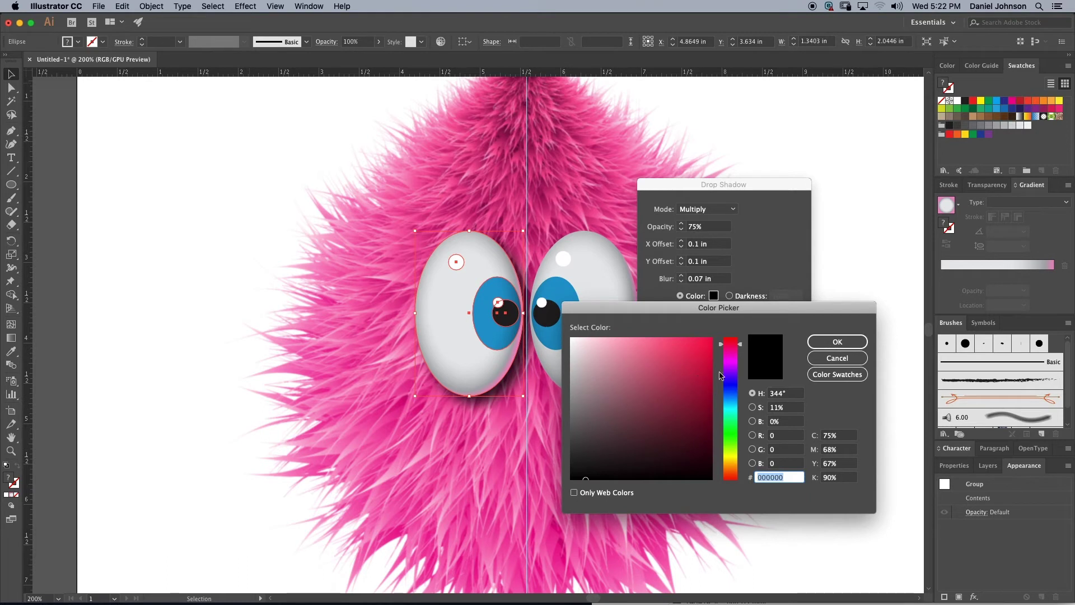
left_click_drag(739, 343, 739, 350)
left_click_drag(695, 405, 689, 414)
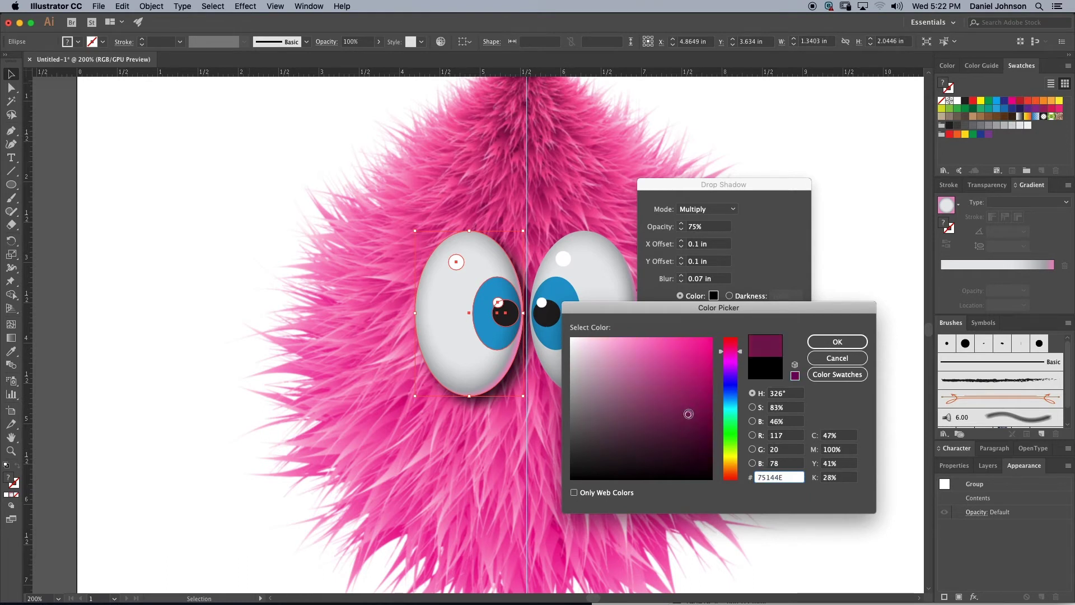
left_click(837, 341)
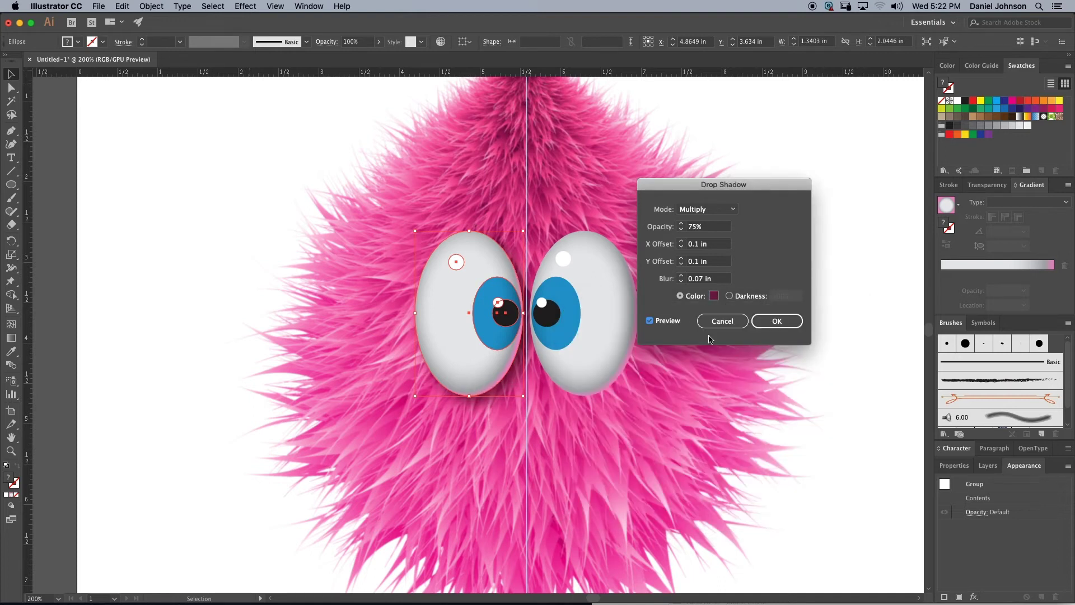
Step: Set the drop shadow's blur to 0.2 in and its opacity to 100%
left_click(681, 276)
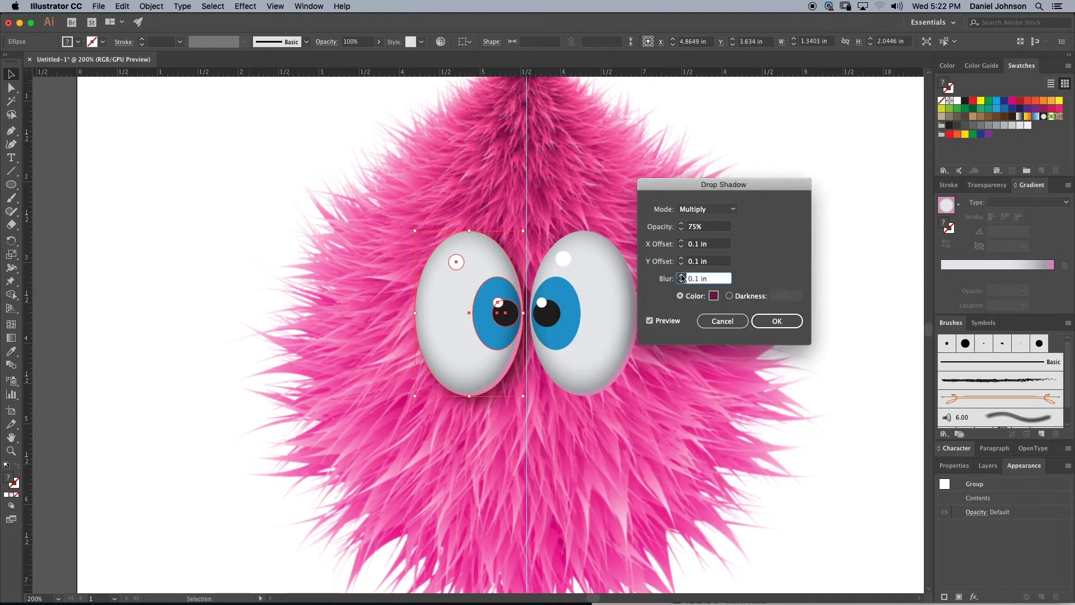
left_click(681, 277)
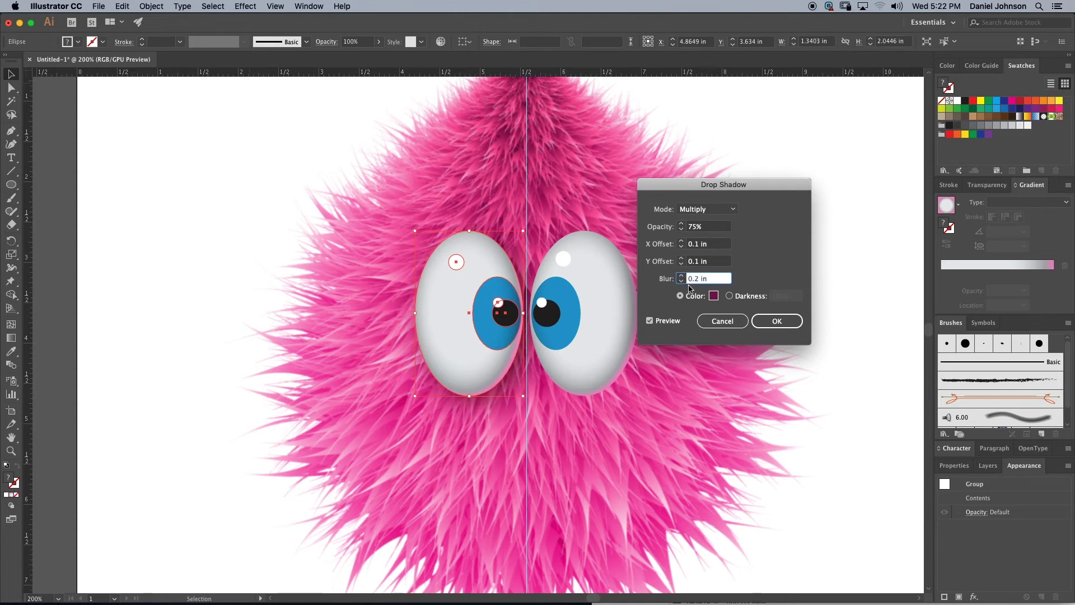
left_click(682, 226)
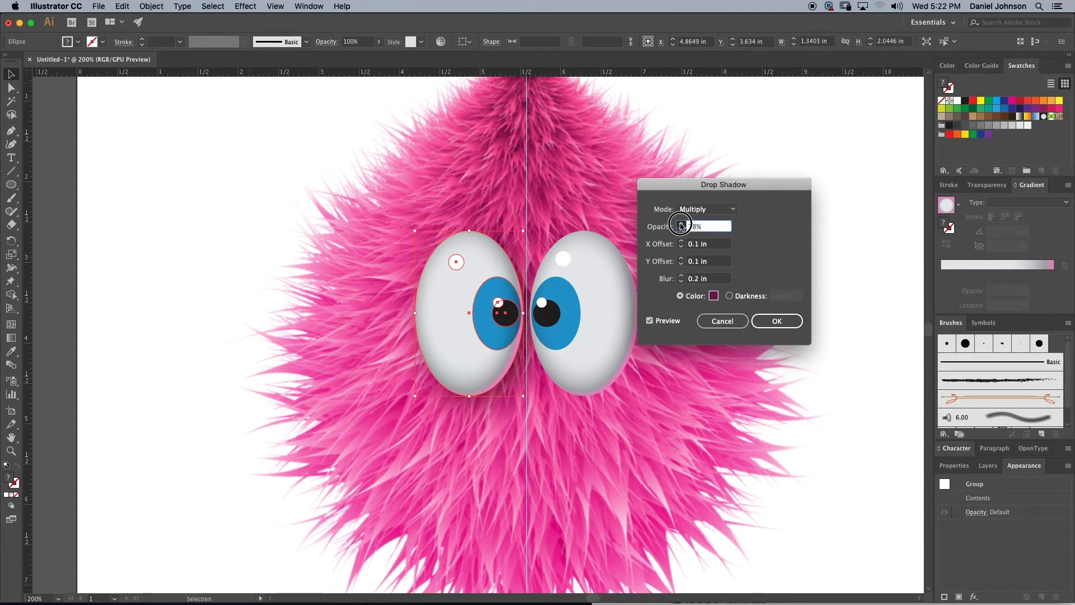
left_click(681, 225)
left_click_drag(697, 227, 674, 223)
type("100")
Step: Set the shadow's X offset to 0.2 in and its blur to 0.3 in, and apply the effect to the left eye
left_click(681, 241)
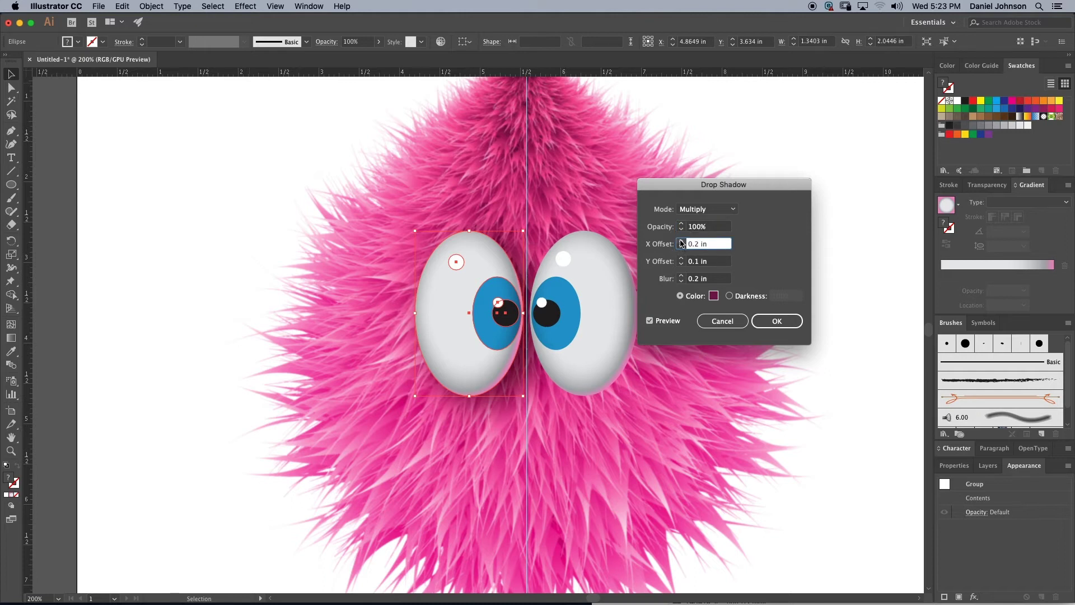
left_click(680, 241)
left_click(680, 241)
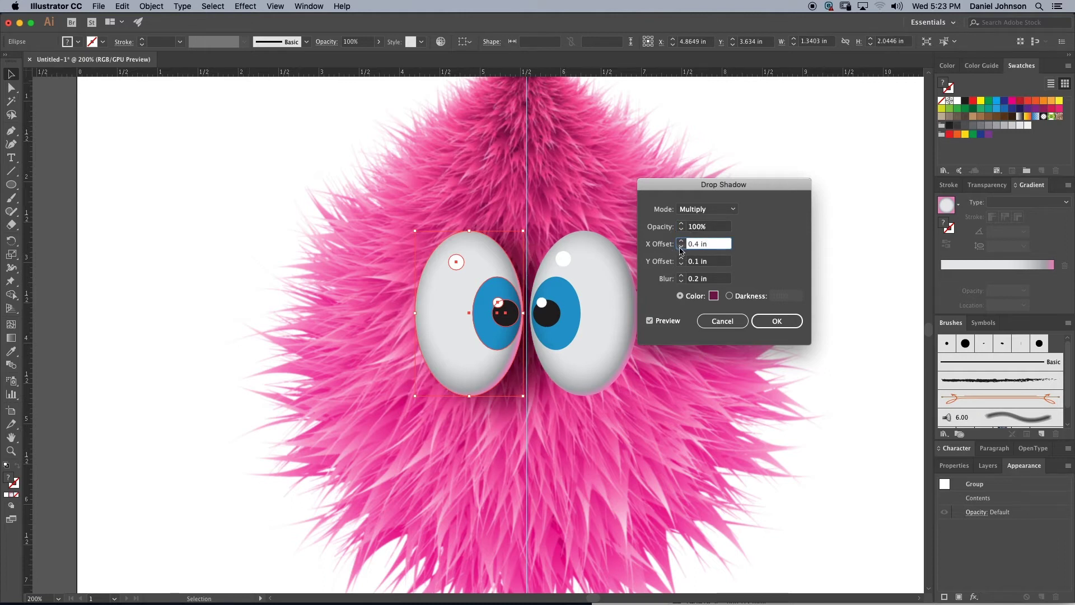
left_click(681, 247)
left_click(680, 248)
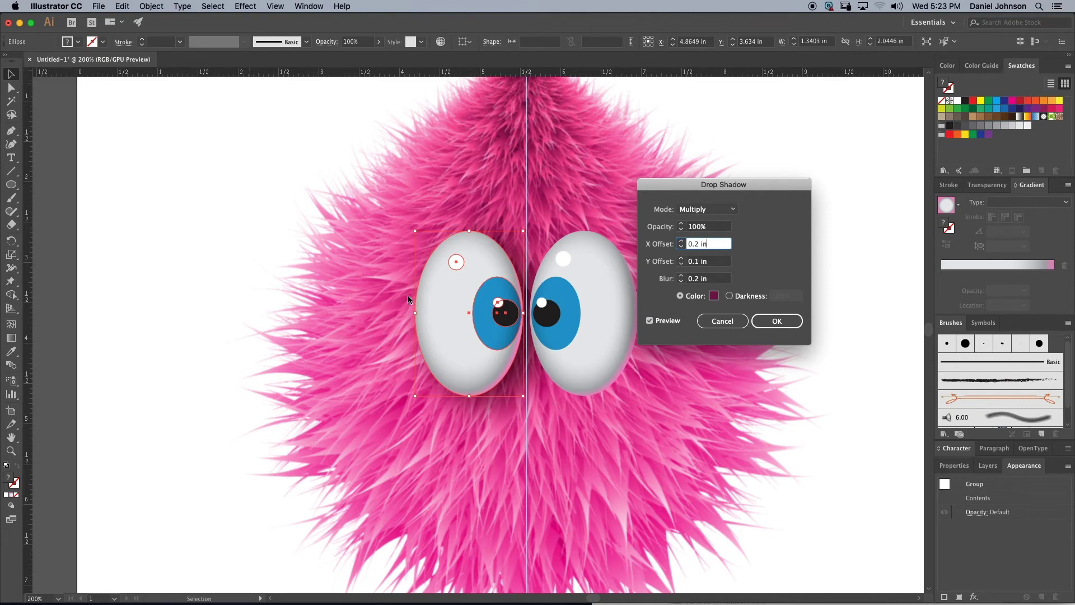
left_click(681, 276)
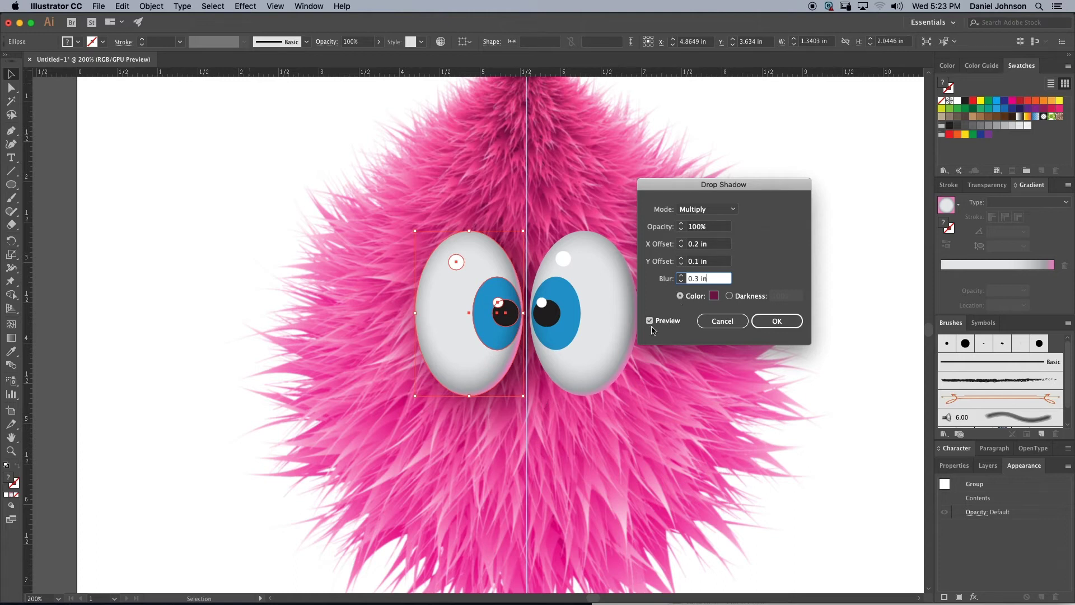
left_click(765, 322)
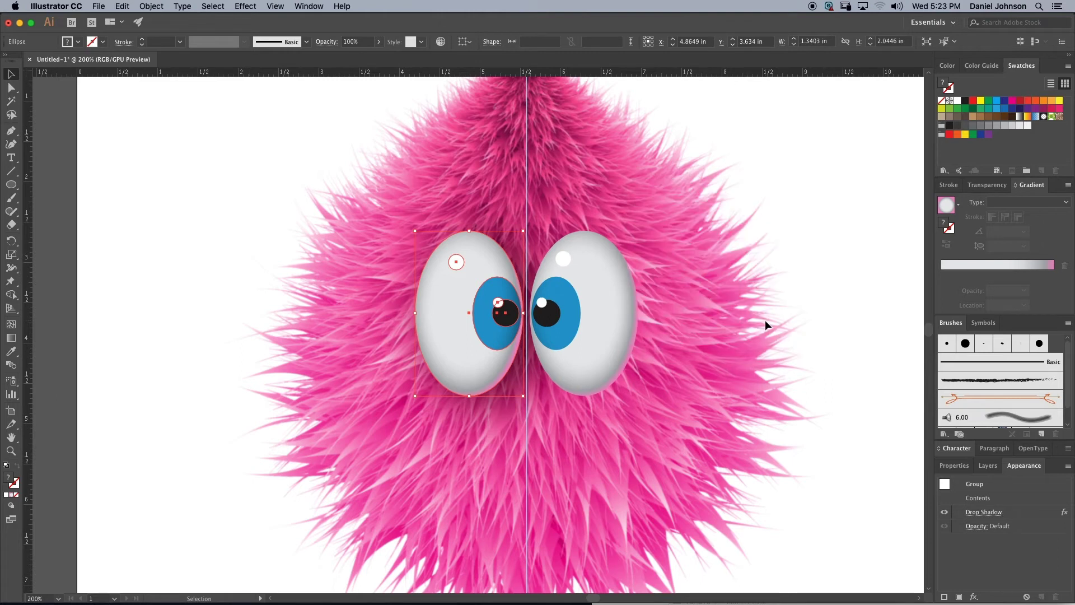
Step: Apply the same drop shadow to the right eye group and clear the selection
left_click(620, 336)
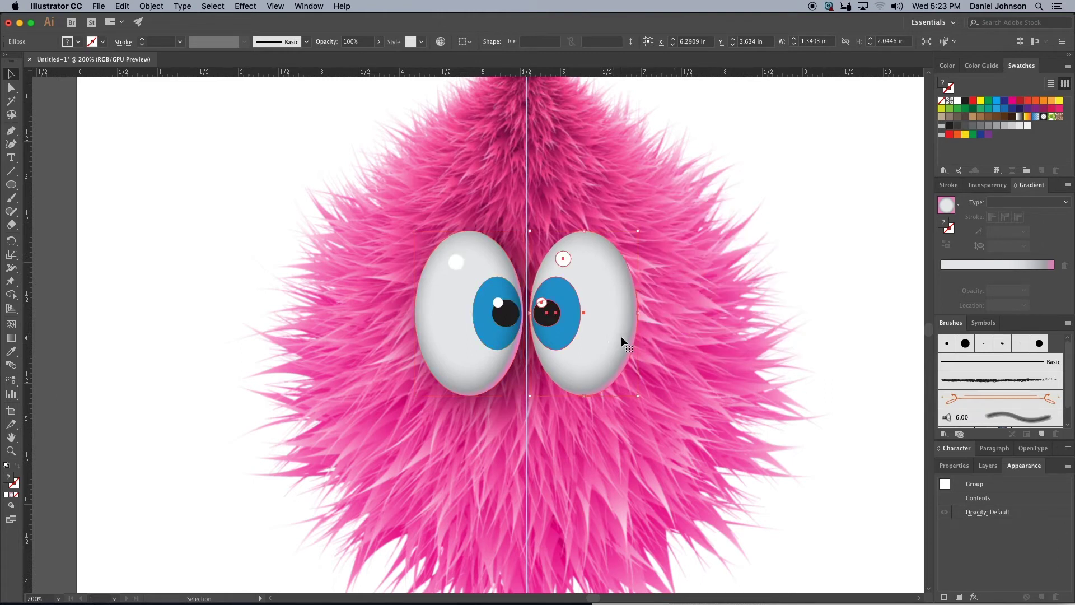
left_click(248, 7)
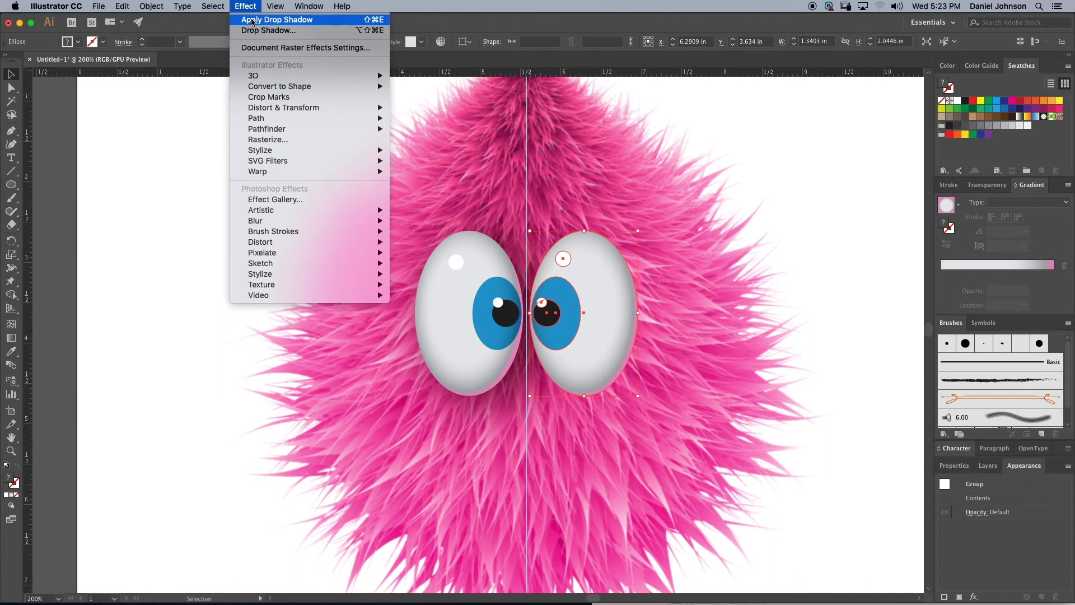
left_click(252, 20)
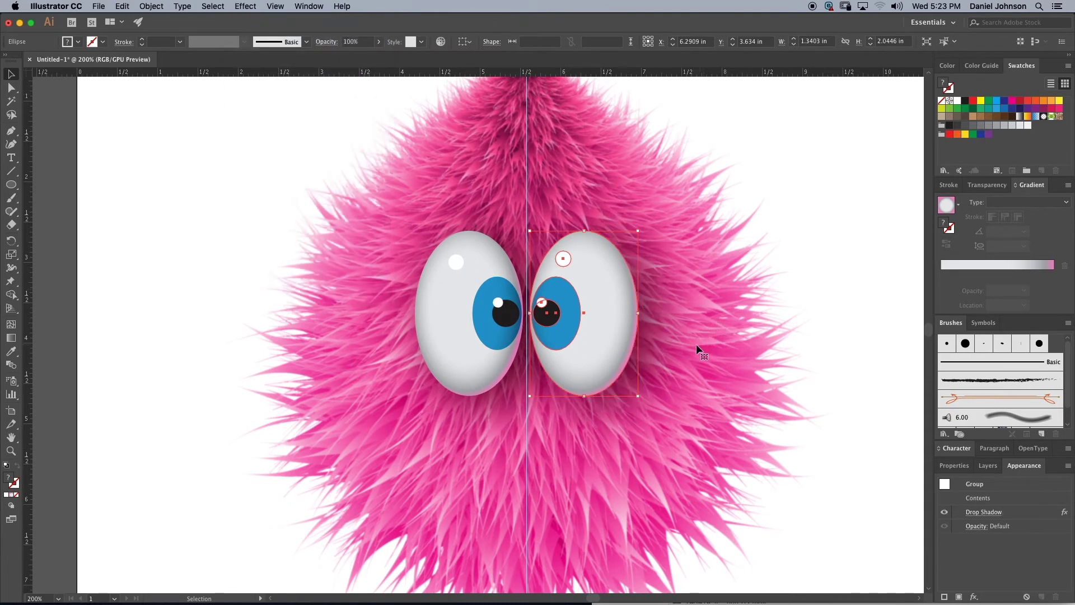
left_click(835, 321)
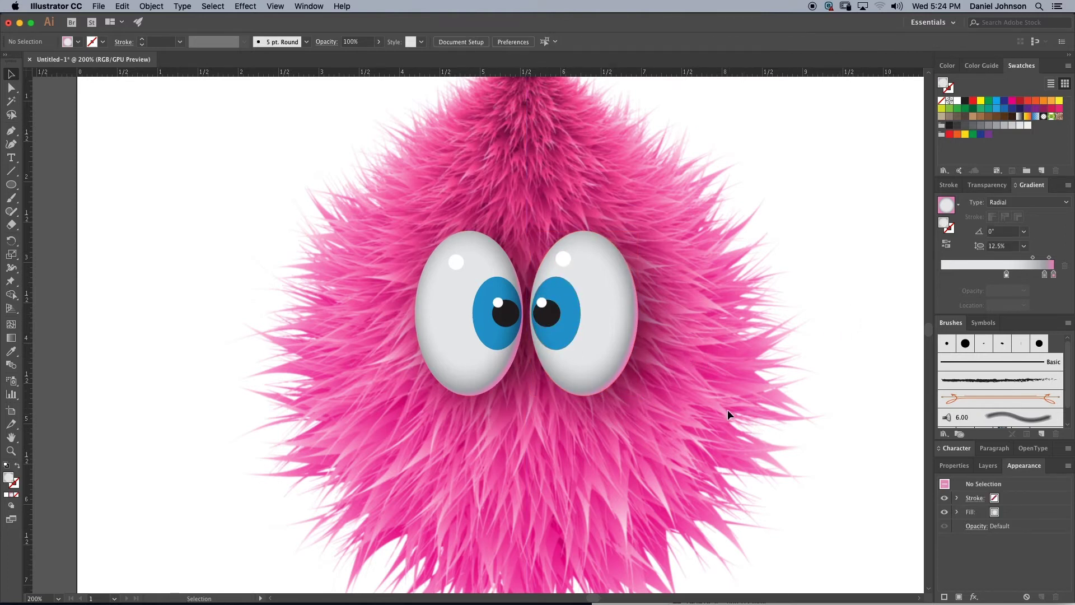
left_click_drag(728, 412, 697, 335)
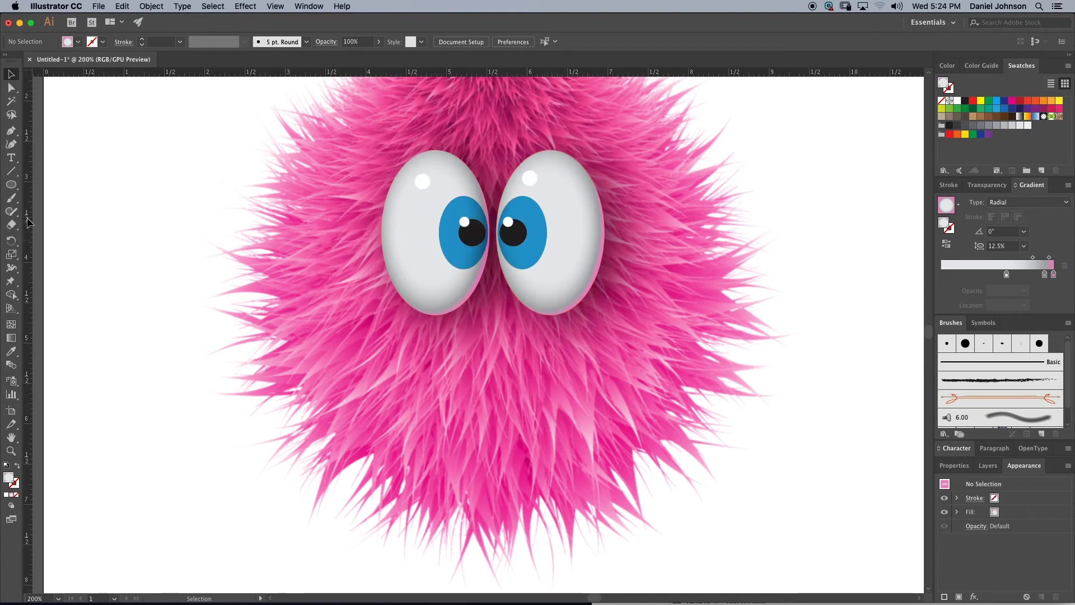
Step: Draw a circle about 1.14 in wide for the nose below the eyes and fill it with a white-to-black radial gradient
left_click(13, 186)
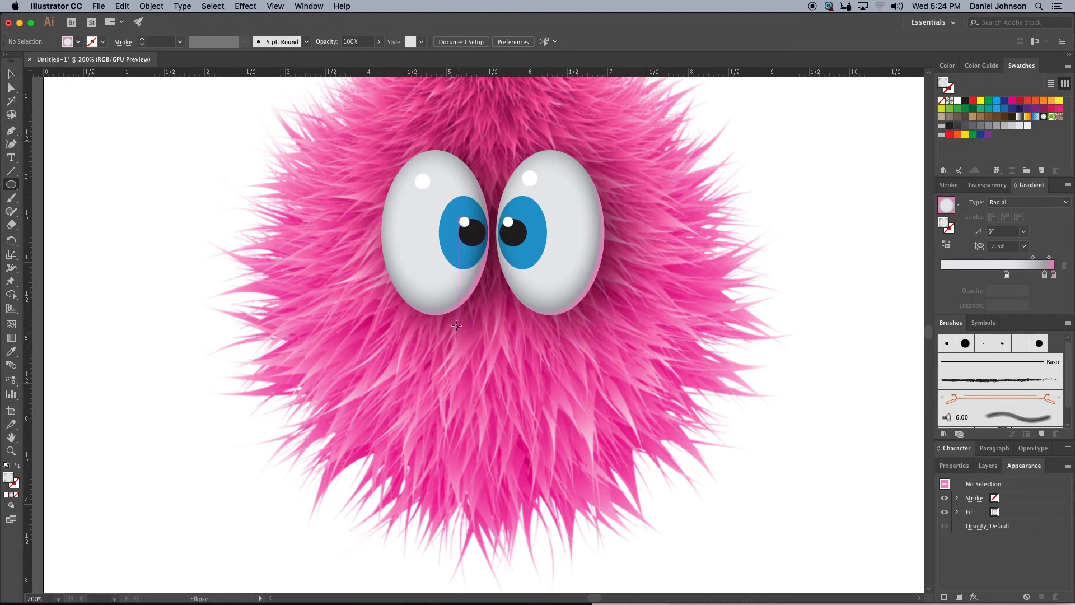
left_click_drag(456, 326, 548, 416)
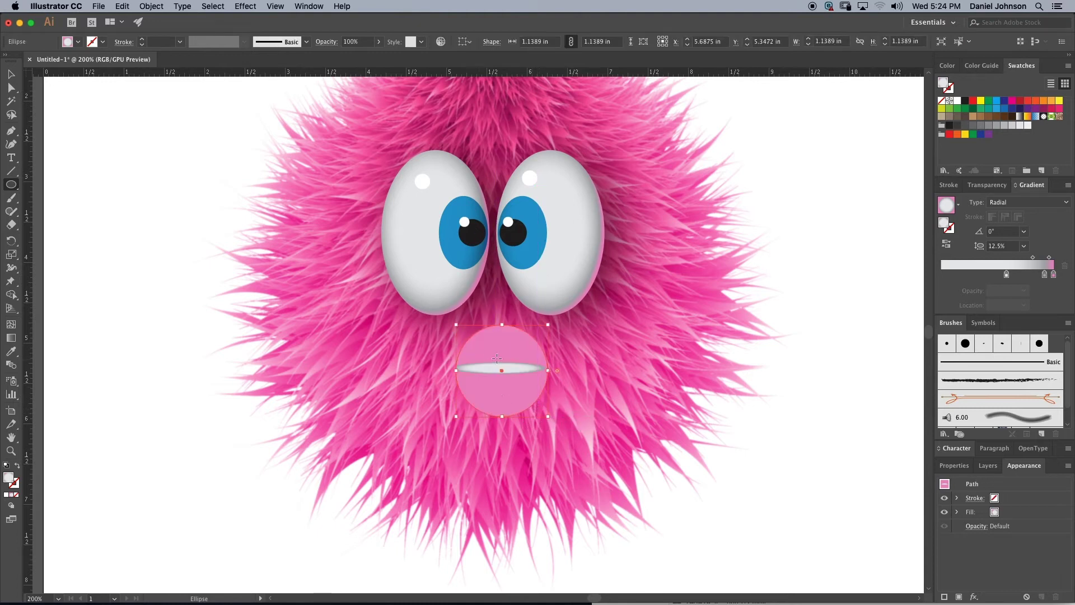
left_click(77, 42)
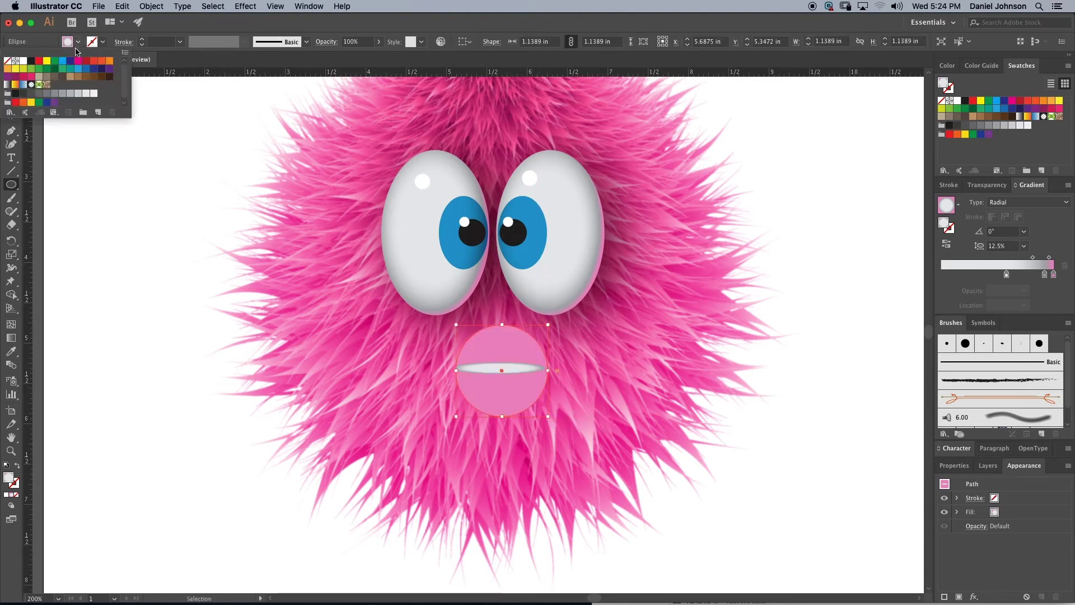
left_click(7, 84)
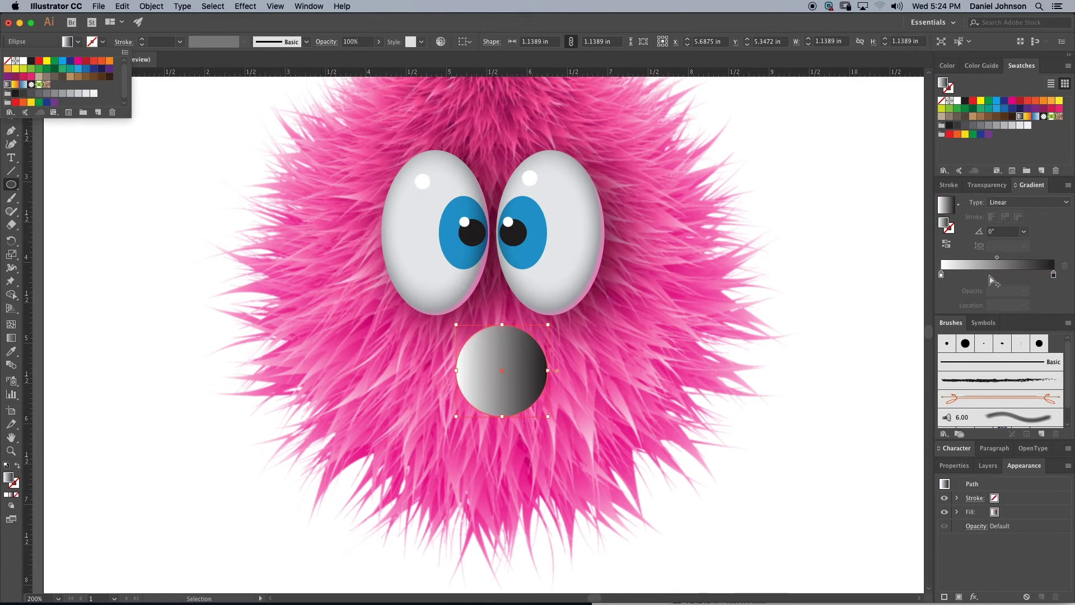
left_click(1007, 203)
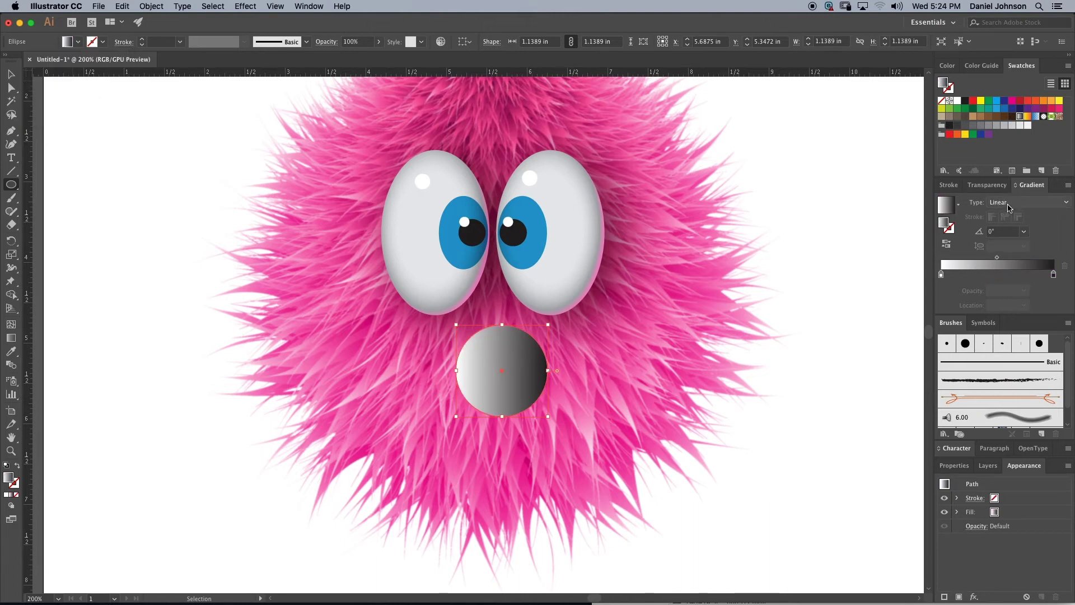
left_click(1007, 204)
left_click(1015, 227)
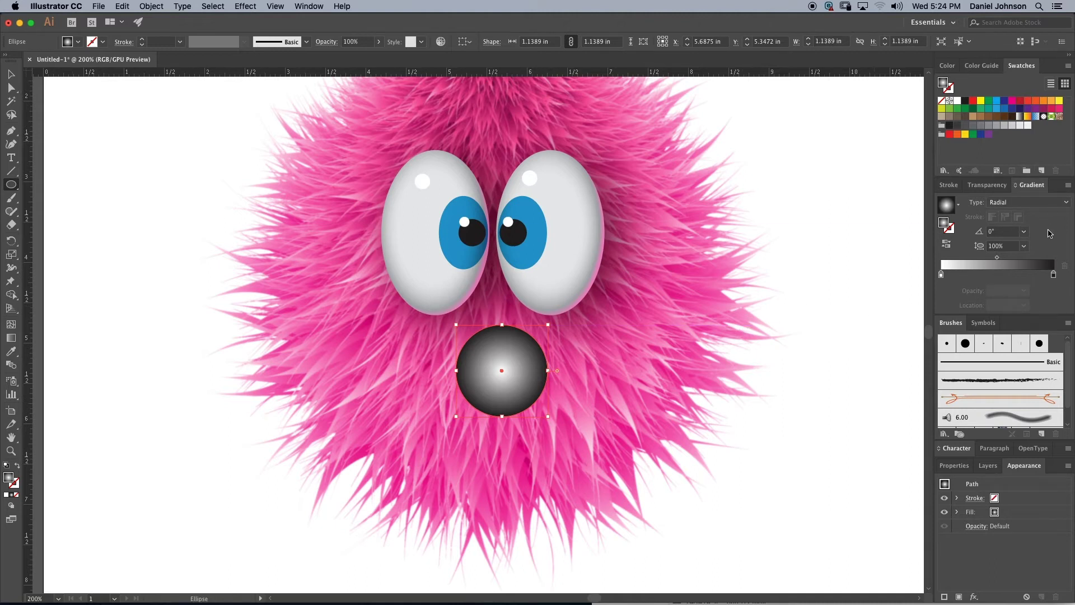
Step: Recolour the nose gradient with a red outer stop and an orange centre stop
double_click(1054, 276)
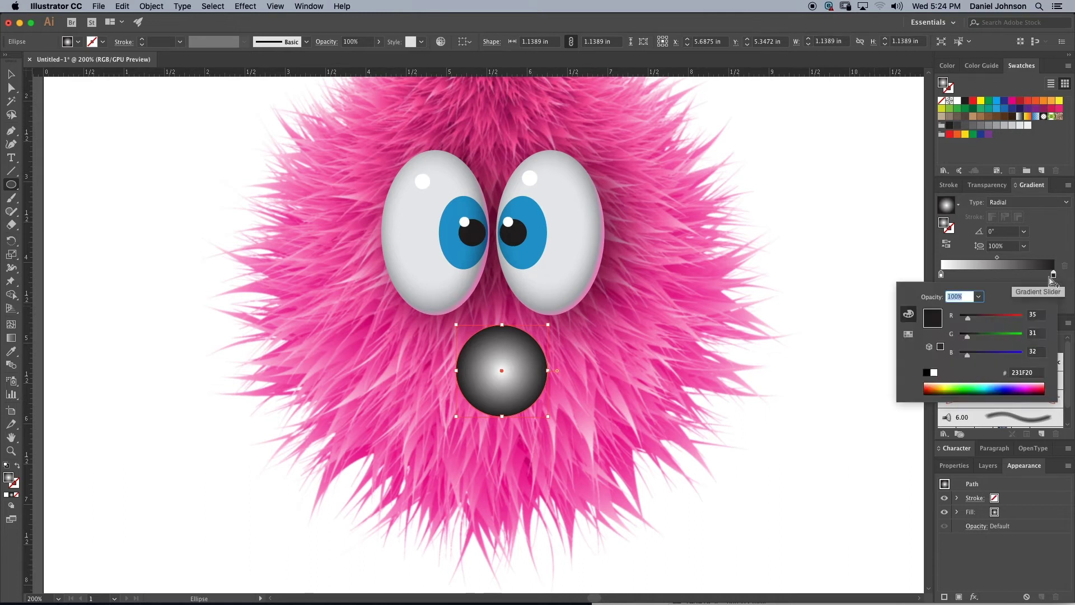
left_click(908, 334)
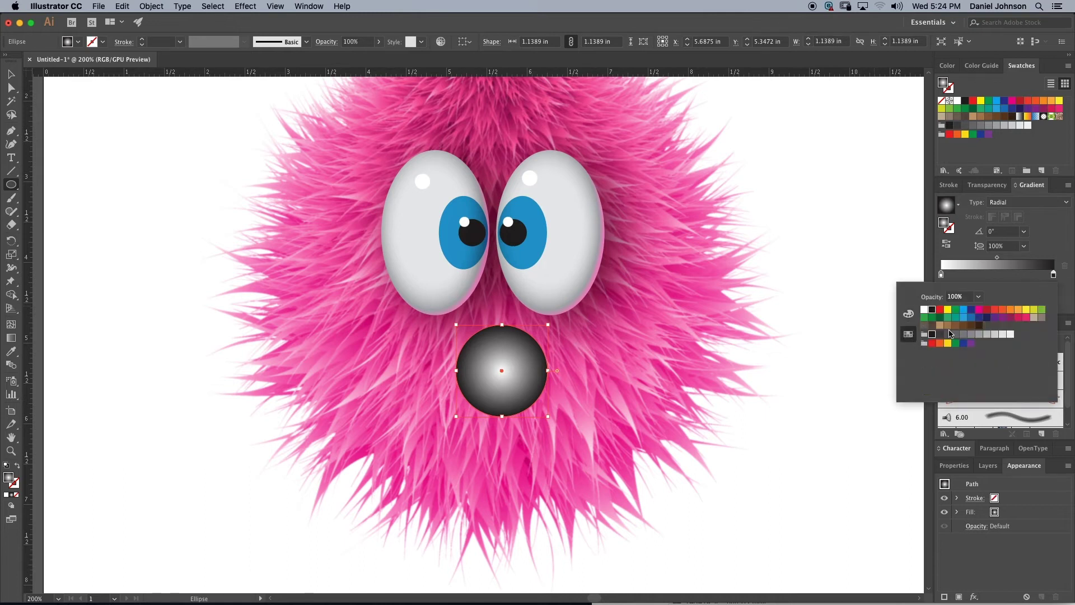
left_click(994, 309)
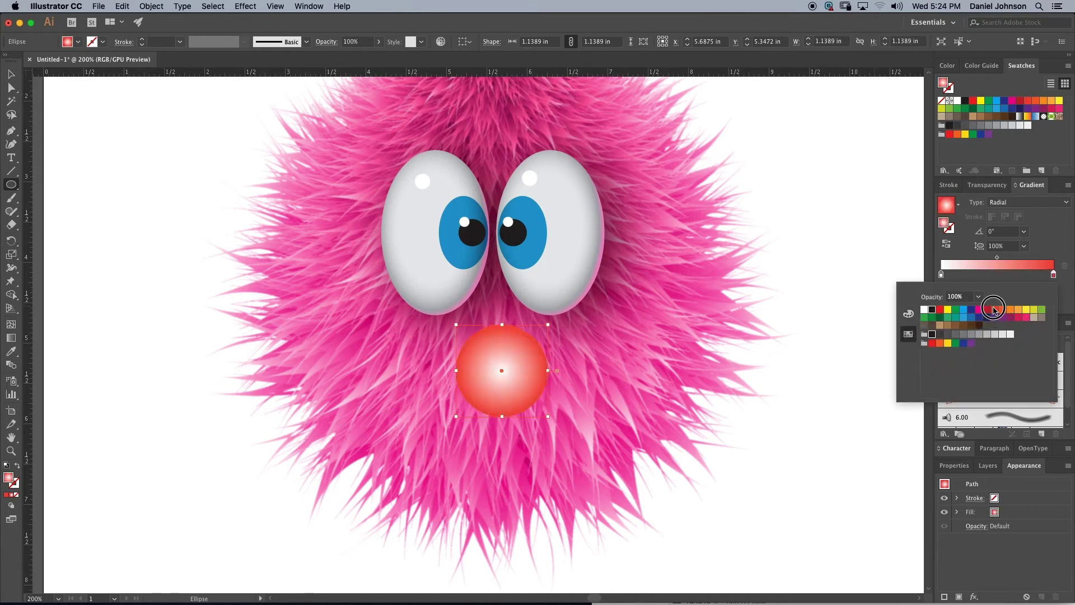
double_click(941, 275)
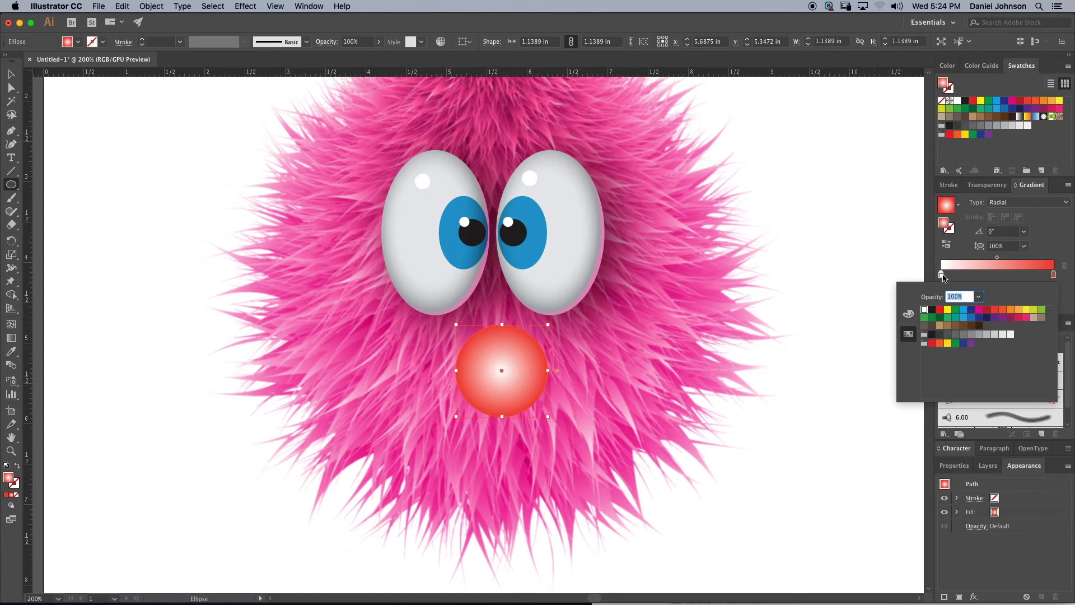
left_click(1042, 101)
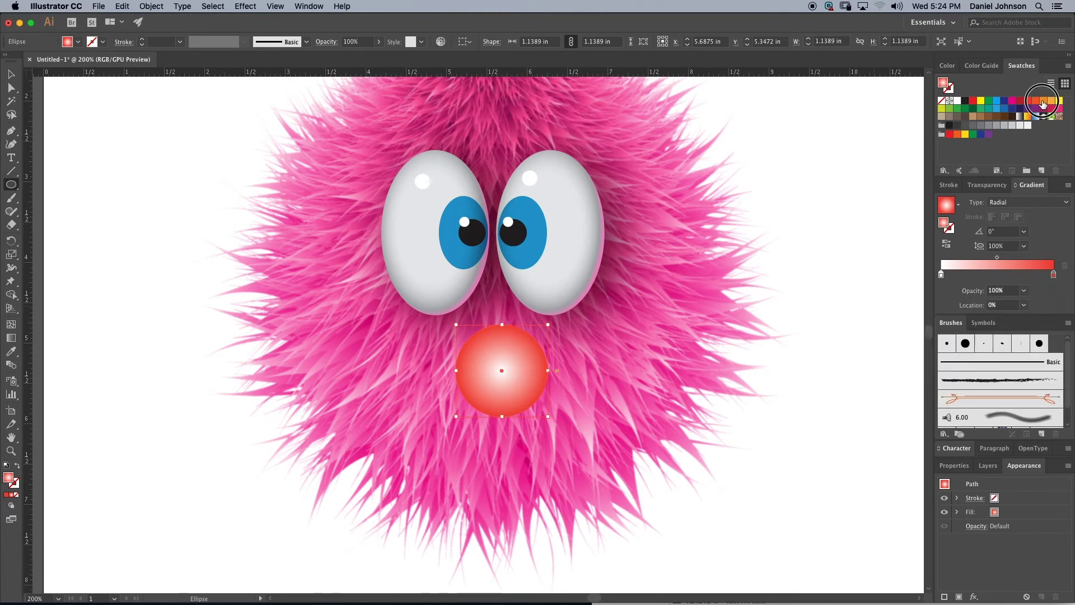
double_click(941, 274)
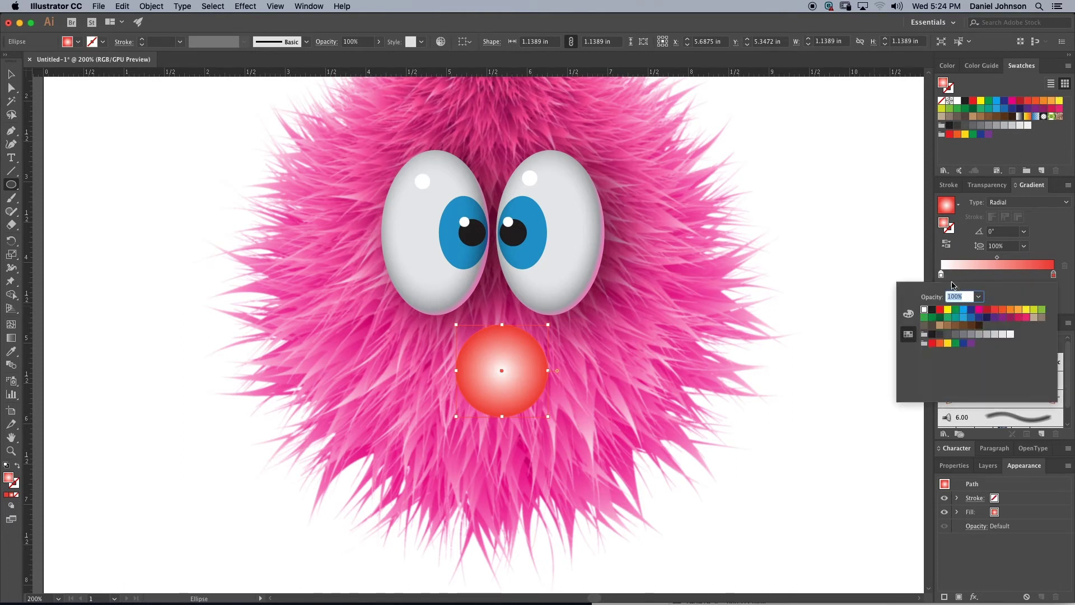
left_click(1019, 310)
left_click(1044, 233)
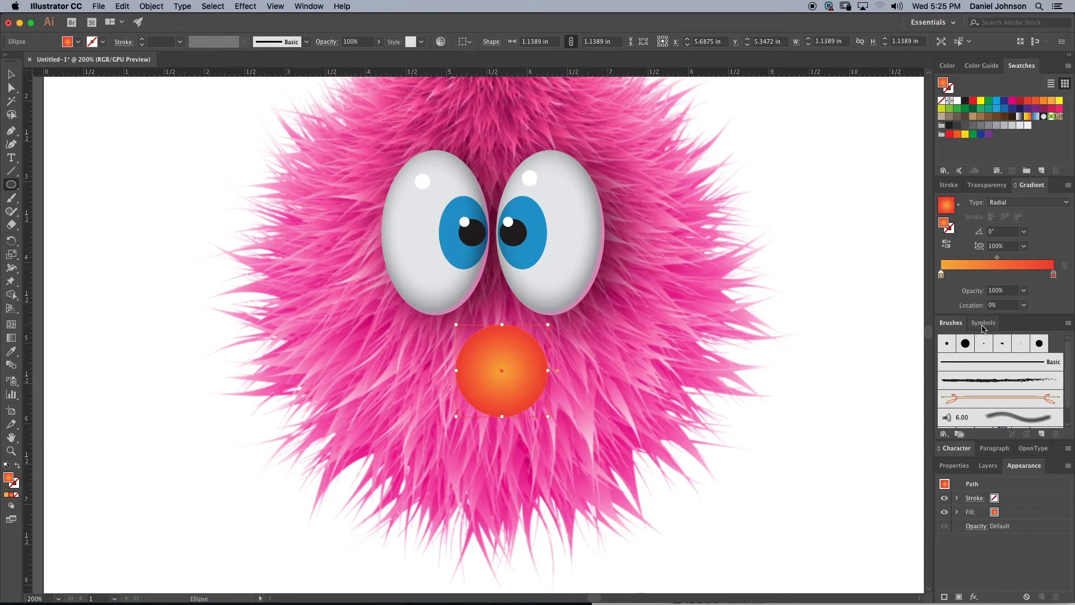
Step: Add a second red stop to the nose gradient at about 81.7% and make the outermost stop a darker red
left_click_drag(1053, 276, 1042, 278)
left_click(1055, 277)
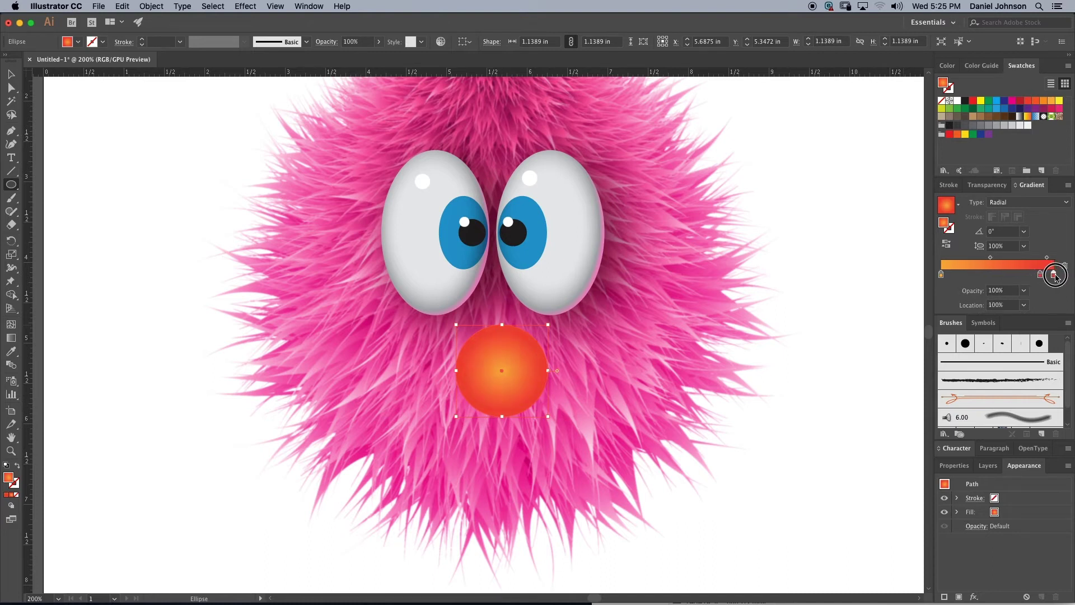
double_click(1054, 276)
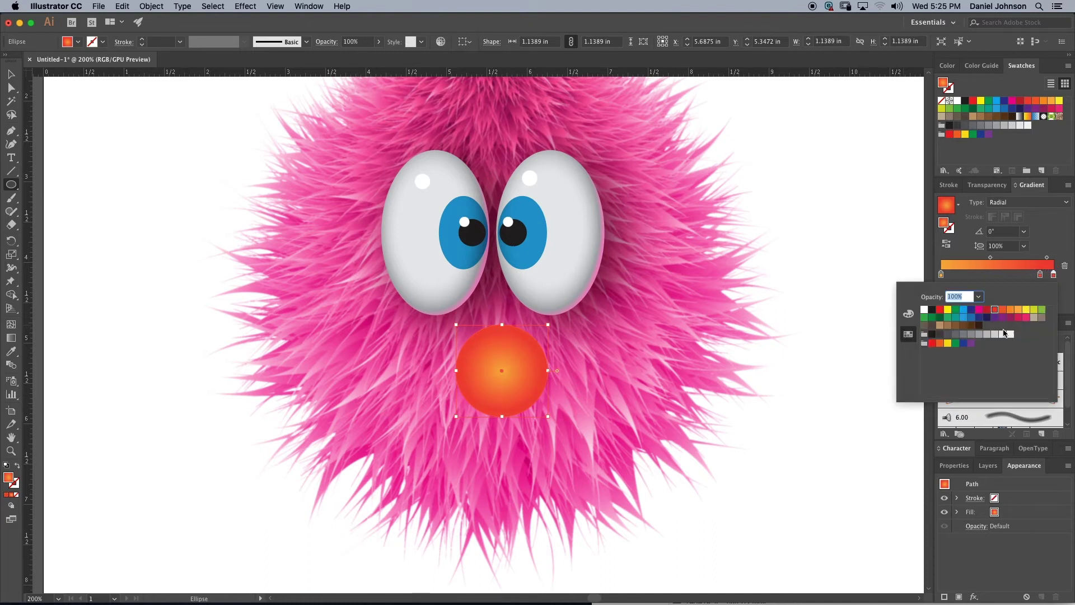
left_click(987, 311)
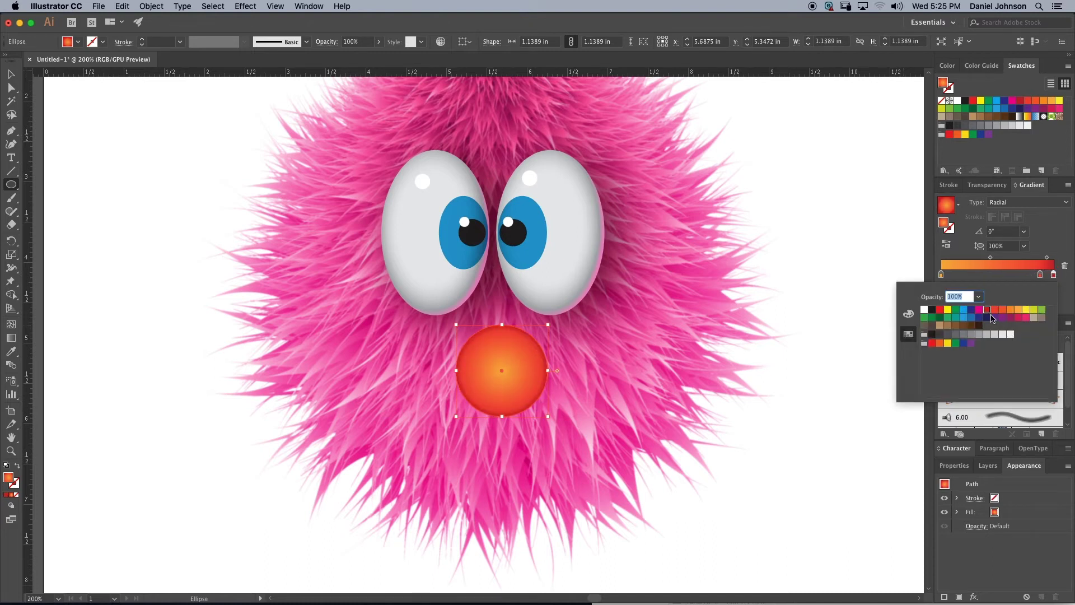
left_click(1032, 277)
left_click_drag(1040, 275, 1032, 275)
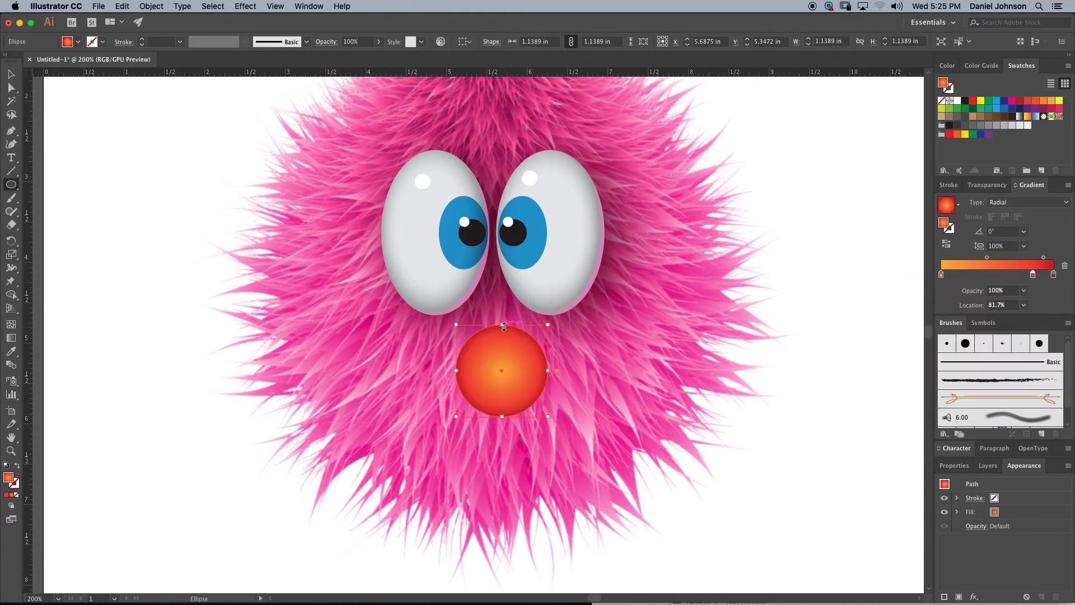
Step: Stretch the nose into a vertical oval about 2.08 in tall and centre it just below the eyes
left_click_drag(502, 324, 495, 252)
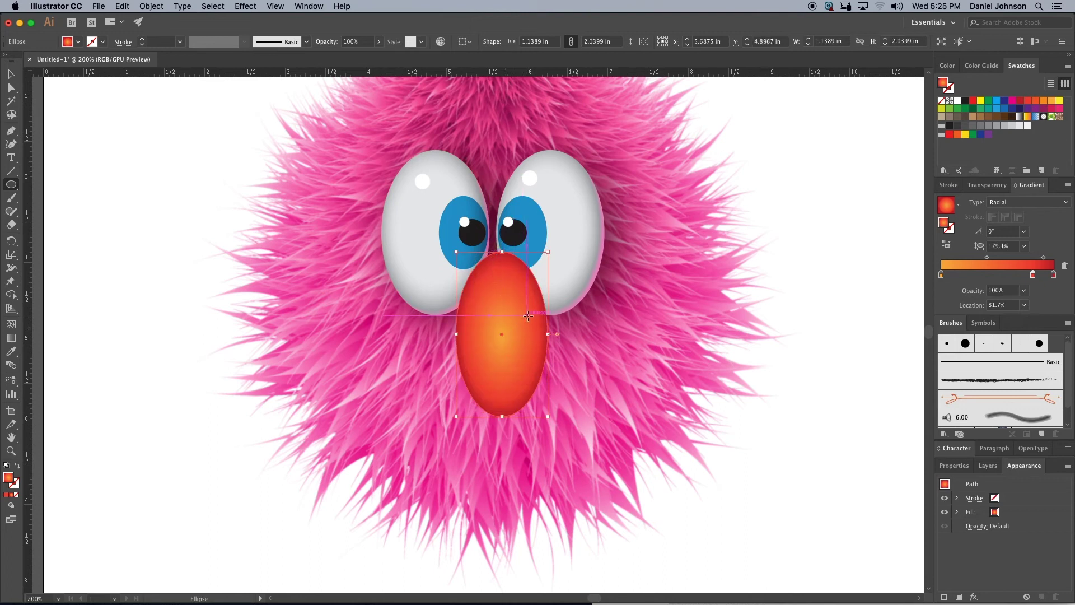
left_click(13, 75)
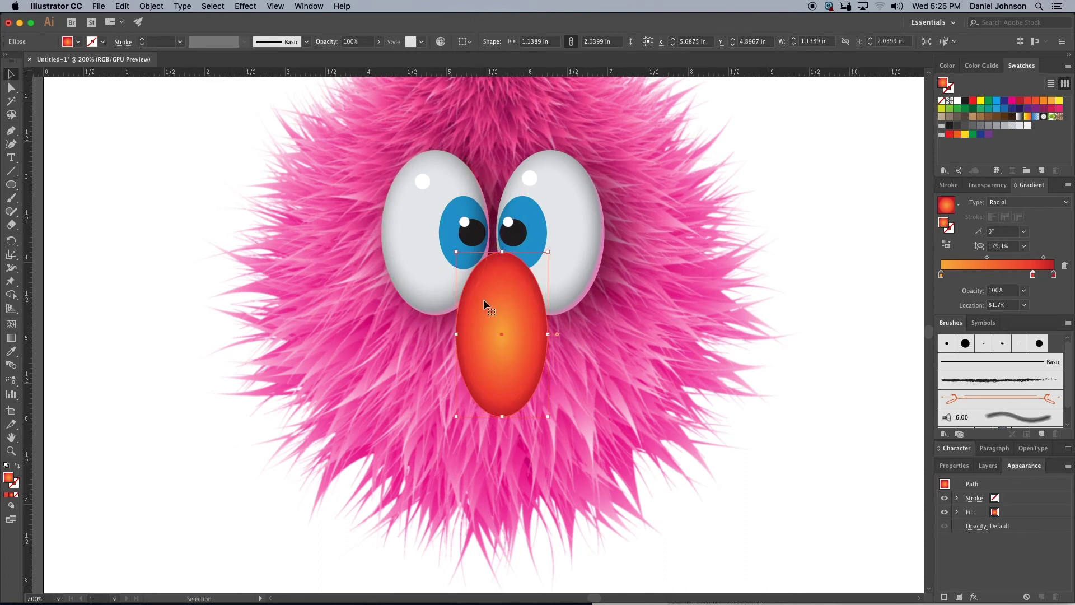
left_click_drag(509, 302, 500, 333)
left_click_drag(493, 446, 493, 450)
left_click_drag(508, 386, 506, 381)
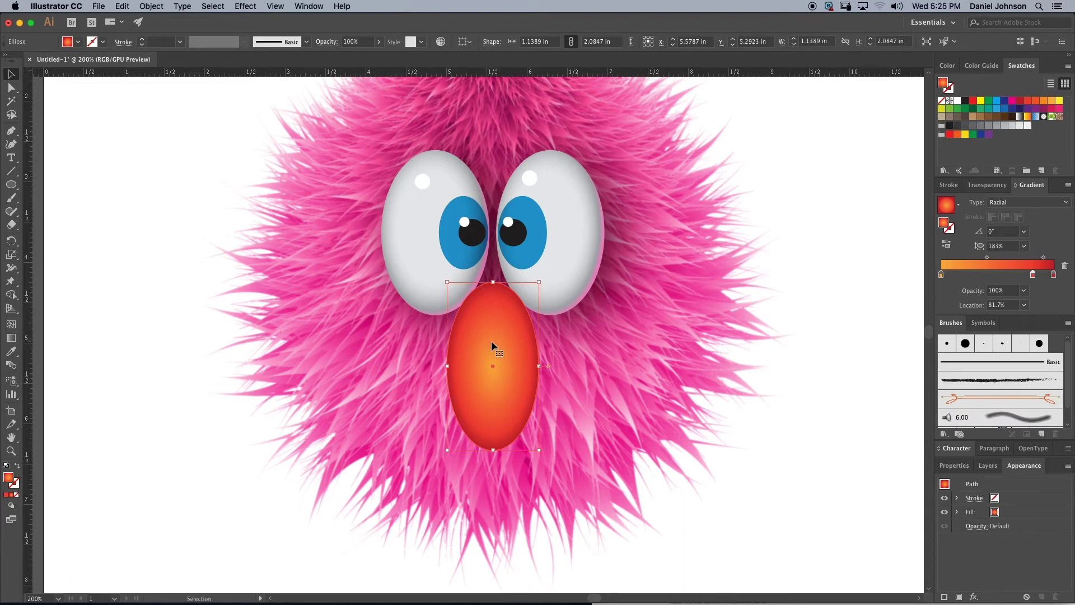
Step: Move the orange stop to about 30%, shift the nose gradient's centre upward and stretch its aspect ratio to 197.7%
left_click_drag(941, 275, 963, 276)
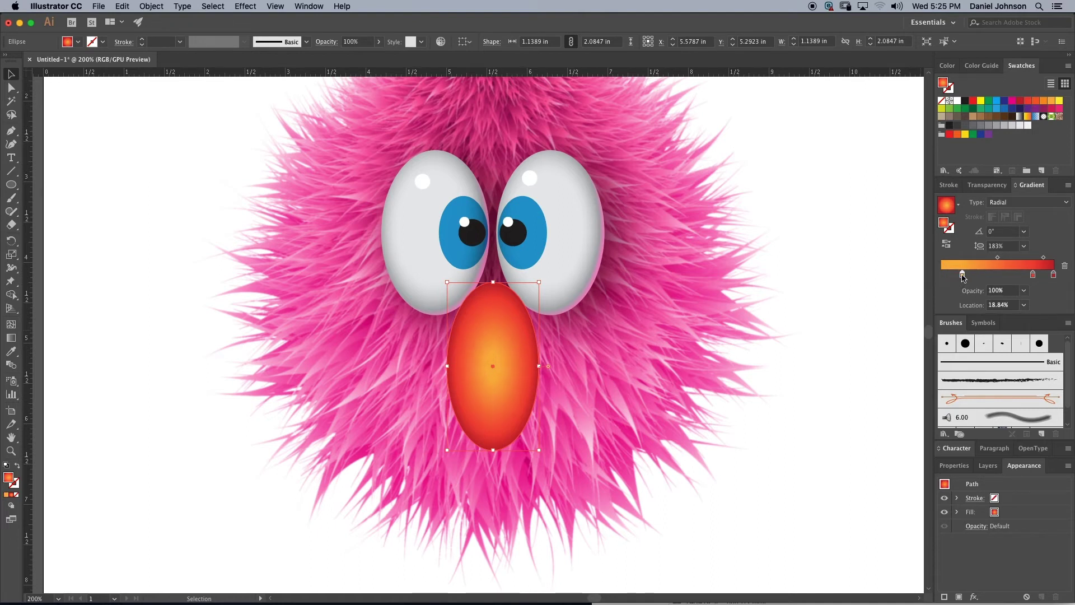
left_click_drag(962, 275, 974, 275)
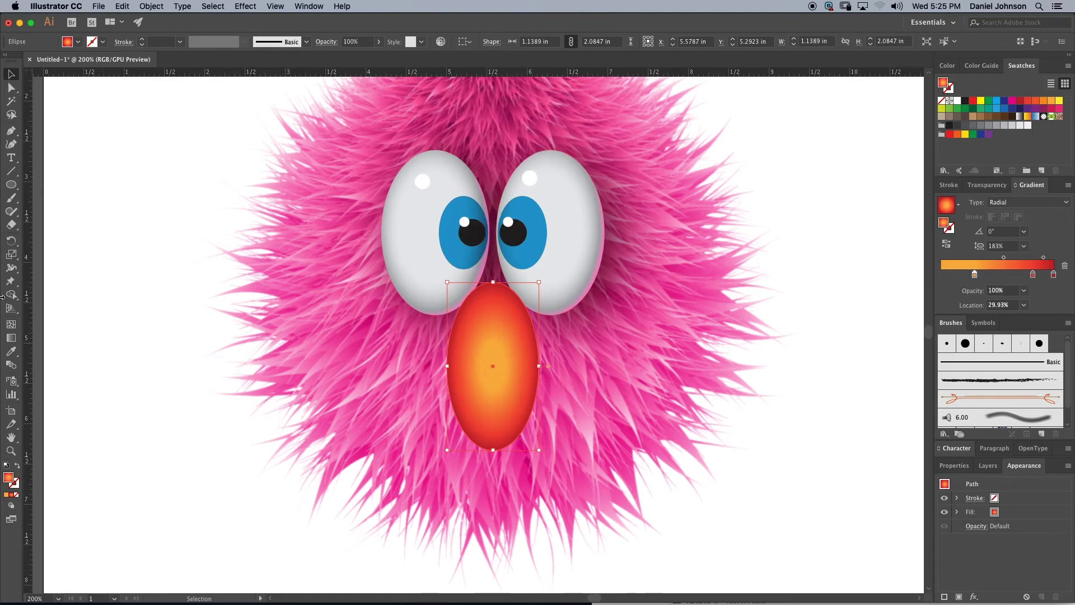
left_click(11, 338)
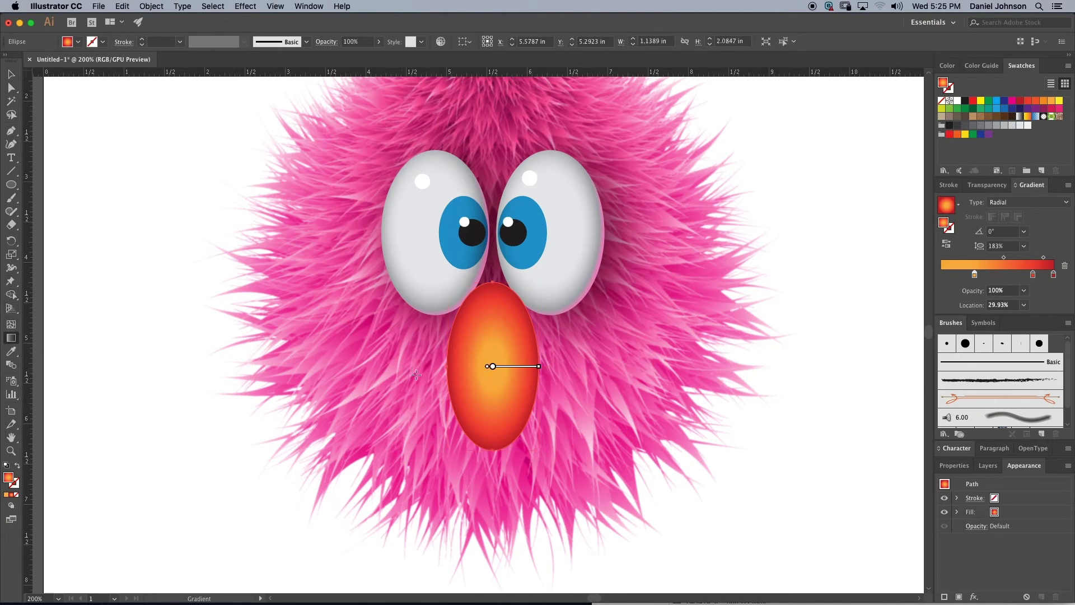
left_click_drag(509, 366, 510, 349)
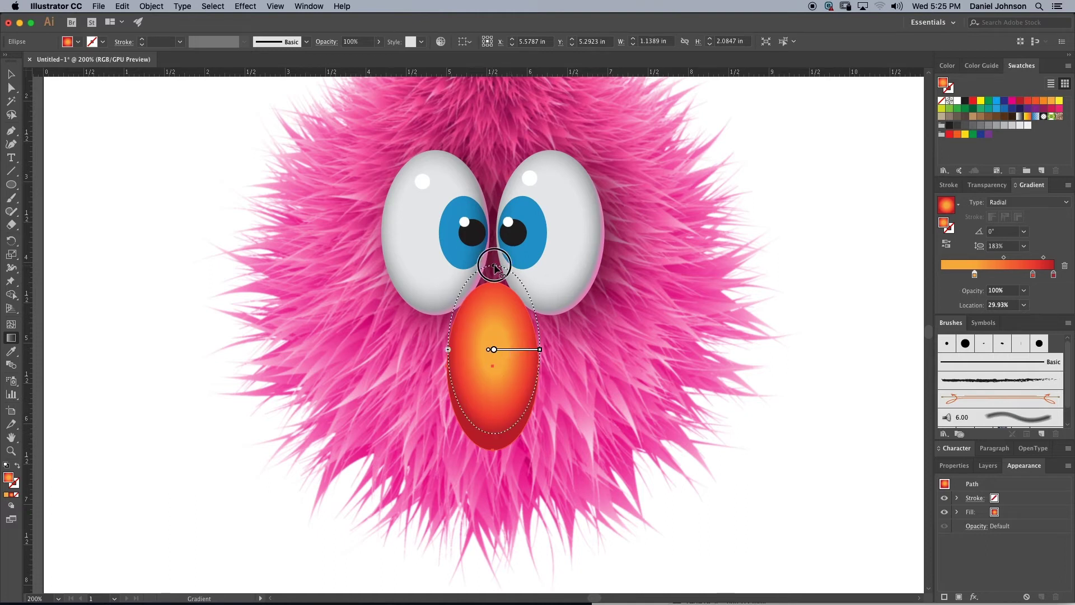
left_click_drag(494, 267, 494, 259)
left_click_drag(507, 347, 506, 351)
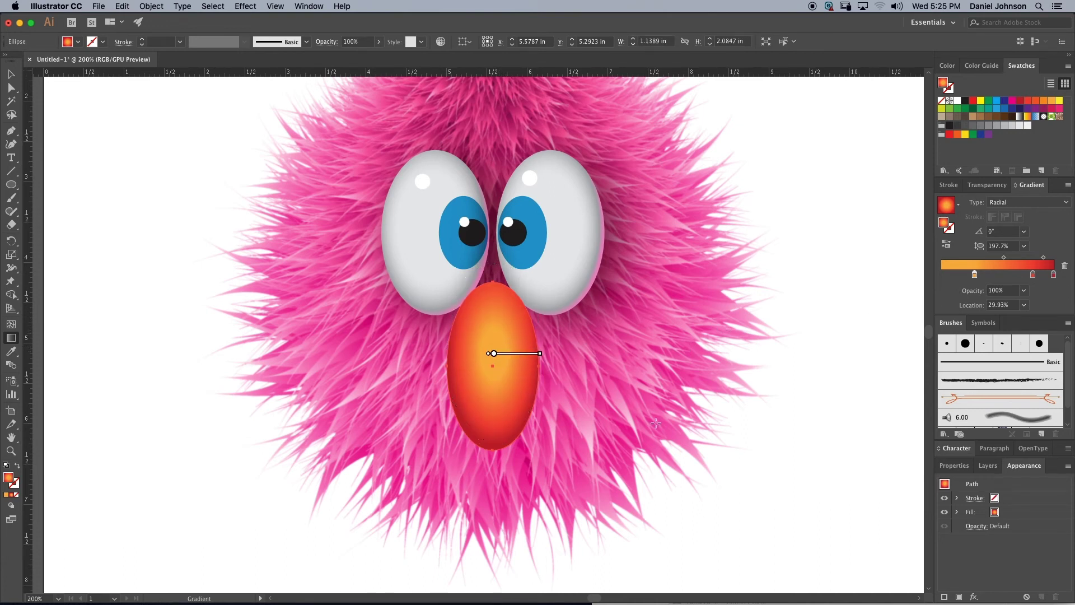
Step: Nudge the nose gradient's centre slightly to the left and move the orange stop to about 25%
left_click(508, 351)
left_click_drag(508, 352, 504, 351)
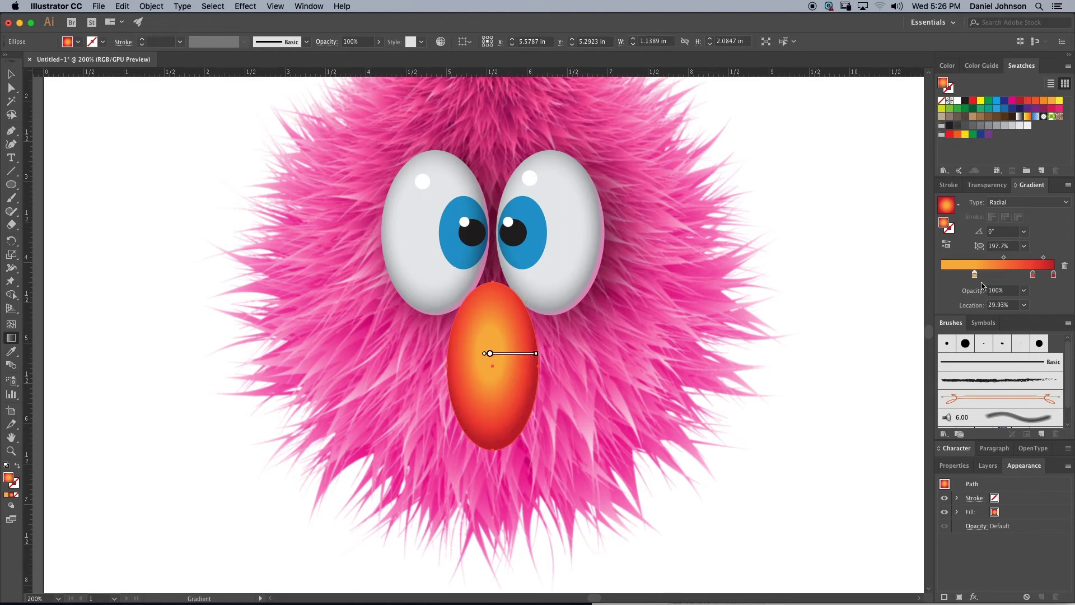
left_click_drag(974, 275, 967, 275)
key("v")
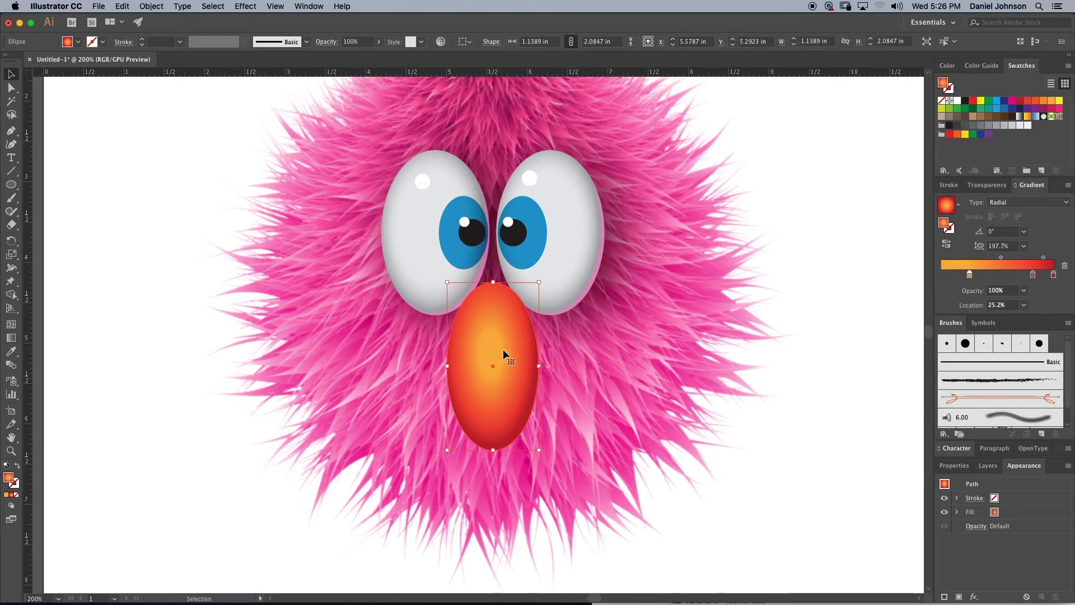
Step: Apply the last-used drop shadow to the nose and toggle its visibility off and on to compare
left_click(246, 7)
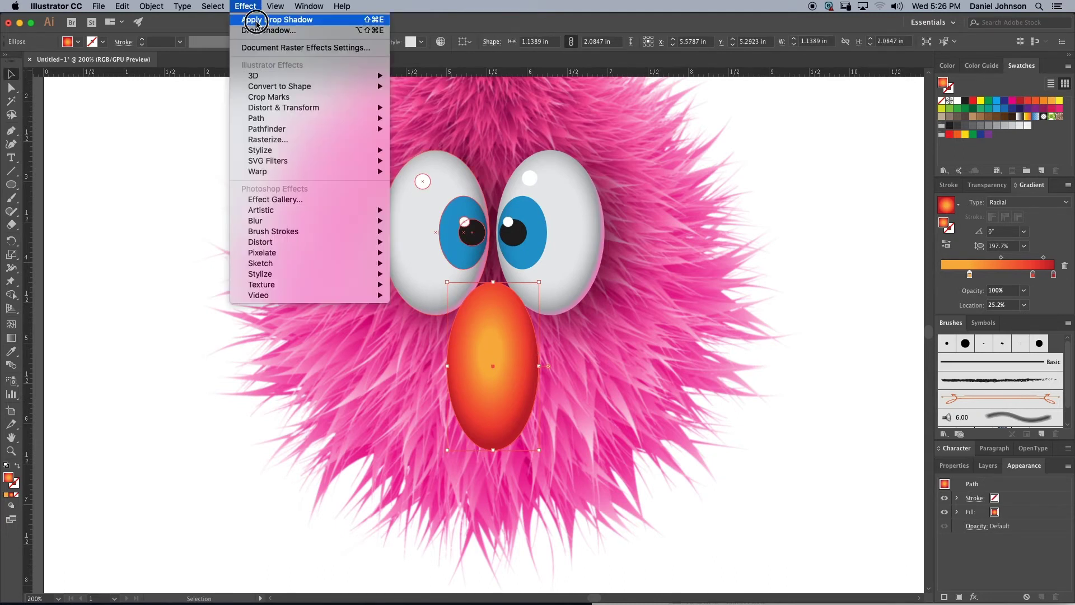
left_click(257, 20)
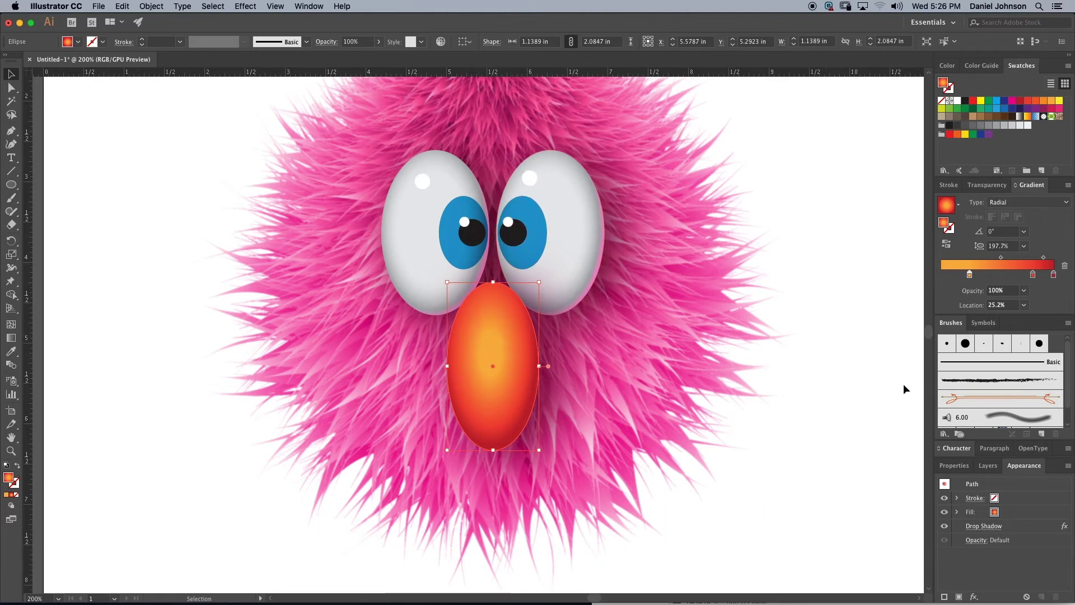
left_click(951, 323)
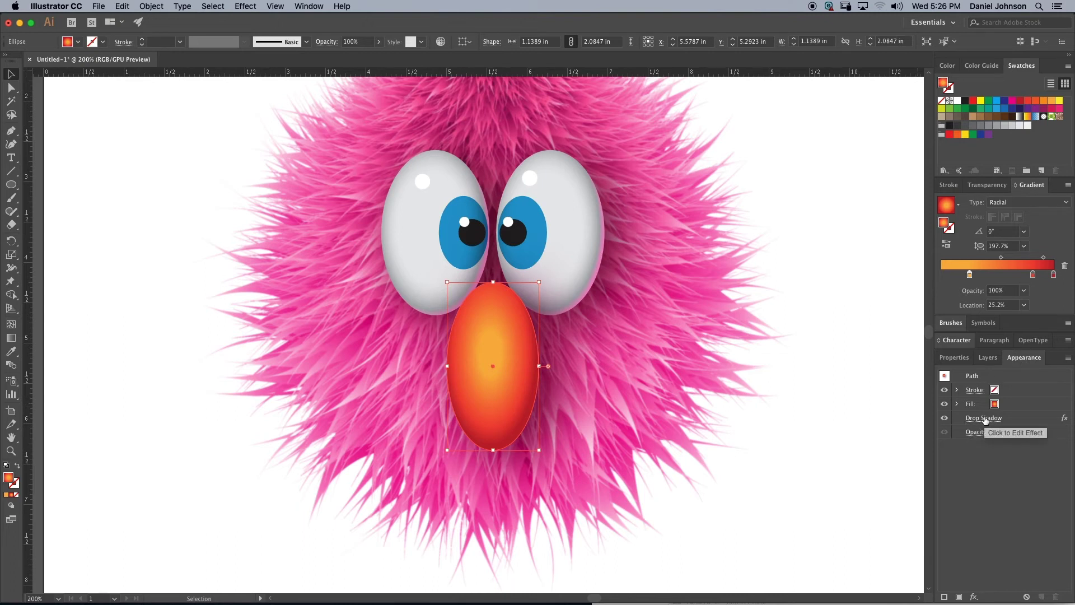
left_click(945, 420)
left_click(944, 420)
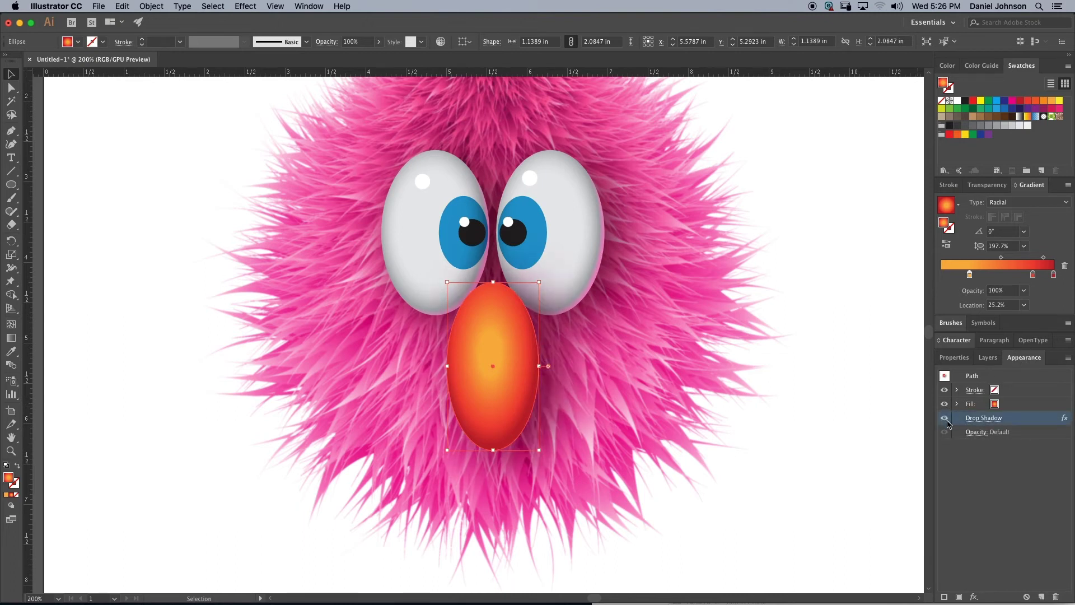
Step: Edit the nose's drop shadow to an X offset of 0.1 in and a Y offset of 0.3 in, with the preview on
left_click(986, 420)
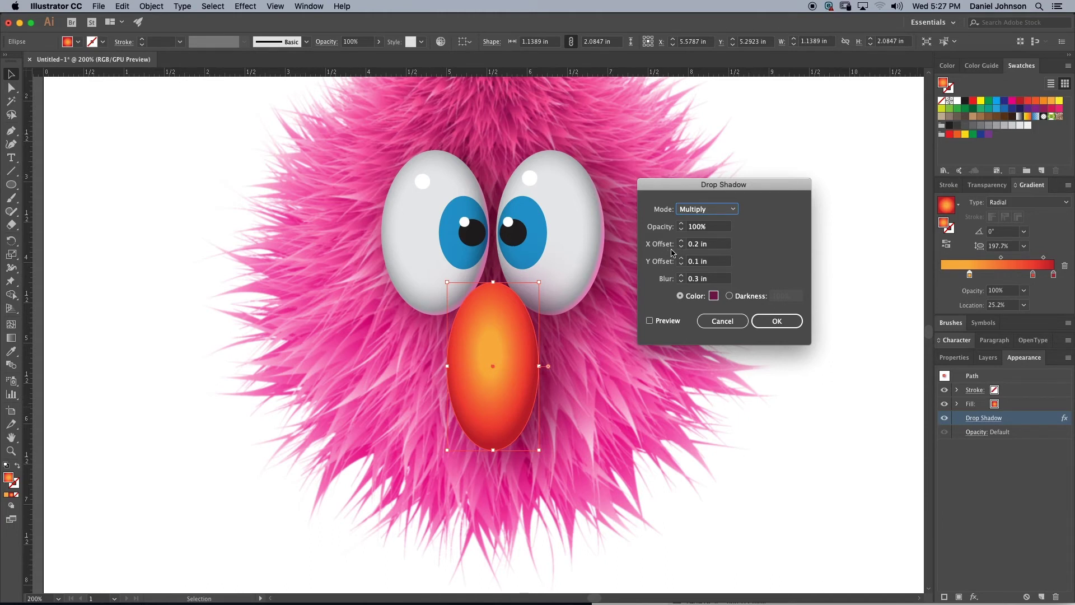
left_click(681, 247)
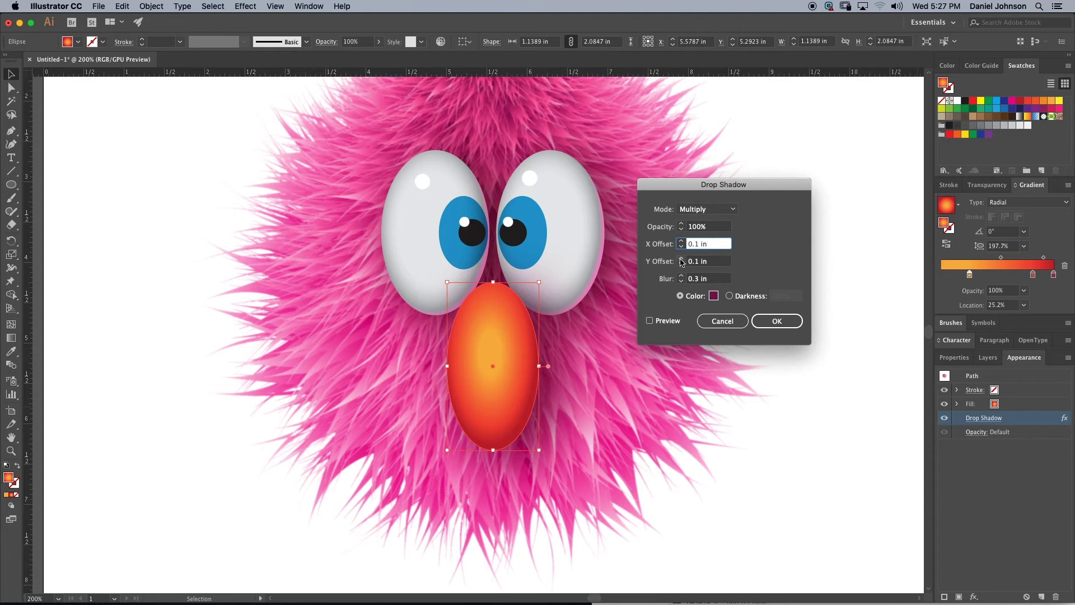
left_click(682, 258)
left_click(681, 259)
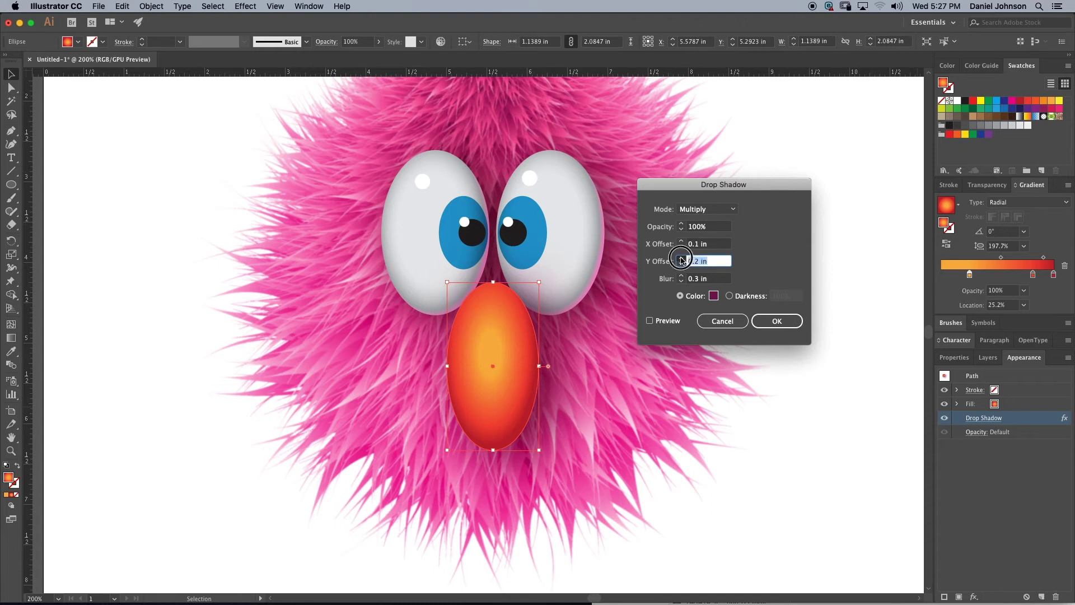
left_click(681, 259)
left_click(648, 321)
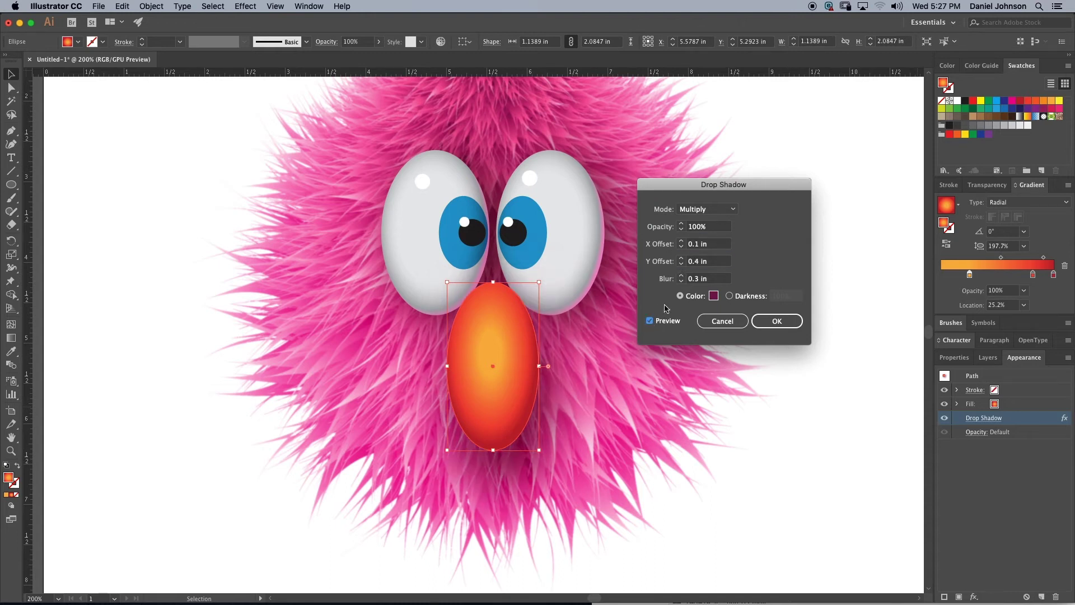
left_click(682, 264)
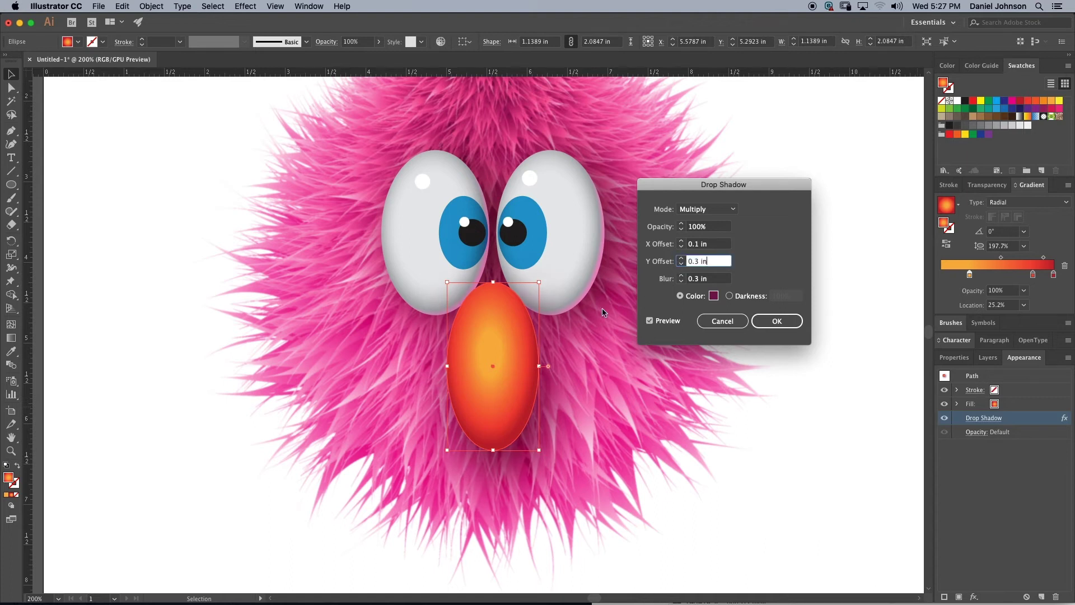
left_click(650, 321)
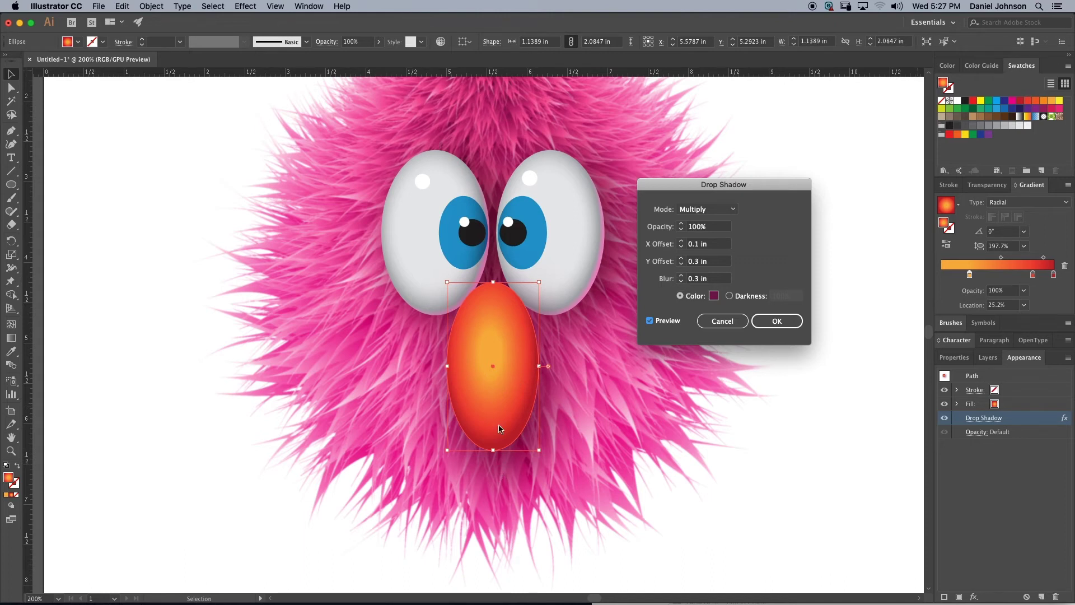
Step: Set the nose shadow's Y offset to 0.4 in and its blur to 0.2 in, apply it and deselect the nose
left_click(681, 258)
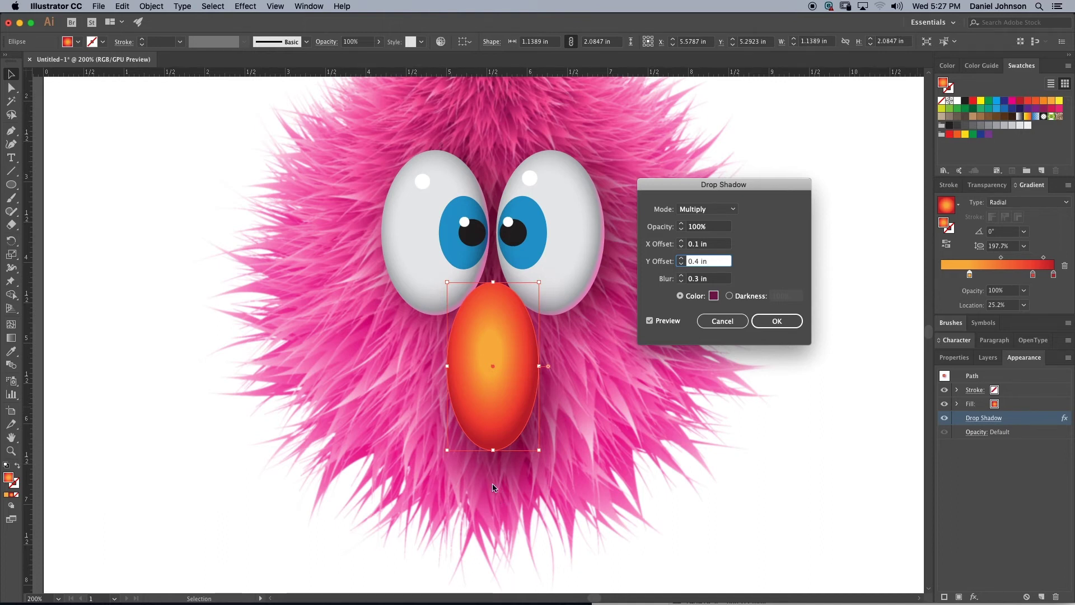
left_click(682, 282)
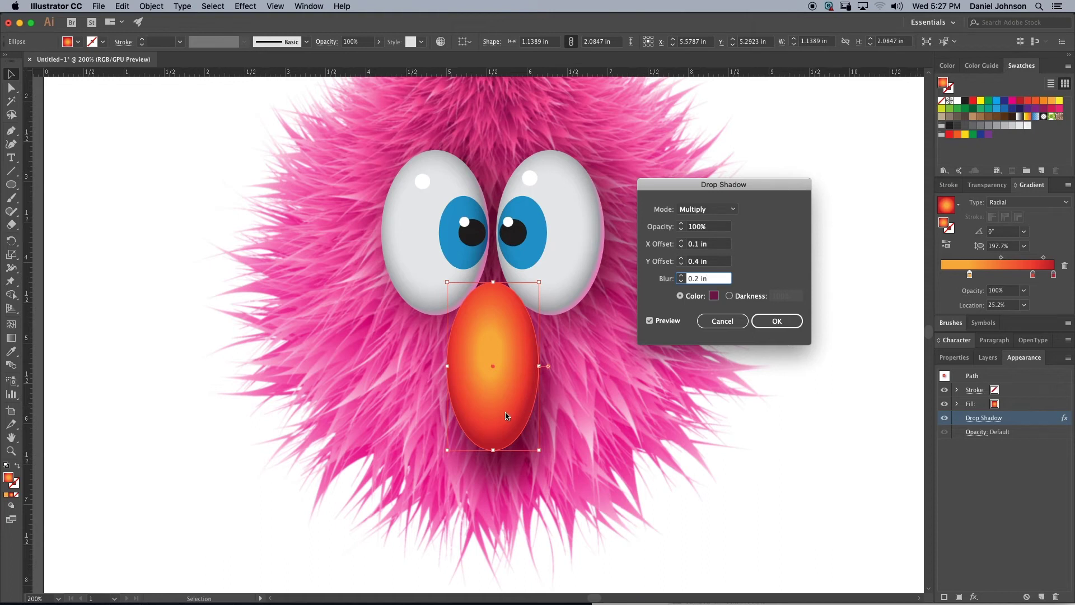
left_click(777, 321)
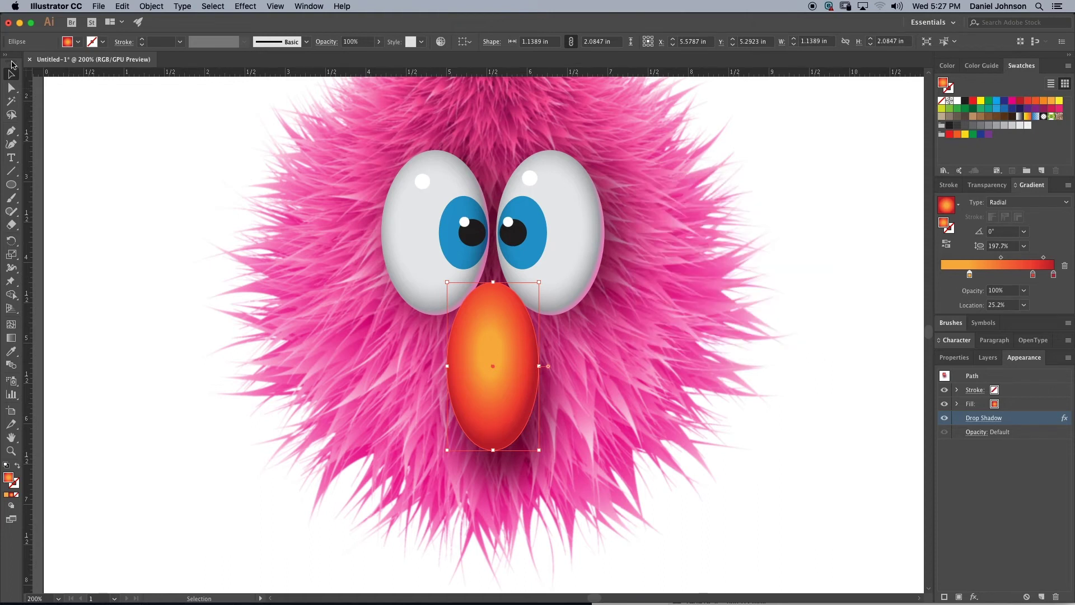
left_click(692, 297)
key("super+minus")
key("super+minus")
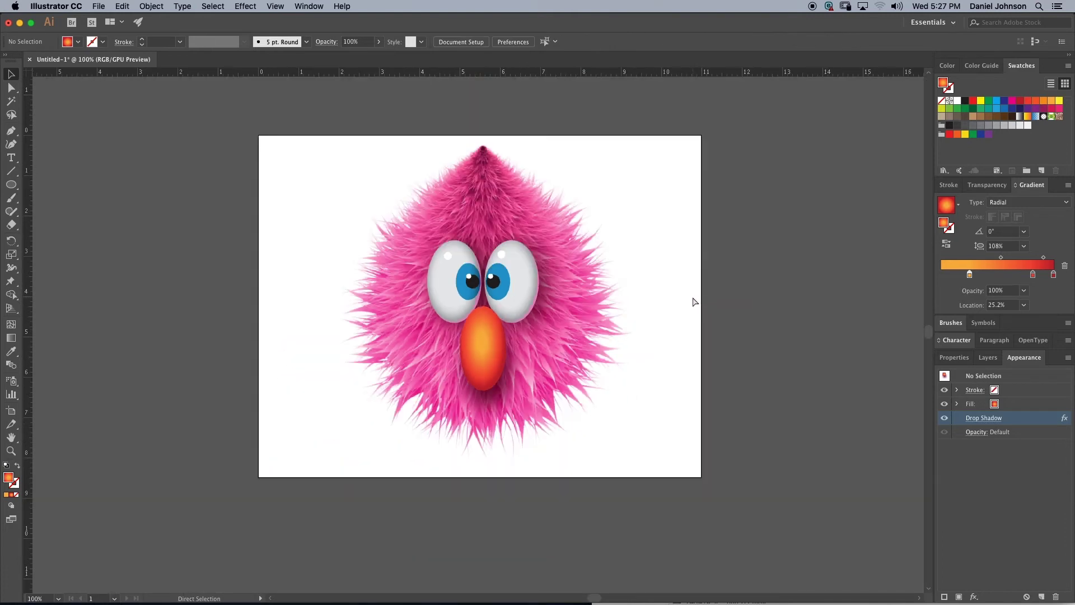
Step: Start a previewed Roughen effect on the nose and set its detail to 97 per inch
key("super+plus")
key("super+plus")
key("super+plus")
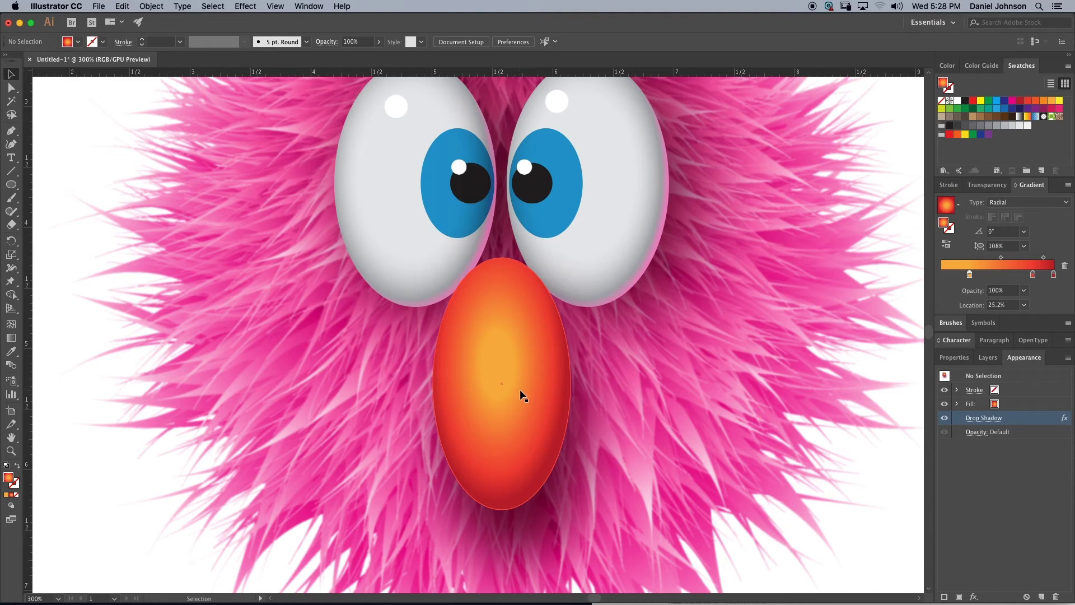
left_click(535, 359)
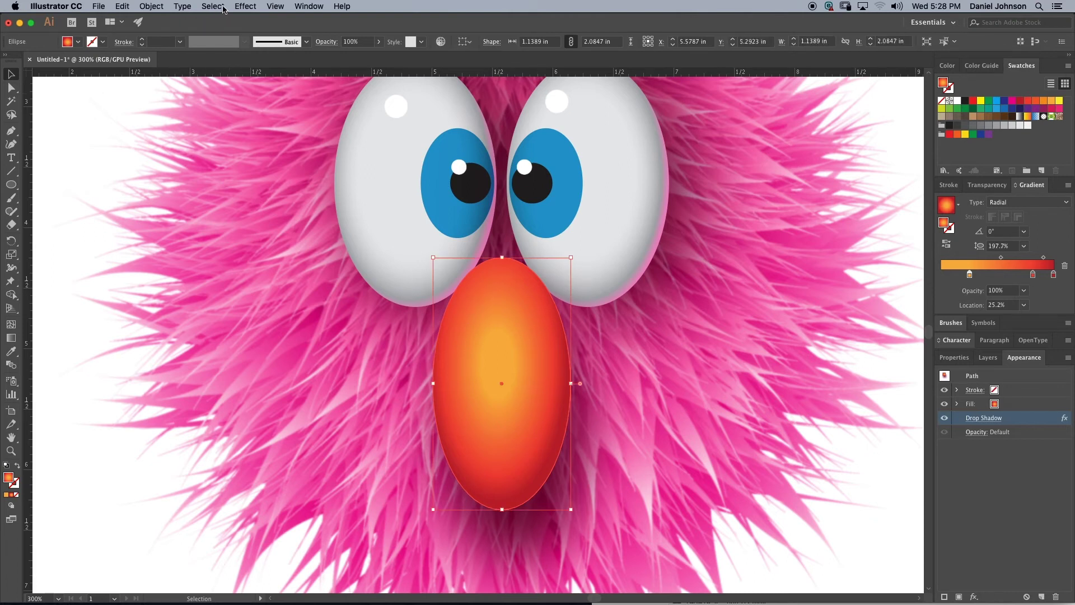
left_click(244, 7)
mouse_move(275, 108)
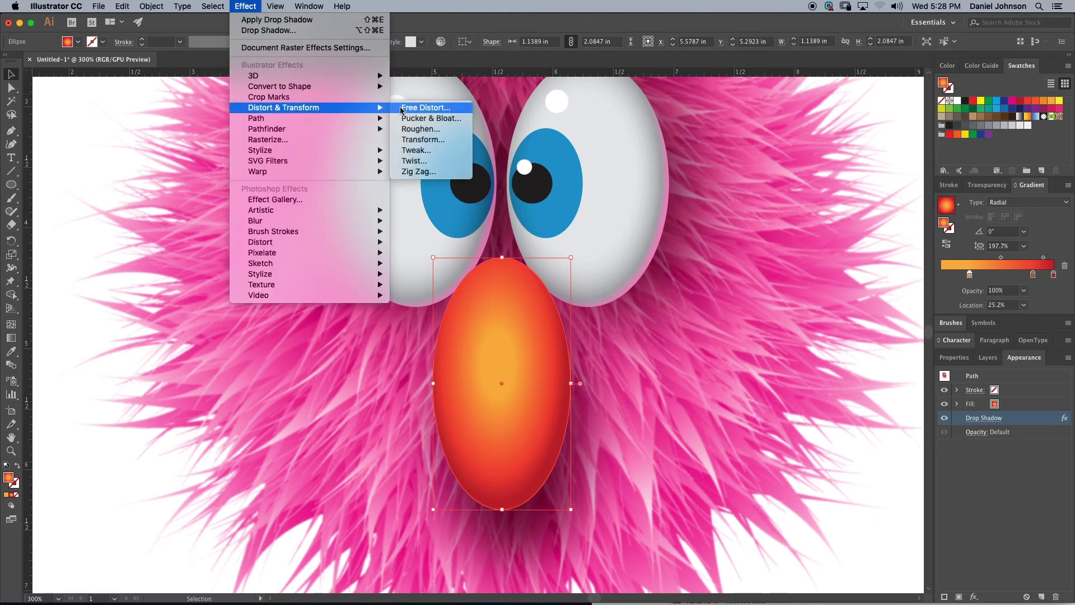
left_click(421, 129)
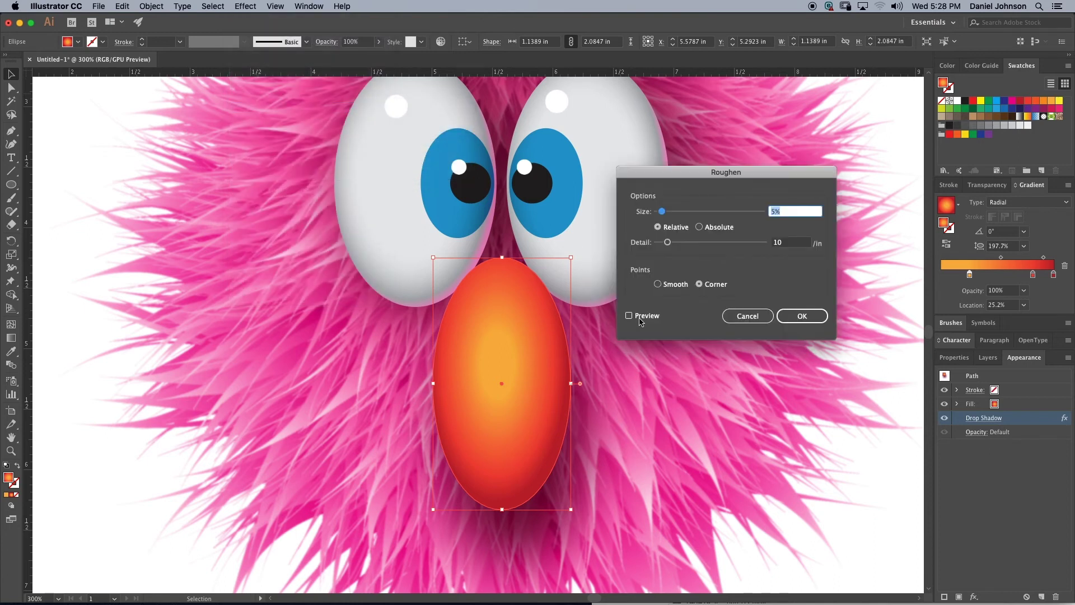
left_click(630, 316)
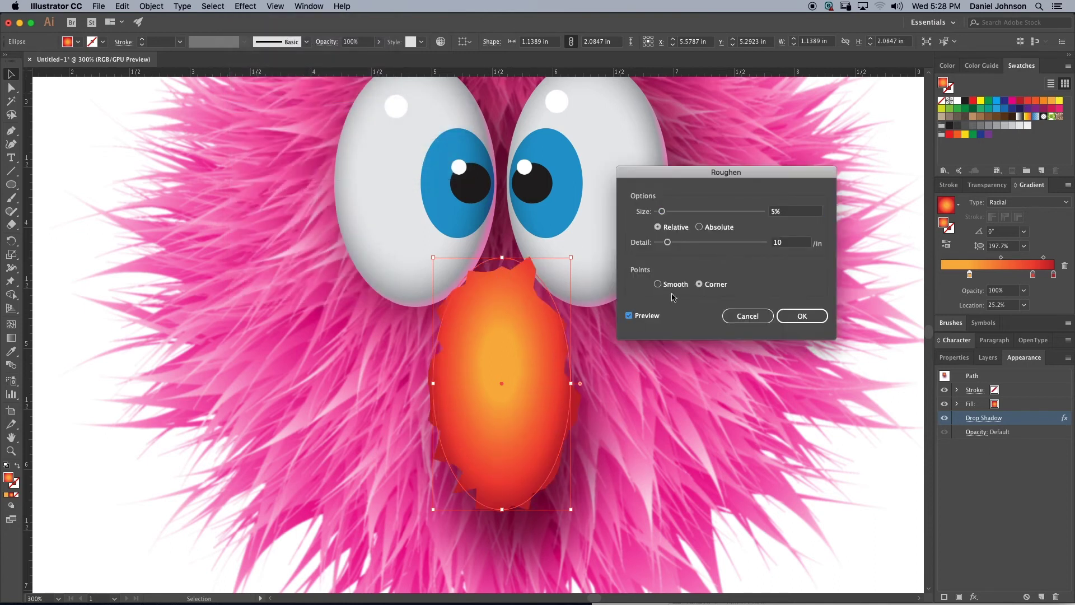
left_click(667, 242)
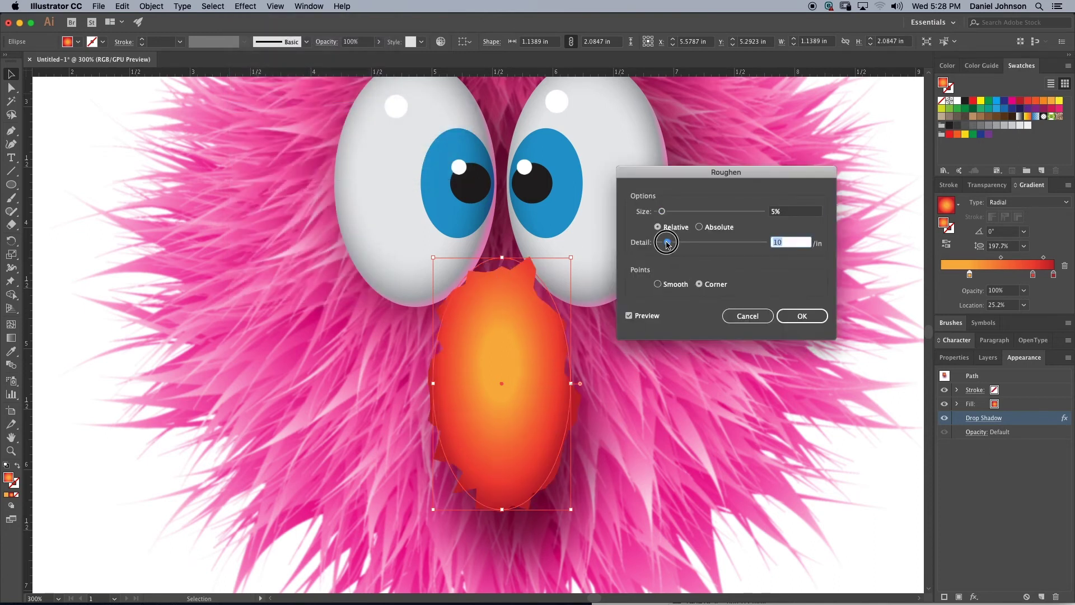
left_click_drag(667, 242, 659, 243)
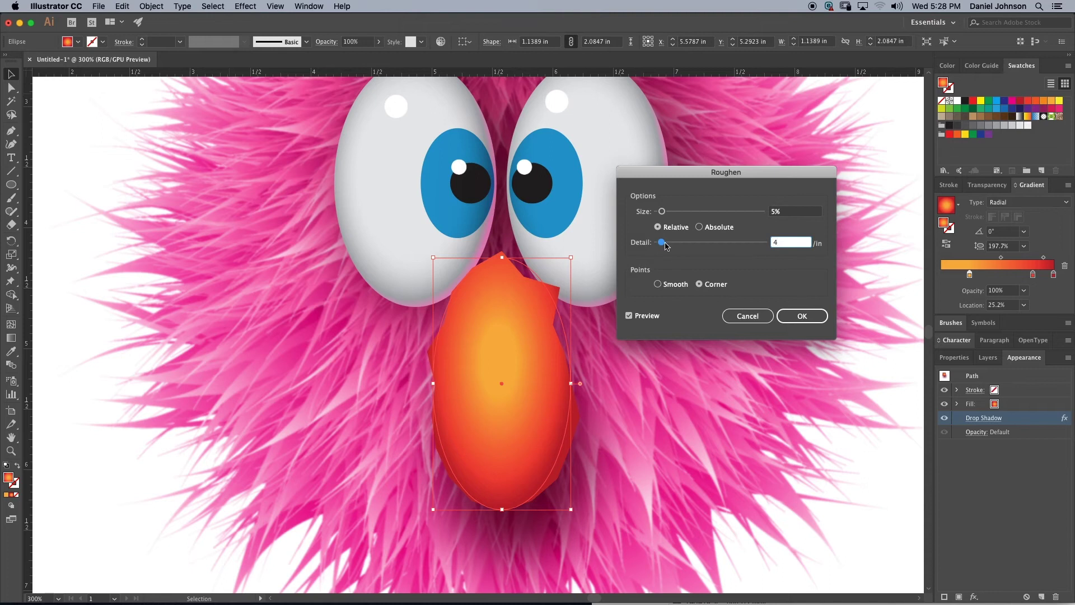
left_click_drag(661, 243, 750, 242)
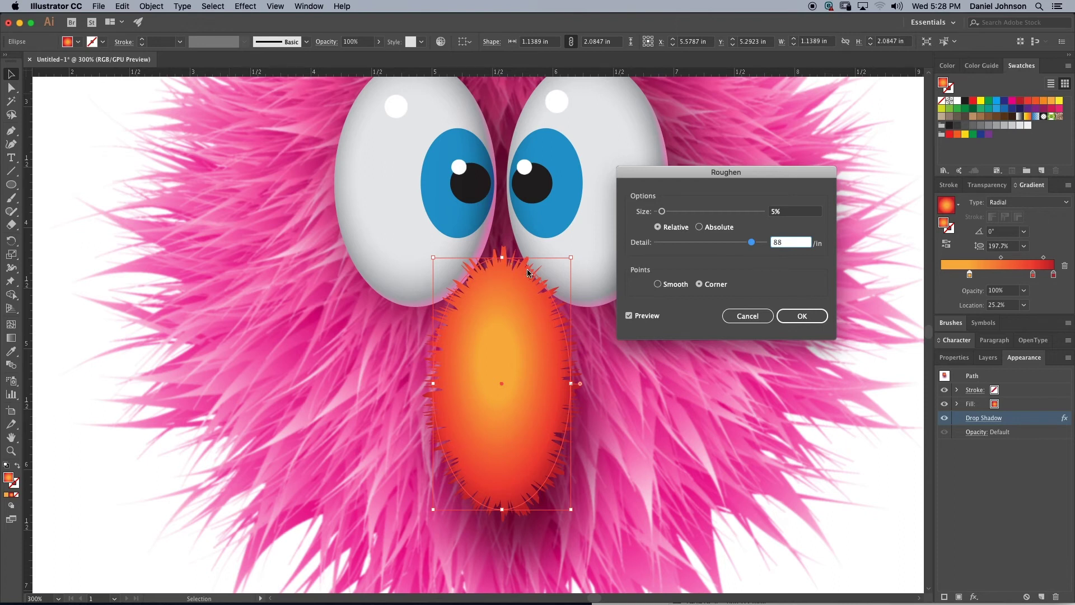
left_click_drag(753, 248, 763, 248)
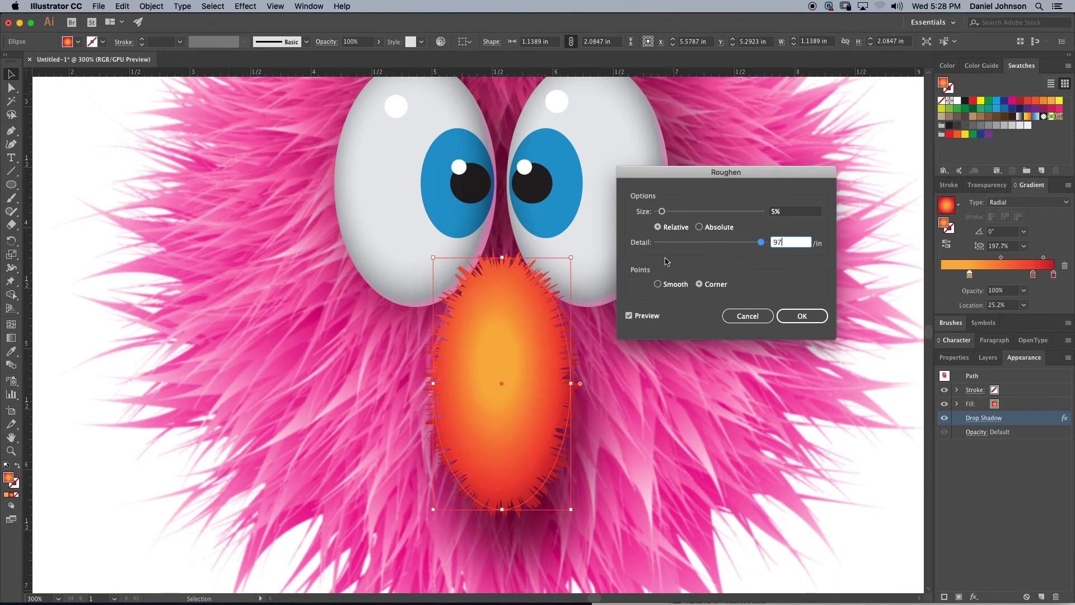
Step: Set the nose's roughening to an absolute size of 0.07 in with smooth points and apply the effect
left_click_drag(662, 213, 658, 212)
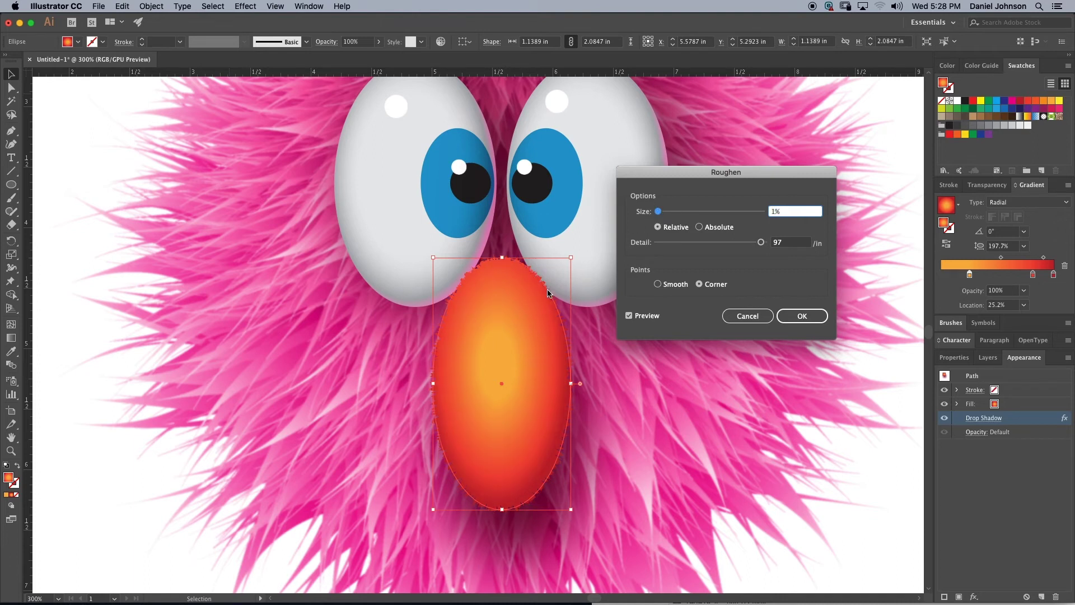
left_click(700, 228)
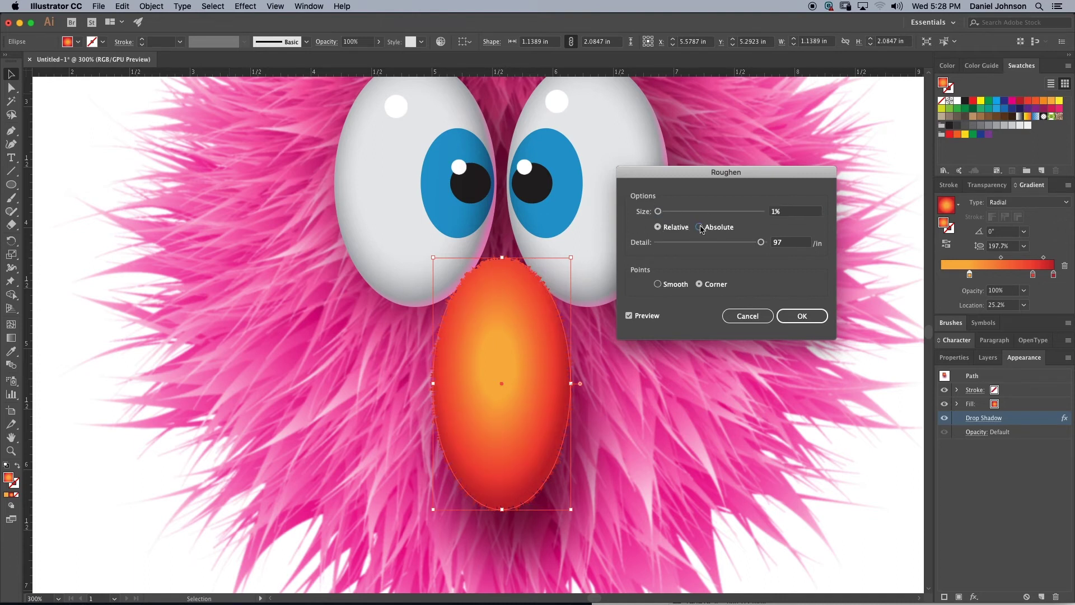
left_click_drag(658, 212, 663, 213)
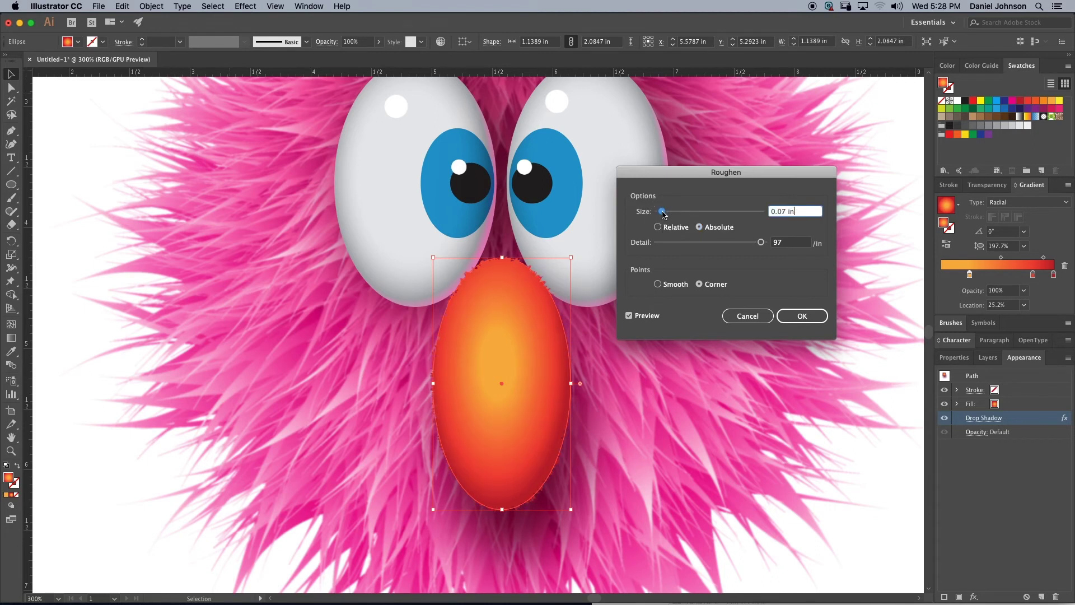
left_click(658, 227)
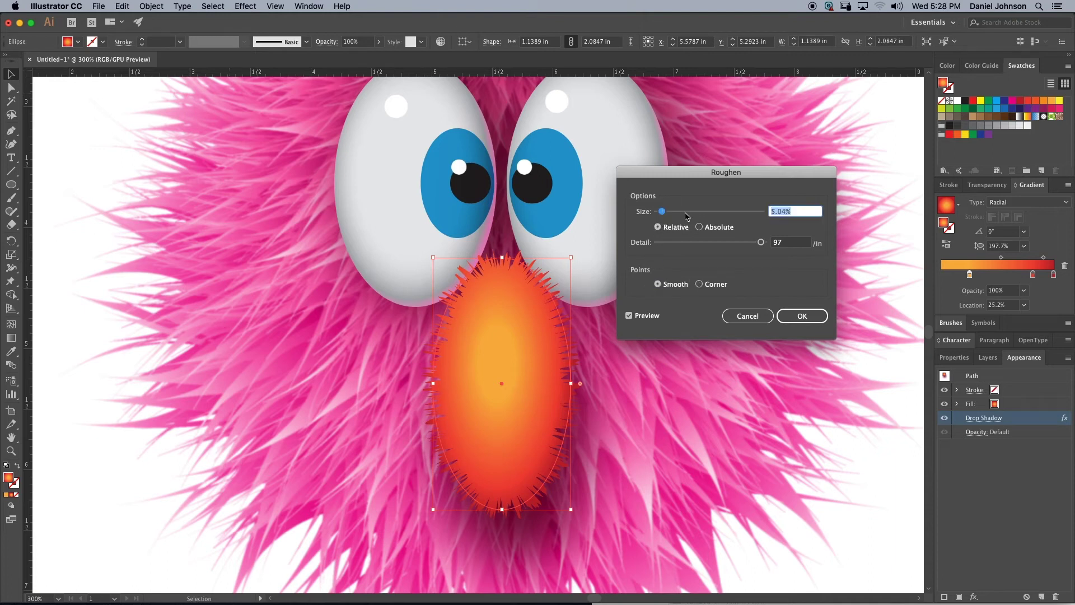
left_click(700, 228)
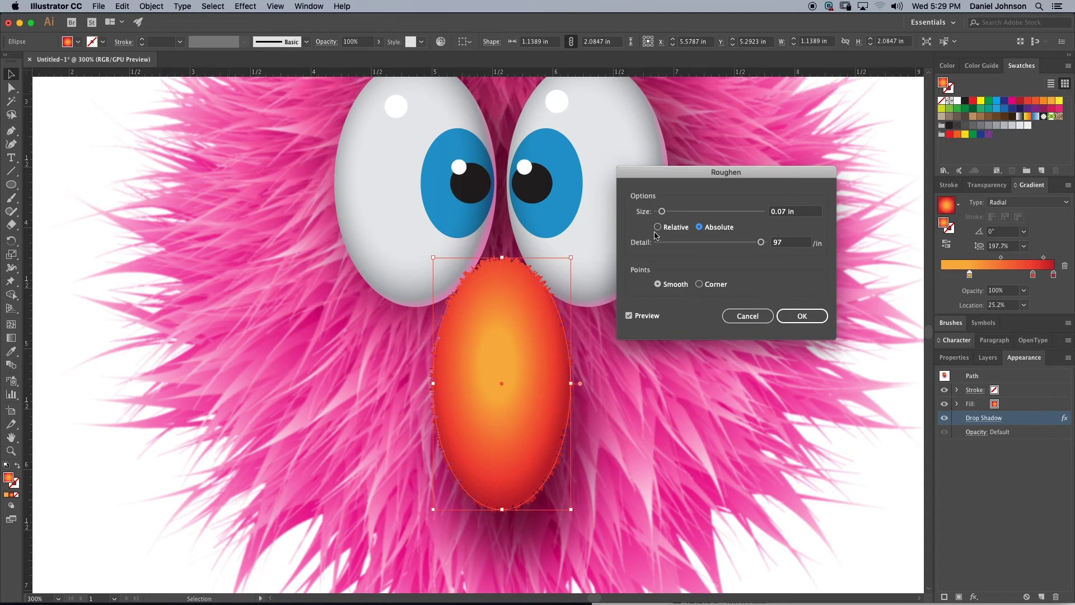
left_click(662, 212)
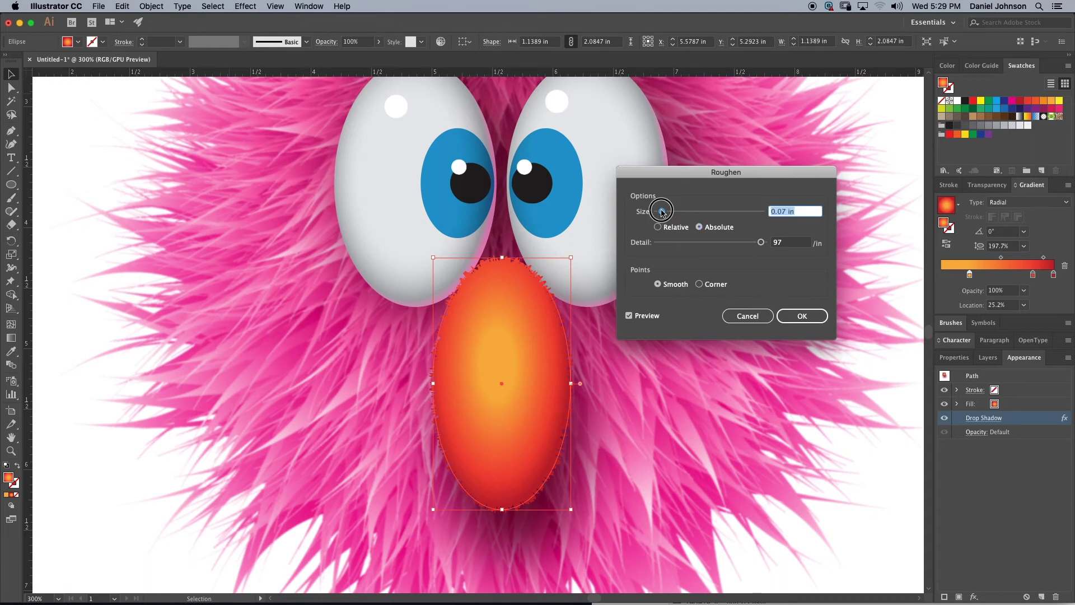
left_click_drag(661, 211, 661, 213)
left_click(798, 314)
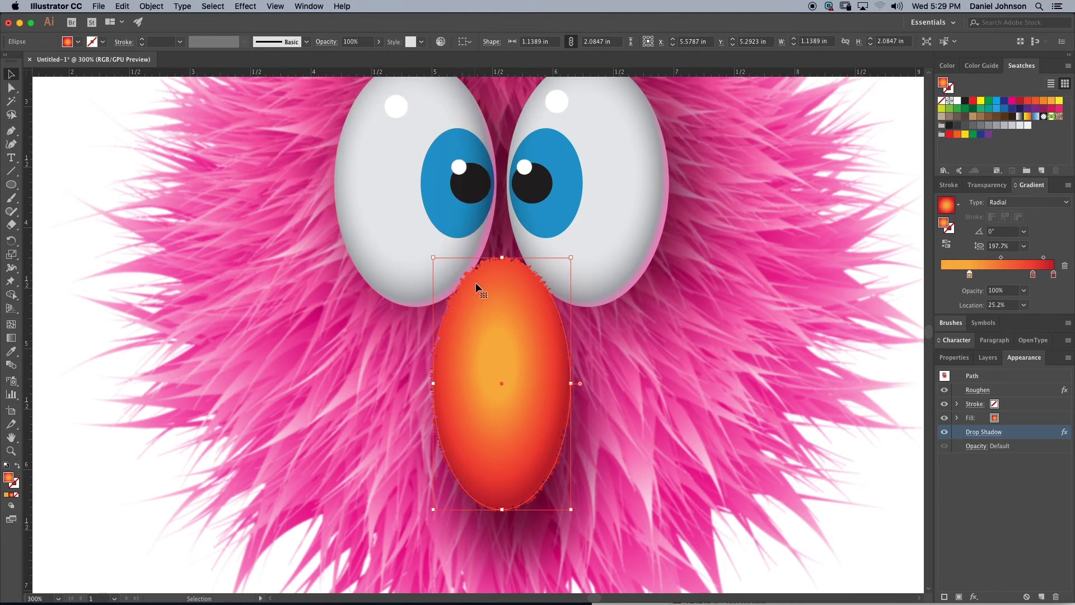
Step: Start a Feather effect on the orange-red nose with the preview turned on
left_click(245, 6)
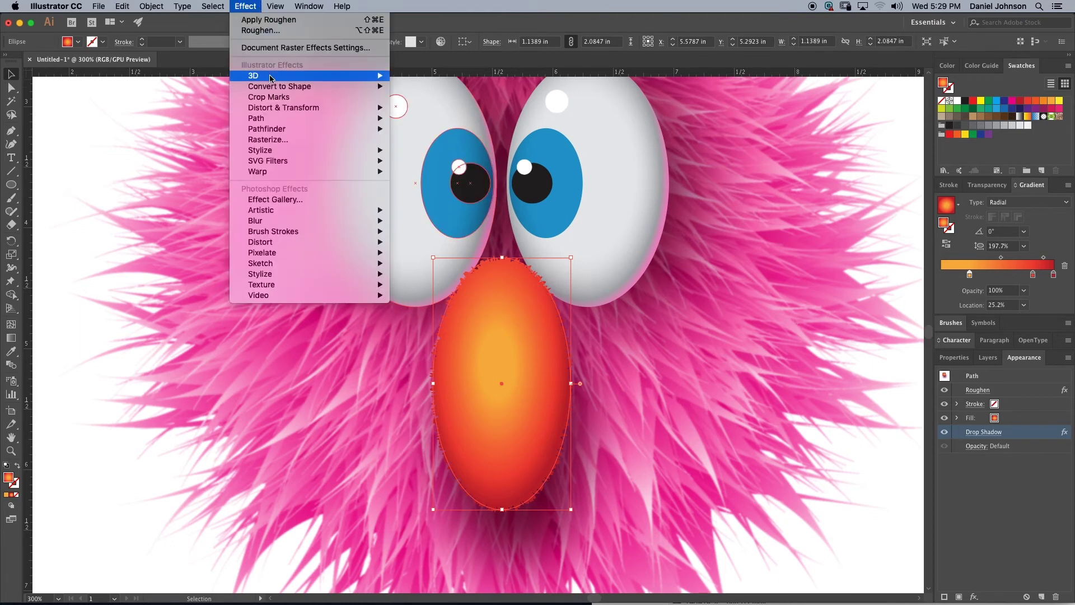
mouse_move(271, 78)
mouse_move(275, 107)
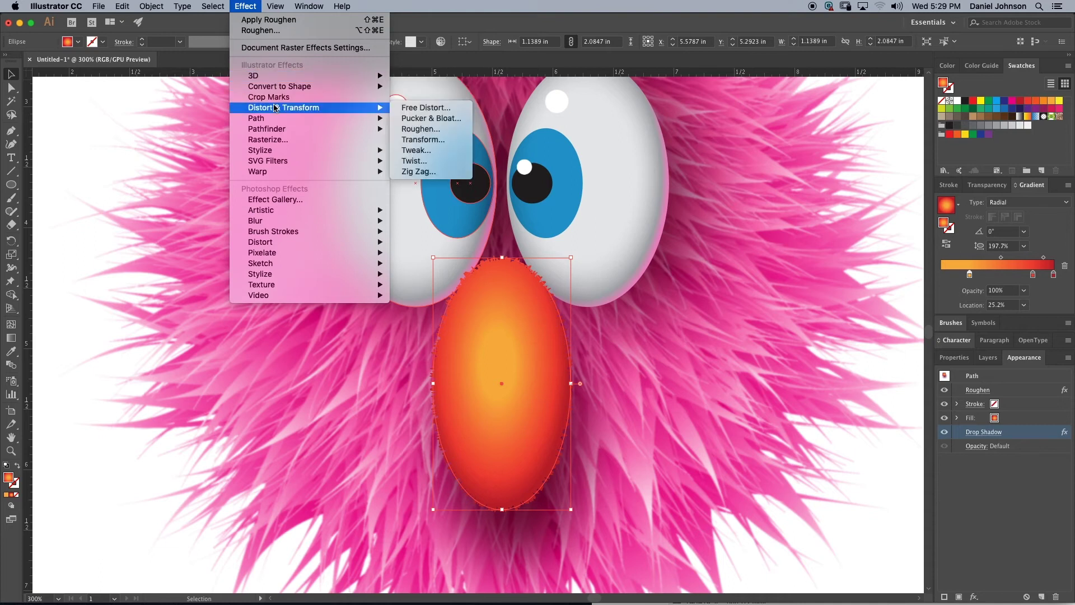
mouse_move(276, 151)
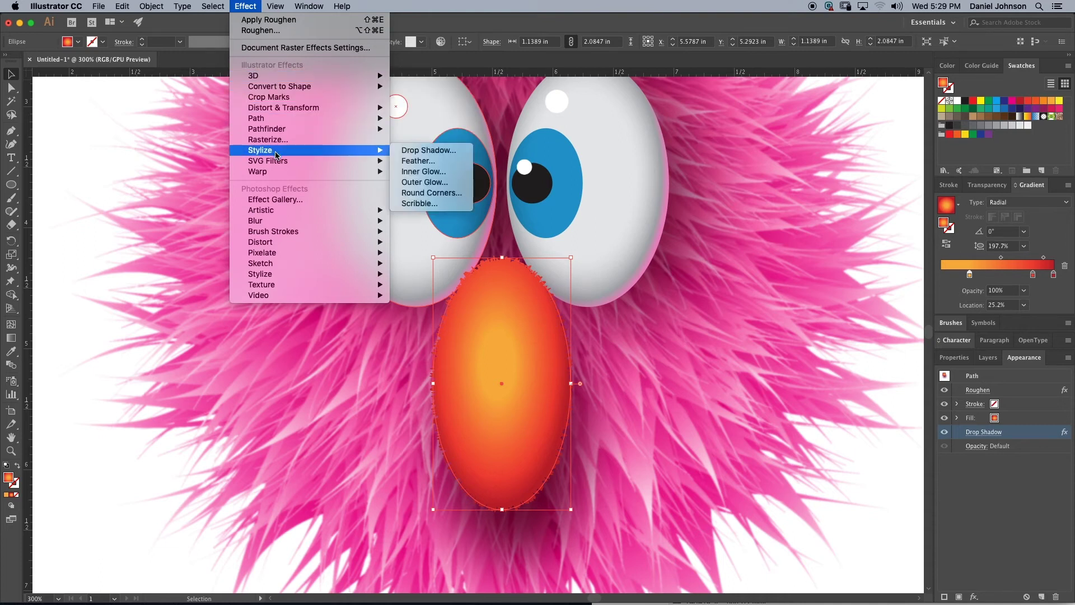
left_click(436, 165)
left_click_drag(492, 285, 611, 252)
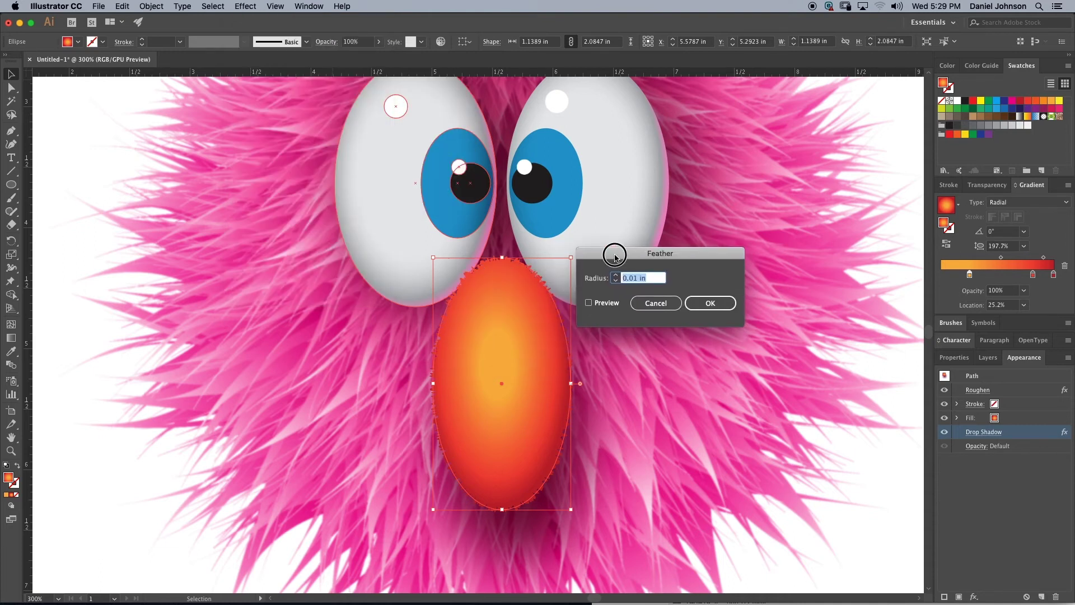
left_click(589, 303)
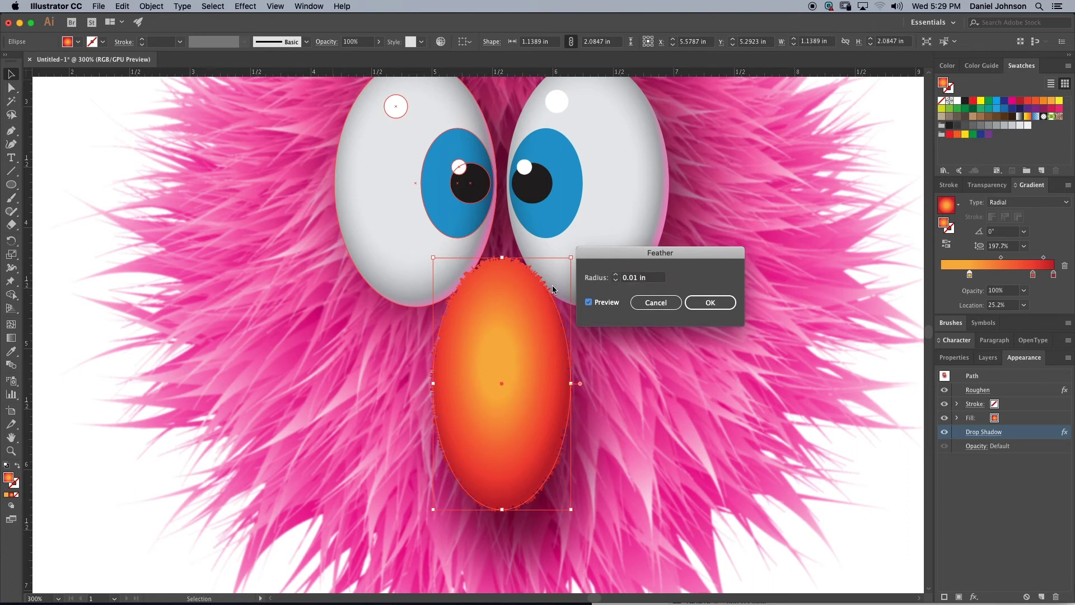
Step: Try feather radii of 0.1 and 0.2 in on the nose and apply the effect at 0.2 in
left_click(616, 275)
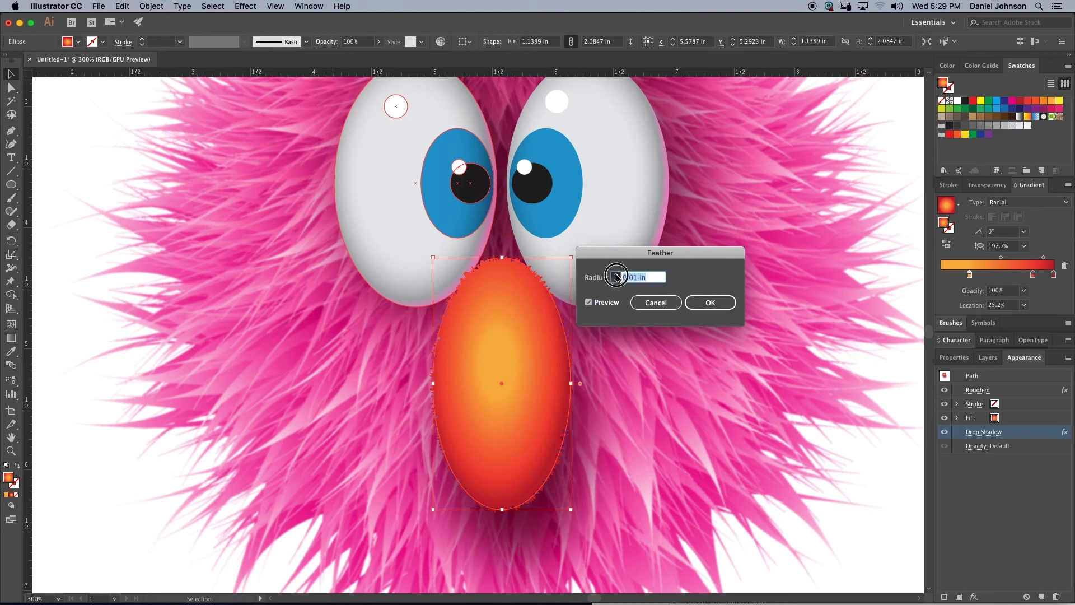
left_click(616, 276)
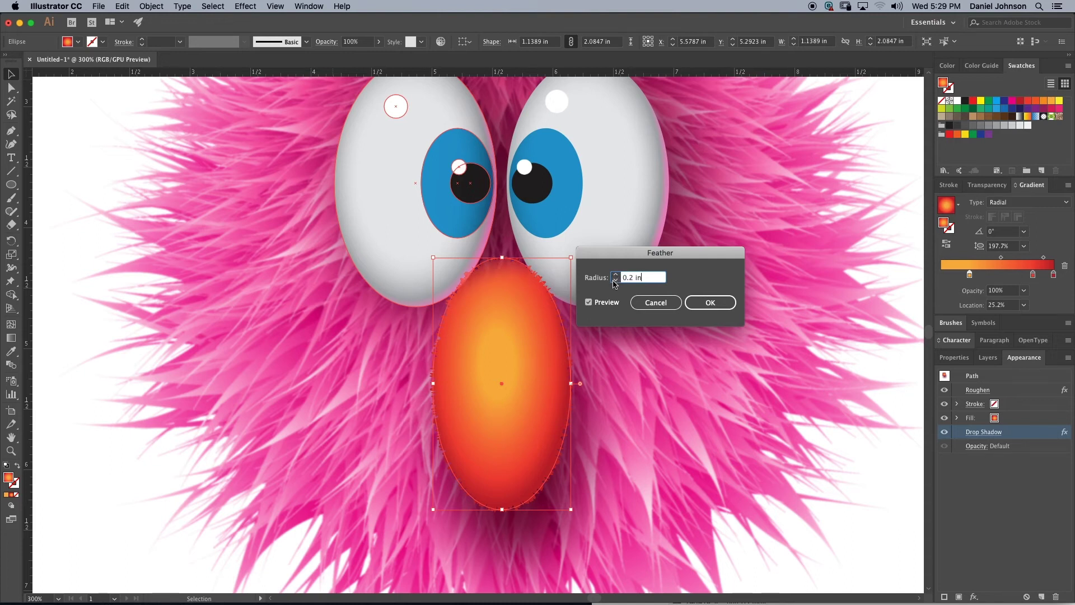
left_click(615, 280)
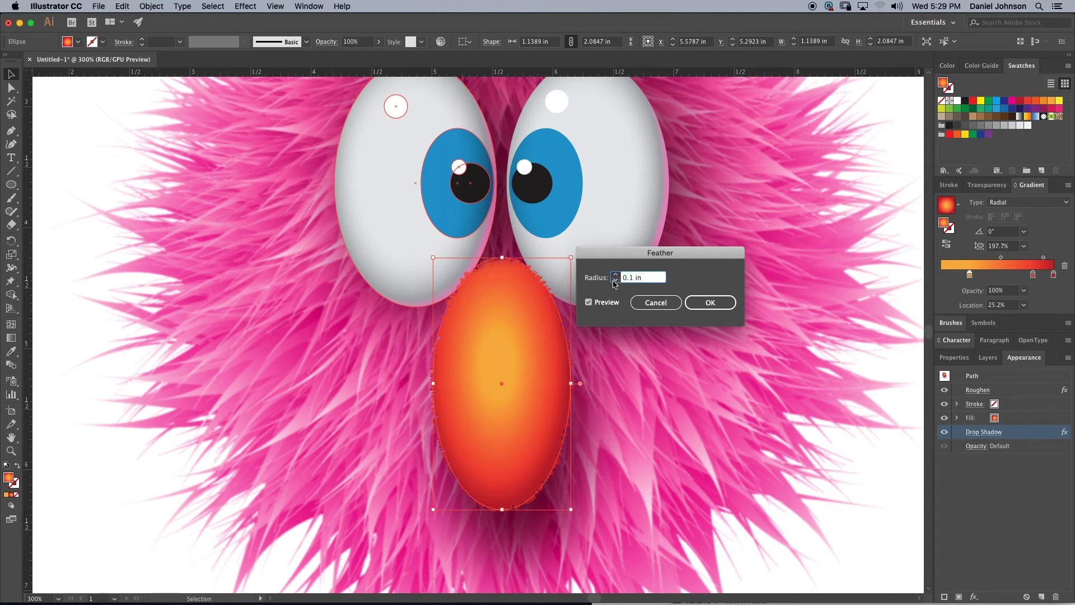
left_click(616, 275)
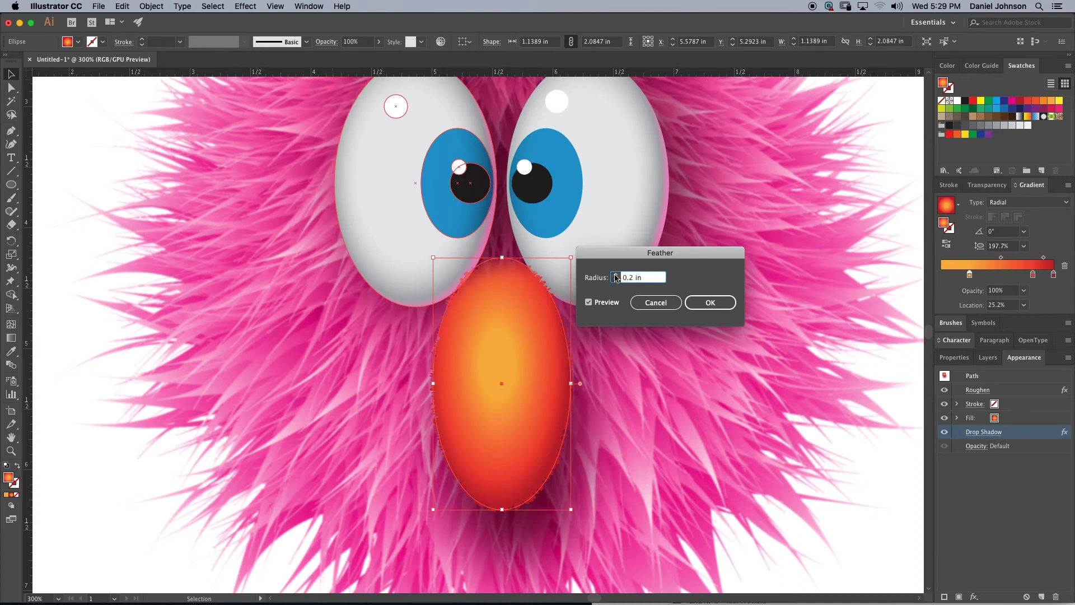
left_click(615, 279)
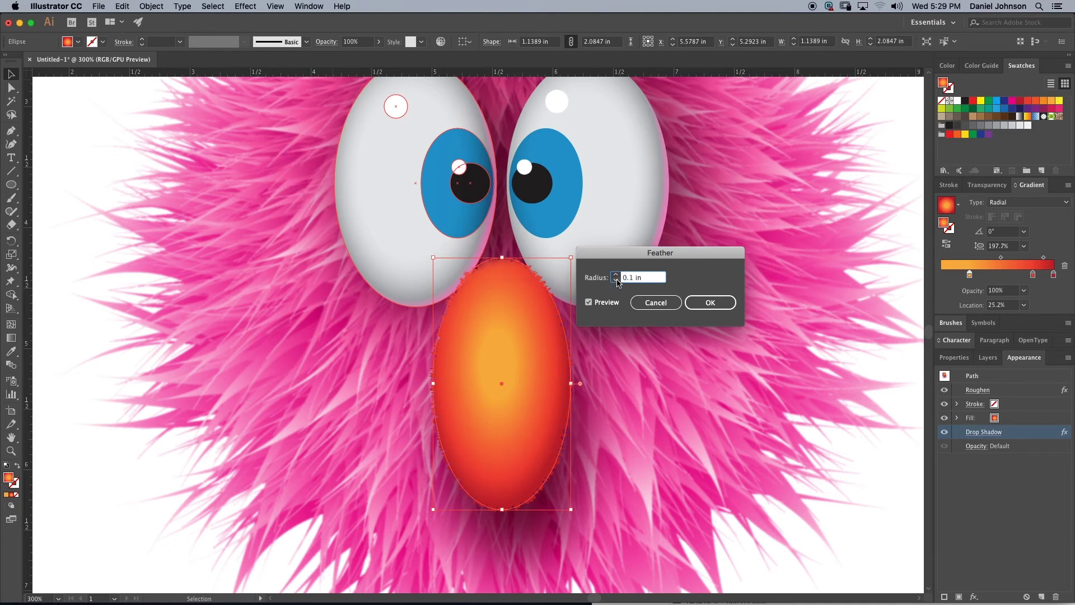
left_click(616, 275)
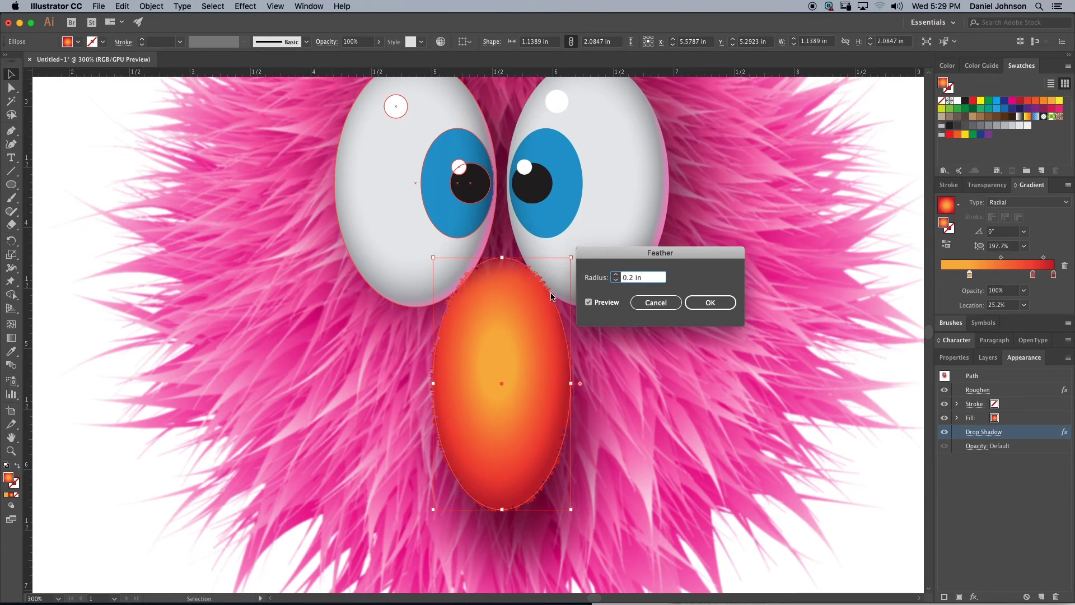
left_click(705, 304)
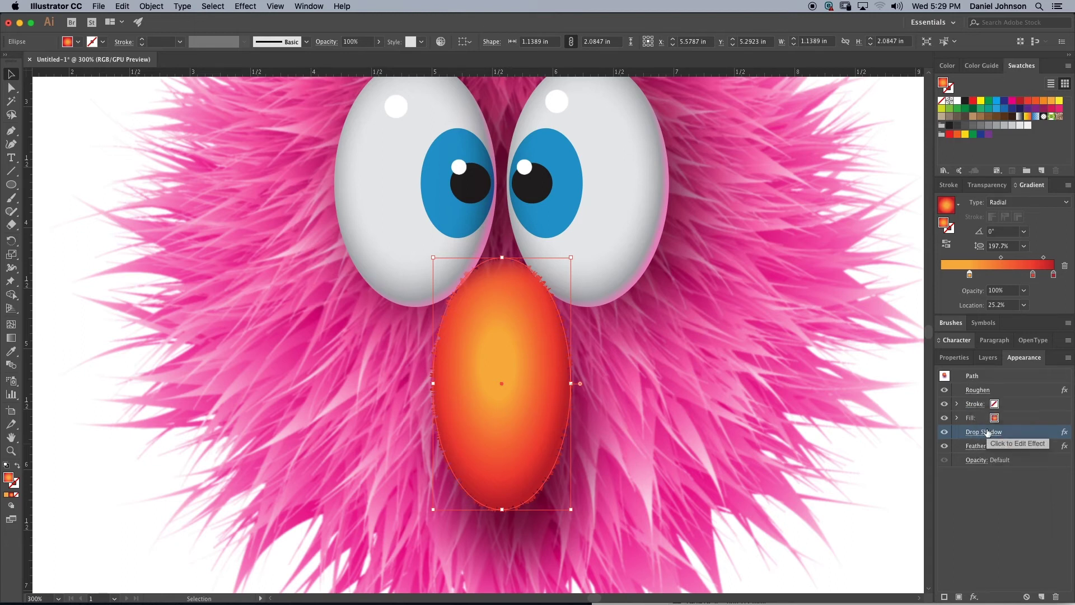
Step: Check the nose's Roughen settings without changing them and move Roughen below Feather in its effect order
left_click(978, 390)
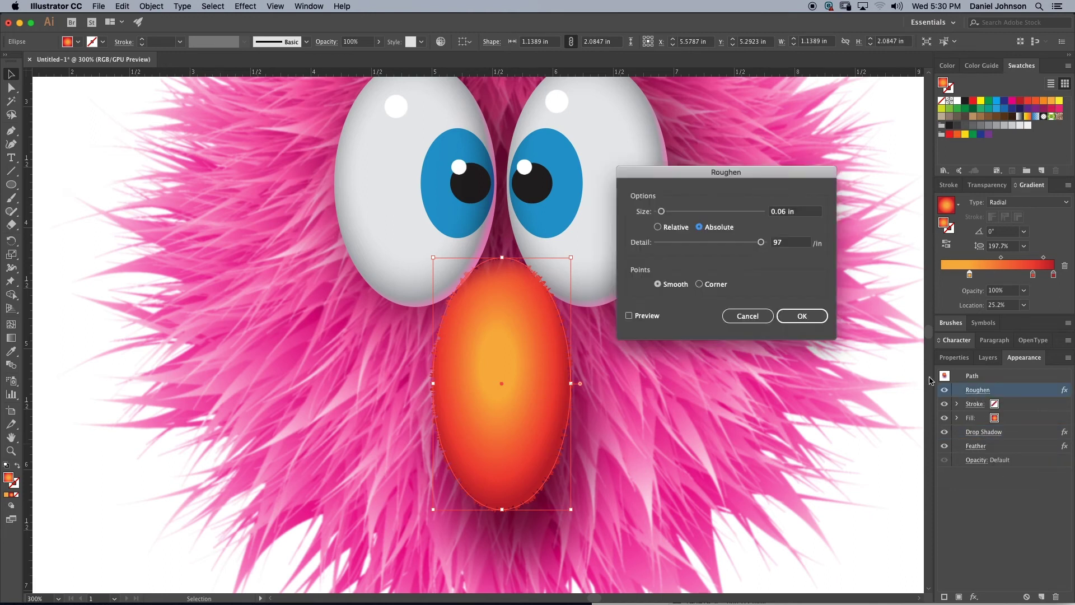
left_click(747, 320)
left_click_drag(1016, 393, 1012, 452)
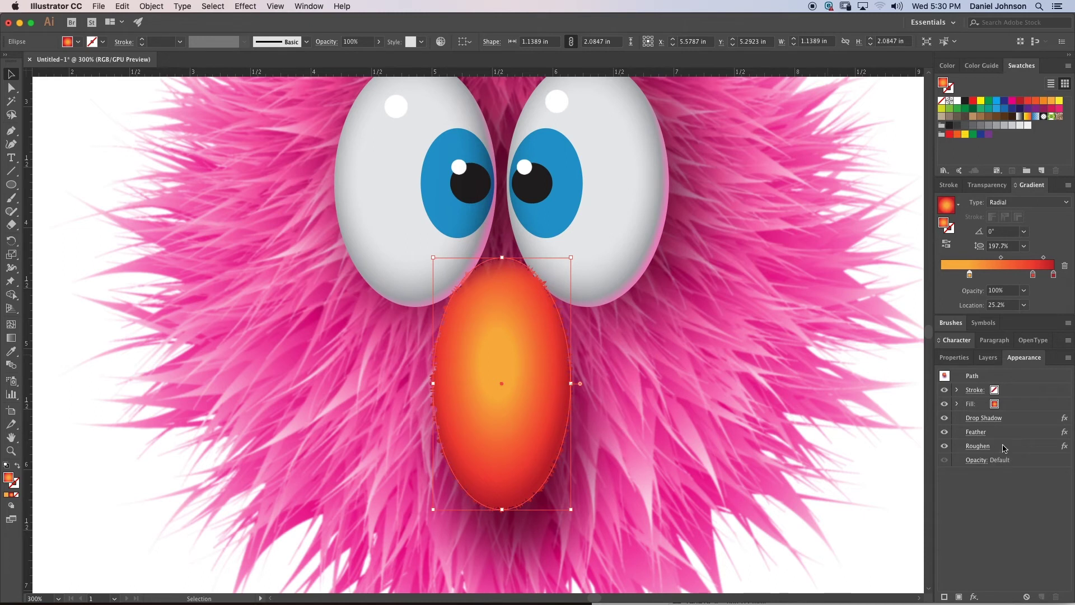
left_click(1013, 452)
mouse_move(1013, 451)
left_mouse_down()
mouse_move(1008, 429)
mouse_move(1012, 451)
left_mouse_up()
Step: Compare the nose with the Feather effect hidden and shown, and delete Feather from its appearance
left_click(1010, 434)
left_click(1008, 434)
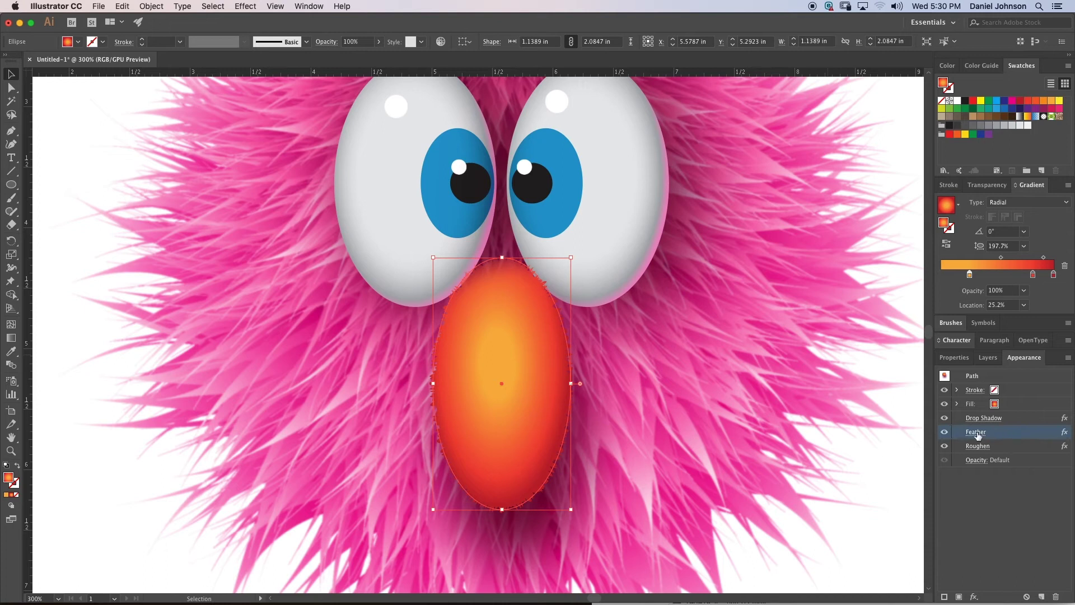
left_click(945, 434)
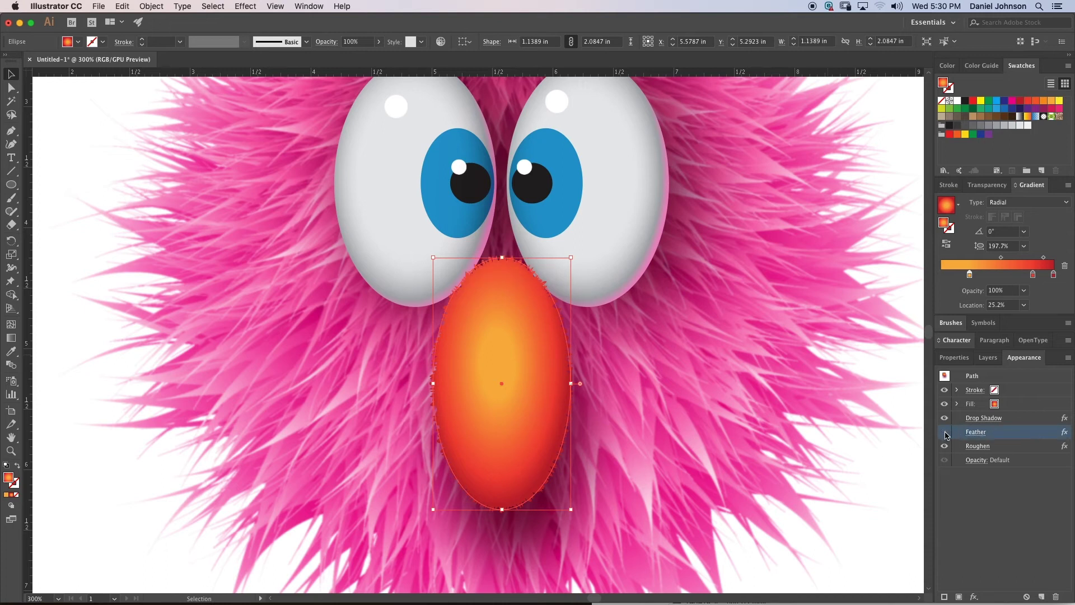
left_click(944, 434)
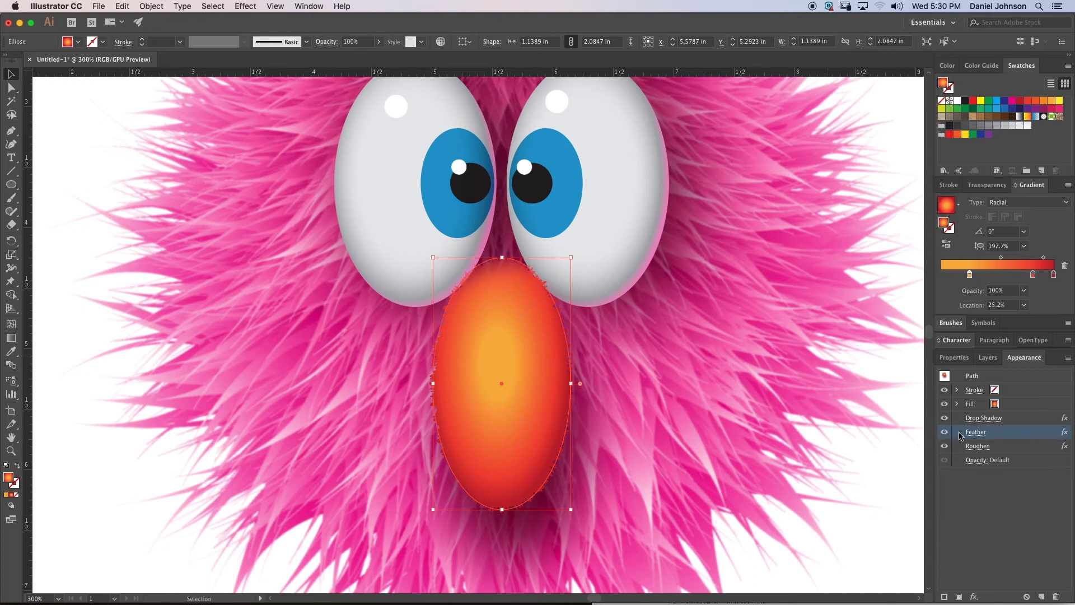
left_click(1056, 597)
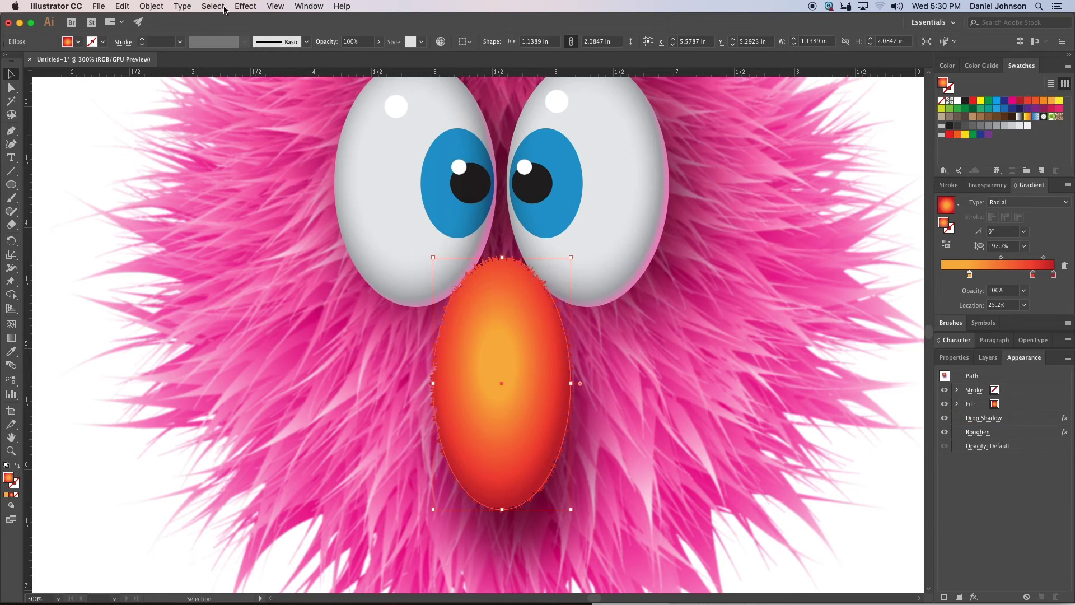
Step: Apply a Gaussian Blur effect to the nose with the preview on, slightly reducing the blur radius
left_click(244, 7)
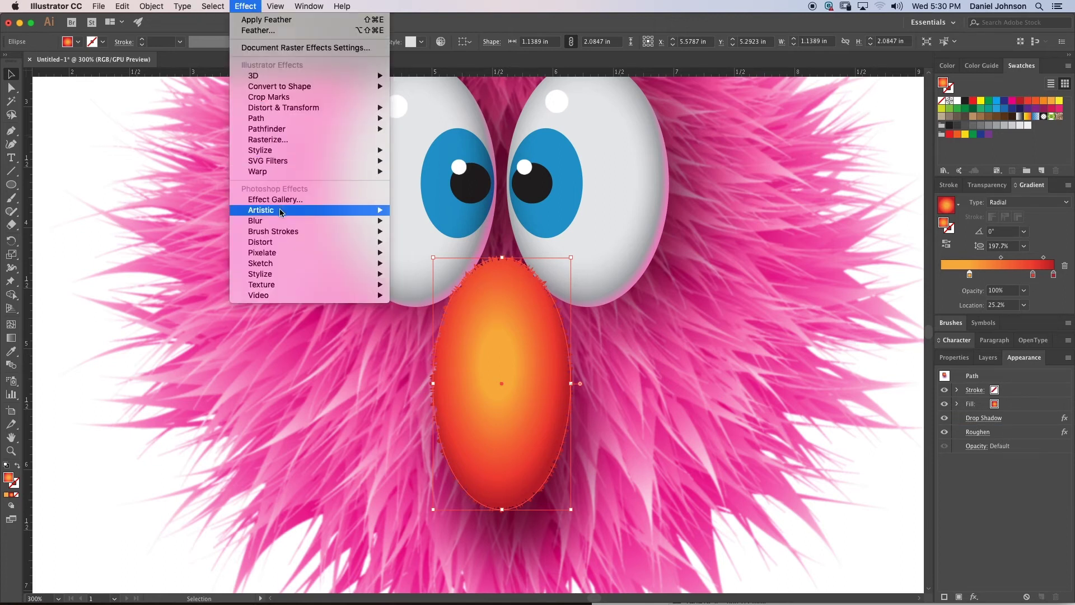
mouse_move(281, 221)
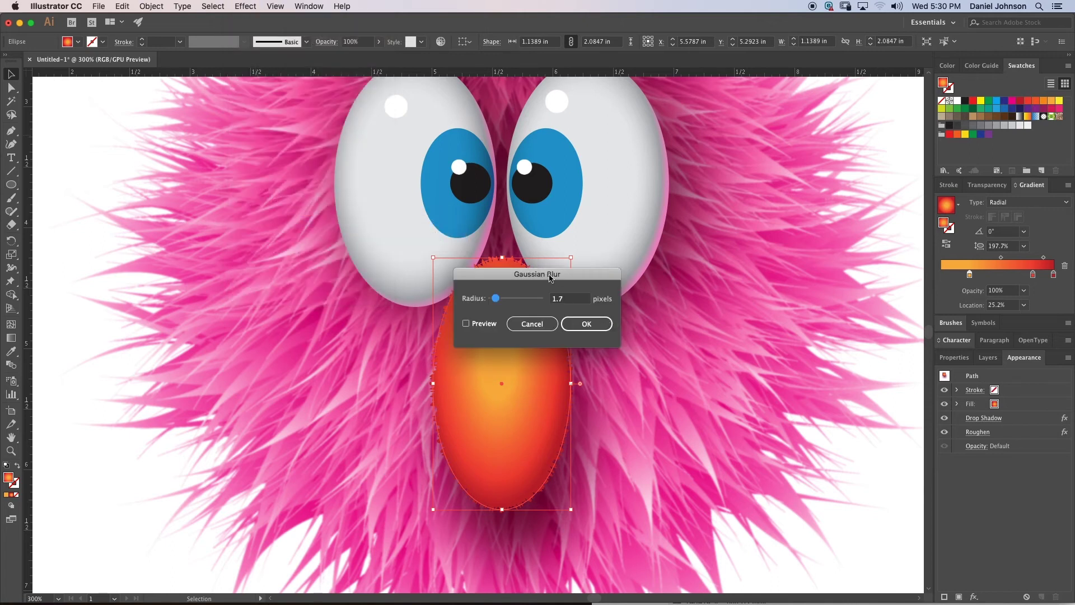
left_click_drag(550, 275, 740, 296)
left_click(656, 344)
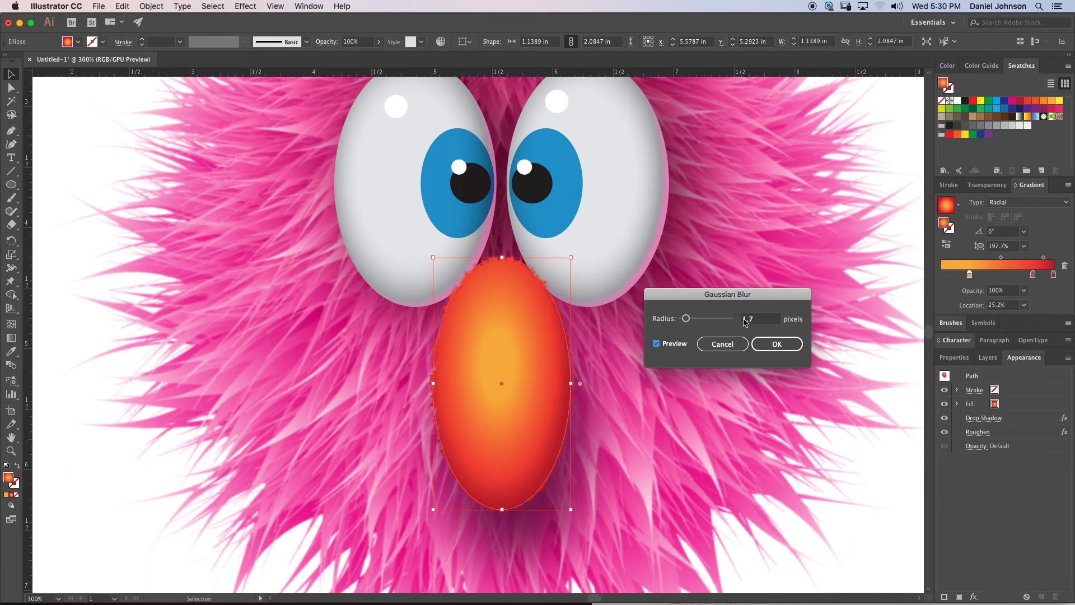
left_click_drag(686, 319, 683, 319)
left_click(765, 344)
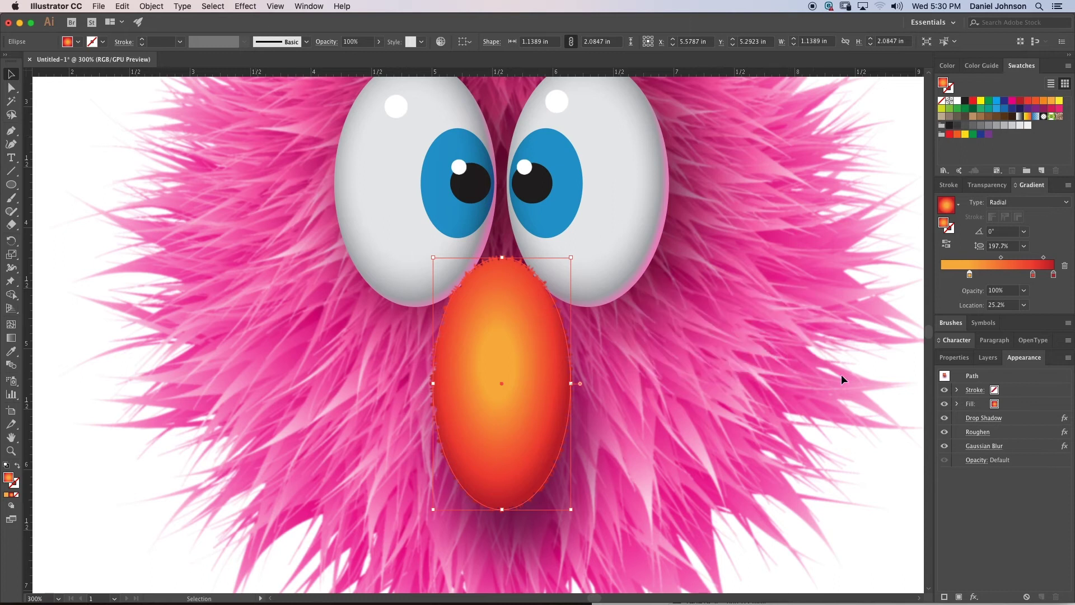
Step: Reorder the nose's effects so that Roughen comes first, Gaussian Blur second and Drop Shadow last
left_click(1014, 447)
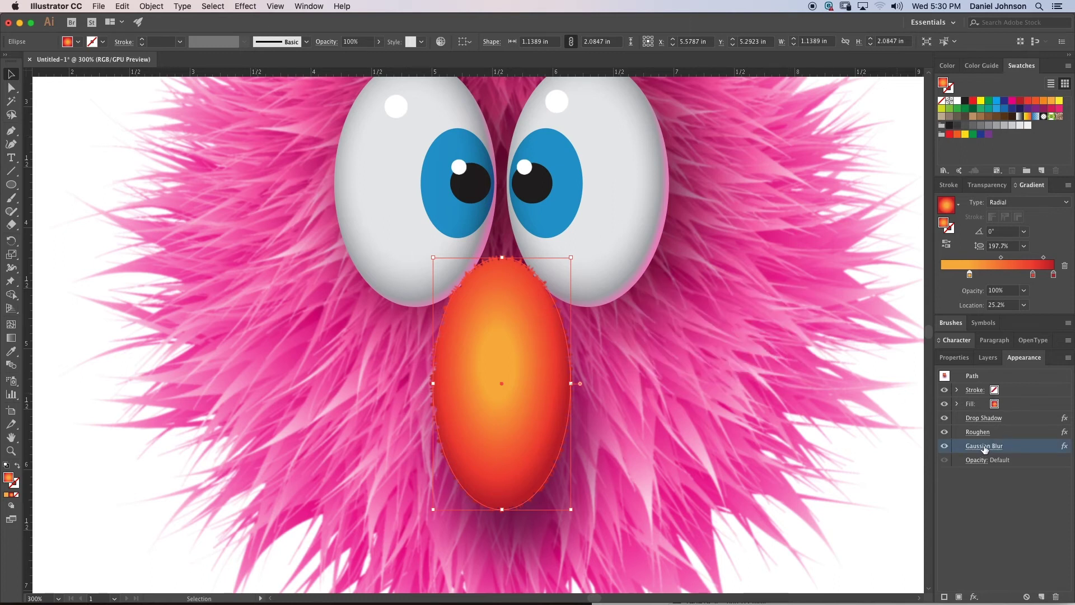
left_click(1014, 448)
left_click_drag(1014, 450, 1007, 429)
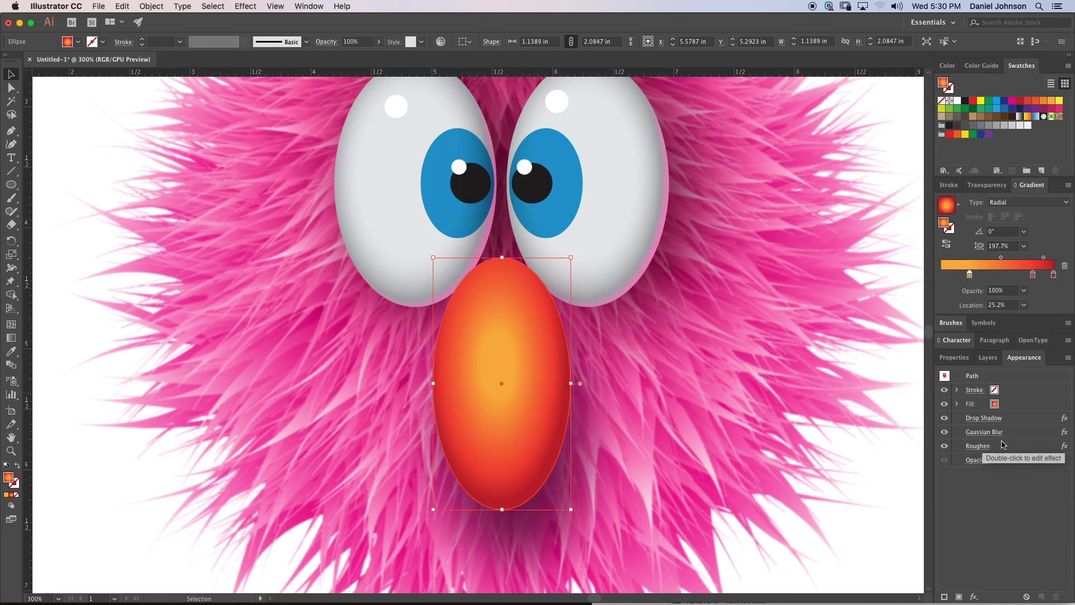
left_click(1012, 421)
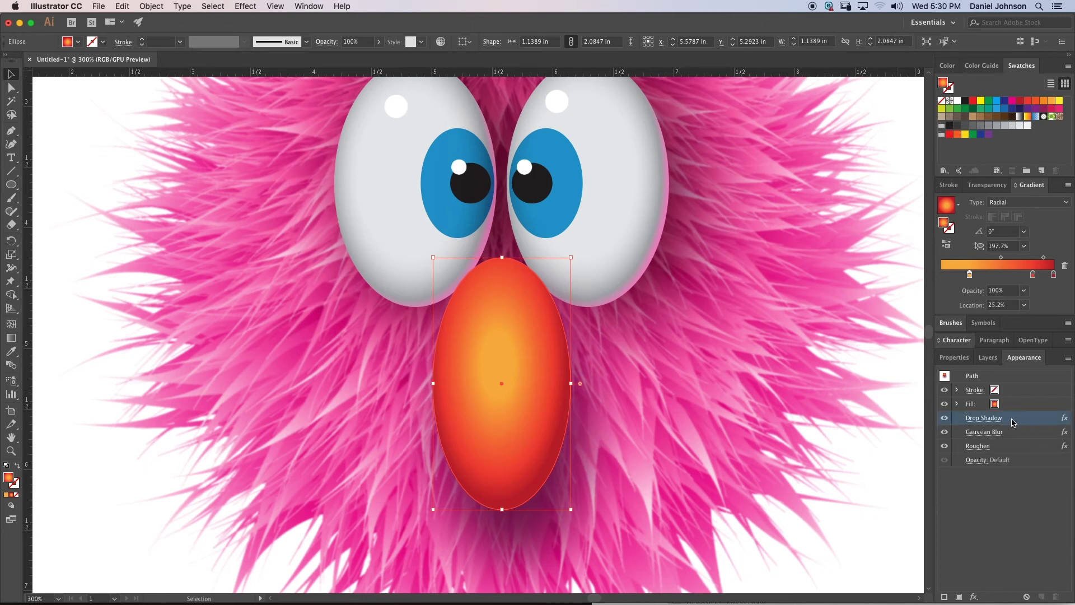
left_click_drag(1012, 421, 1007, 452)
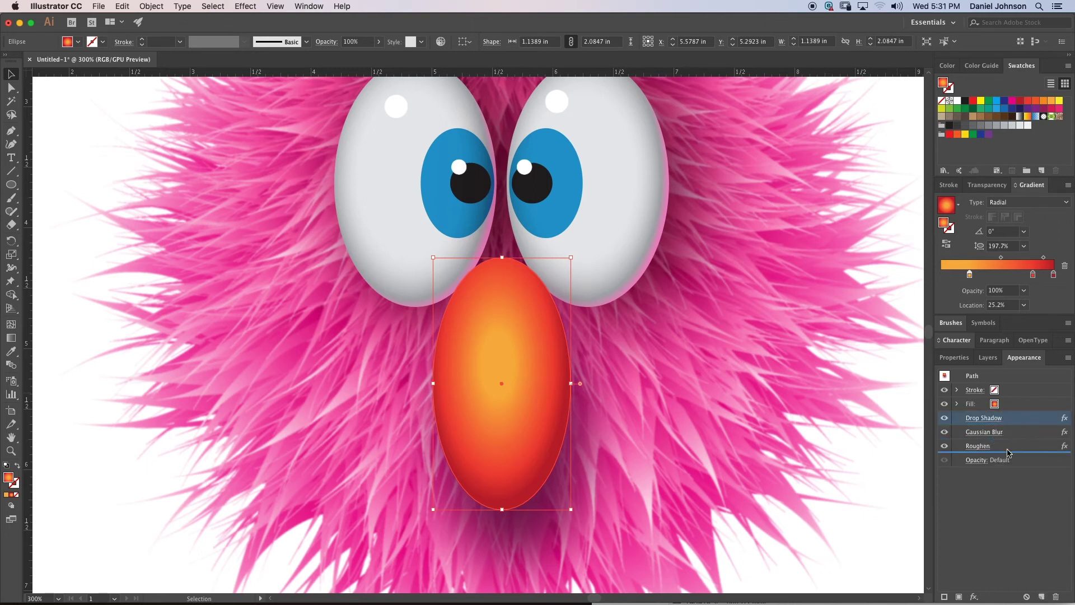
left_click(1007, 435)
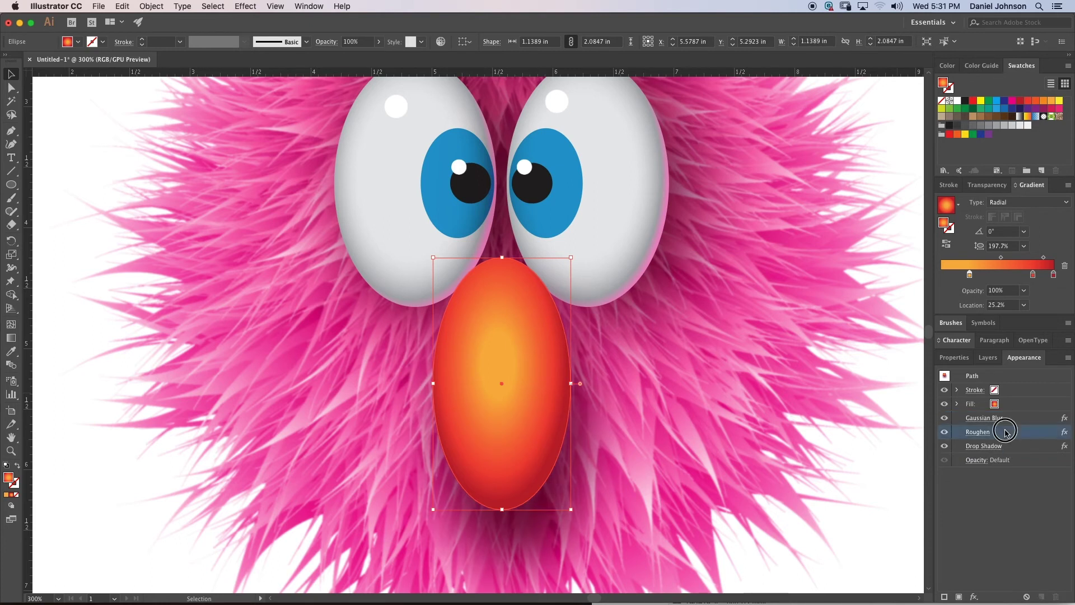
left_click_drag(1013, 421, 1011, 443)
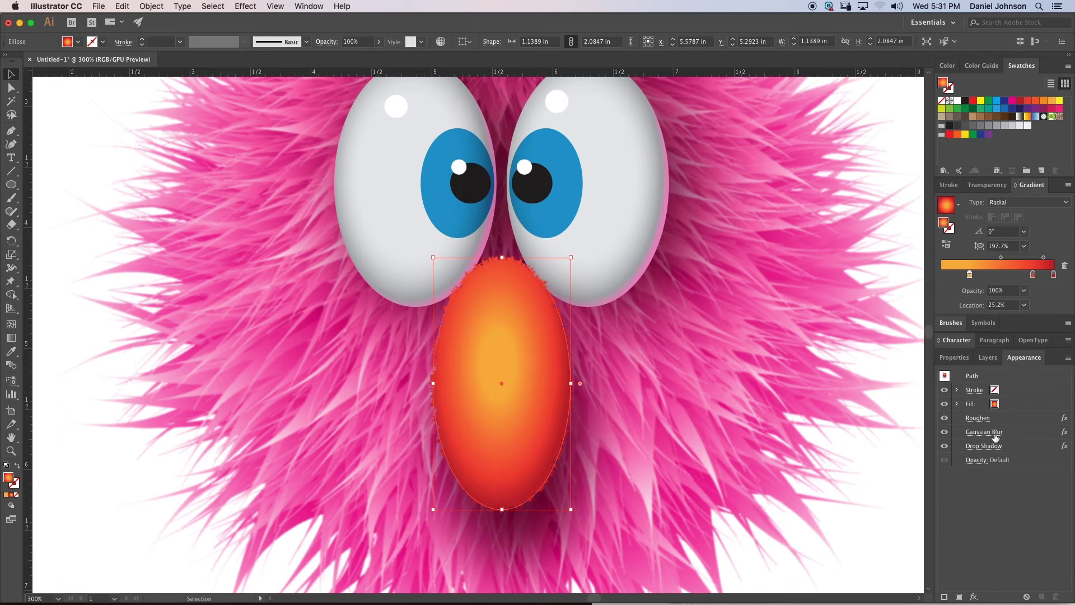
Step: Set the nose's Gaussian Blur radius to 3.5 pixels with the preview on, apply it and deselect the nose
left_click(994, 433)
left_click_drag(683, 318, 689, 319)
left_click(662, 339)
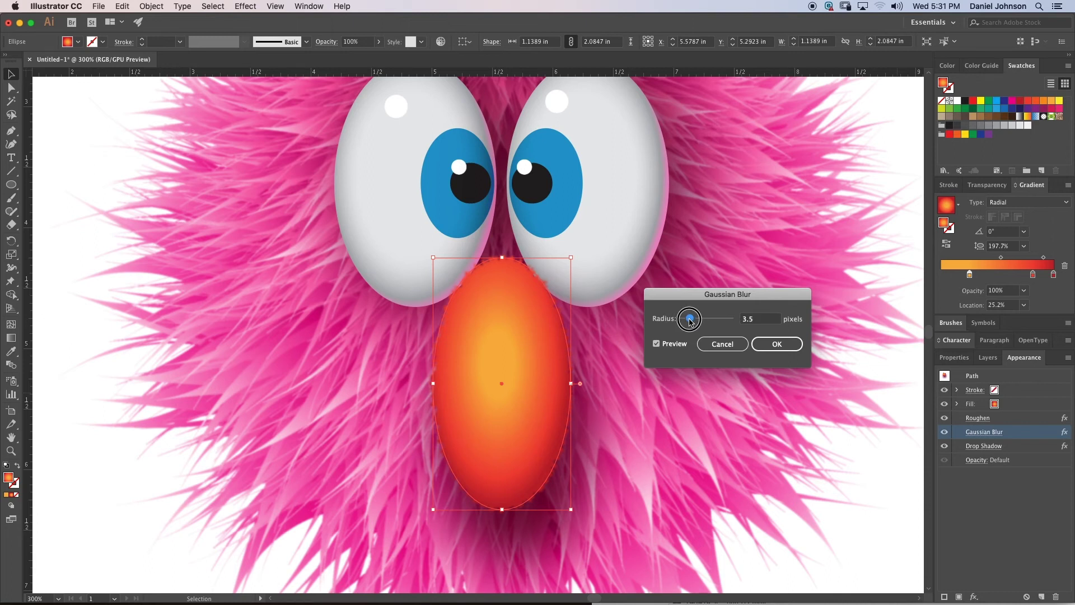
left_click(773, 344)
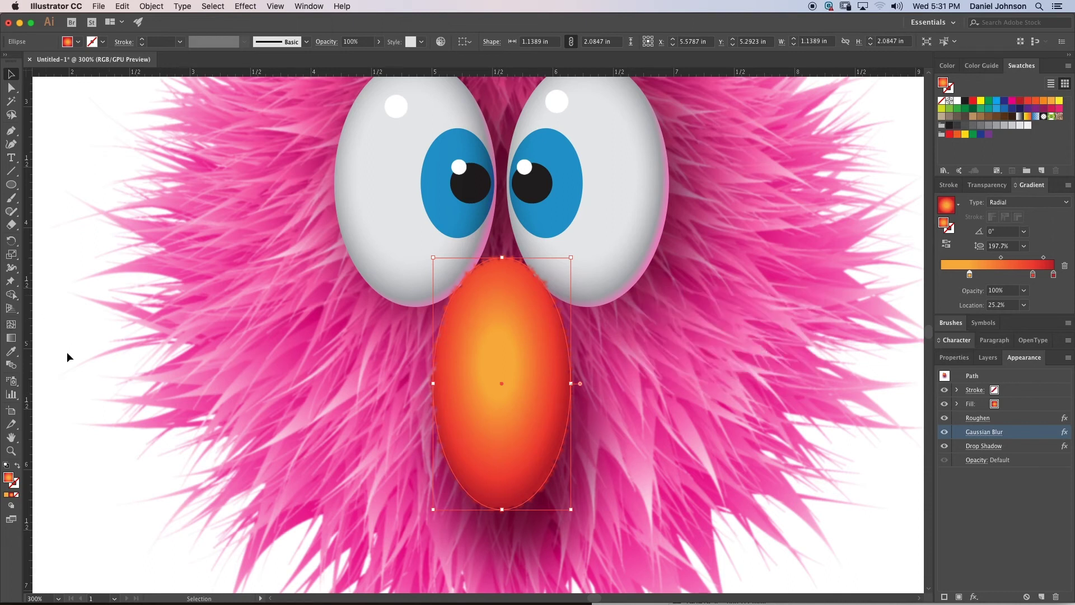
left_click(93, 370)
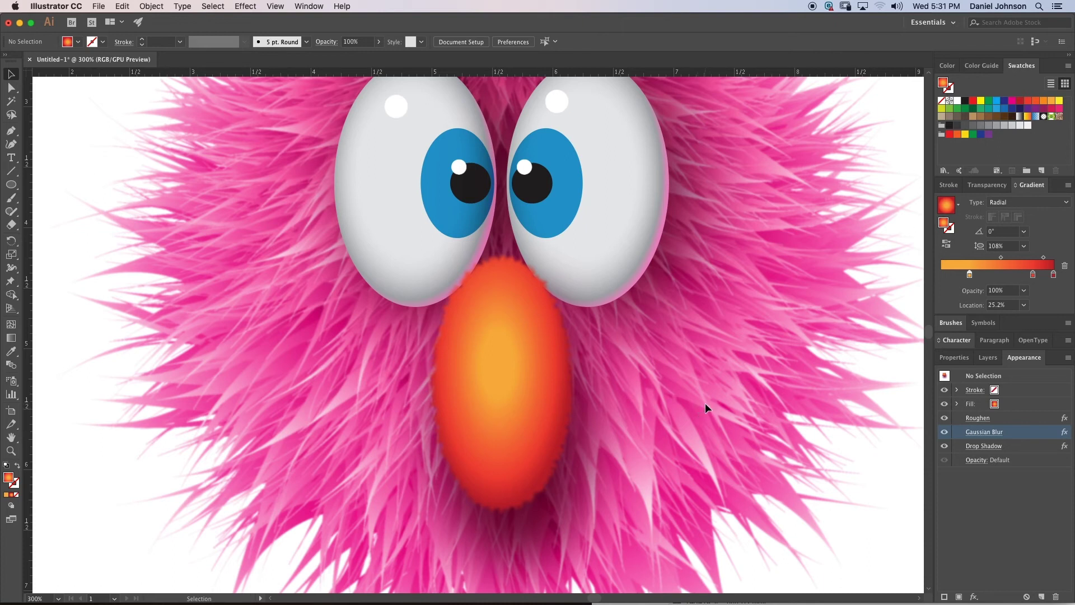
Step: Open the Basic Graphics_Textures pattern swatch library
left_click(309, 7)
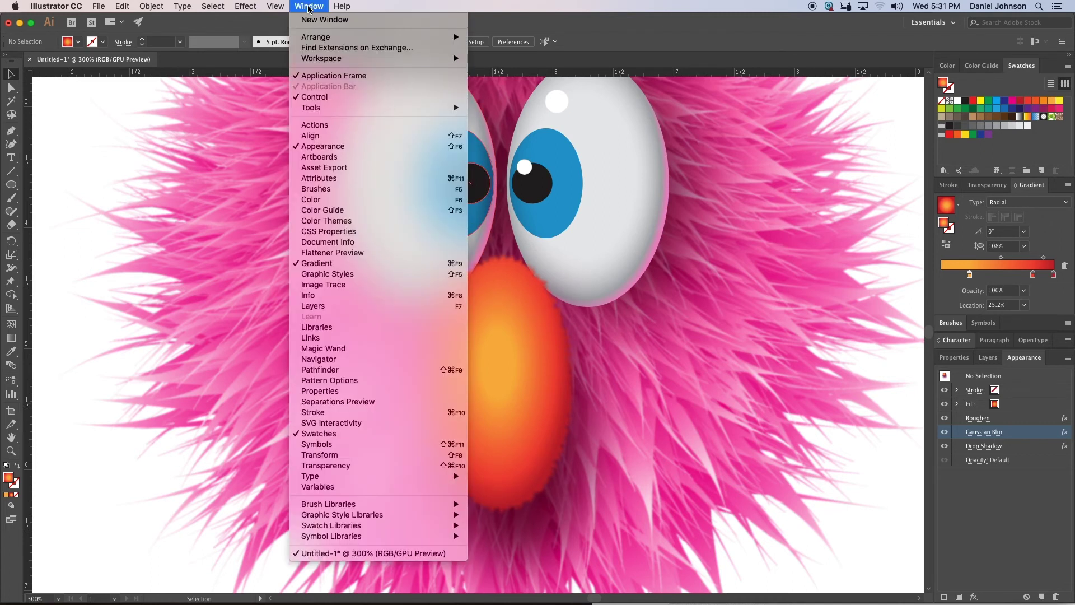
mouse_move(359, 525)
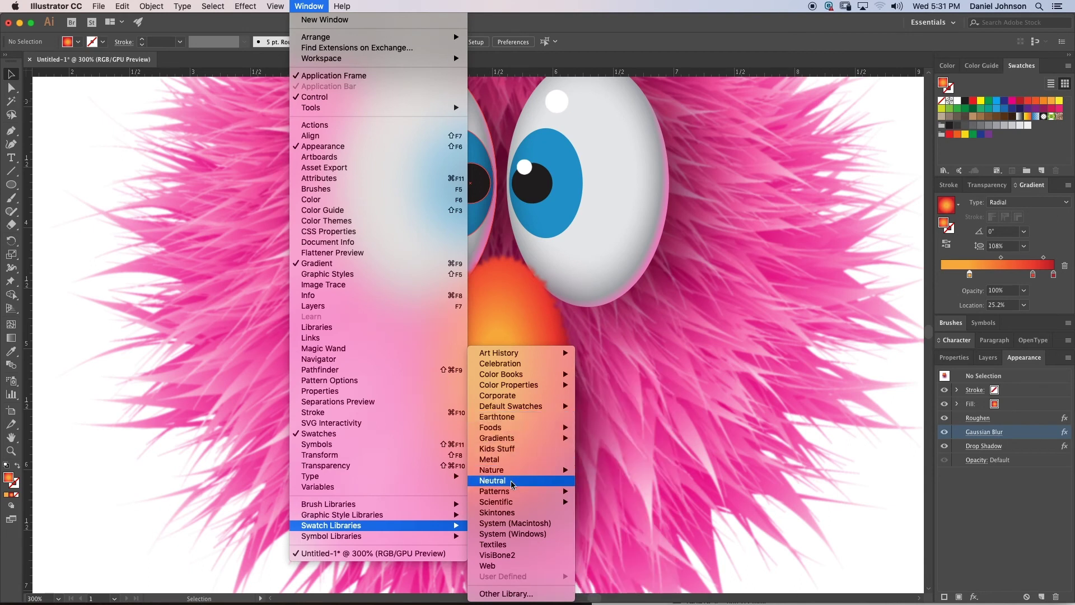
mouse_move(513, 491)
mouse_move(598, 492)
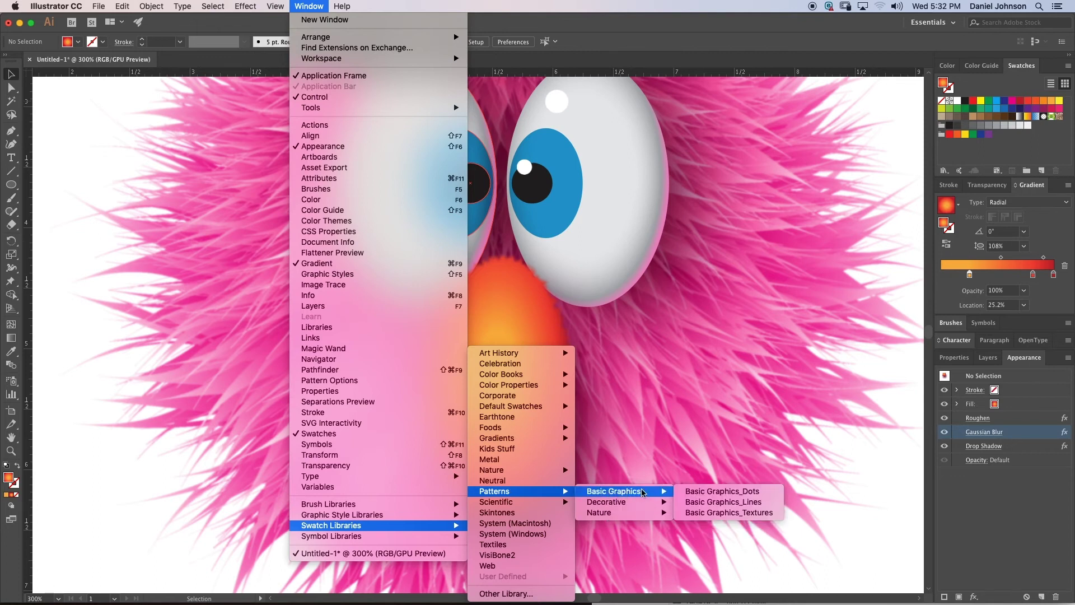
left_click(724, 513)
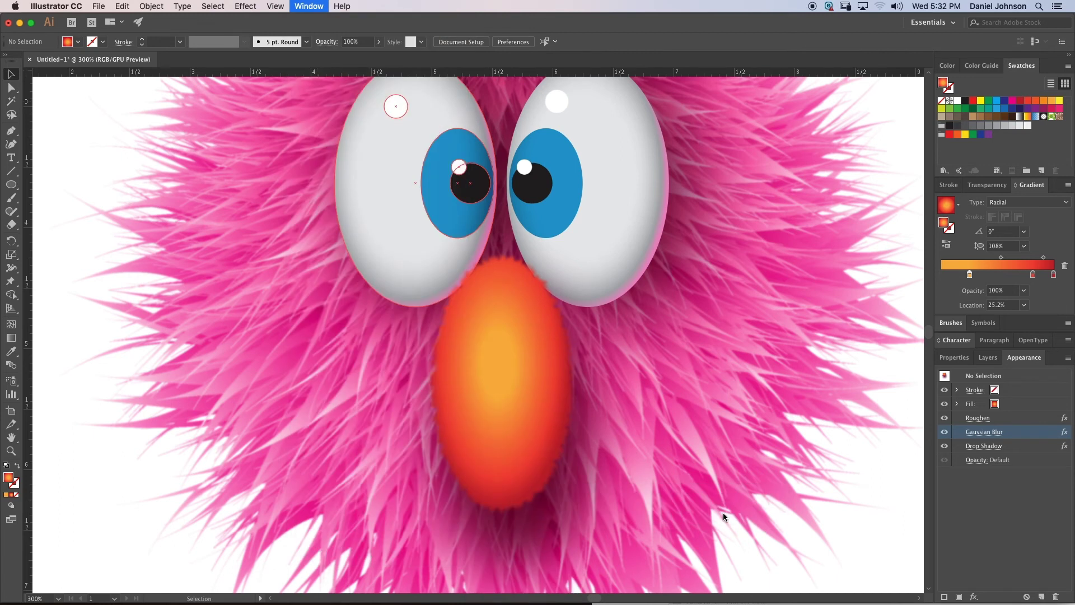
Step: Move the Basic Graphics_Textures library clear of the nose, so the whole nose is visible beside it
left_click_drag(552, 283, 761, 201)
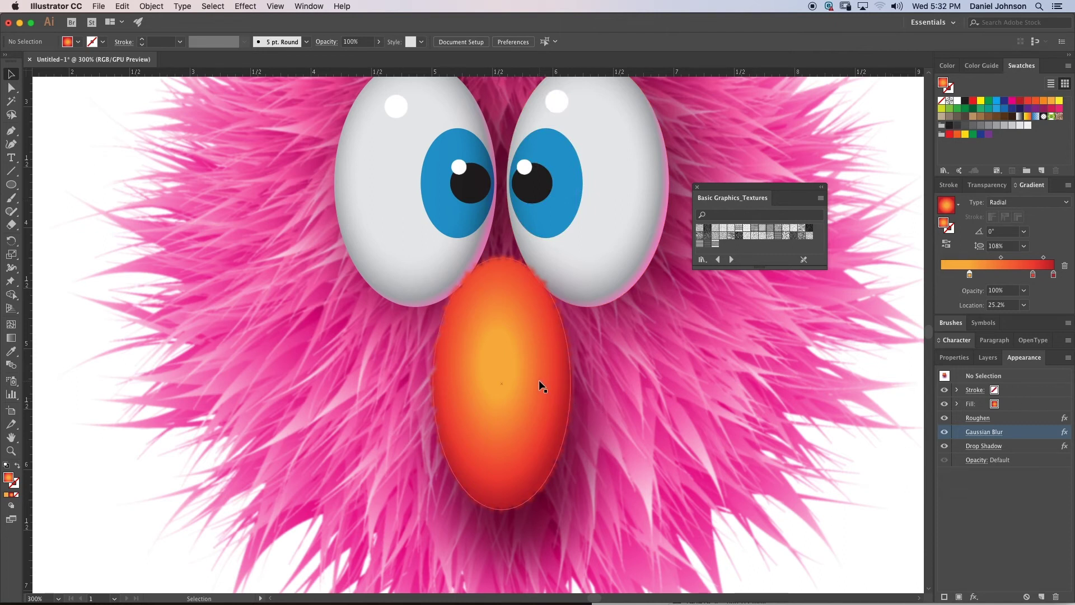
left_click(1016, 404)
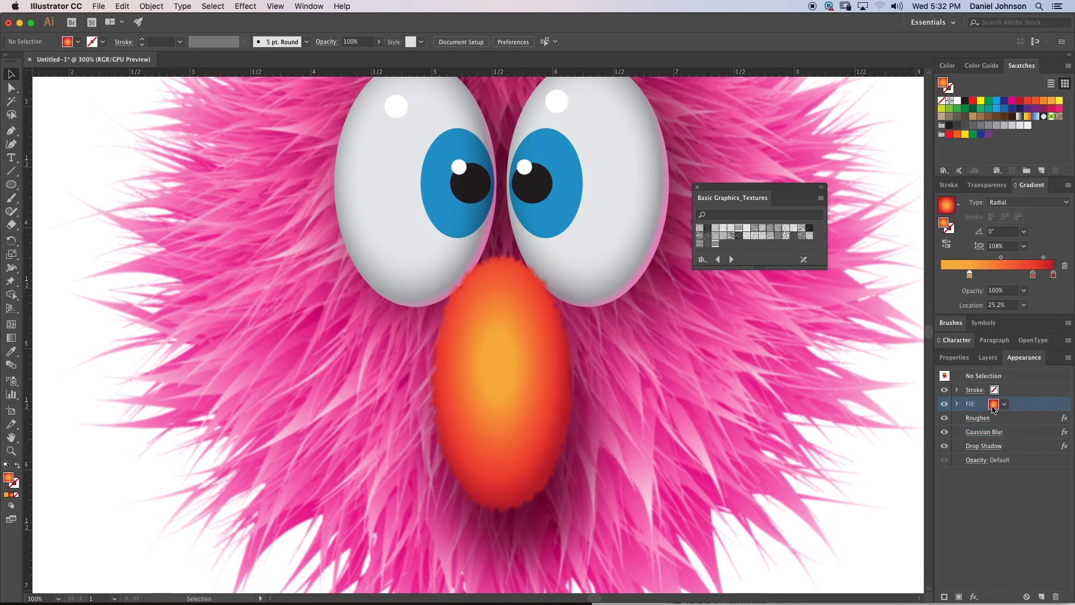
left_click(958, 597)
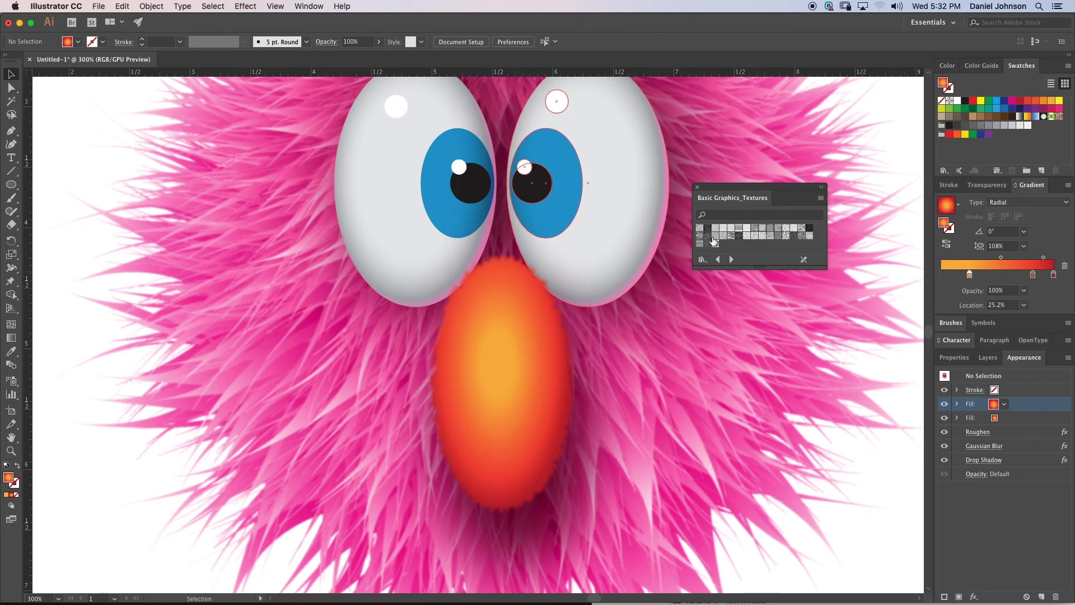
left_click(723, 235)
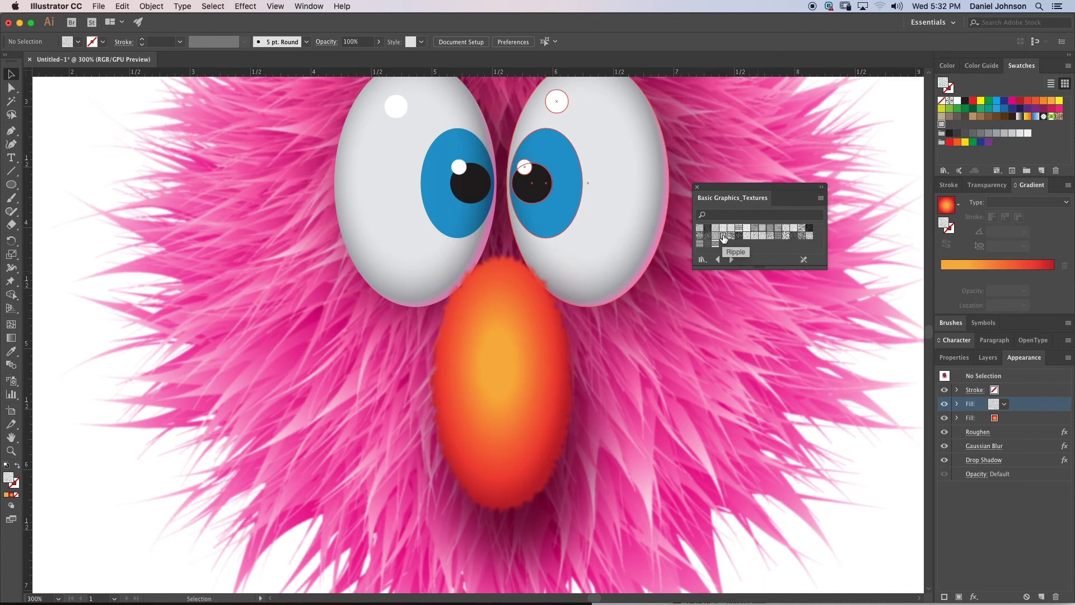
Step: Select the nose, add a second fill above the gradient and try texture swatches, ending with the dotted pattern with cracked, curved lines
left_click(555, 340)
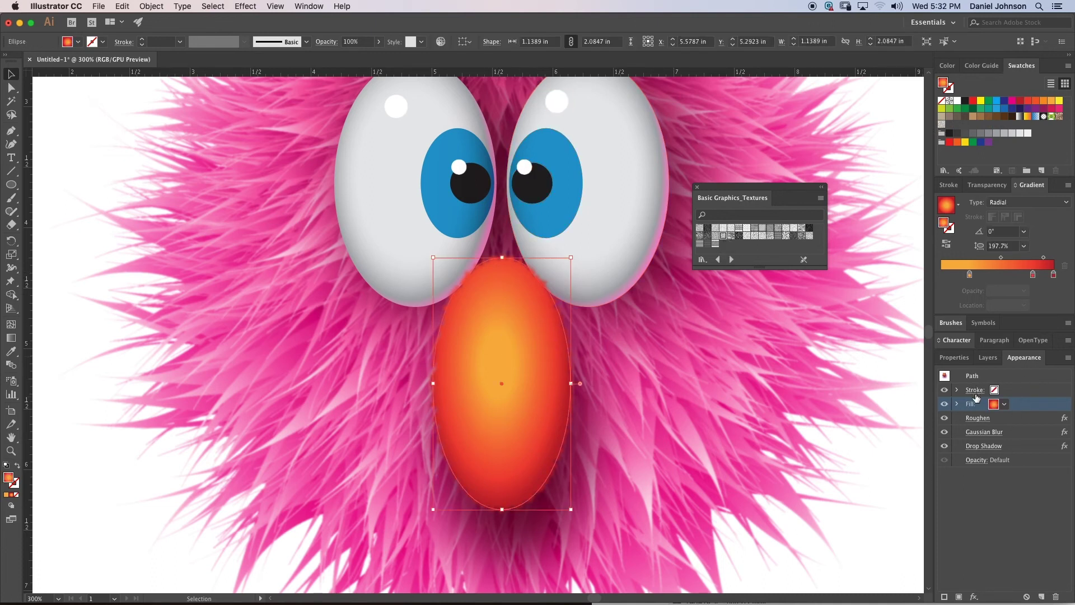
left_click(959, 596)
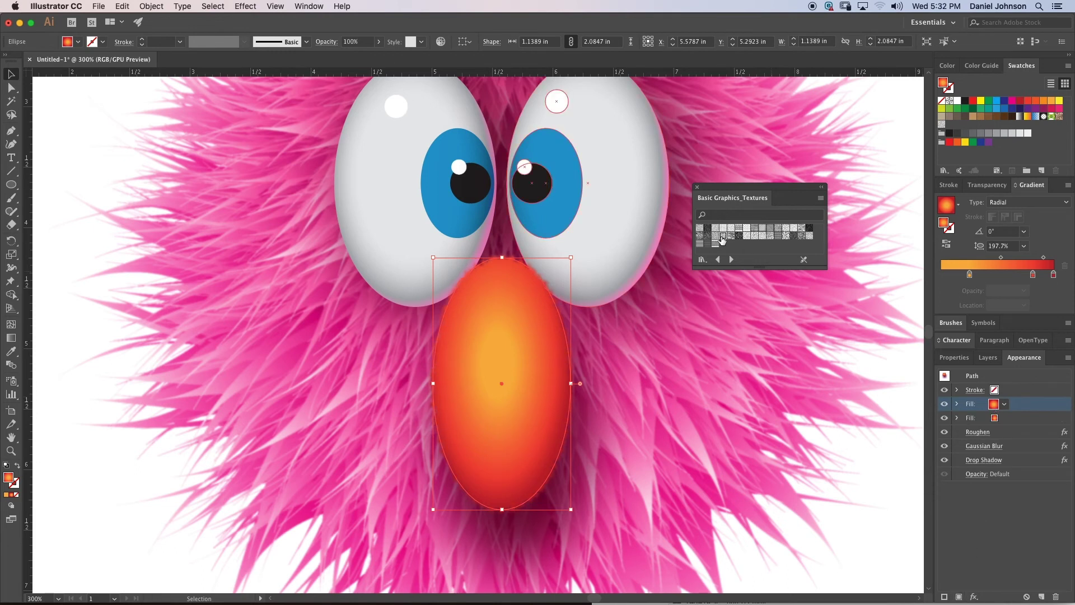
left_click(722, 235)
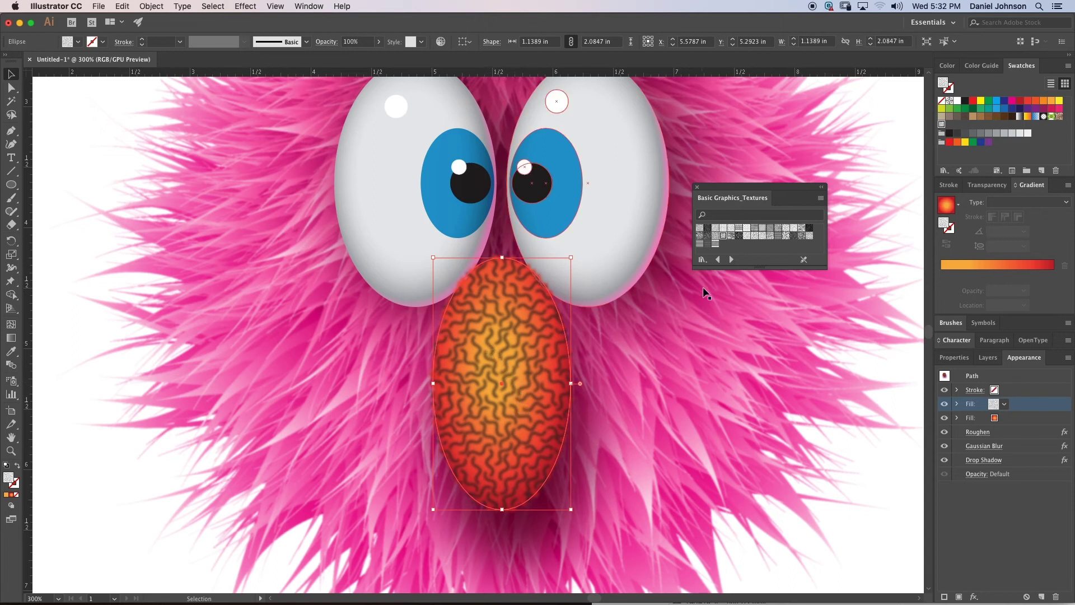
left_click(716, 237)
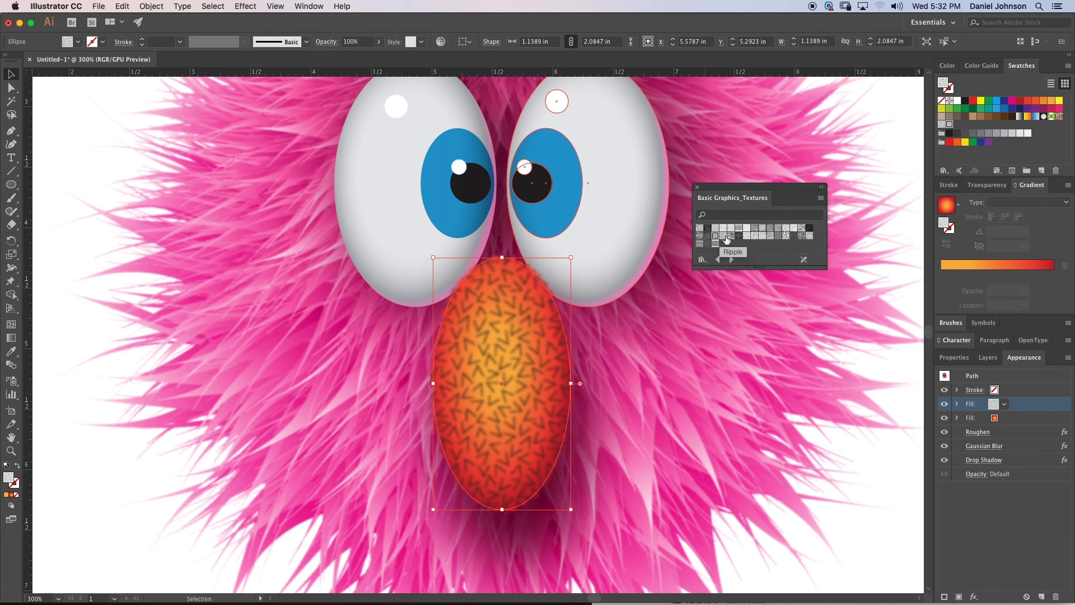
left_click(730, 236)
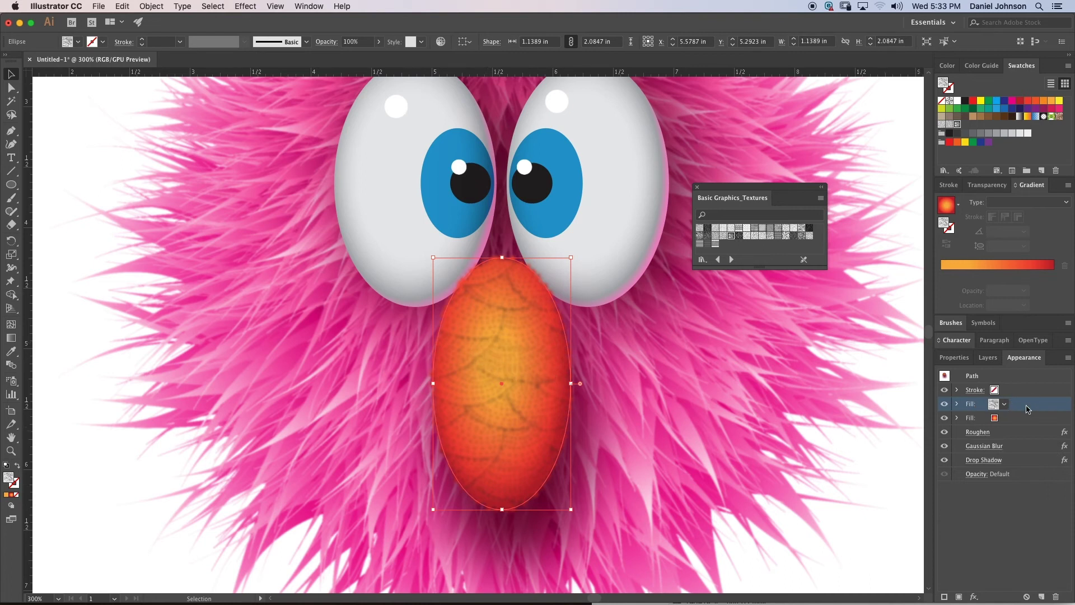
Step: Try placing the pattern fill below the nose's gradient fill, and undo the reordering
left_click_drag(1026, 406, 1008, 426)
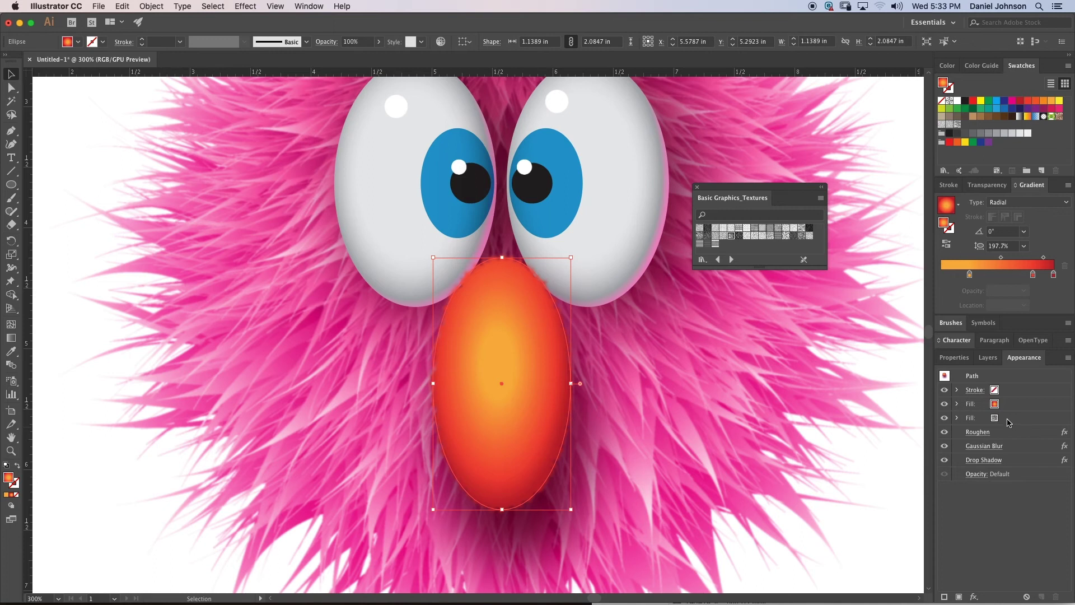
key("super+z")
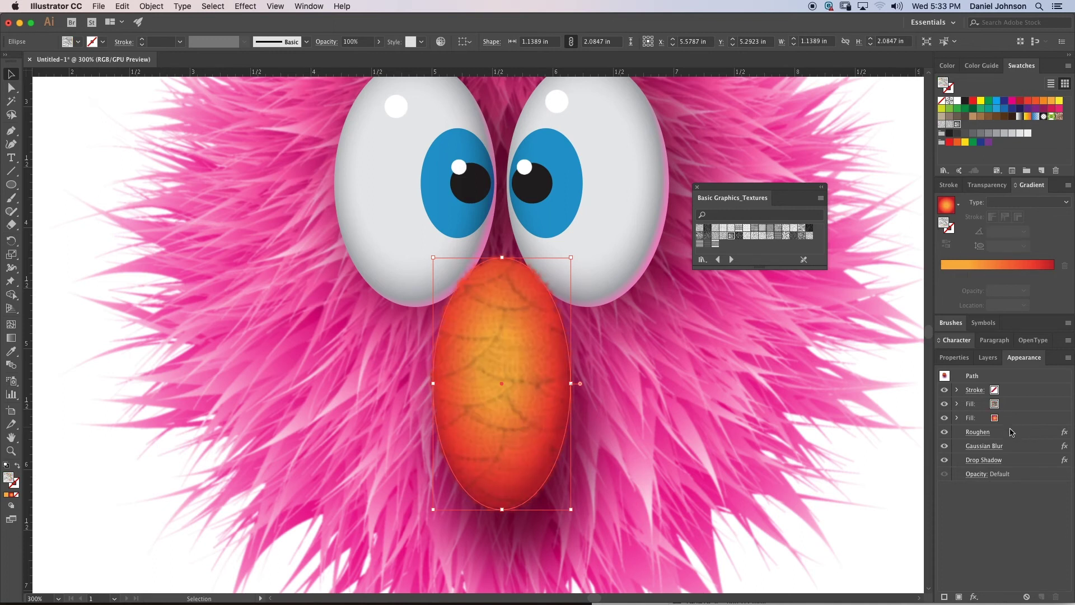
Step: Try moving Gaussian Blur above the nose's stroke, undo the move, and switch the blur's visibility off and on again
left_click(1006, 435)
left_click(1009, 447)
left_click_drag(1012, 451, 1006, 387)
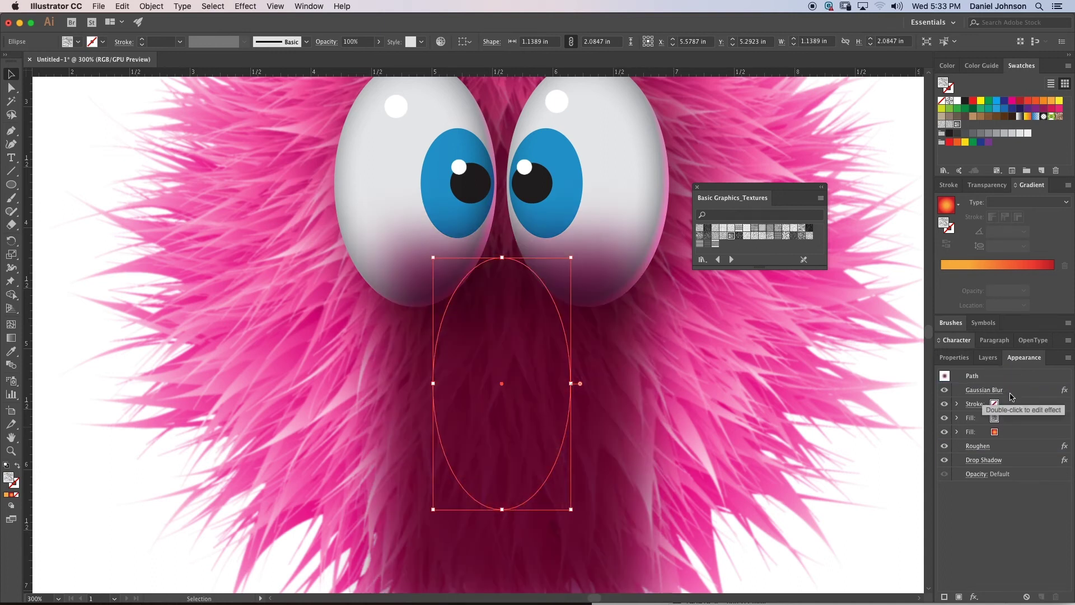
key("super+z")
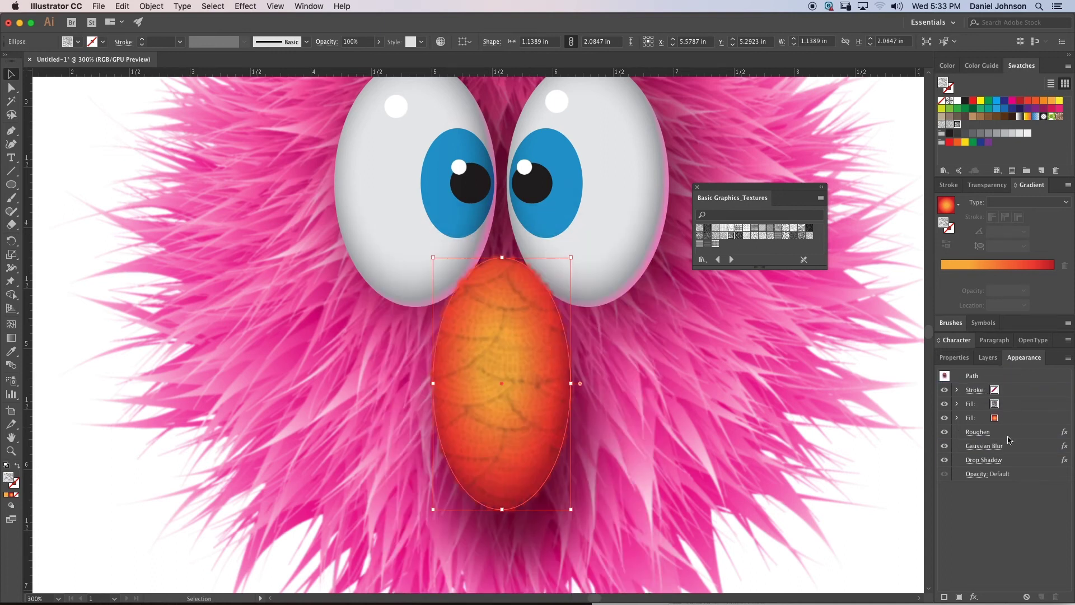
left_click(945, 446)
left_click(941, 447)
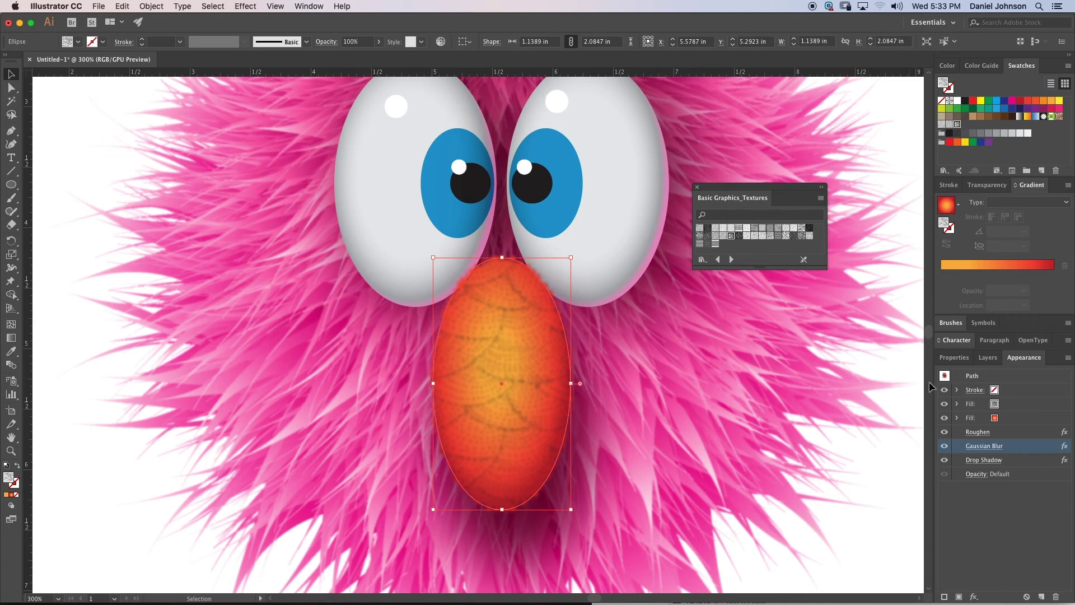
Step: Set the opacity of the nose's texture pattern fill to 30%
left_click(1018, 403)
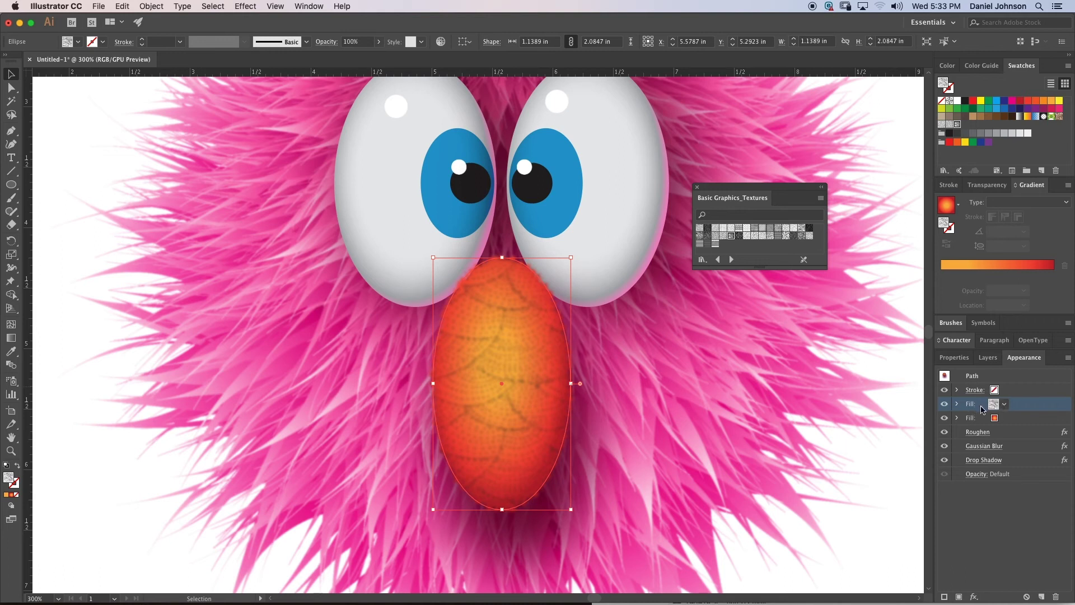
left_click(957, 404)
left_click(985, 417)
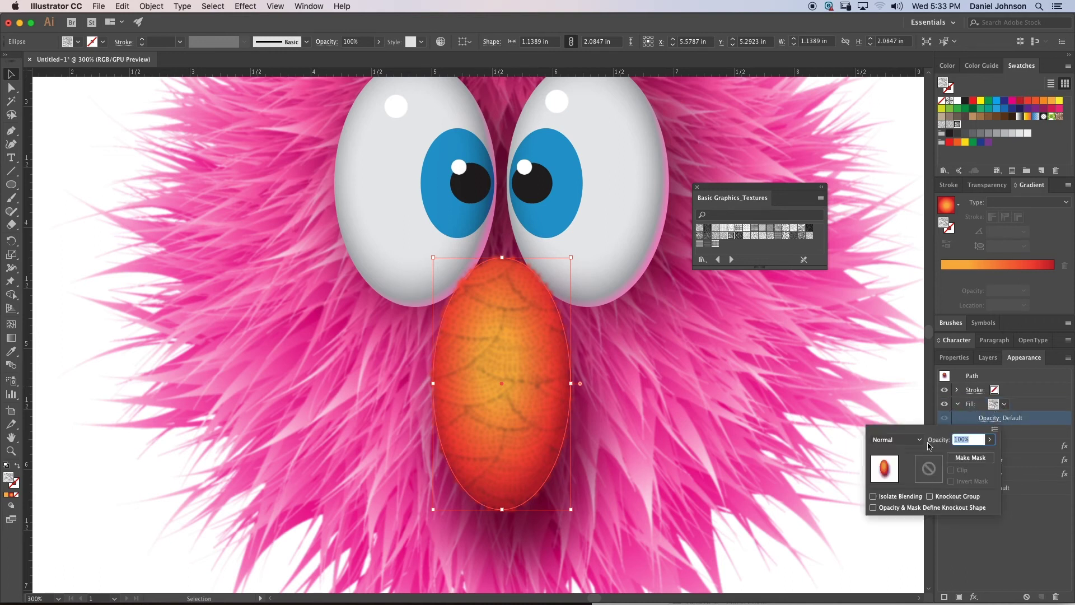
left_click(990, 439)
left_click_drag(983, 454, 965, 454)
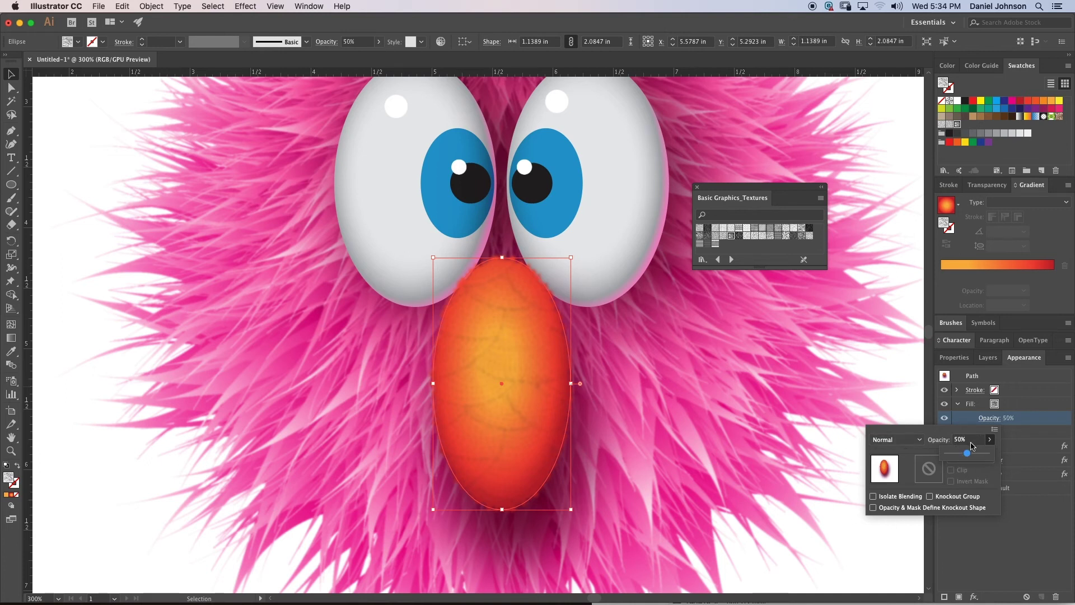
left_click_drag(967, 455, 957, 456)
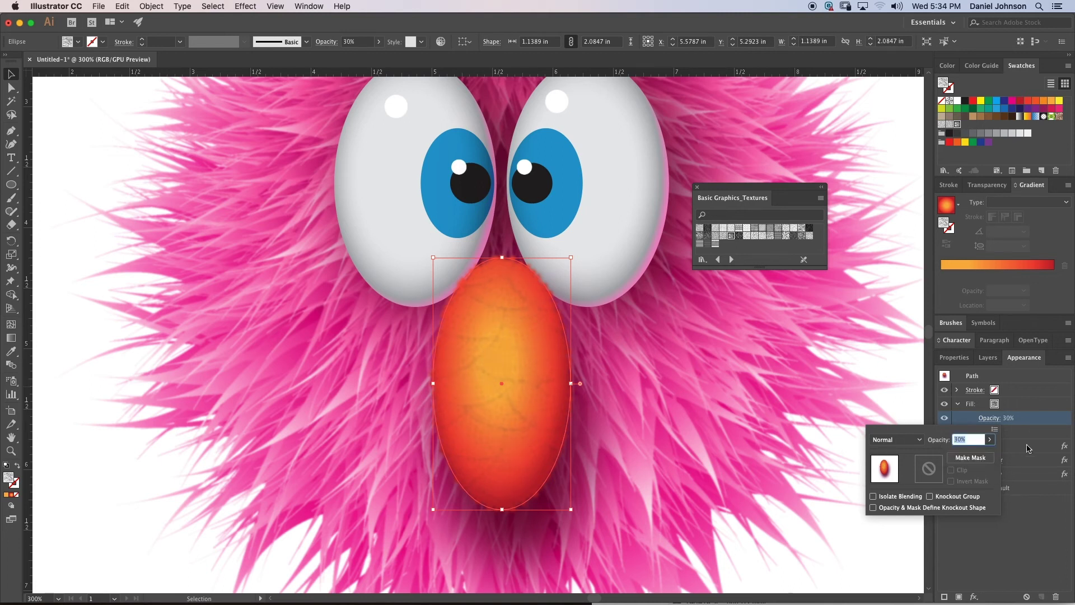
left_click(1017, 533)
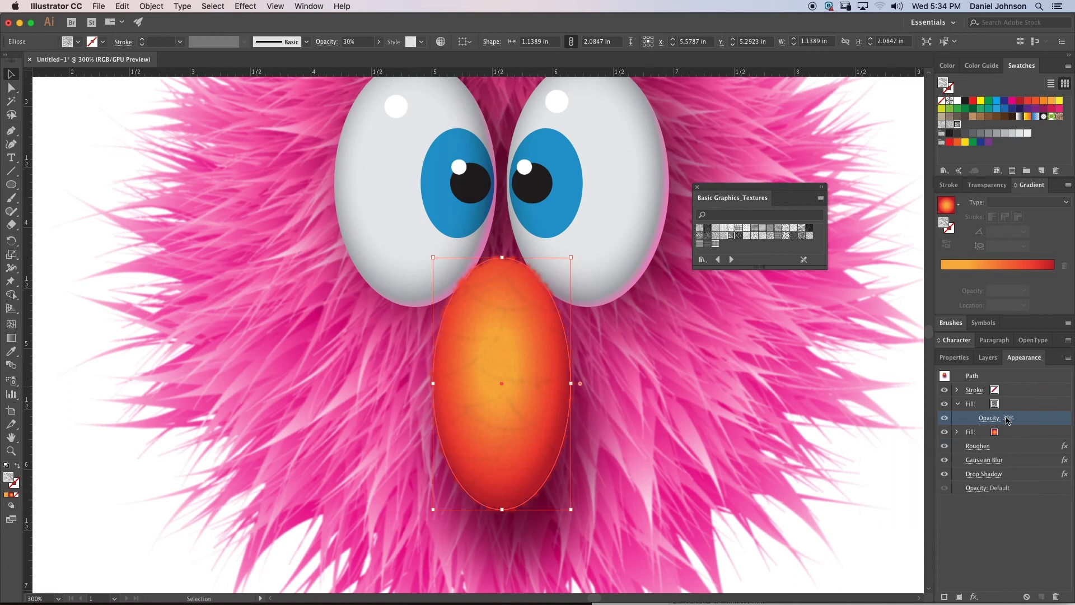
Step: Open the Nature_Animal Skins pattern swatch library
left_click(308, 7)
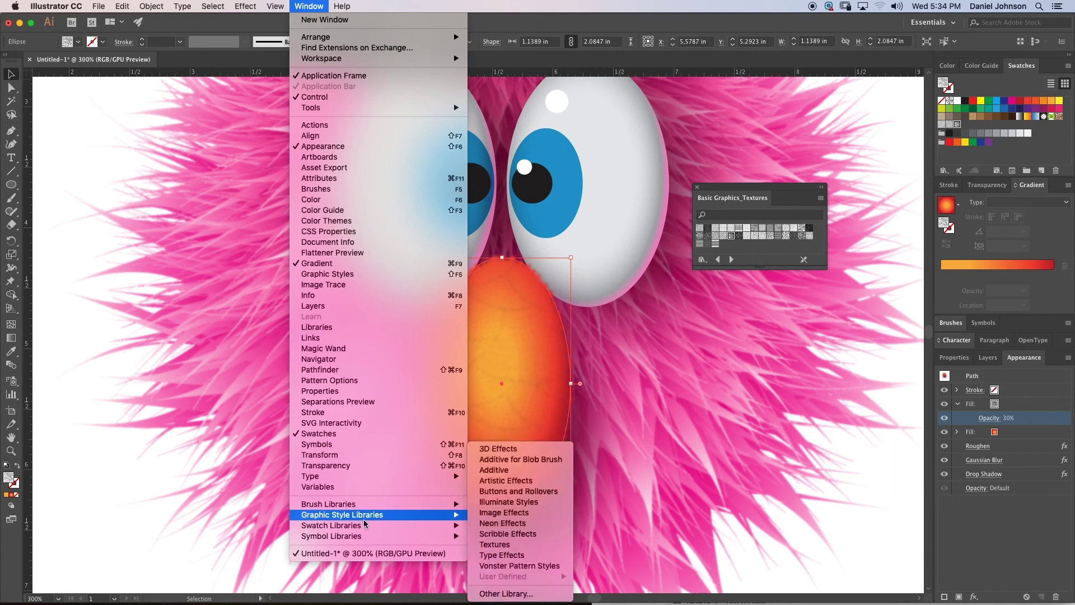
mouse_move(442, 525)
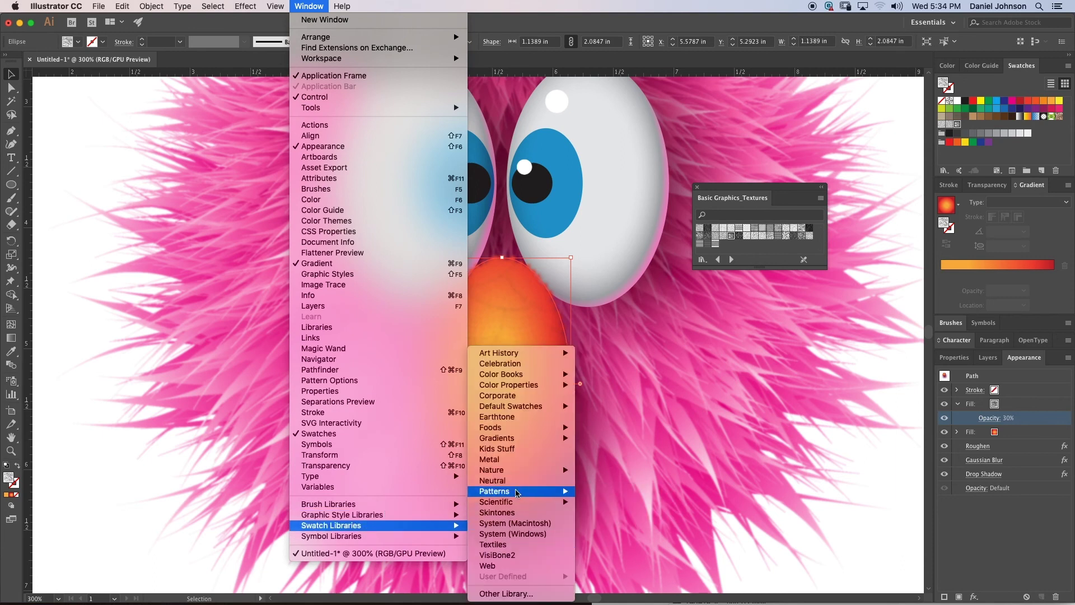
mouse_move(504, 491)
mouse_move(621, 513)
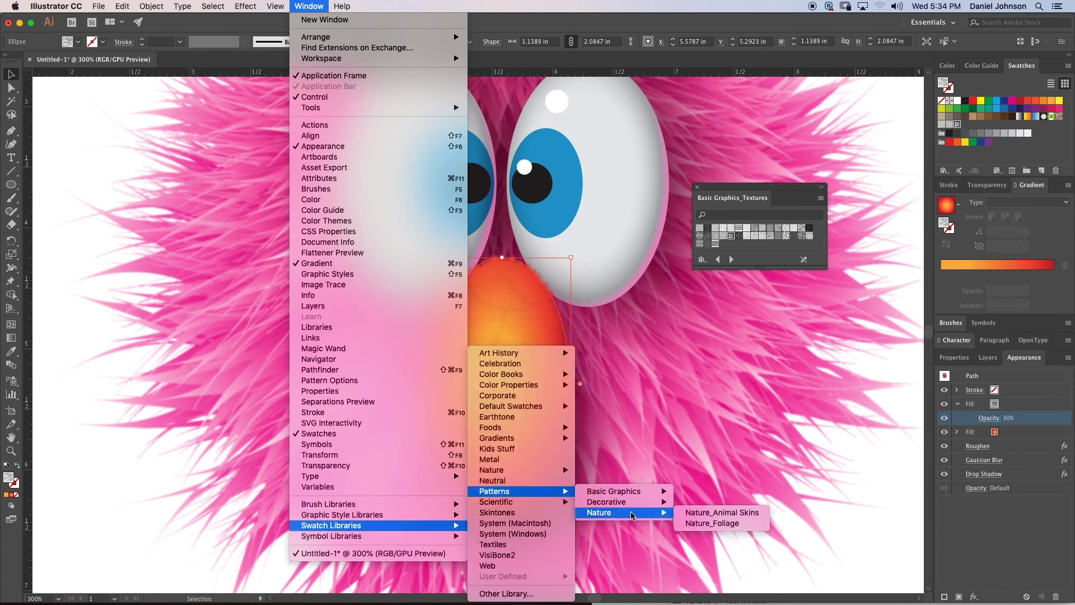
left_click(706, 512)
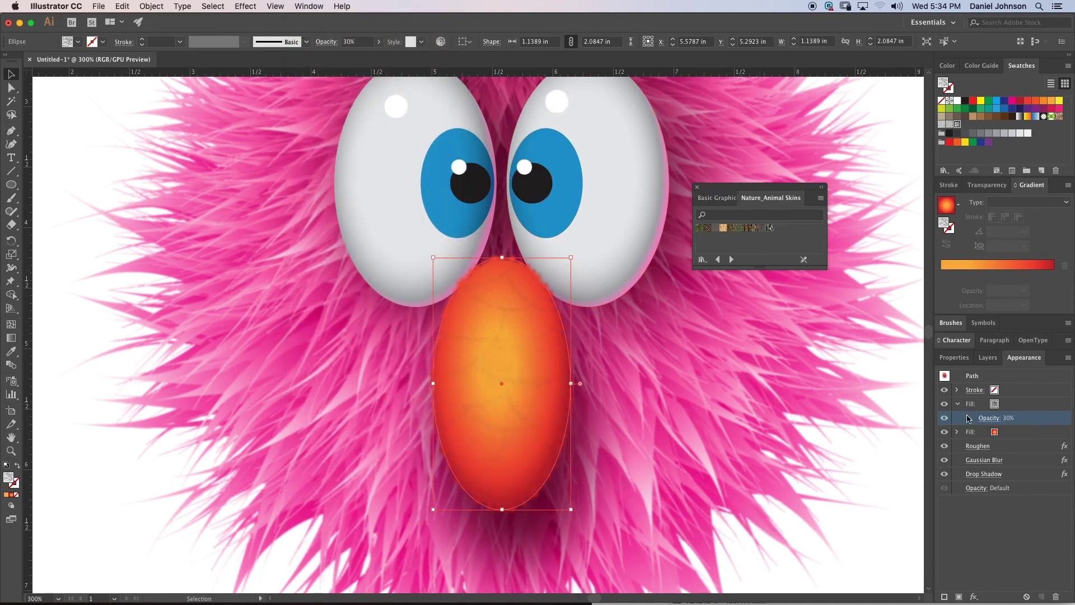
Step: Add a third fill above the nose's texture fill and try the animal skin patterns one by one, ending with the gray wrinkled skin
left_click(1020, 407)
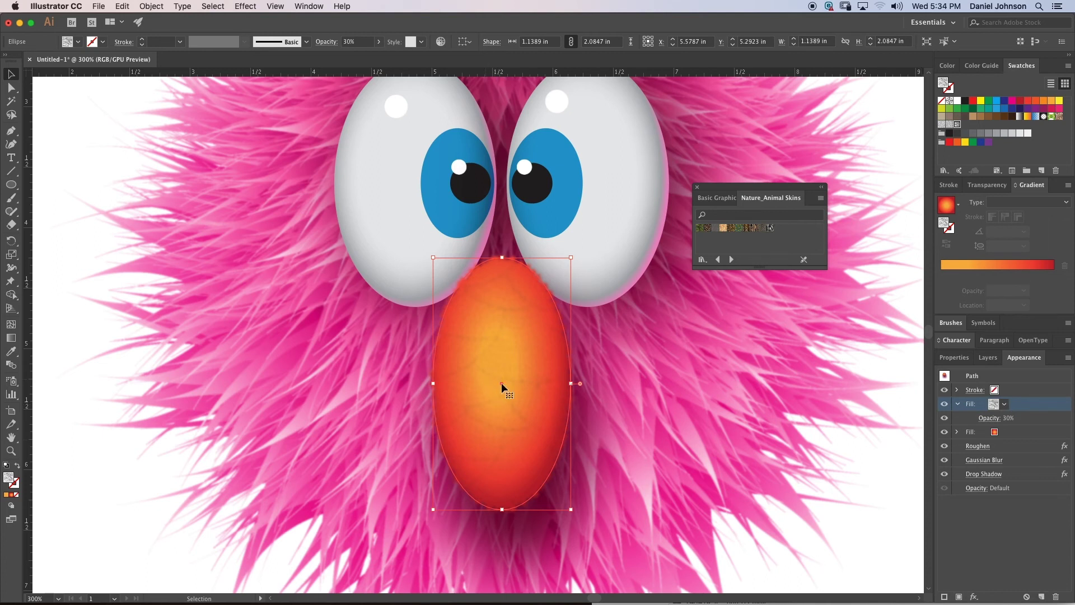
left_click(959, 596)
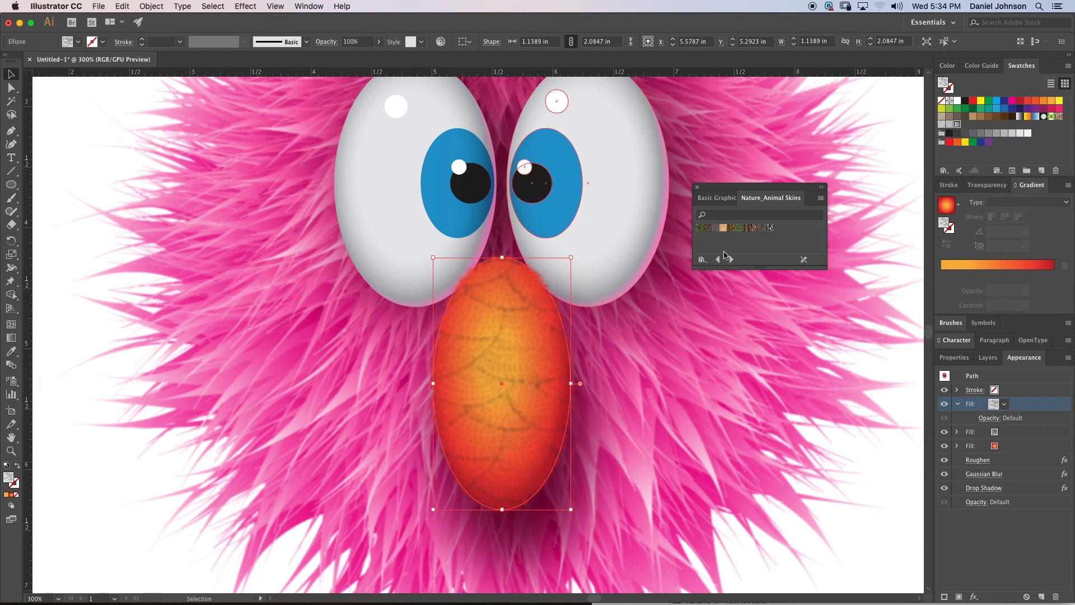
left_click(700, 228)
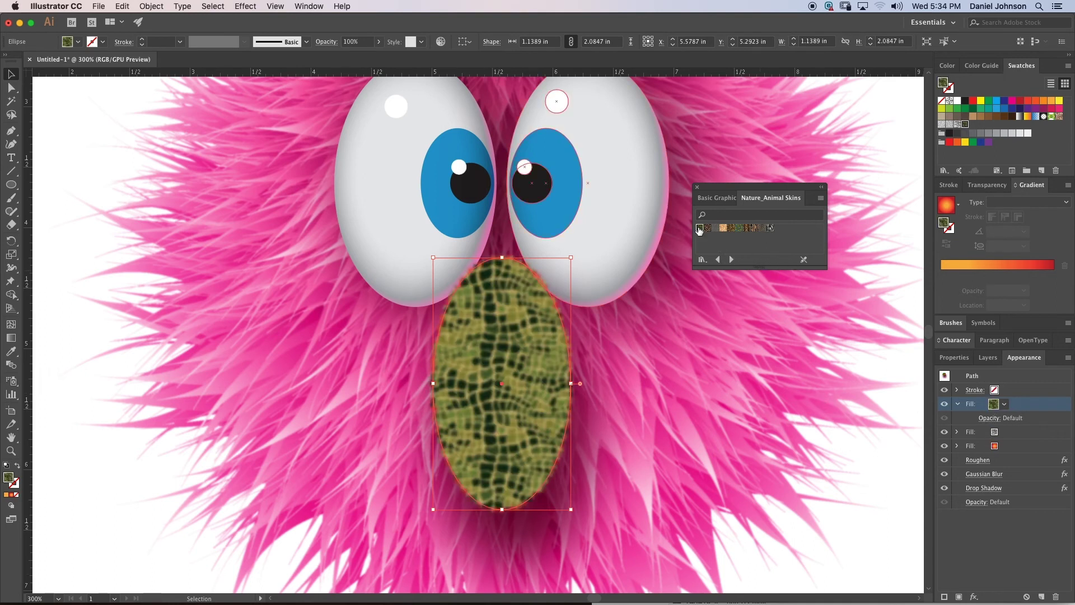
left_click(708, 228)
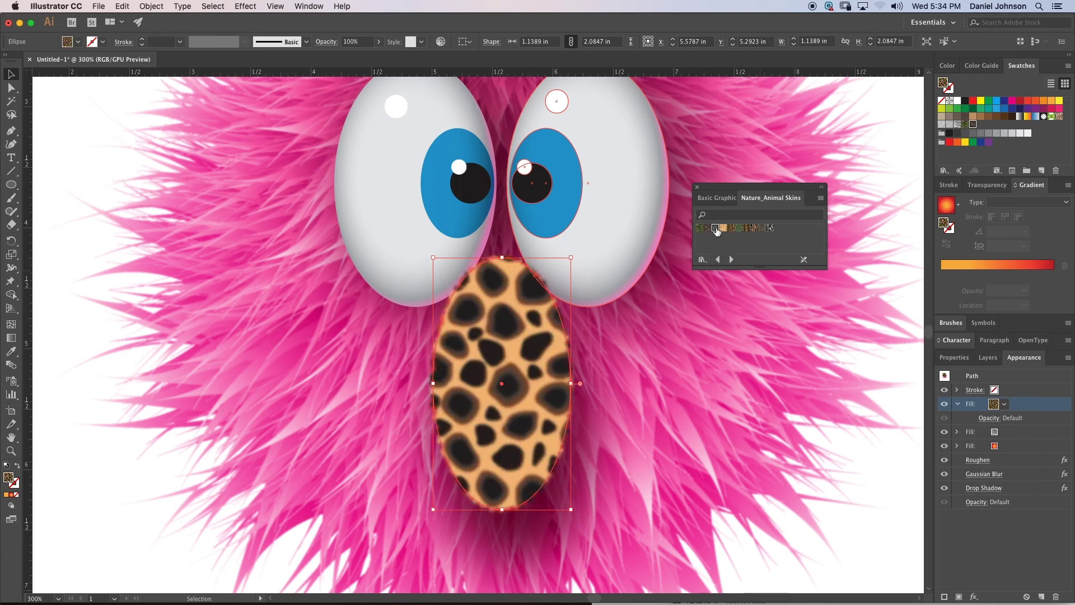
left_click(714, 228)
left_click(723, 228)
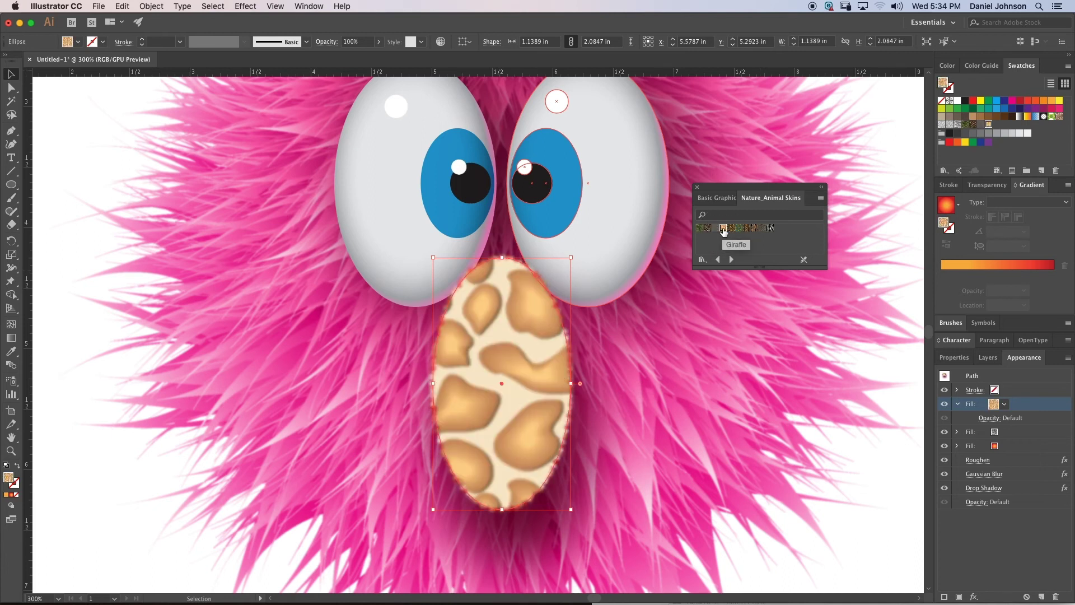
left_click(731, 229)
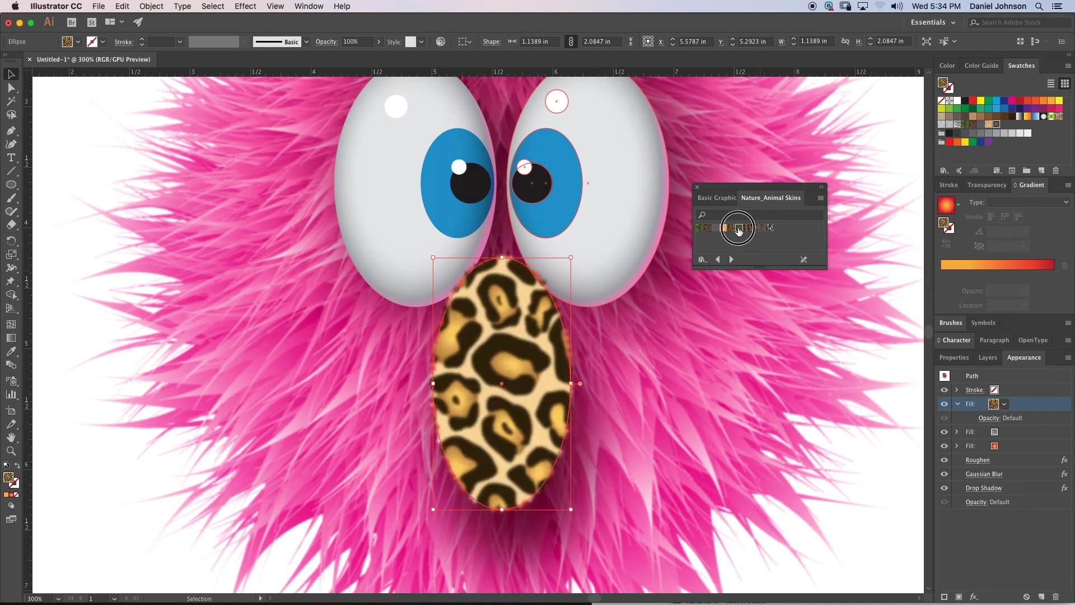
left_click(739, 228)
left_click(746, 228)
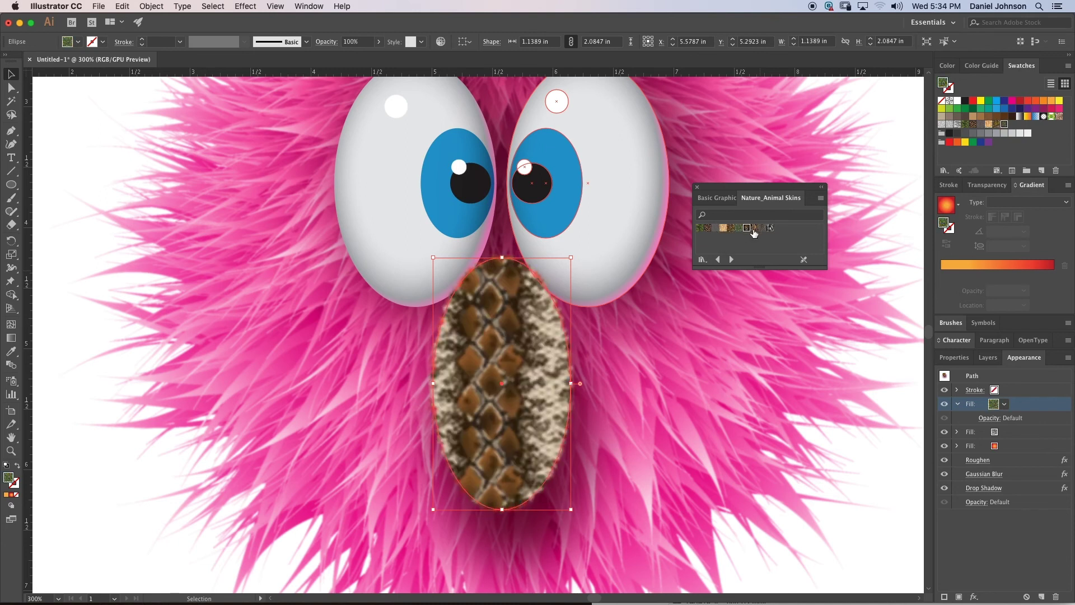
left_click(755, 229)
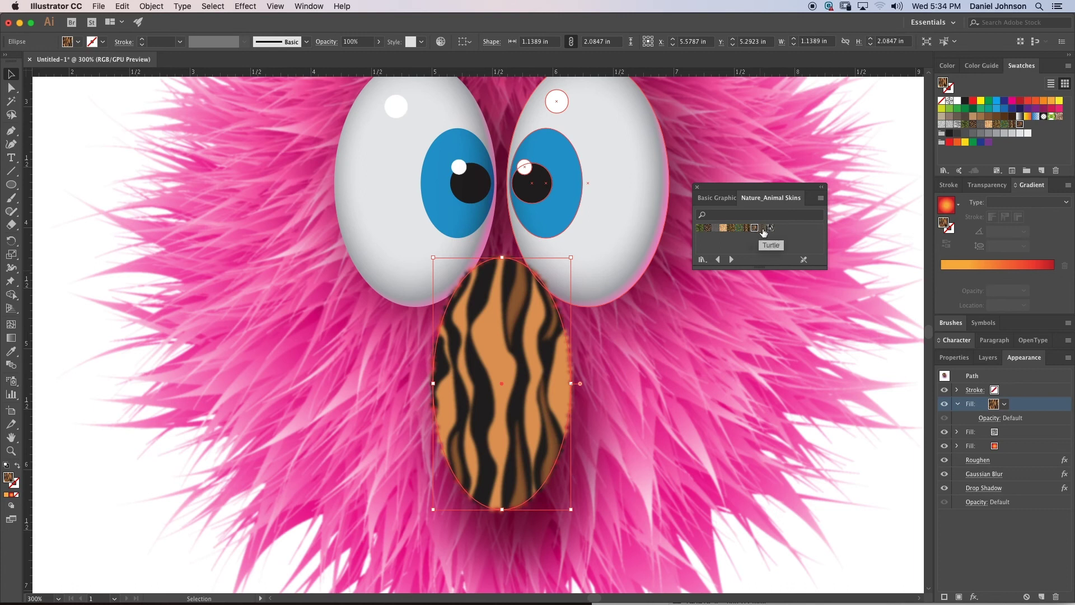
left_click(763, 228)
left_click(770, 228)
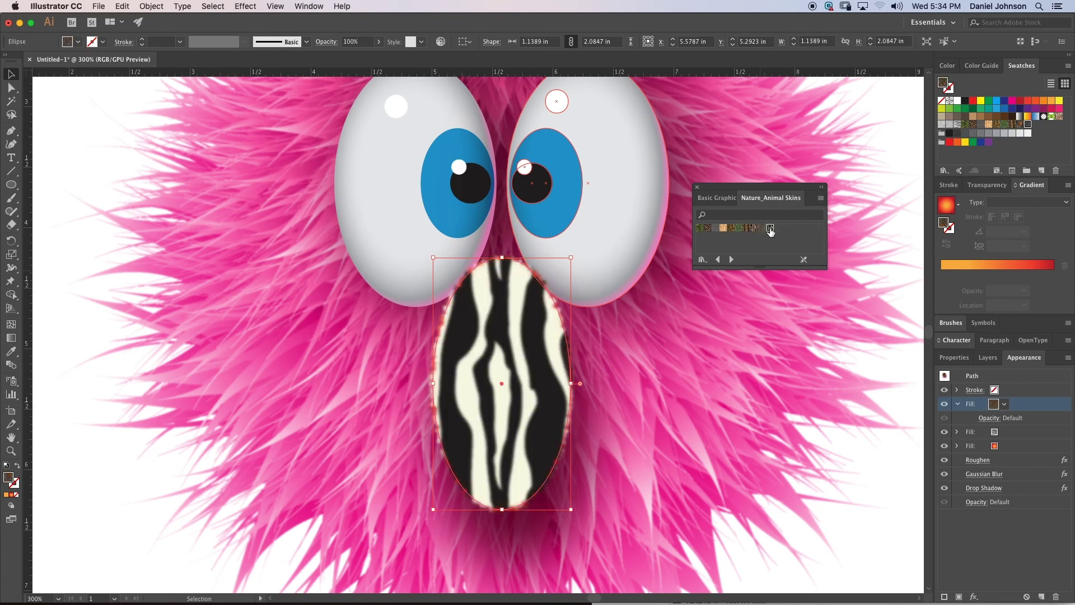
left_click(706, 228)
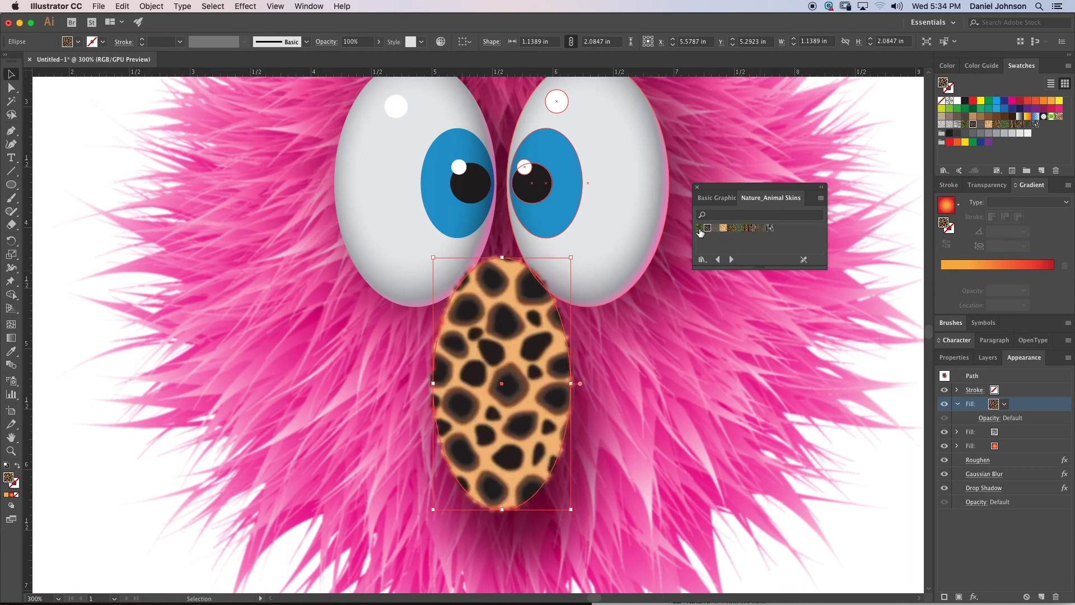
left_click(718, 228)
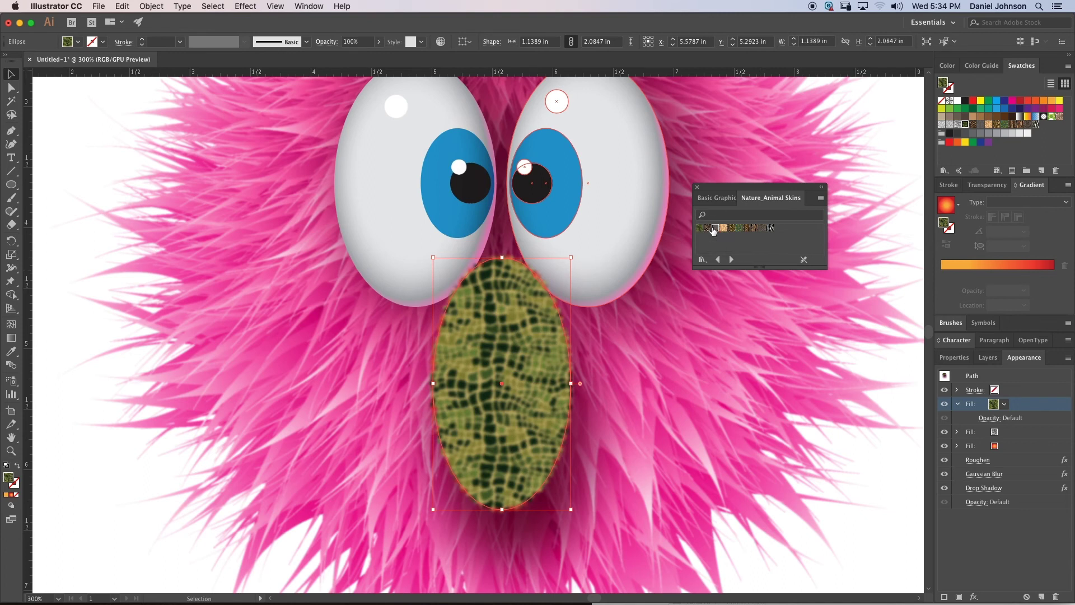
left_click(715, 228)
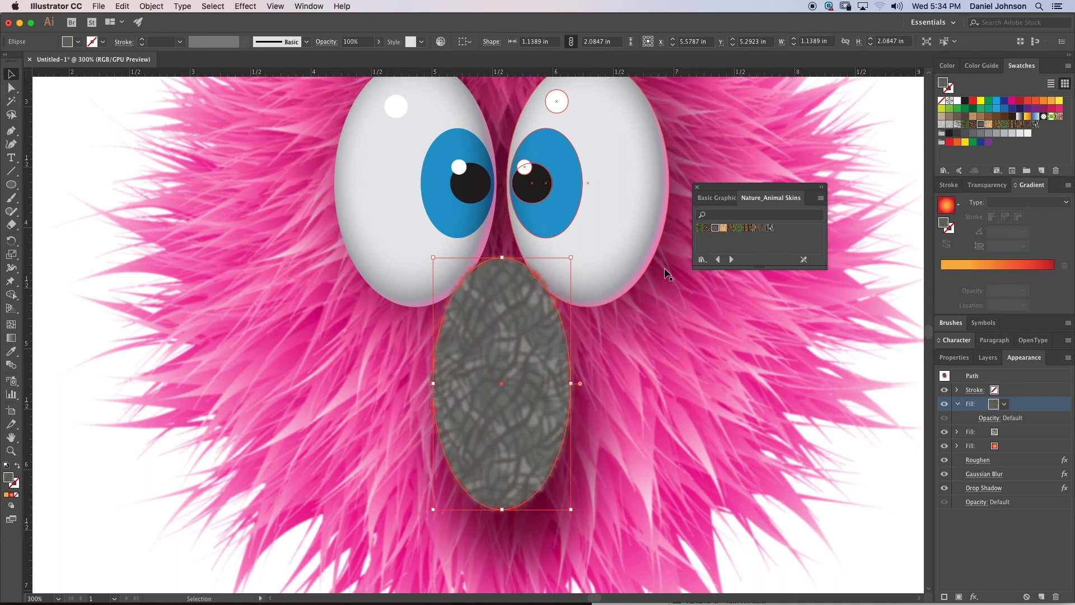
Step: Compare the neighboring tan skin pattern, return to the gray wrinkled skin, and lower that fill's opacity to 45%
left_click(723, 227)
left_click(715, 228)
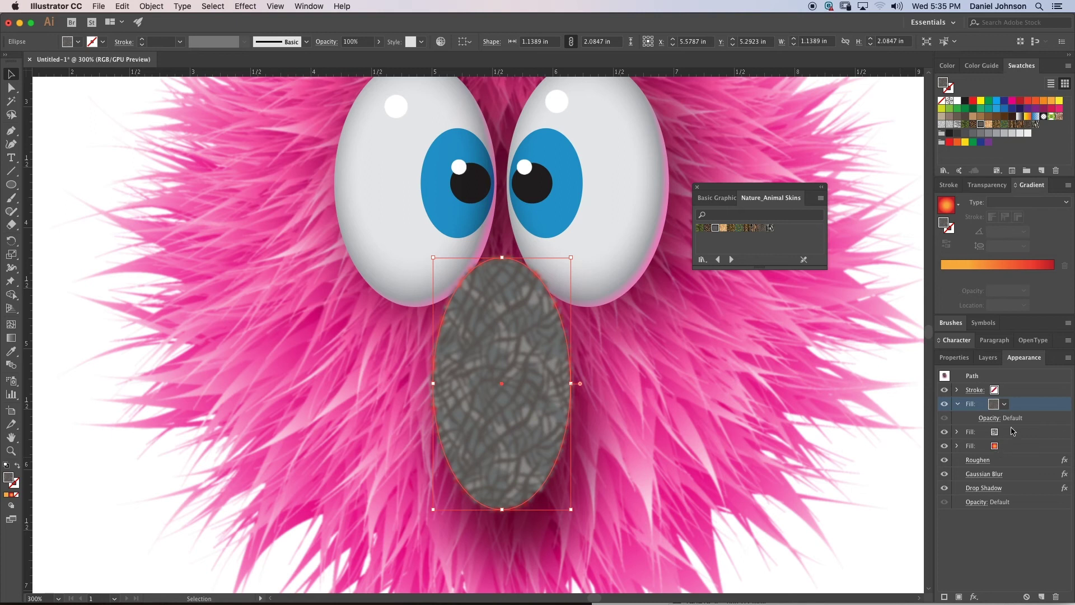
left_click(986, 418)
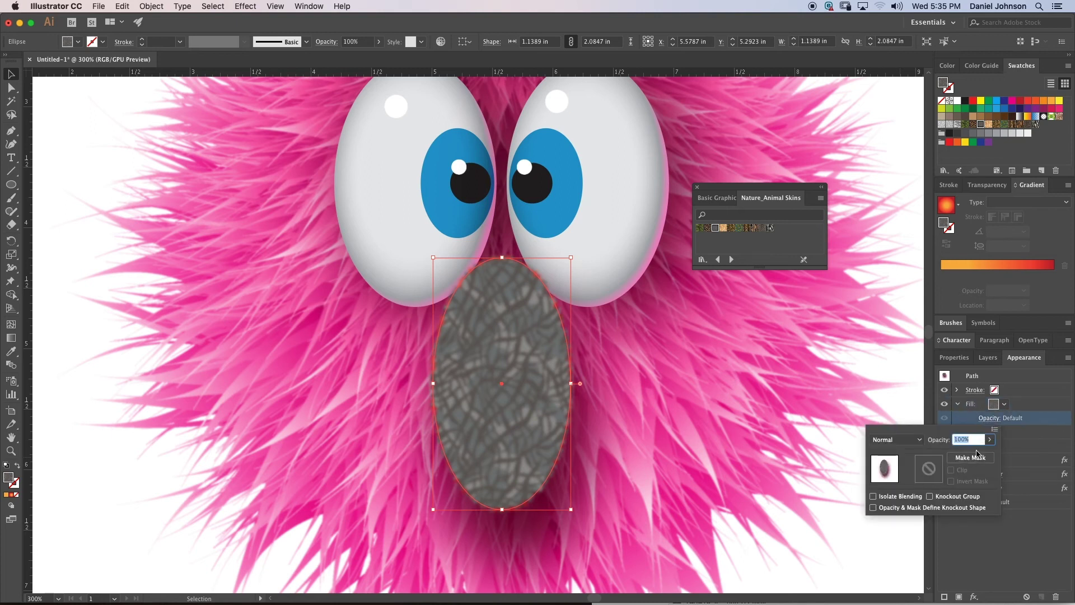
left_click(990, 440)
left_click_drag(988, 454, 965, 454)
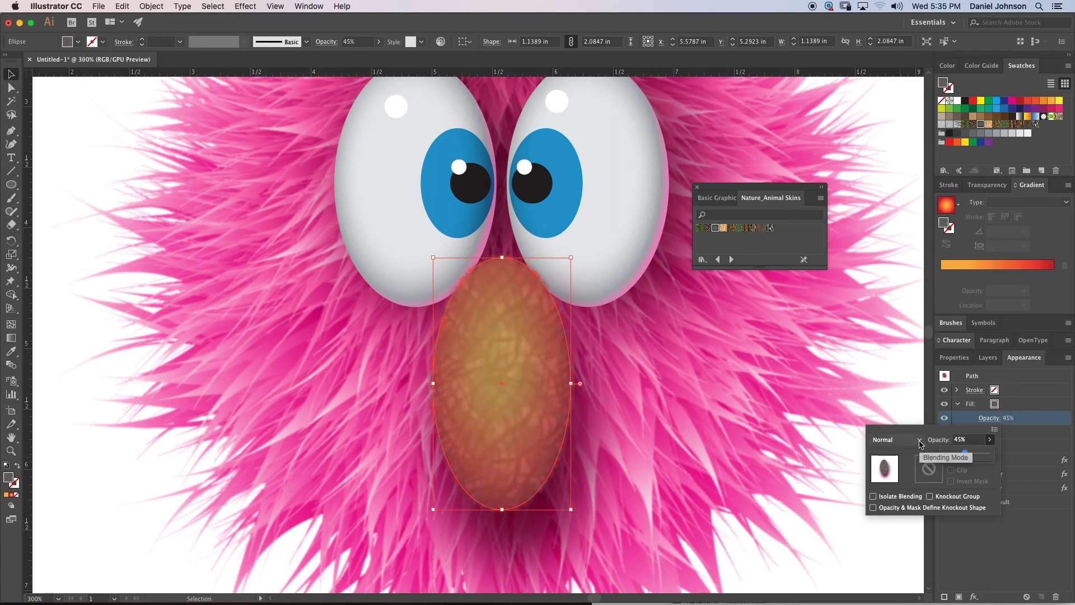
Step: Try the Luminosity, Soft Light and Overlay blending modes on the nose's animal skin fill
left_click(920, 440)
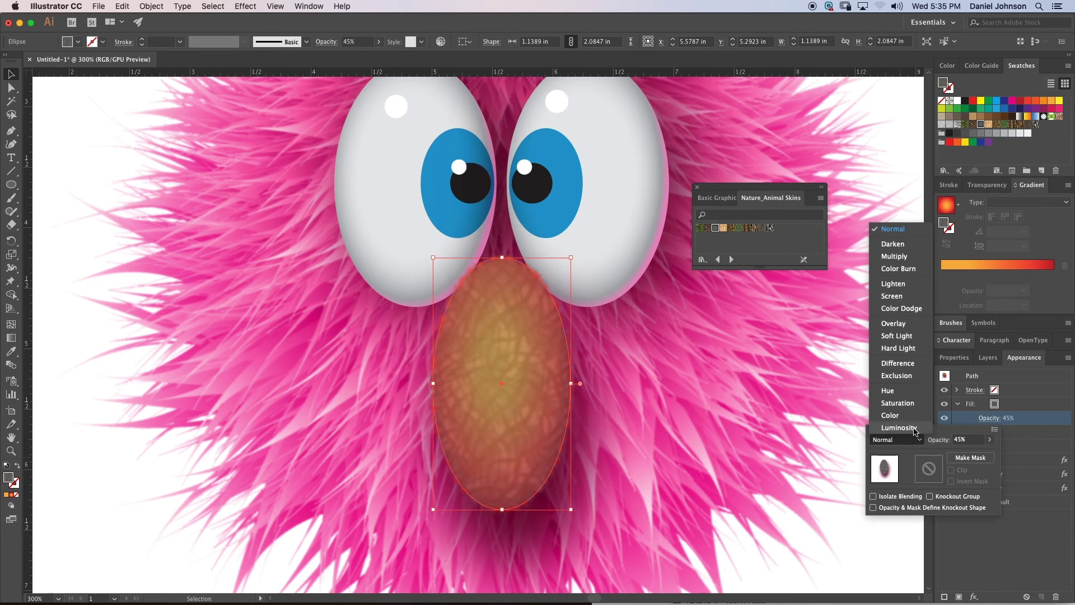
left_click(914, 431)
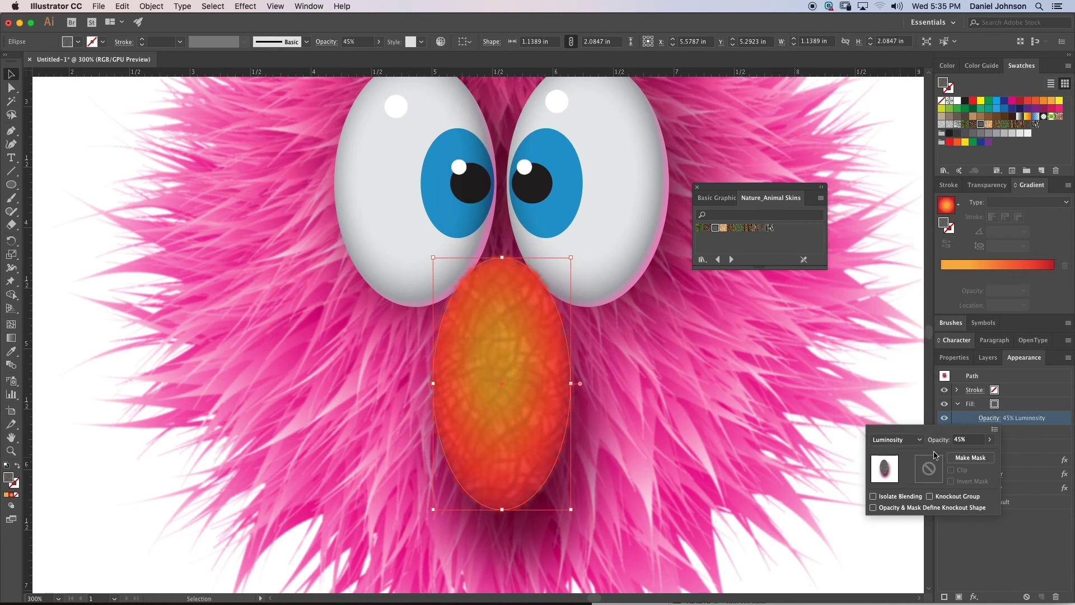
left_click(919, 440)
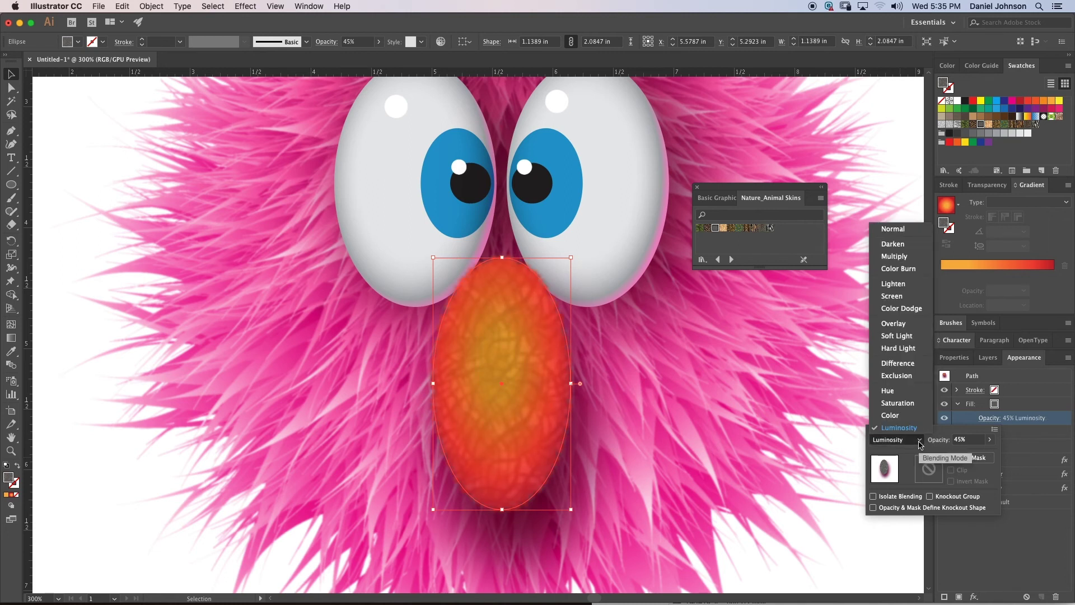
left_click(895, 335)
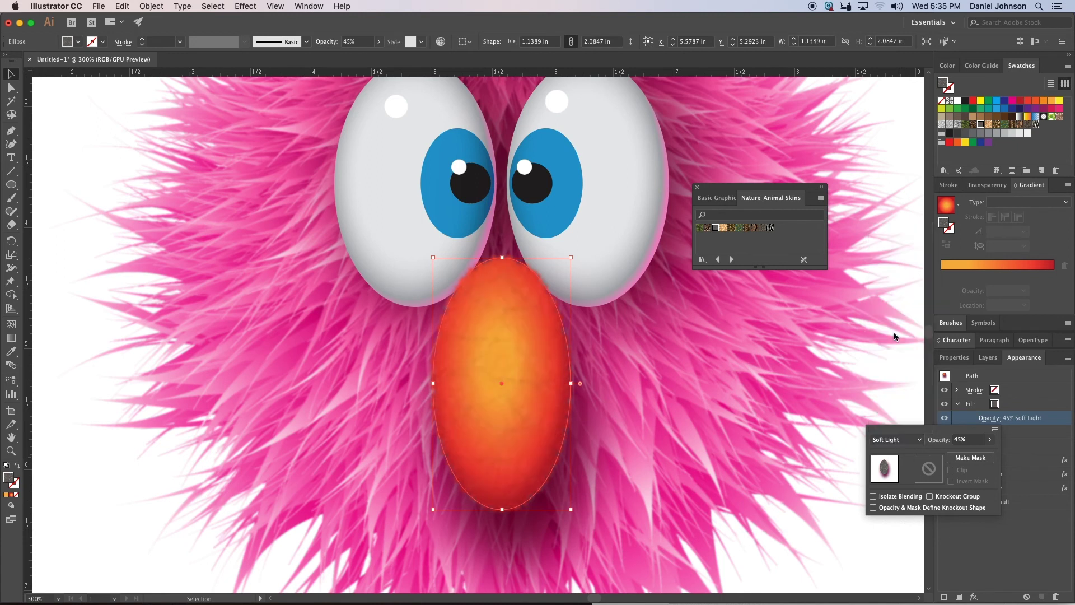
left_click(905, 440)
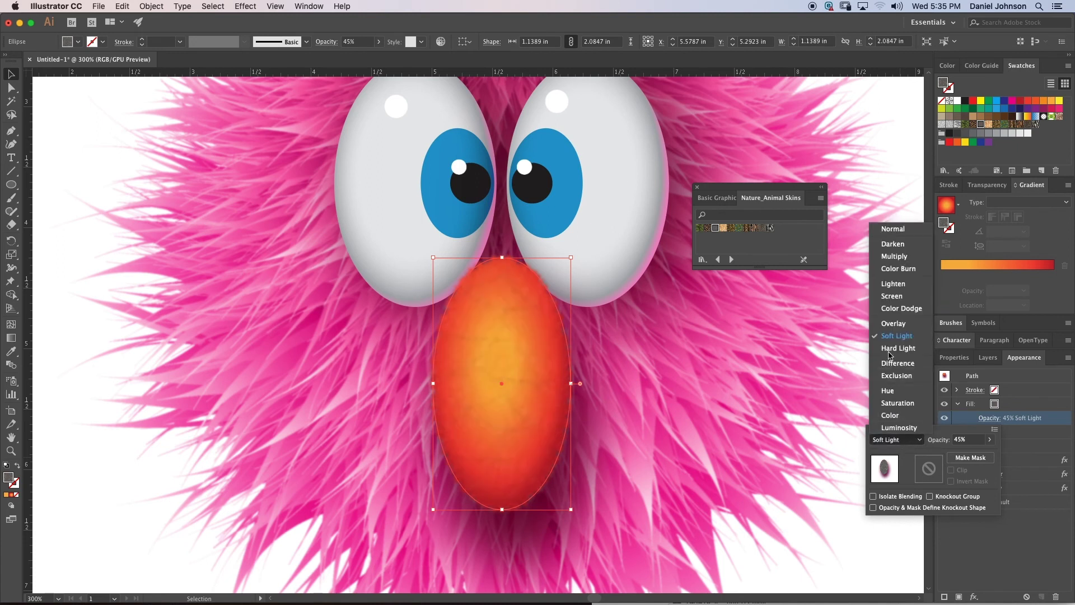
left_click(892, 323)
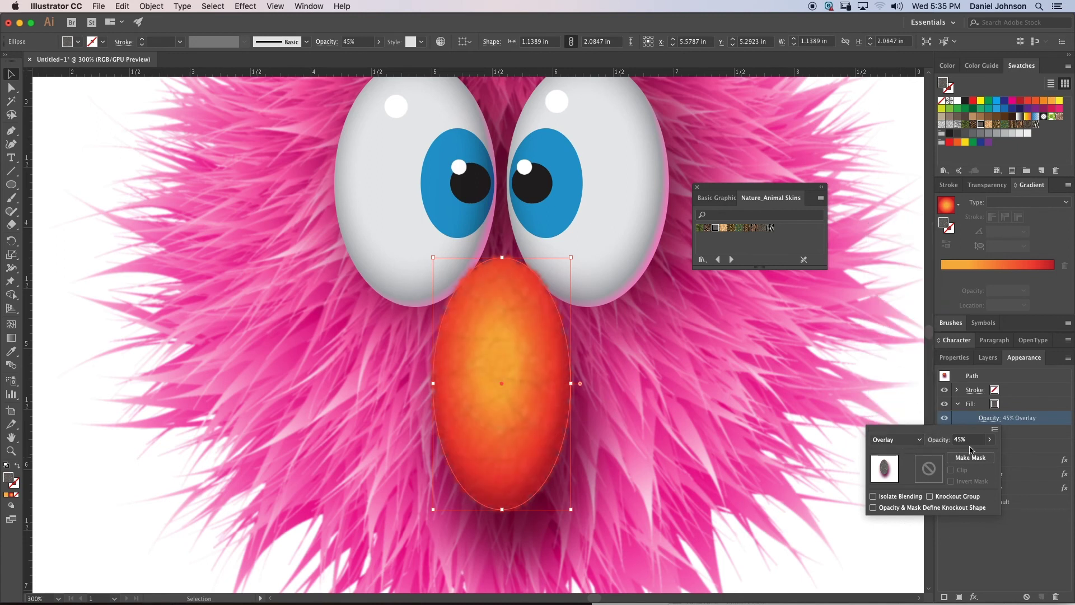
Step: Raise the animal skin fill's opacity to 92% and compare the Soft Light and Luminosity blending modes
left_click(990, 440)
left_click_drag(968, 453, 986, 459)
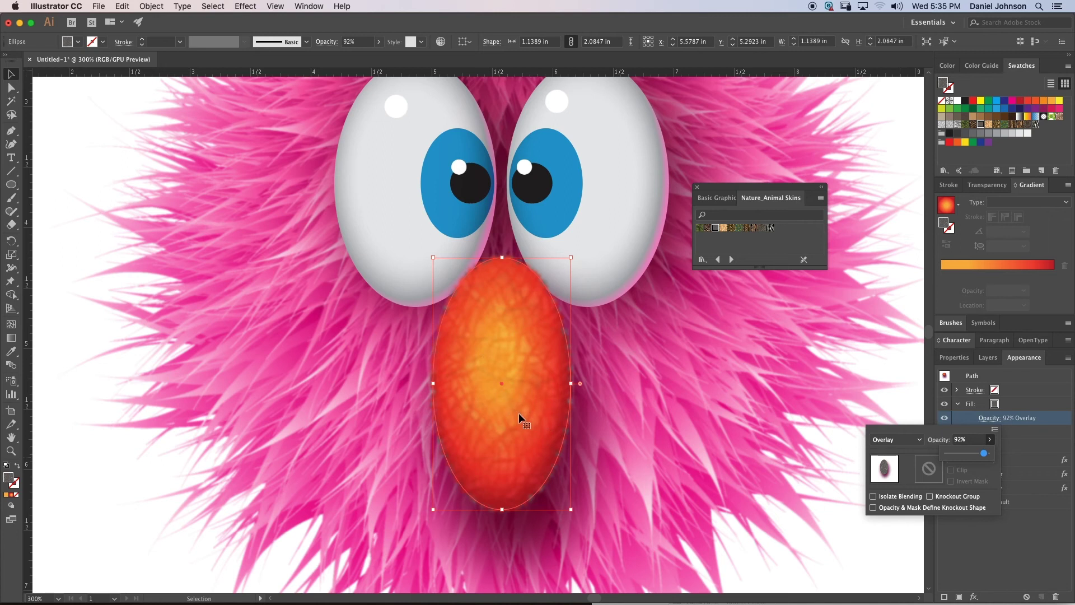
left_click(921, 440)
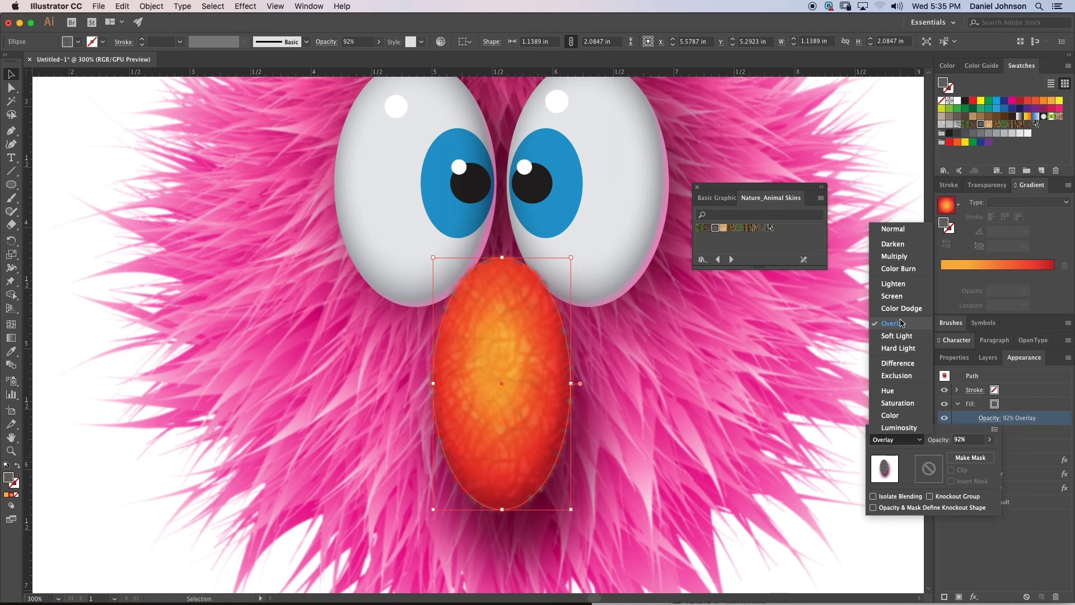
left_click(903, 336)
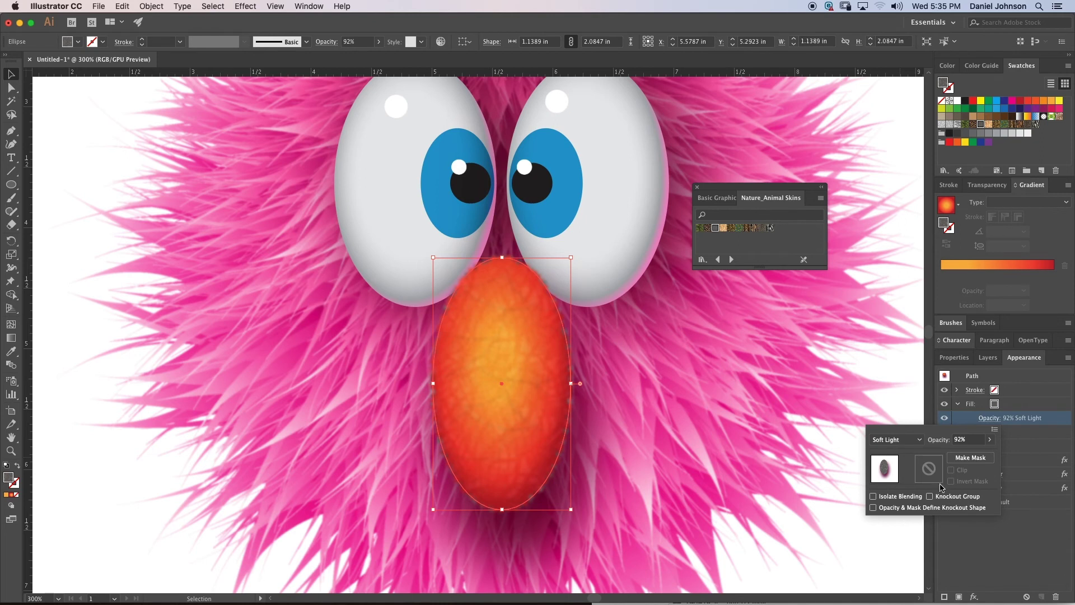
left_click(895, 440)
left_click(902, 427)
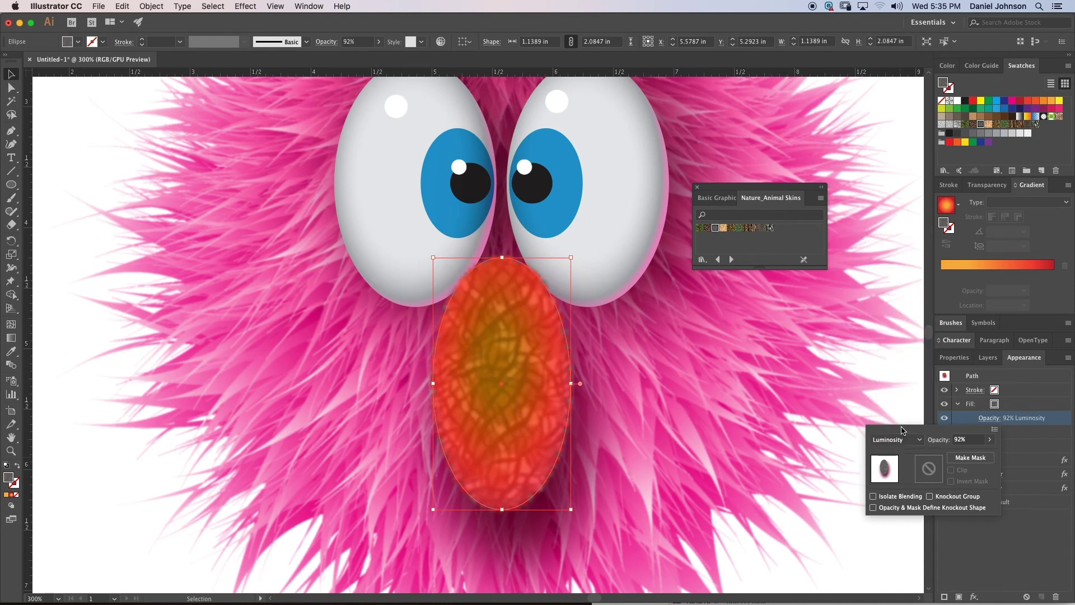
Step: Keep Luminosity blending on the animal skin fill and try reducing its opacity to 19%
left_click(909, 439)
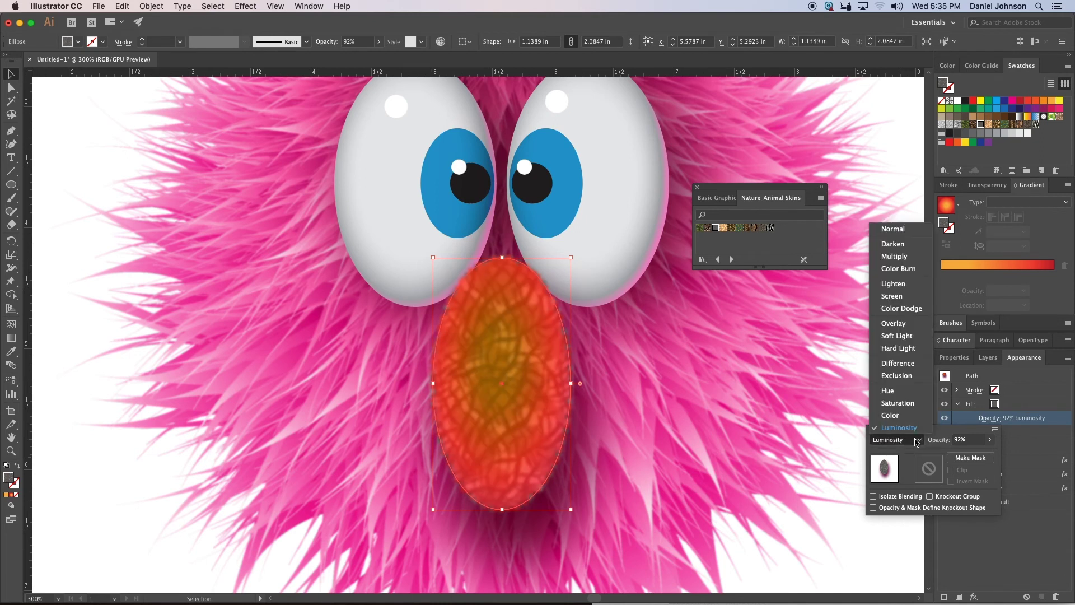
left_click(984, 441)
left_click(988, 440)
left_click_drag(986, 453, 958, 453)
left_click(954, 453)
Step: Switch the nose's animal skin fill to Soft Light blending and set its opacity to 74%
left_click(905, 441)
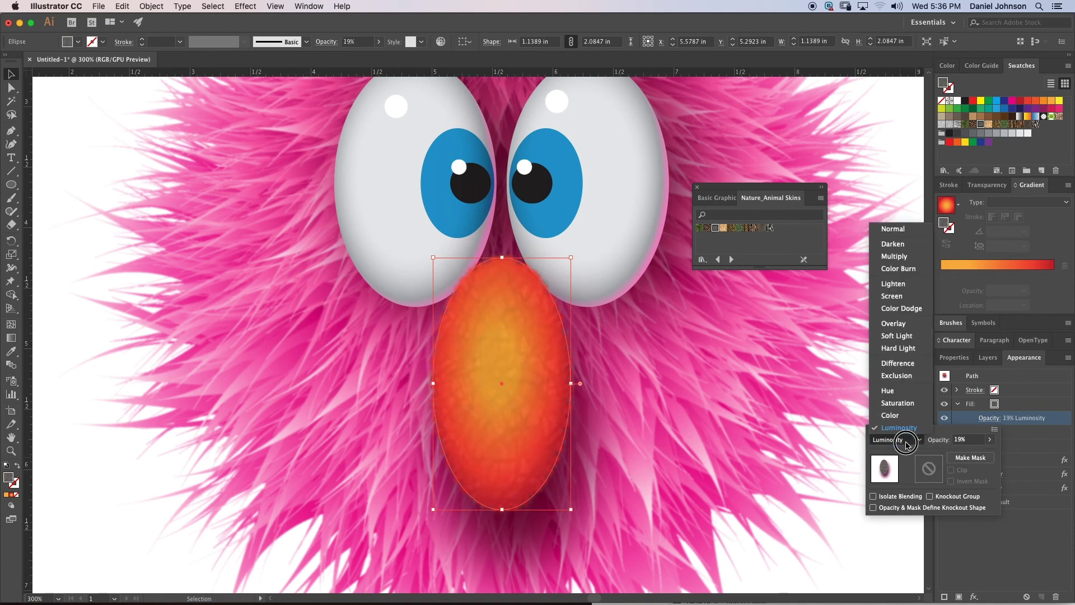
left_click(896, 336)
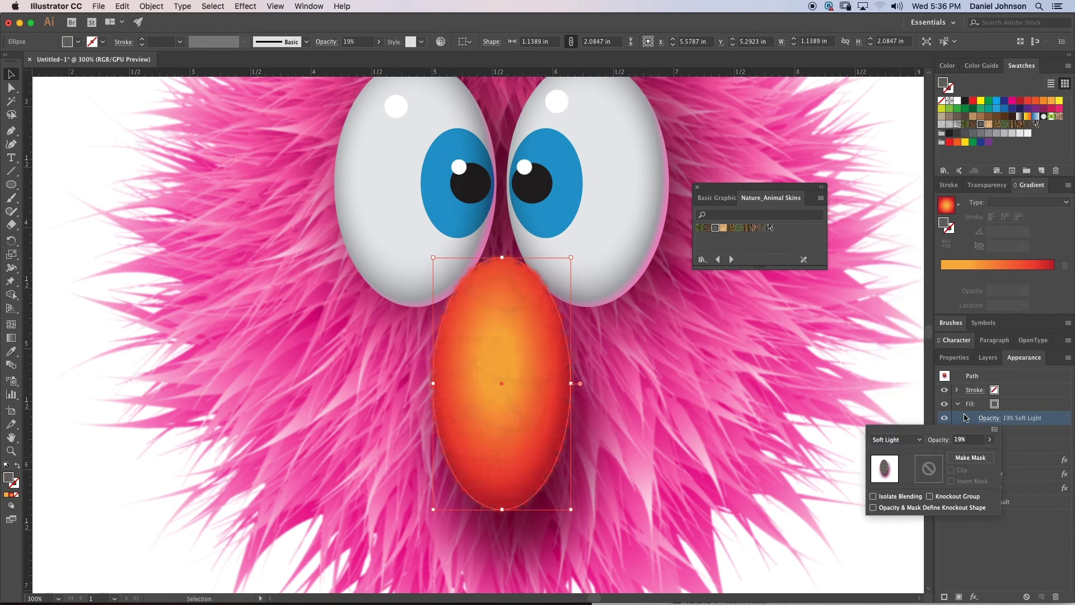
left_click(991, 441)
left_click(958, 454)
left_click(961, 454)
left_click(963, 455)
left_click_drag(963, 455, 976, 457)
left_click(737, 187)
left_click(927, 597)
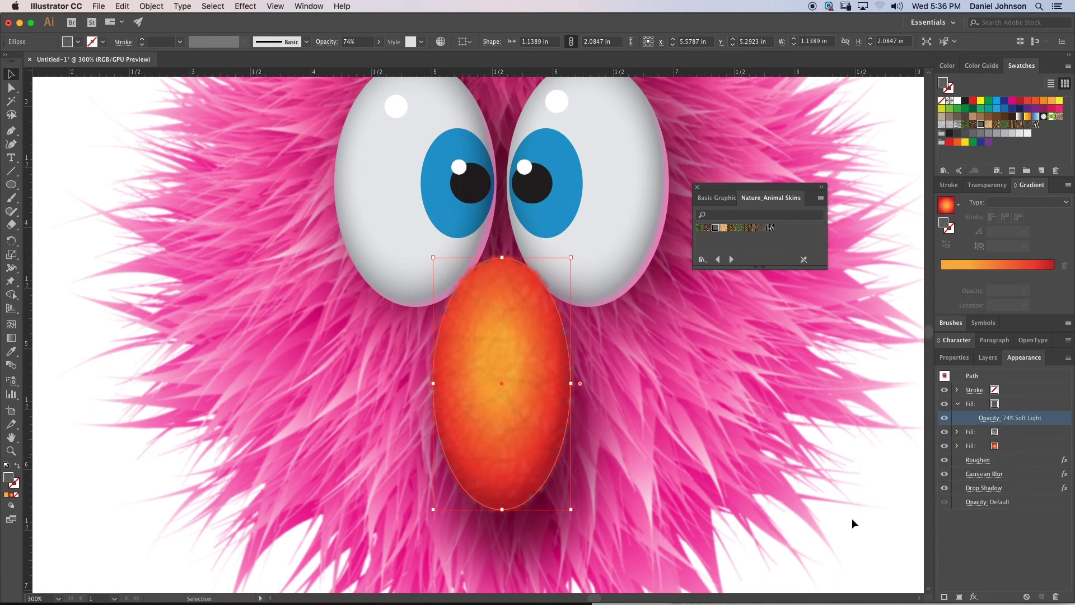
Step: Deselect the nose, collapse the animal skin fill's settings, and check the textured nose against the whole face
key("super+minus")
key("super+minus")
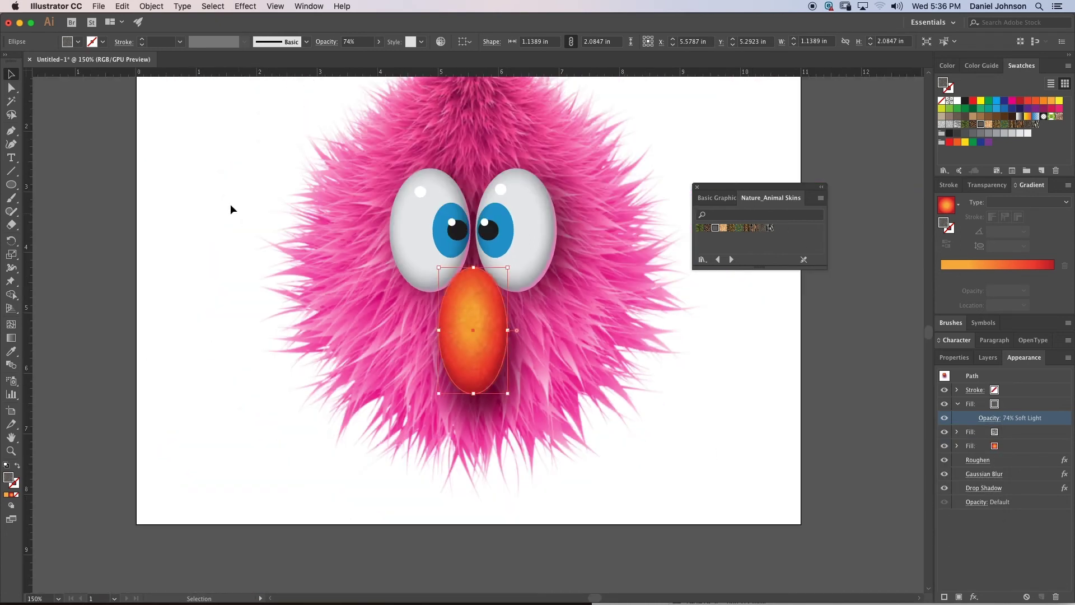
left_click(170, 168)
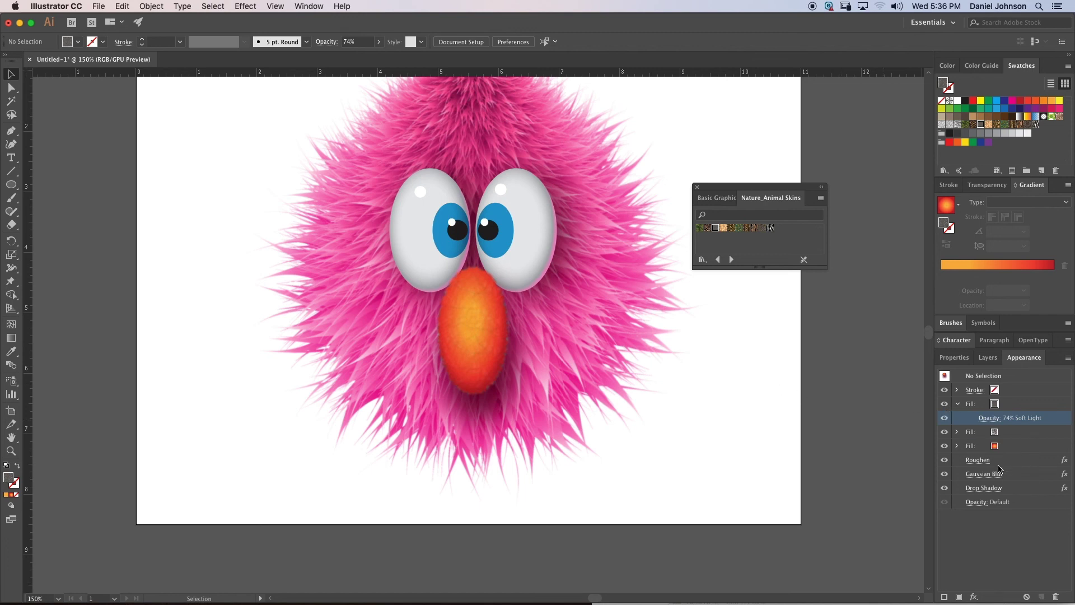
left_click(957, 406)
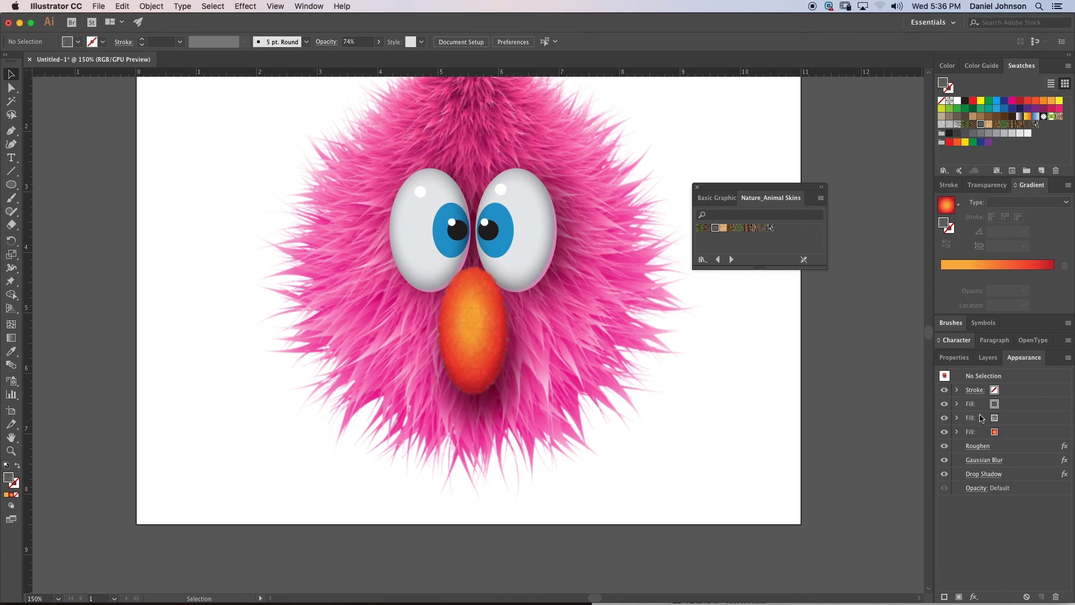
key("super+equal")
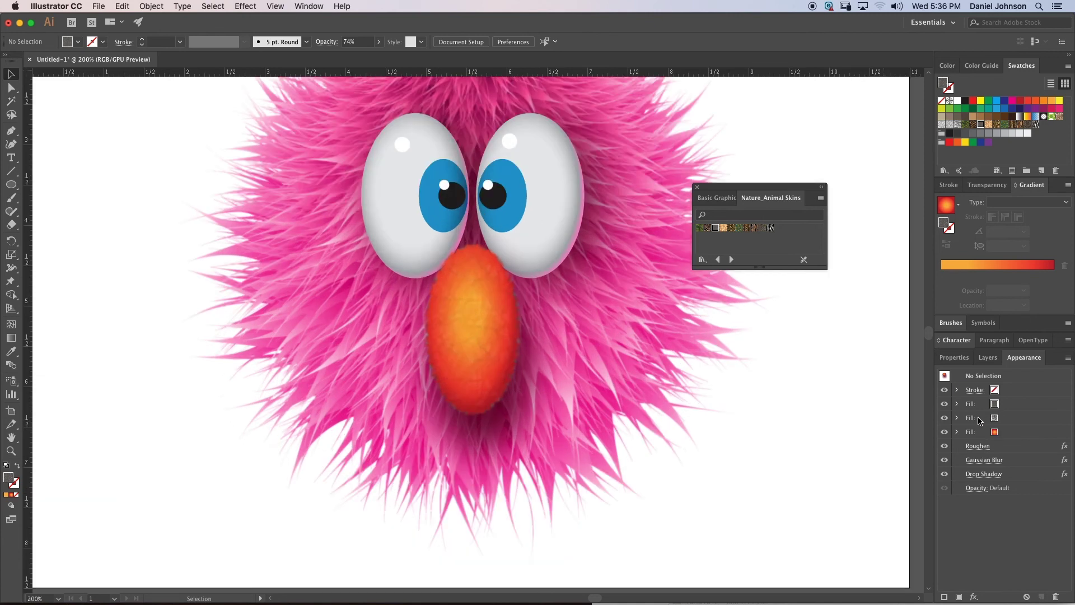
Step: Try moving the animal skin fill below the texture fill and hiding Roughen with nothing selected
left_click(1015, 407)
left_click(1012, 431)
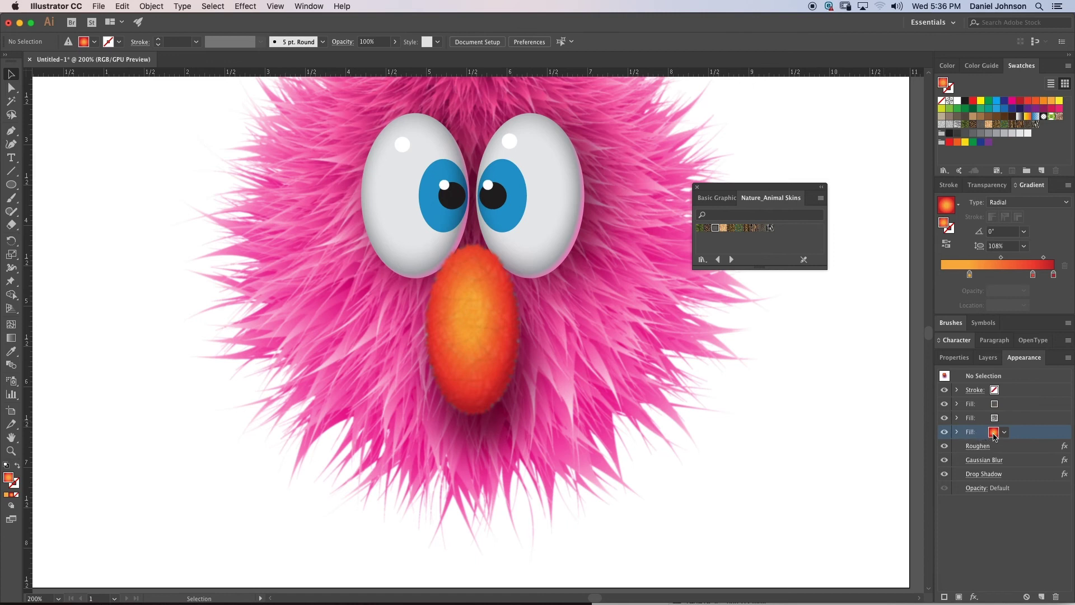
left_click(1009, 420)
left_click(1014, 407)
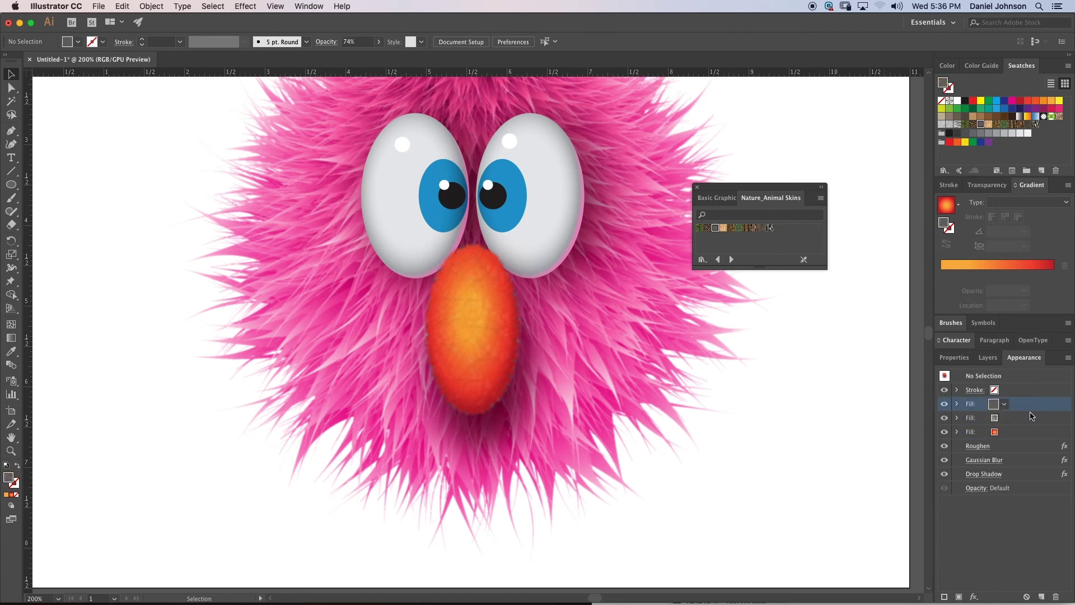
left_click_drag(1024, 408, 1026, 424)
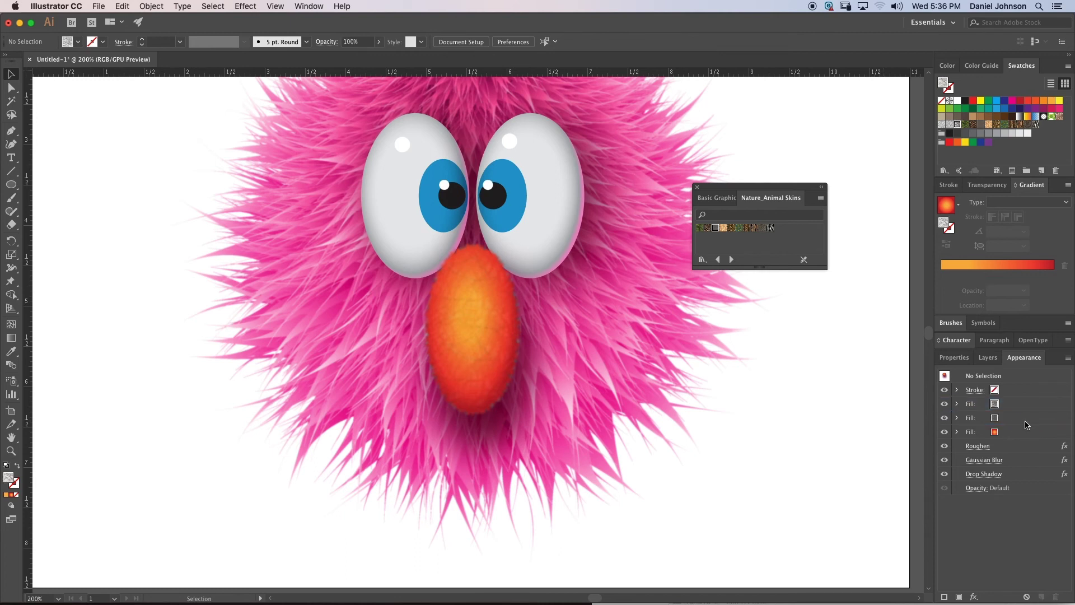
left_click(946, 448)
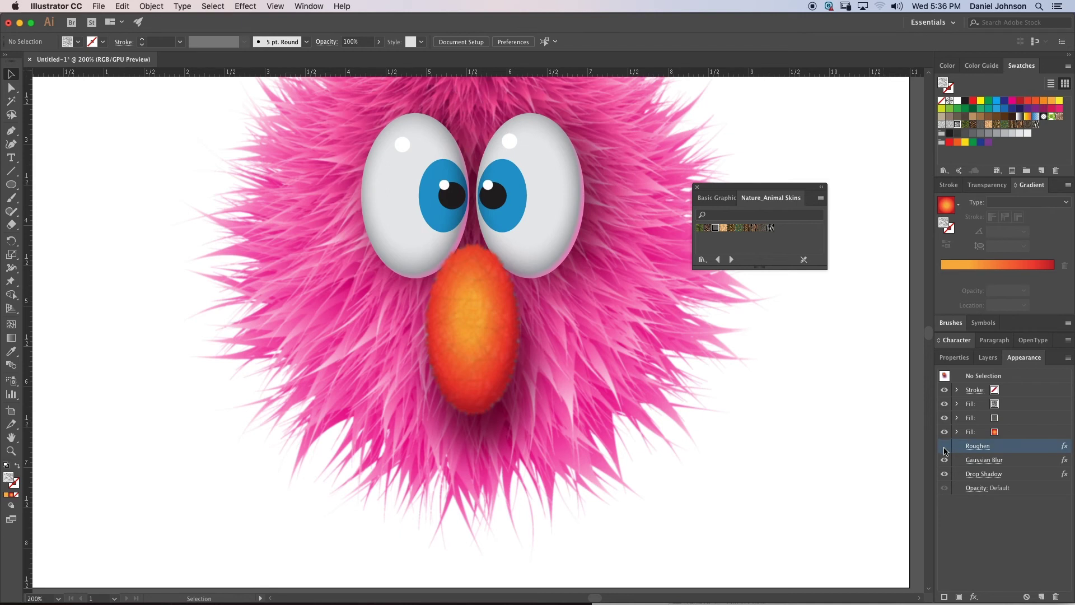
Step: Select the nose and move its animal skin fill below the texture pattern fill
left_click(458, 302)
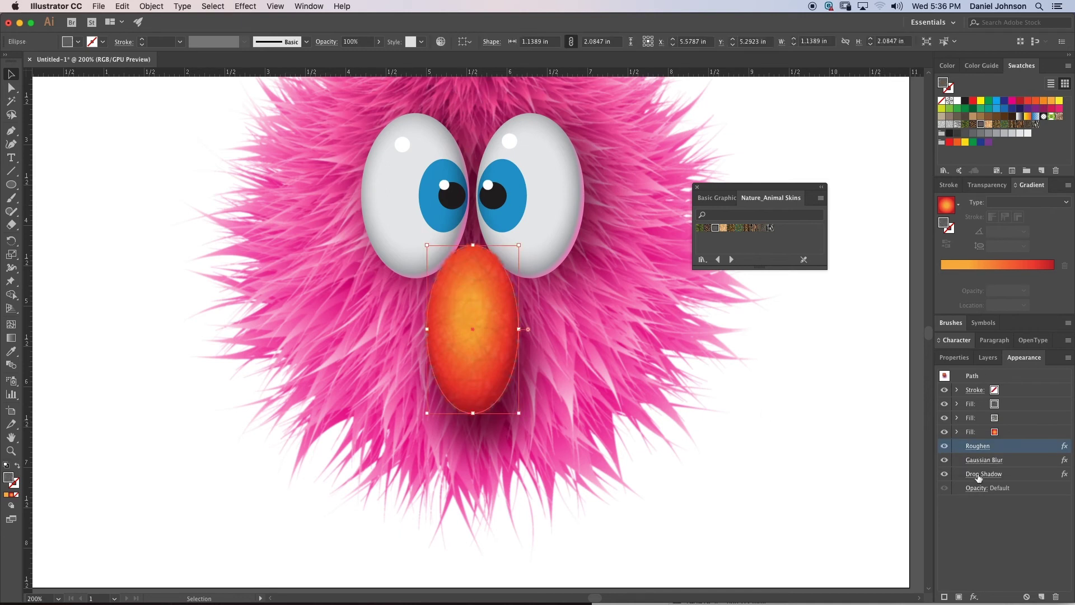
left_click_drag(1016, 404, 1025, 425)
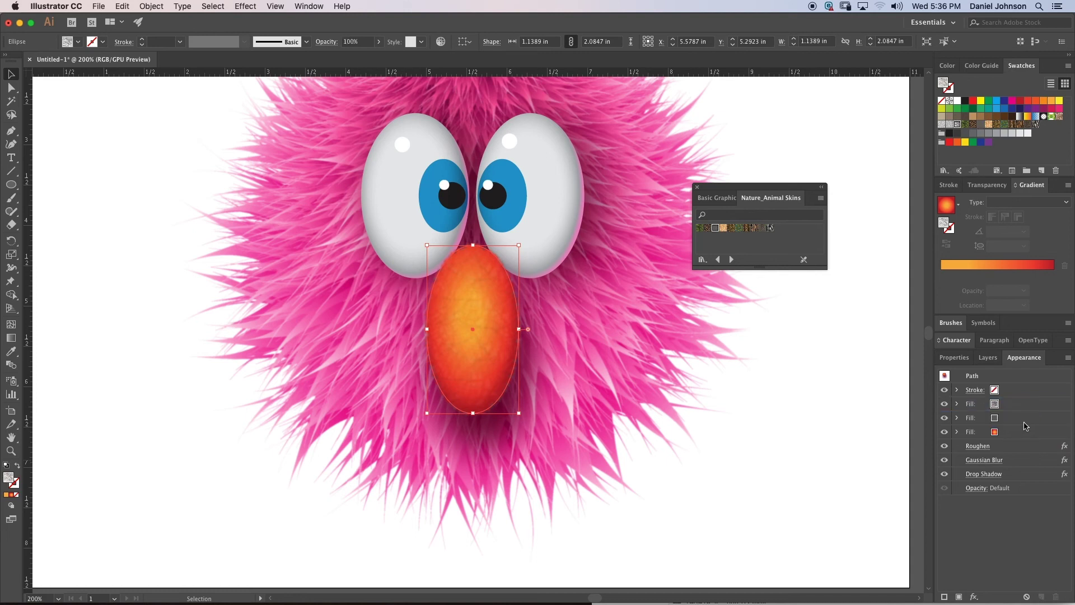
Step: Switch the nose's Roughen effect off and on, move it below Gaussian Blur, and deselect the nose
left_click(944, 449)
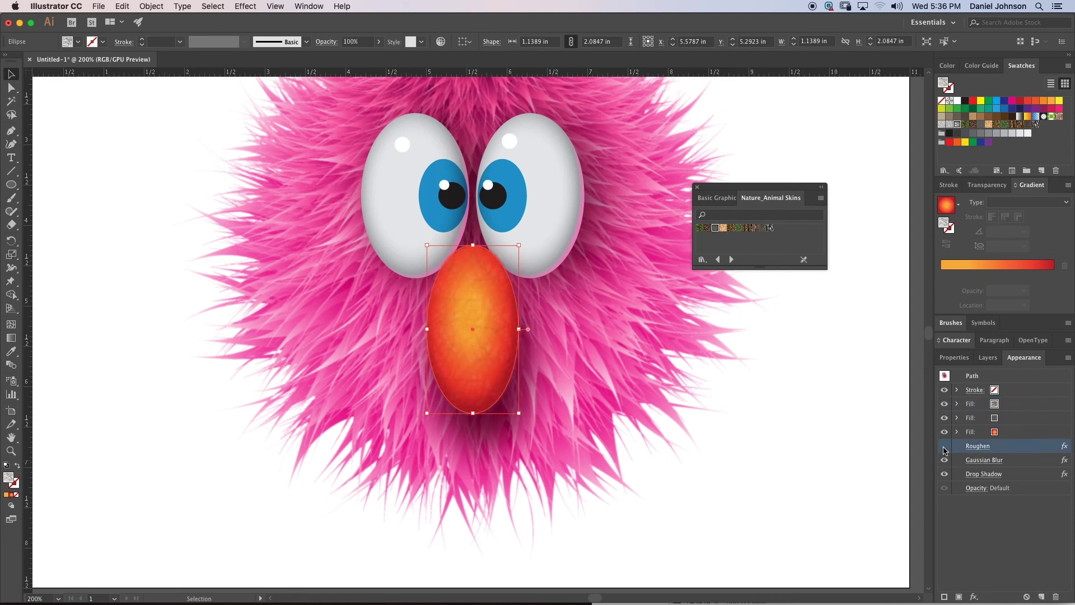
left_click(943, 447)
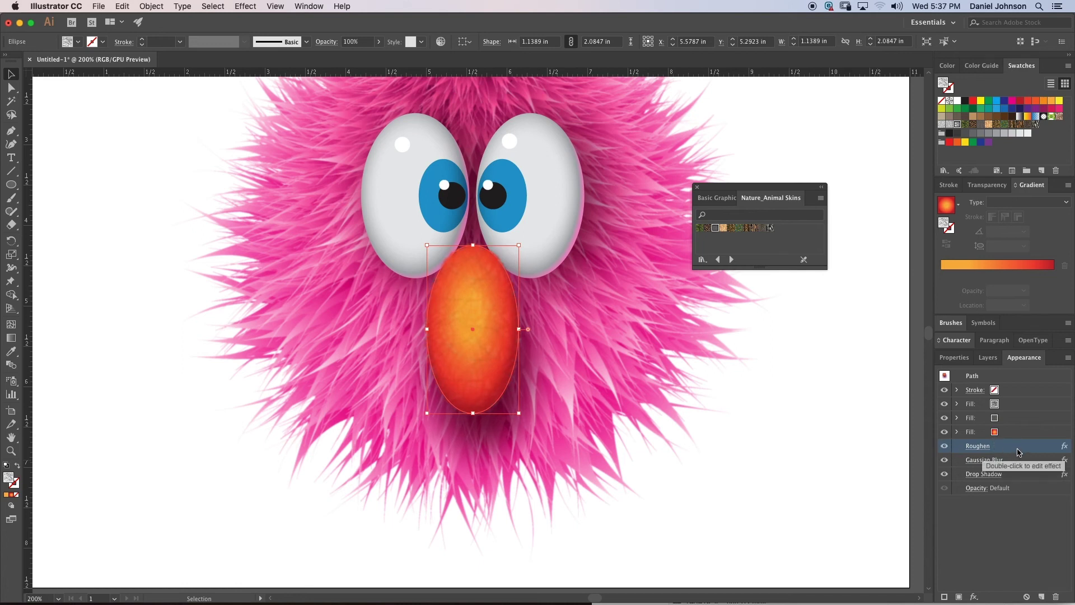
left_click_drag(1014, 448, 1015, 465)
left_click(818, 456)
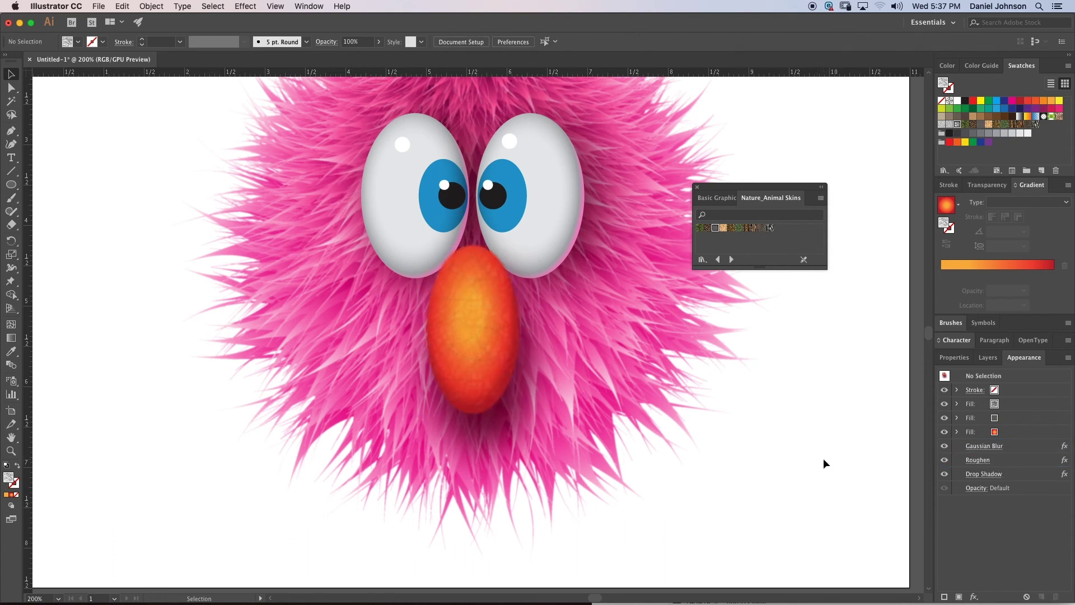
Step: Edit the nose's Roughen effect with preview on, setting its size to 0.19 in, and inspect the edge up close
left_click(490, 317)
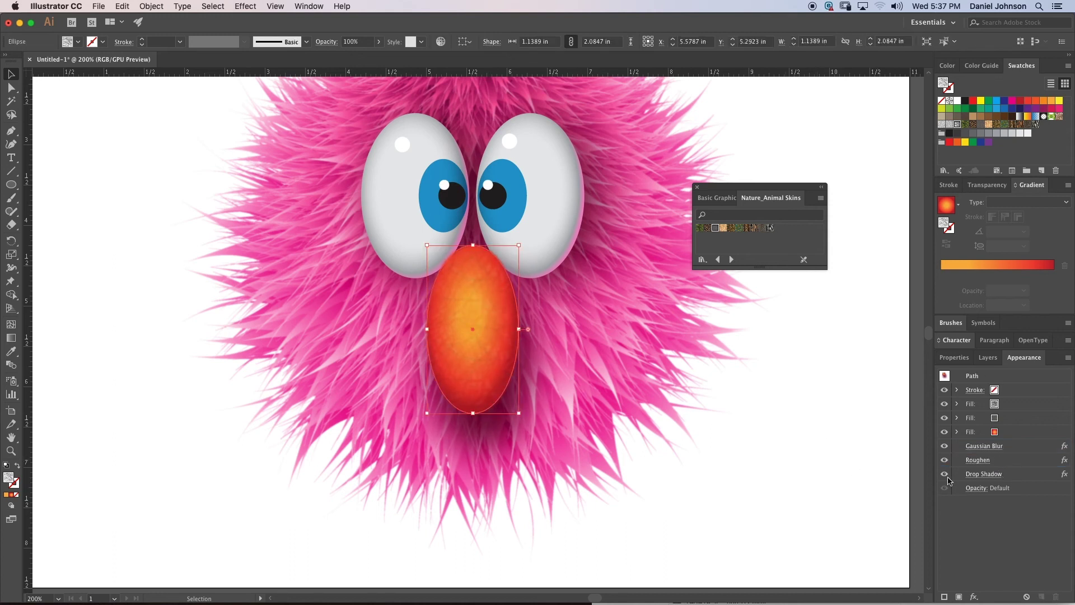
left_click(978, 460)
left_click(629, 316)
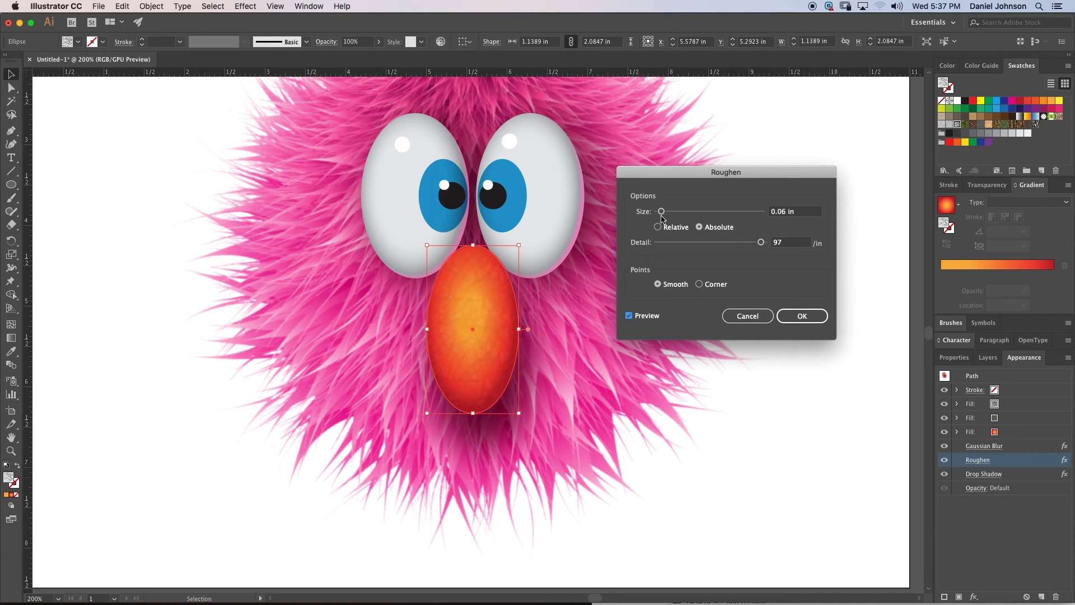
left_click_drag(661, 216, 672, 214)
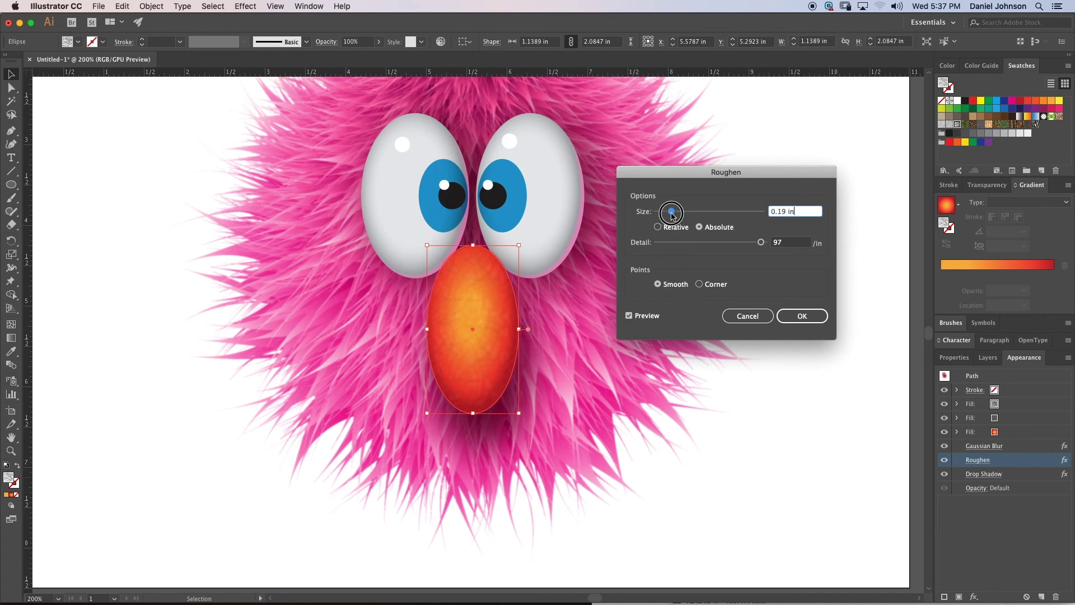
key("Return")
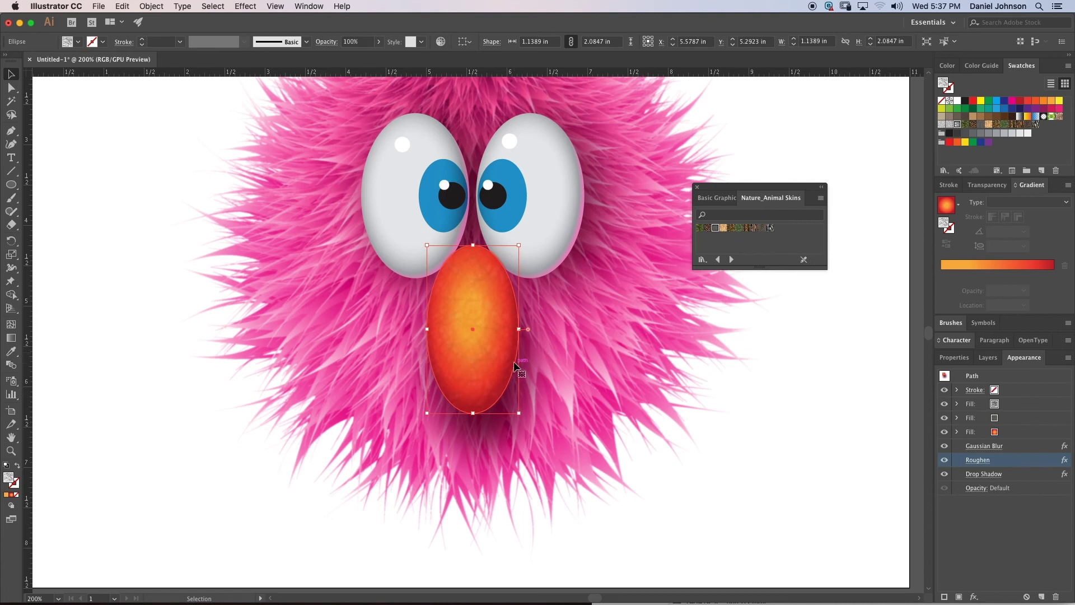
key("super+equal")
key("super+equal")
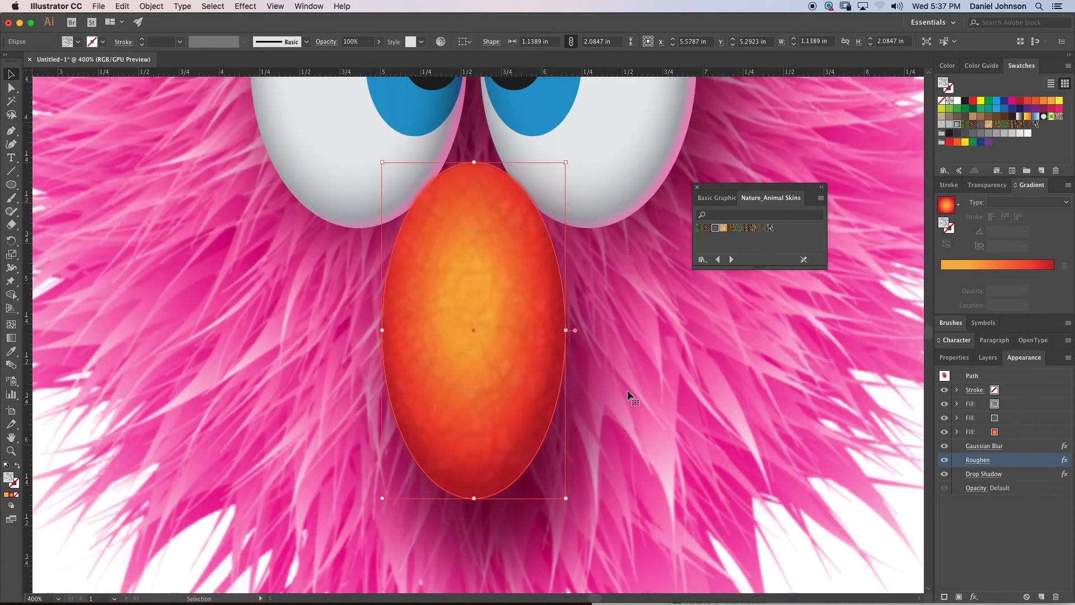
left_click(807, 419)
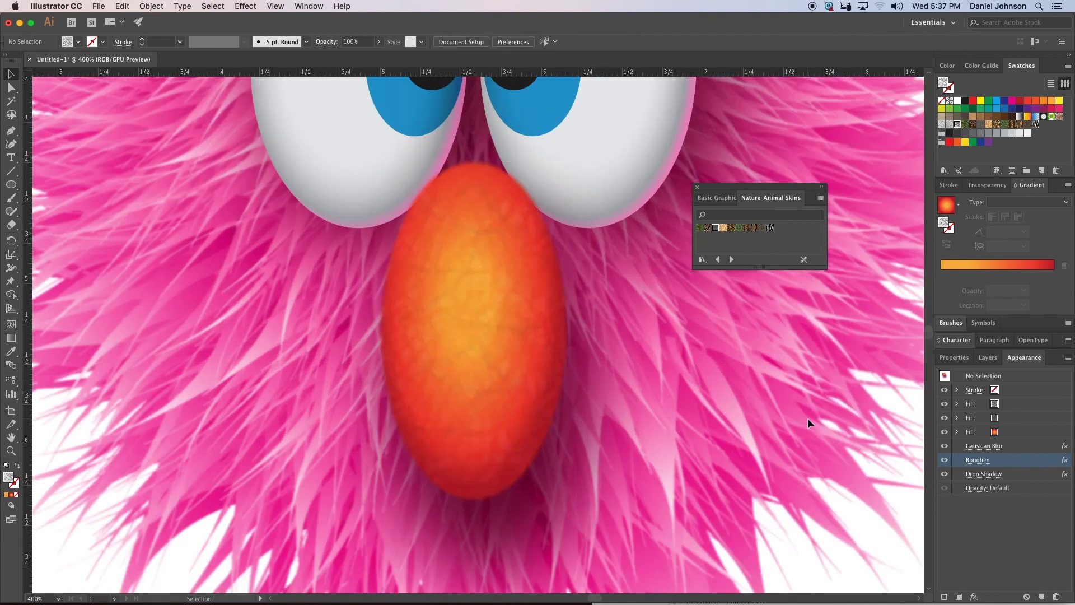
left_click(943, 461)
left_click(944, 461)
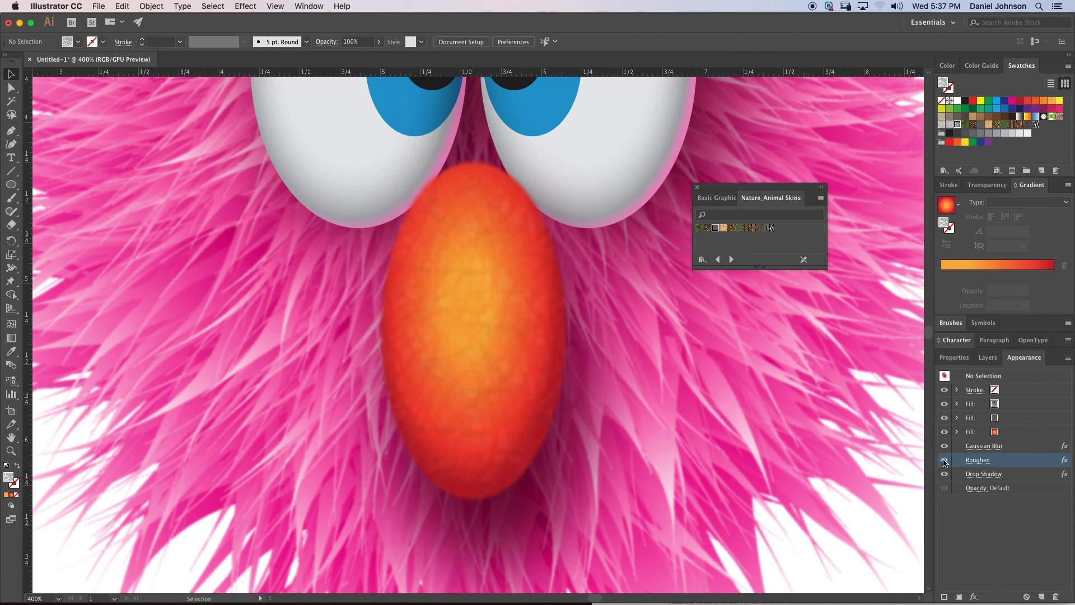
left_click(986, 463)
left_click(751, 321)
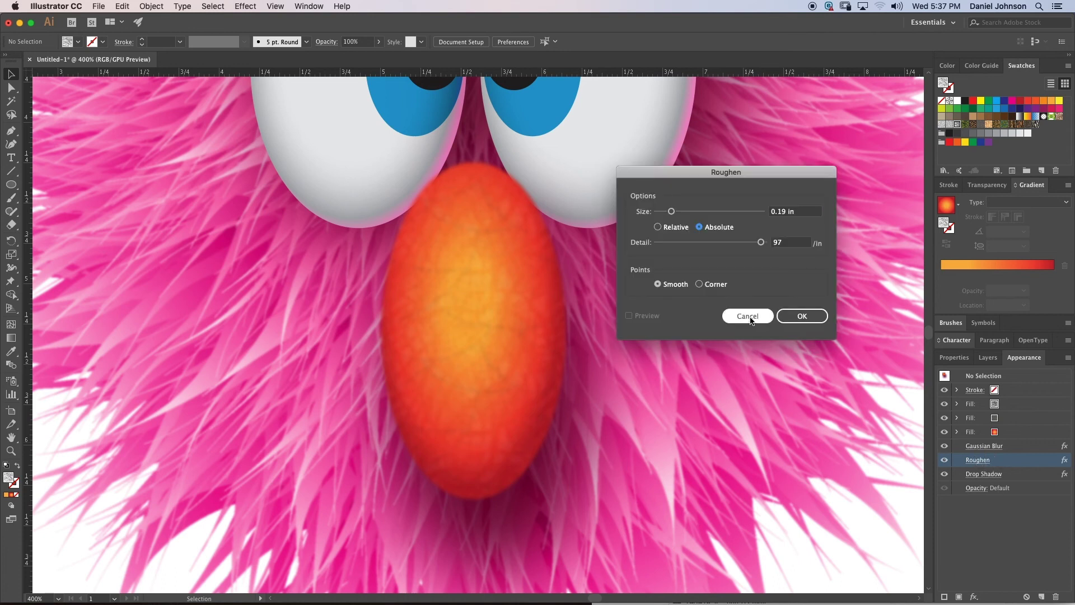
Step: Select the nose and move its Roughen effect above Gaussian Blur
left_click(508, 339)
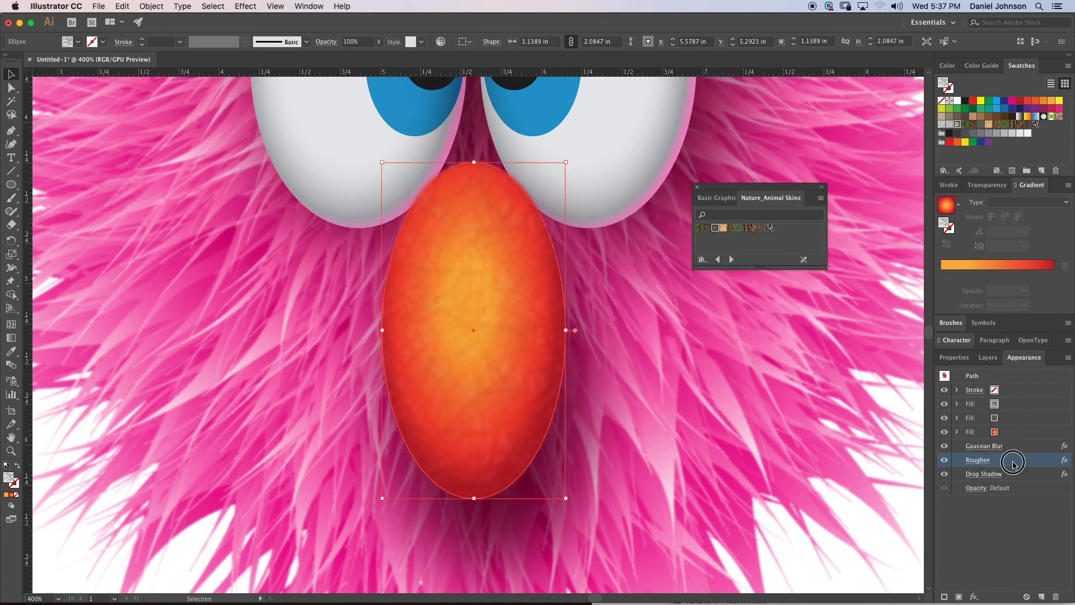
left_click_drag(1020, 464, 1004, 443)
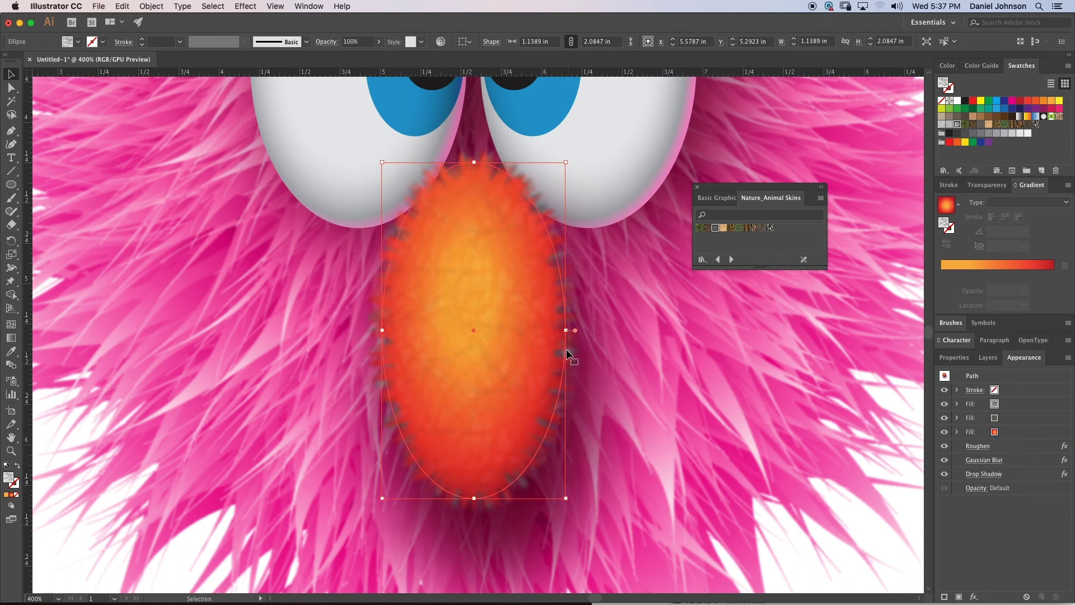
Step: Switch the nose's texture pattern fill and animal skin fill off and on to compare their effect on the roughened edge
left_click(944, 406)
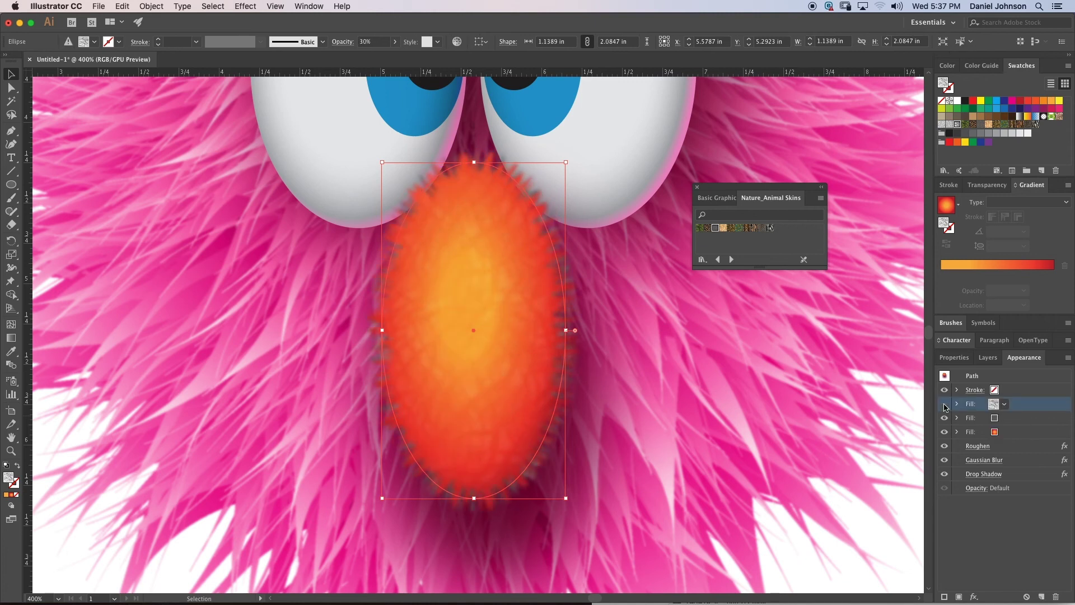
left_click(944, 406)
left_click(944, 406)
left_click(944, 419)
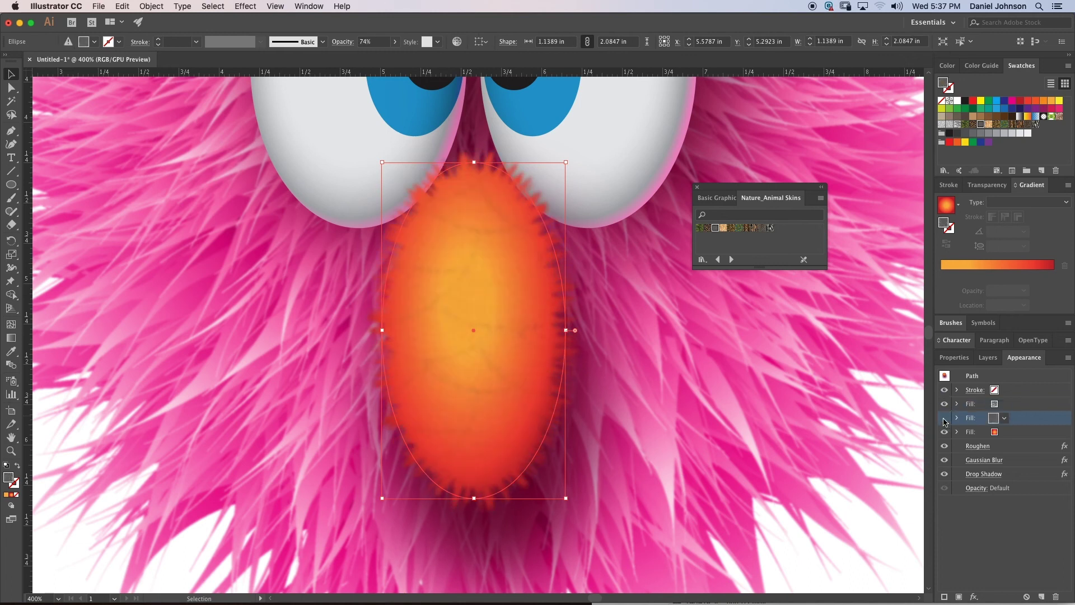
left_click(944, 419)
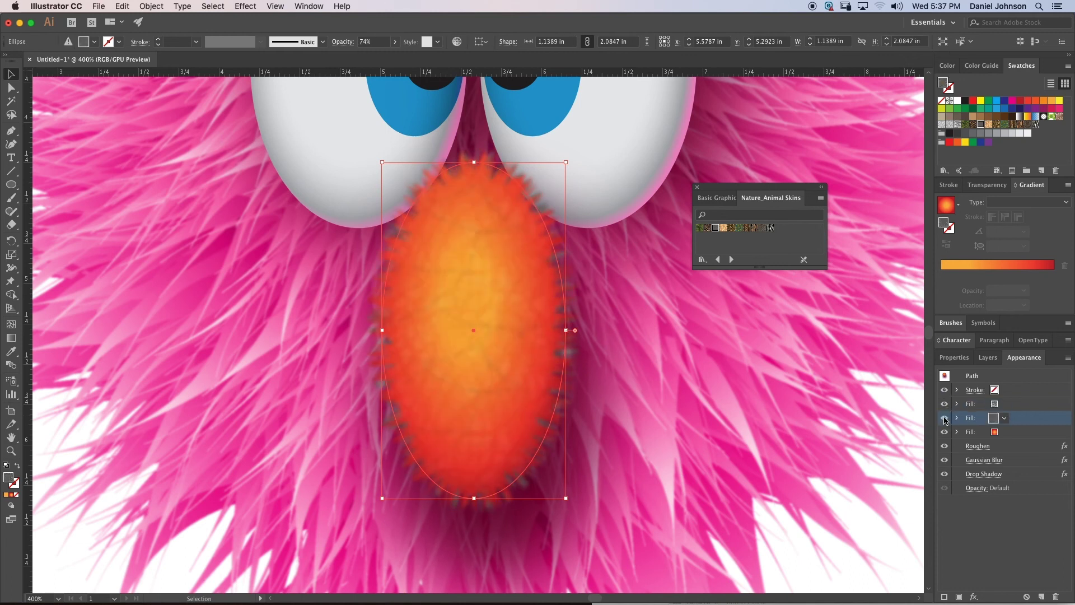
left_click(944, 418)
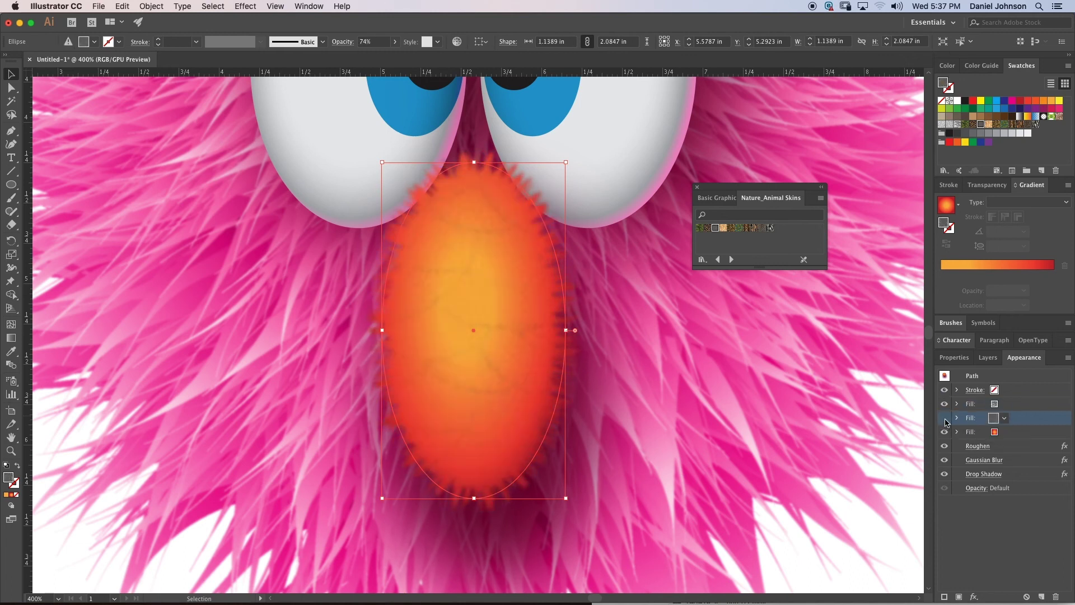
left_click(945, 419)
left_click(945, 420)
left_click(945, 420)
left_click(945, 420)
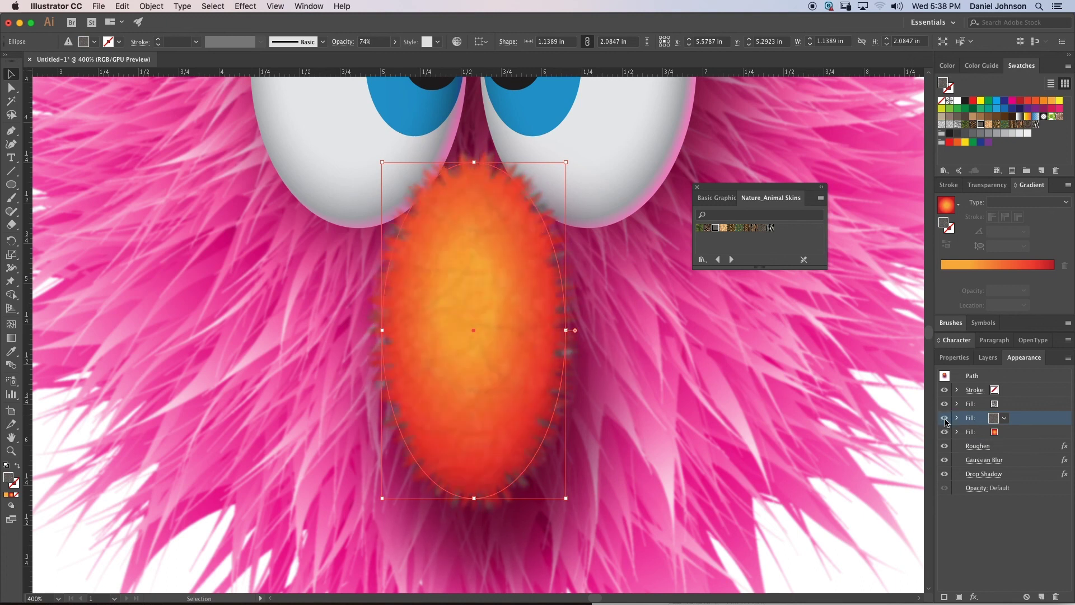
Step: Move the nose's Roughen effect above its stroke and fills, and set its size to 0.07 in with preview on
left_click(1019, 446)
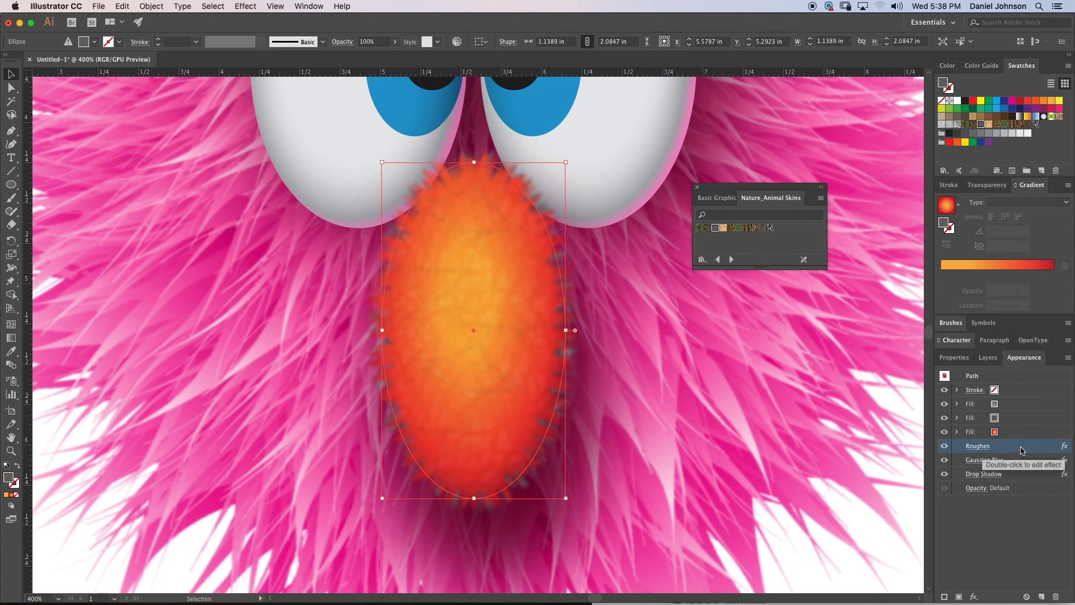
left_click_drag(1017, 451, 1009, 384)
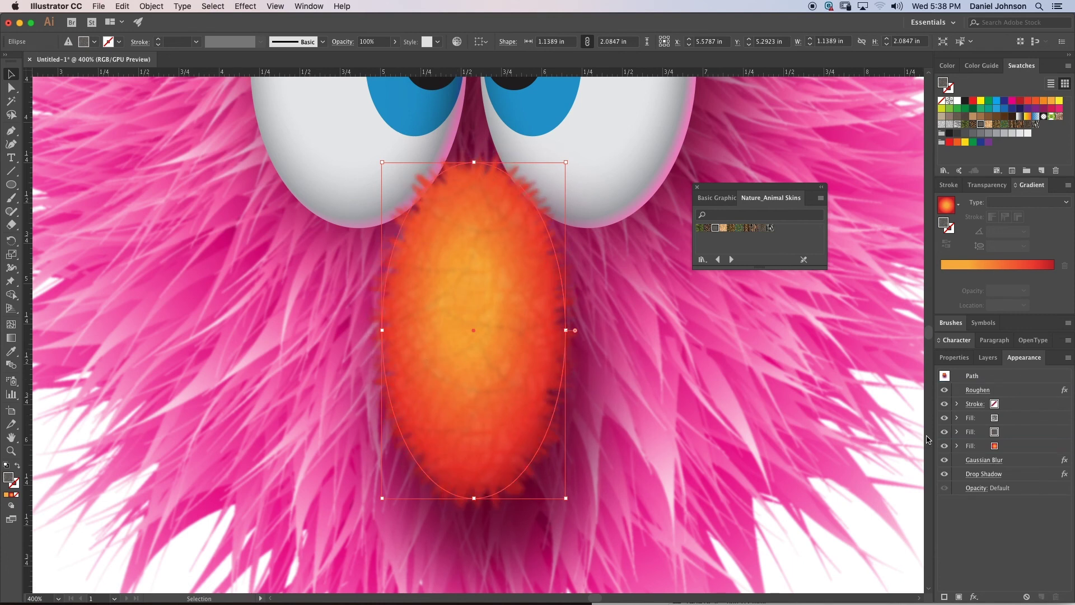
left_click(977, 390)
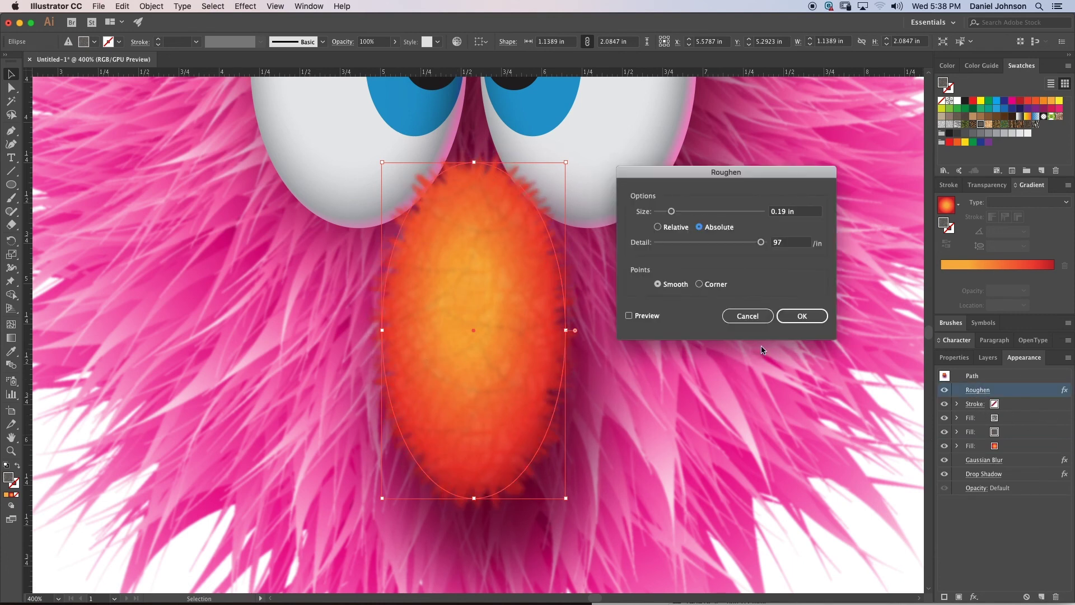
left_click_drag(670, 211, 663, 213)
left_click(629, 316)
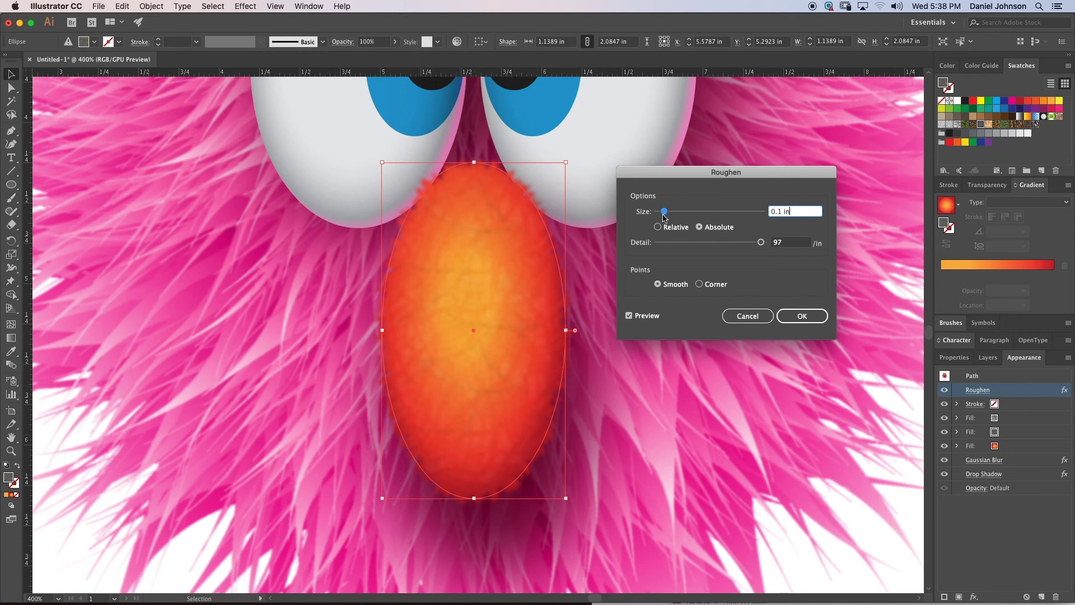
left_click_drag(664, 212, 660, 211)
left_click(803, 315)
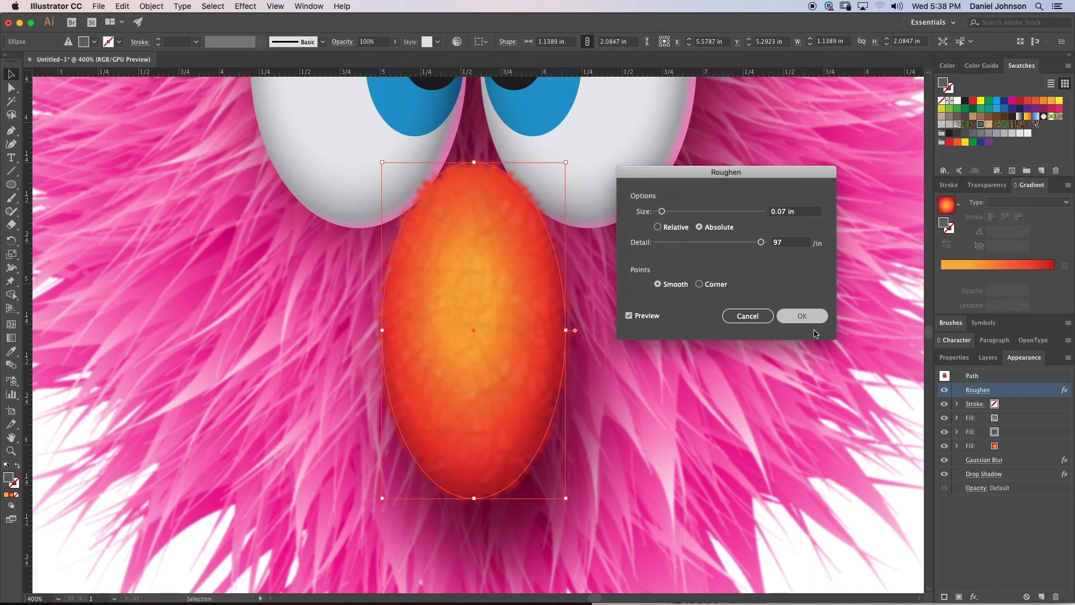
Step: Close the animal skins swatch library, deselect the nose, and view the whole monster on its artboard
left_click(697, 187)
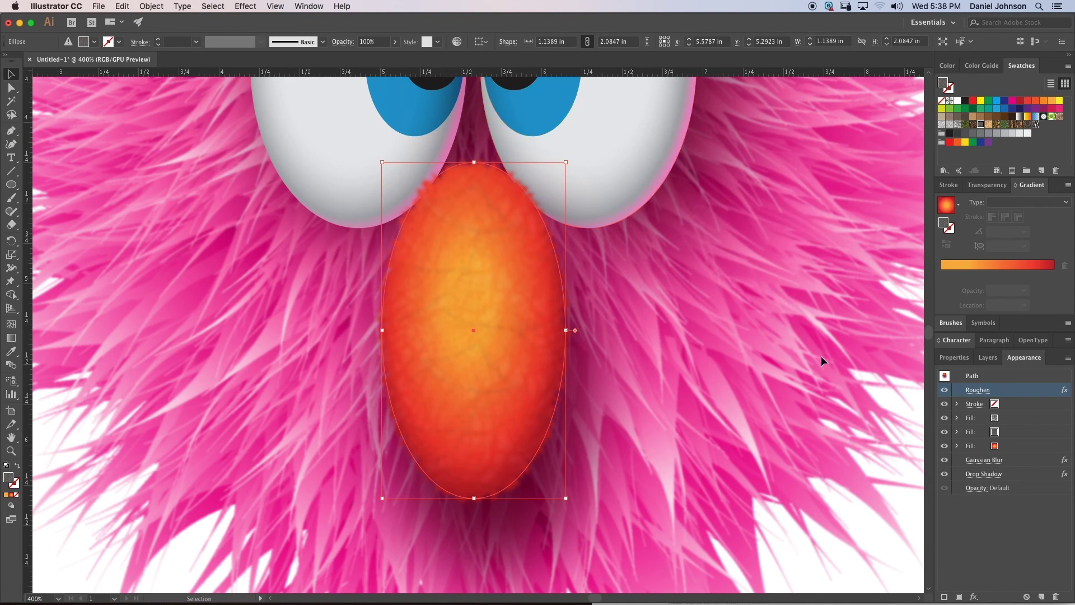
left_click(822, 363)
key("super+minus")
key("super+minus")
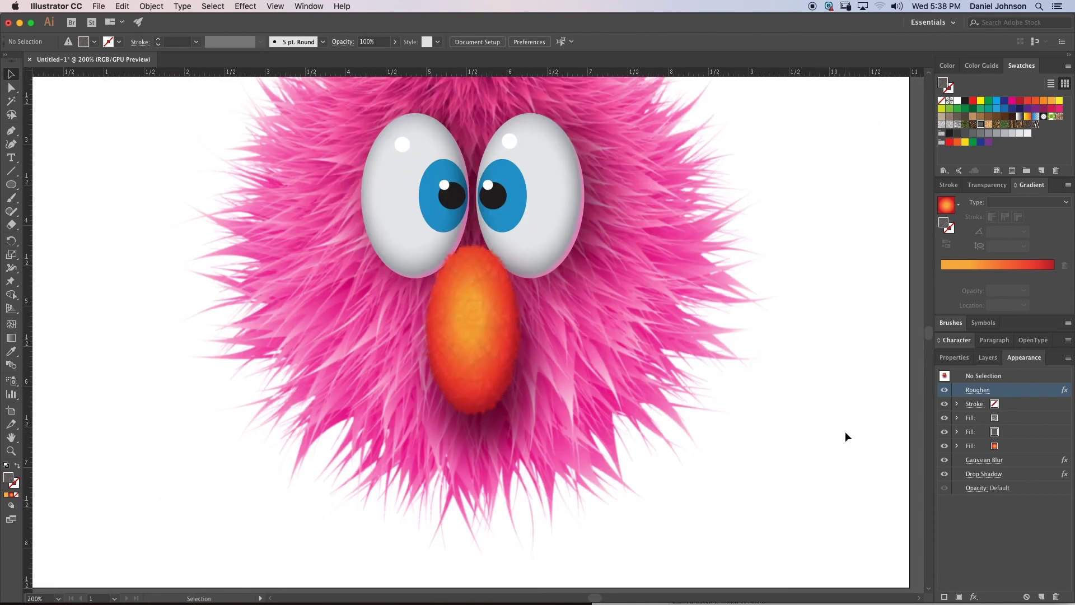
key("super+minus")
left_click_drag(571, 242, 523, 272)
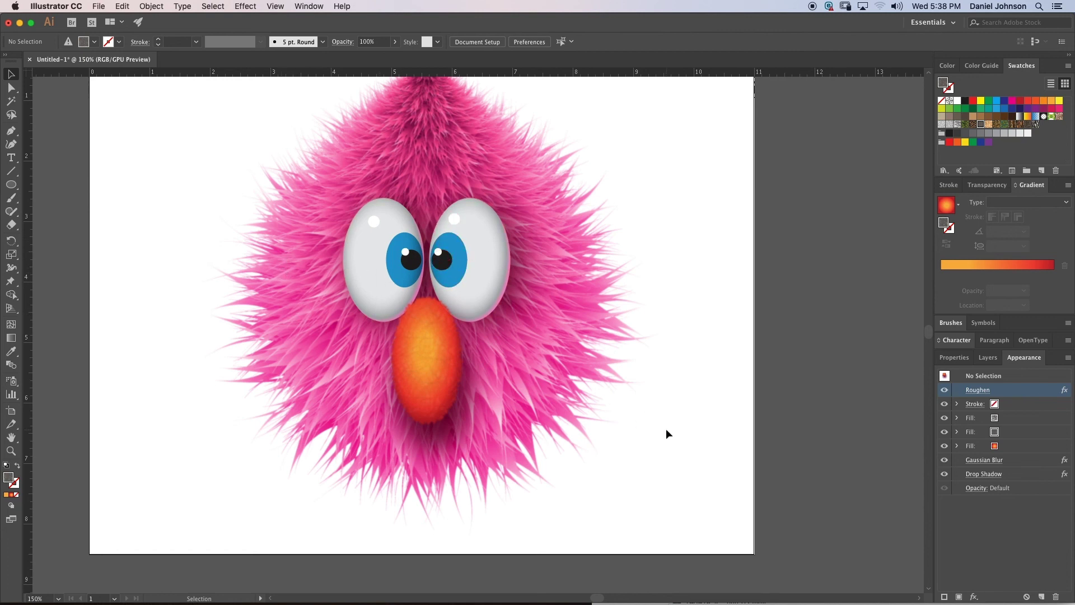
key("super+minus")
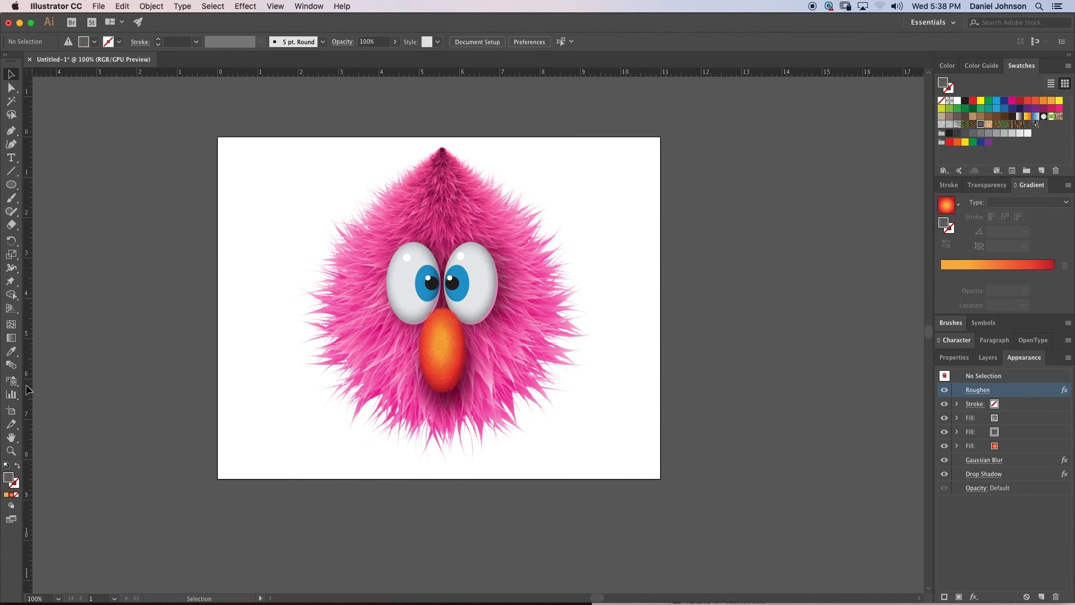
Step: Change the letter-size artboard to portrait orientation
left_click(11, 413)
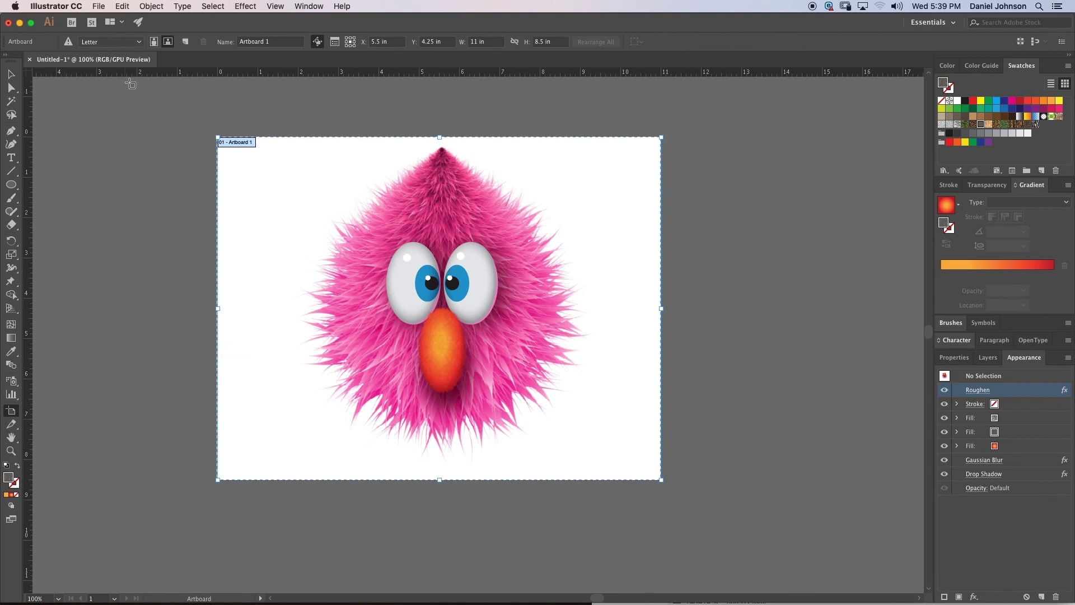
left_click(154, 42)
left_click(12, 74)
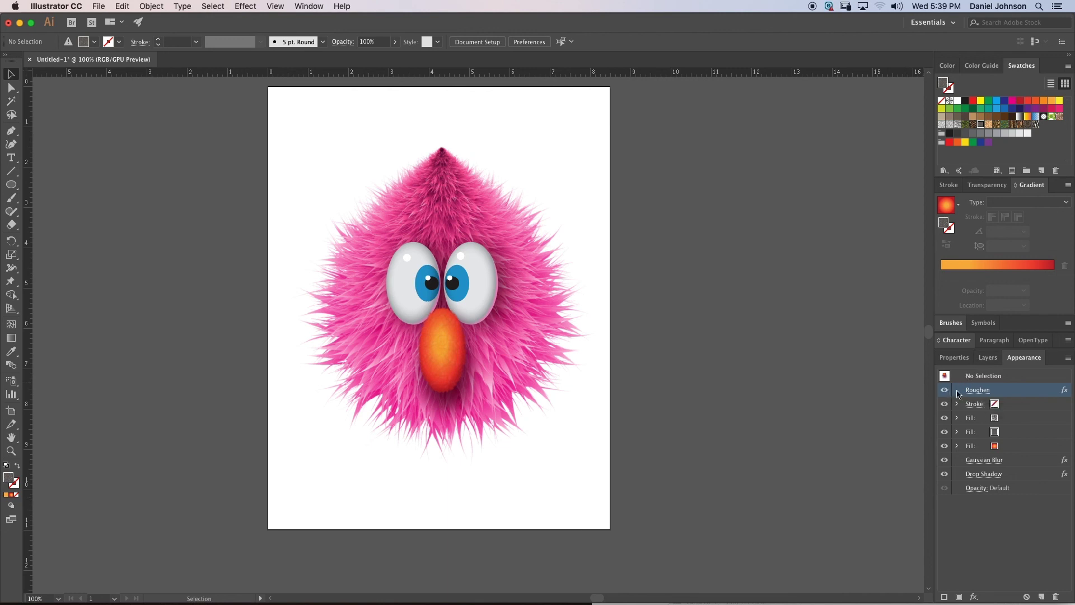
Step: Add a new layer and draw a rectangle about 8.71 by 9.47 in over the upper part of the artboard
left_click(988, 358)
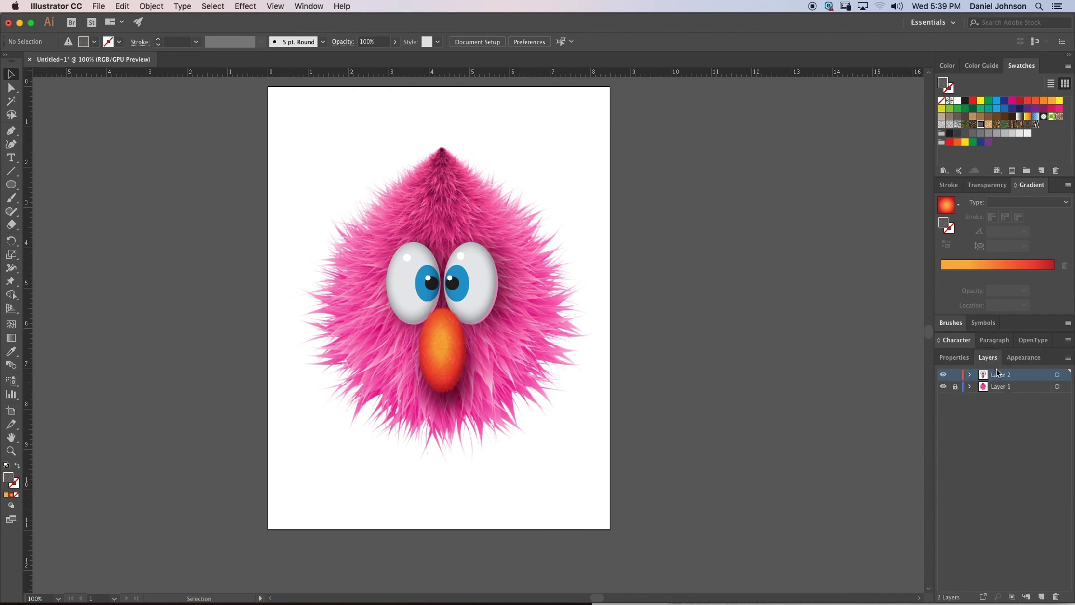
left_click(1041, 597)
left_click_drag(9, 183, 54, 186)
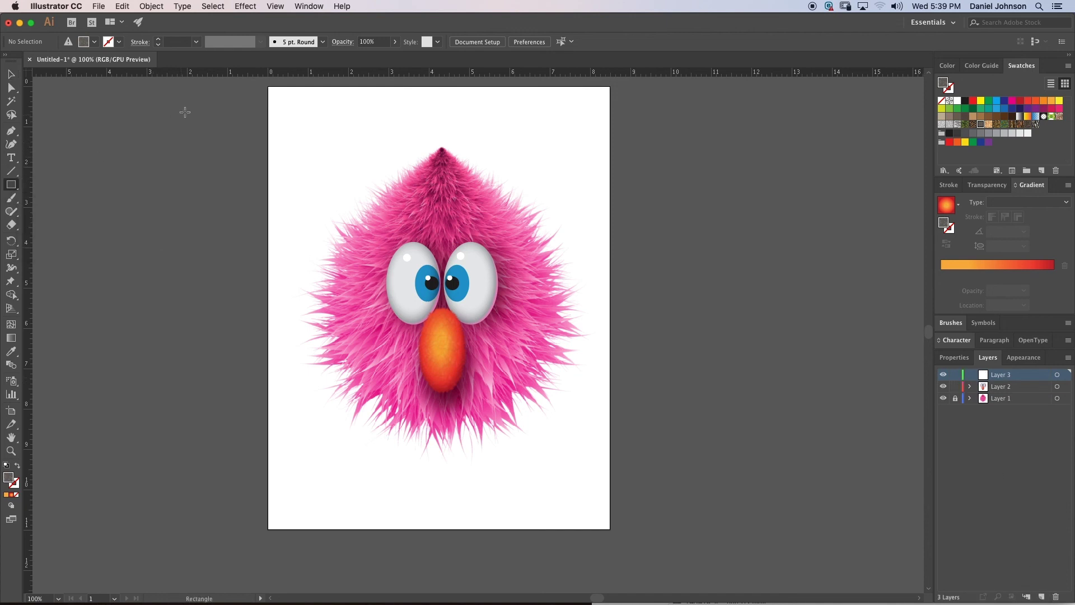
left_click_drag(264, 85, 615, 464)
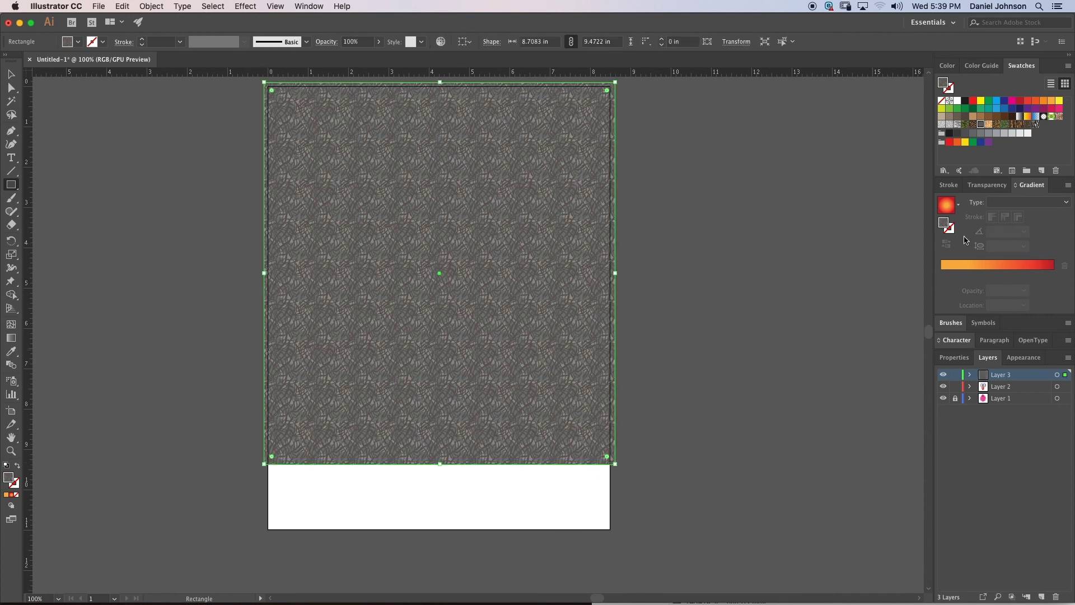
Step: Fill the rectangle with the white-to-black linear gradient and set the gradient angle to 90°
left_click(78, 42)
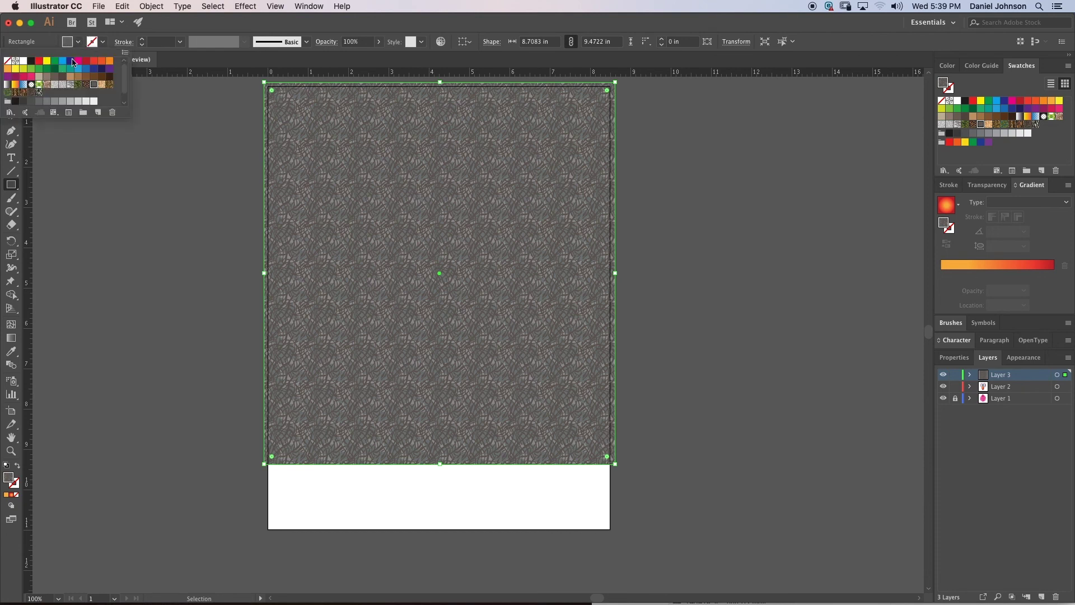
left_click(8, 84)
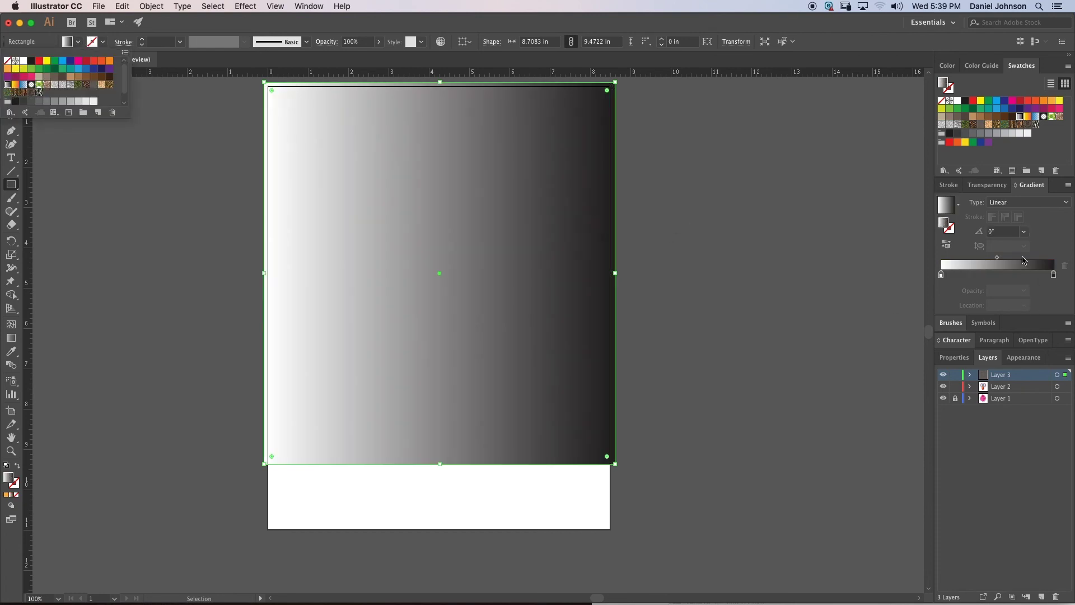
left_click(1024, 232)
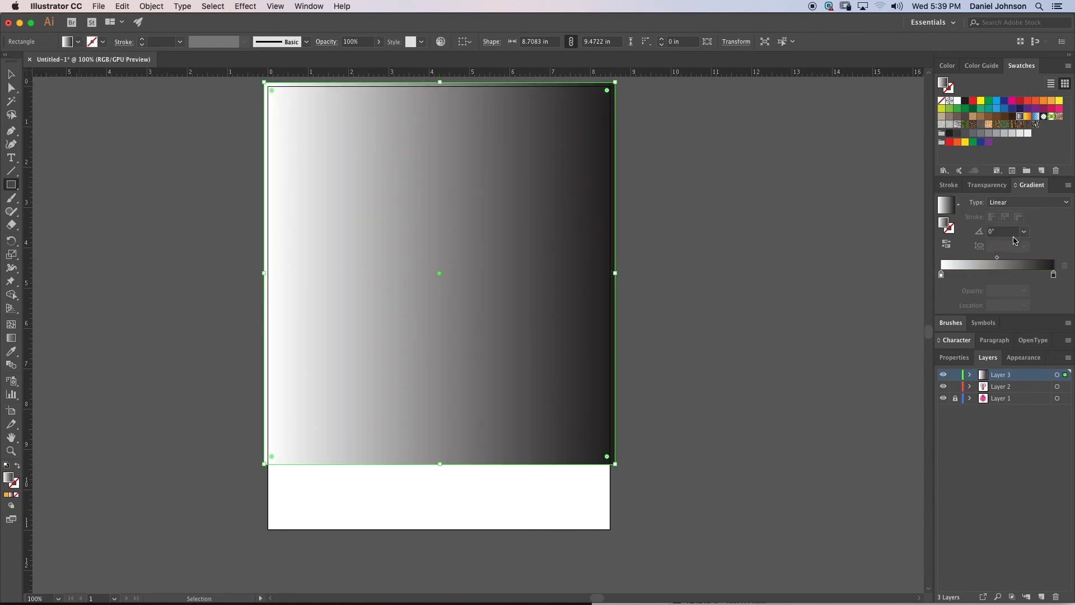
left_click(1024, 232)
left_click(1036, 292)
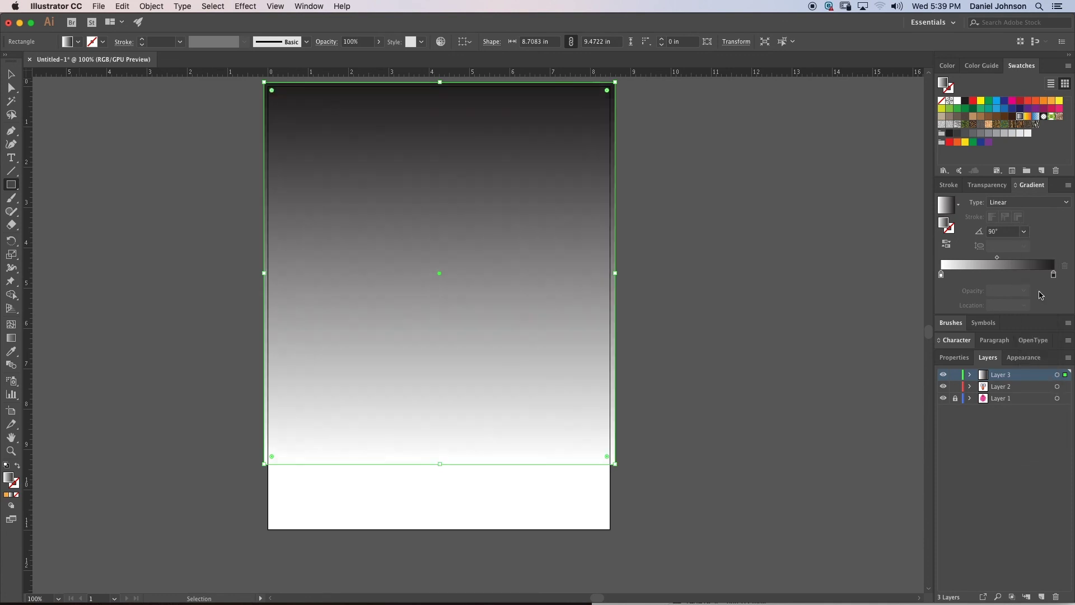
Step: Move the gradient rectangle's layer beneath the monster layers, lower the rectangle's opacity to 20%, and deselect it
left_click(1018, 379)
left_click_drag(1018, 378, 1024, 414)
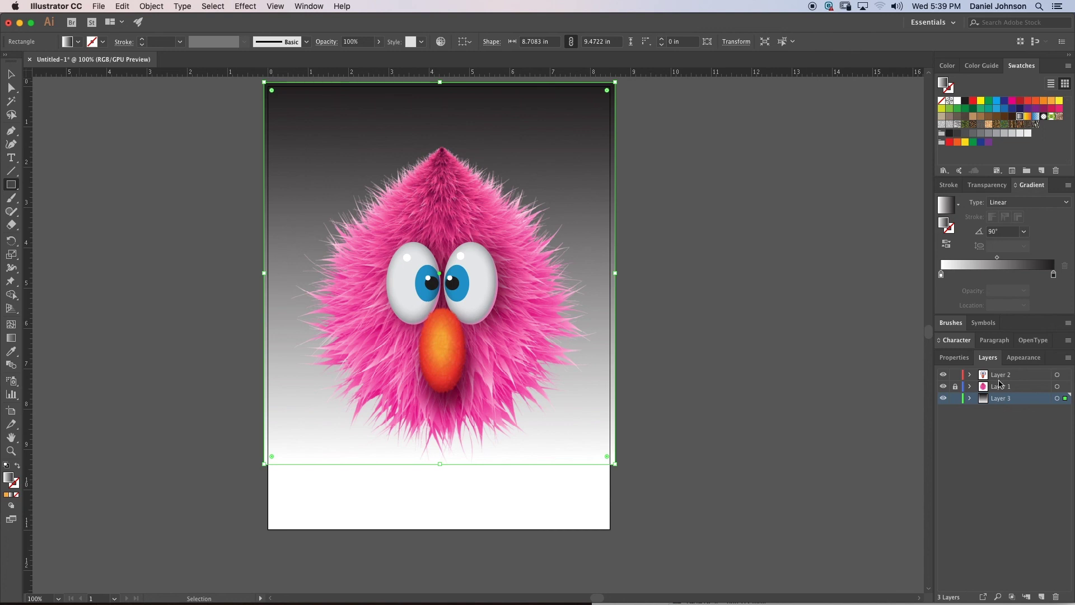
left_click(11, 74)
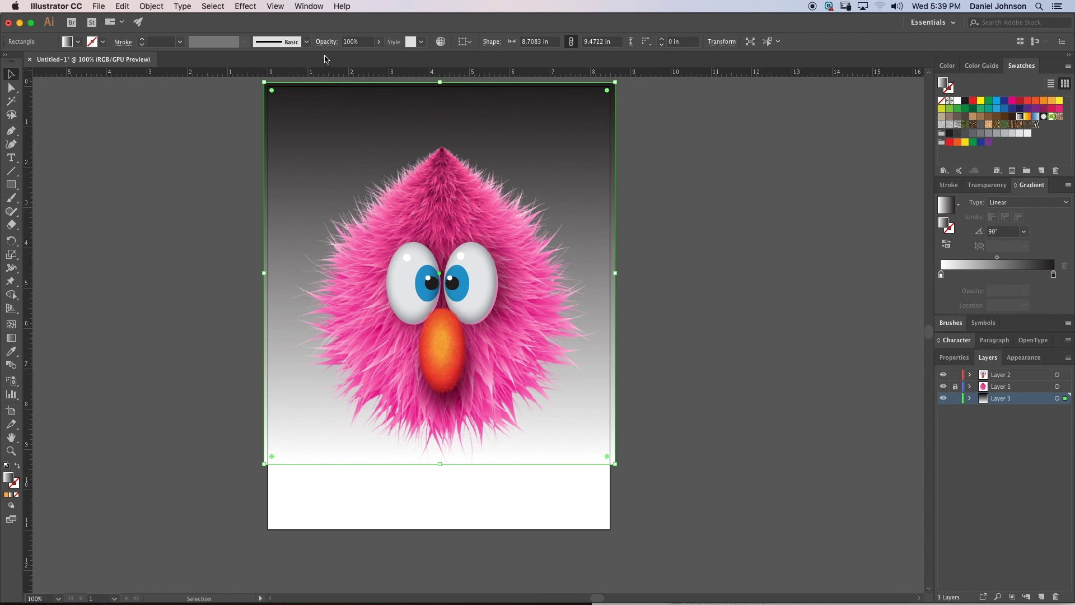
left_click(378, 41)
left_click_drag(382, 56, 344, 59)
left_click(674, 165)
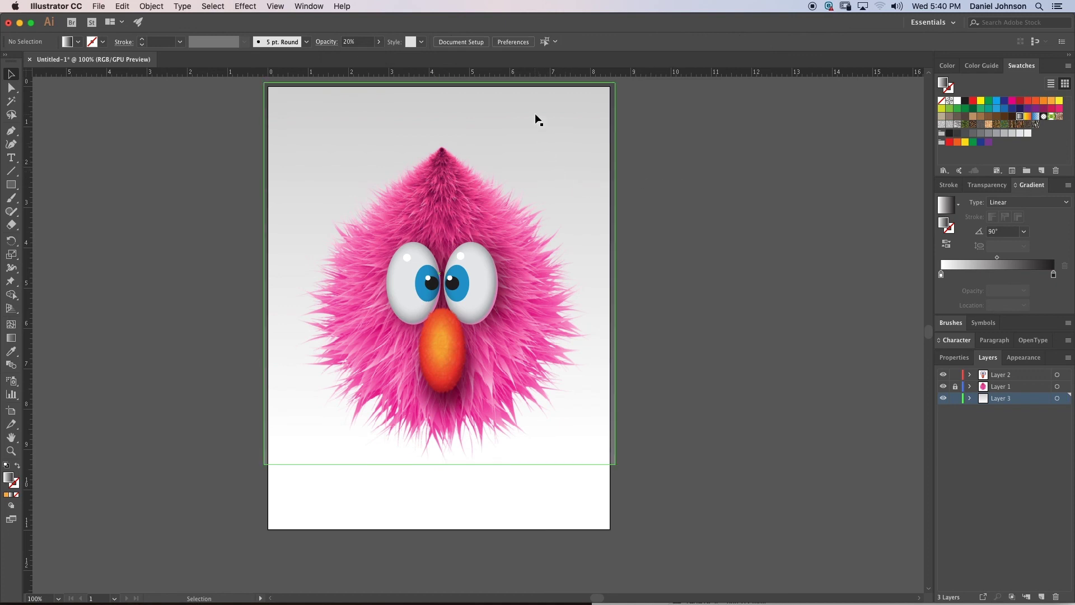
left_click(379, 41)
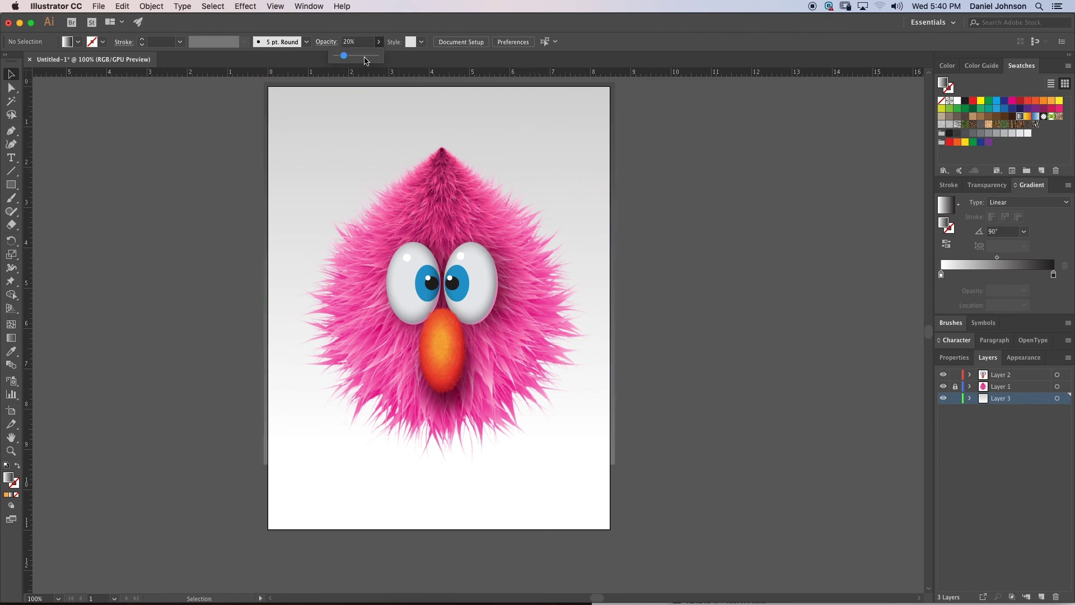
left_click_drag(345, 58, 346, 57)
left_click(629, 164)
Step: Draw a circle about 3.57 in across over the artboard's lower-left corner and change its gradient type to Radial
left_click_drag(11, 188, 56, 215)
left_click_drag(203, 380, 346, 485)
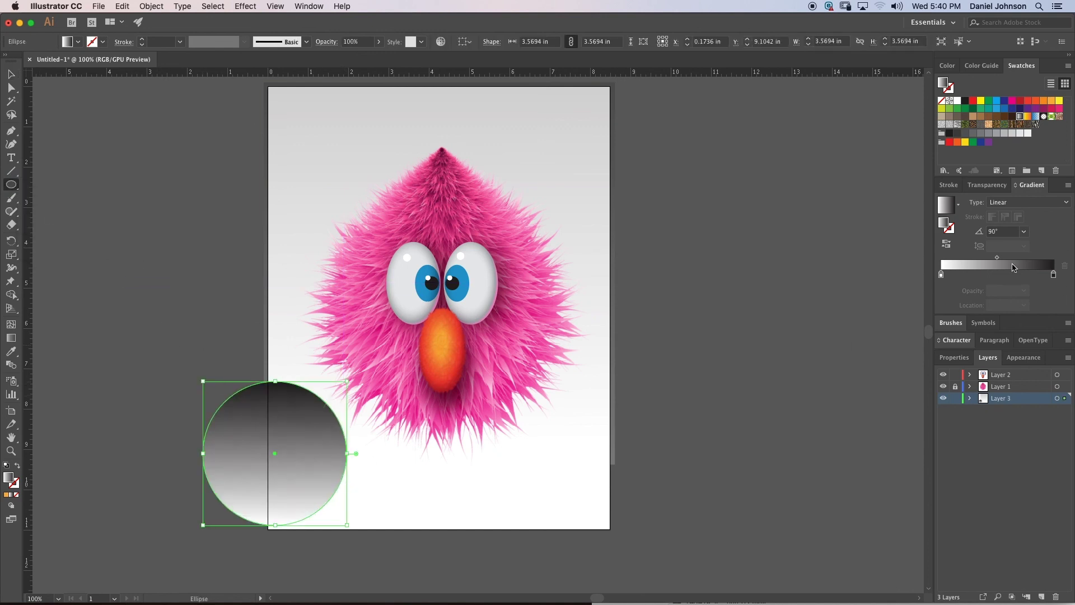
left_click(1015, 202)
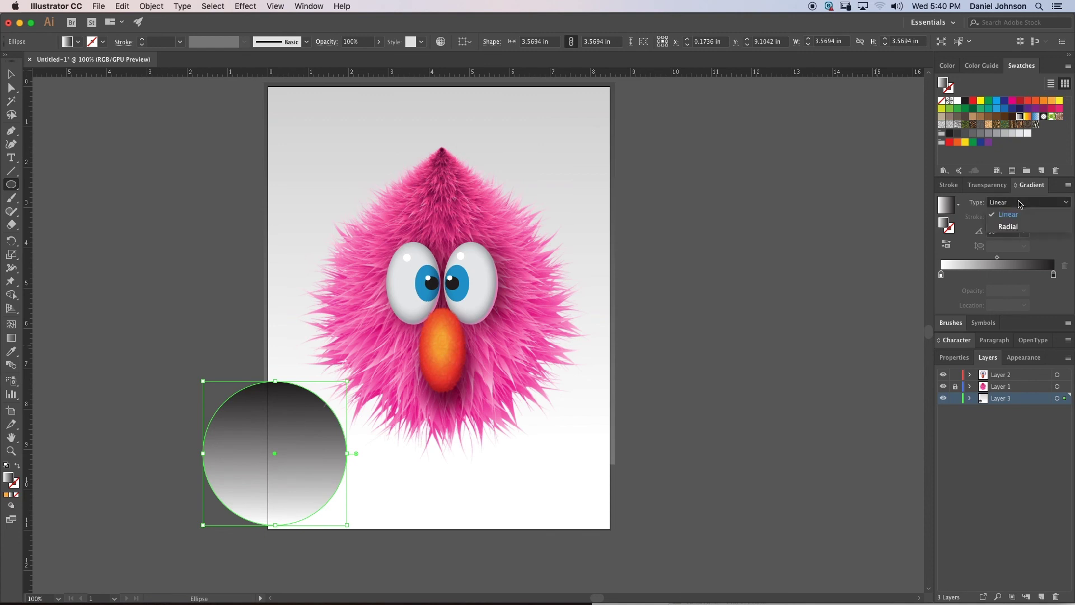
left_click(1017, 229)
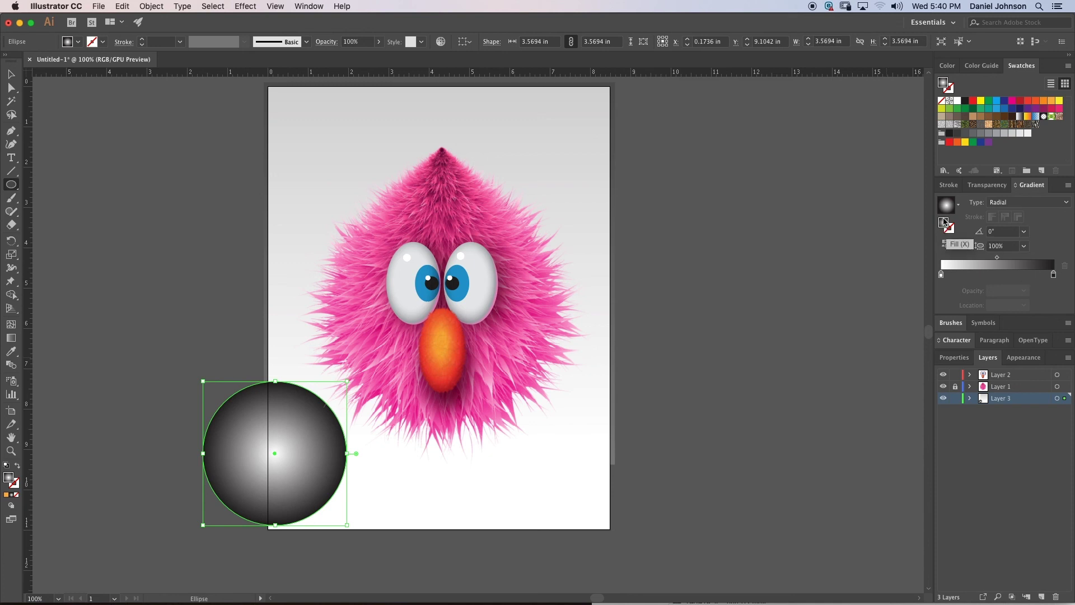
Step: Reverse the circle's radial gradient so its center is dark, and move the circle beneath the monster's lower fur
left_click(946, 244)
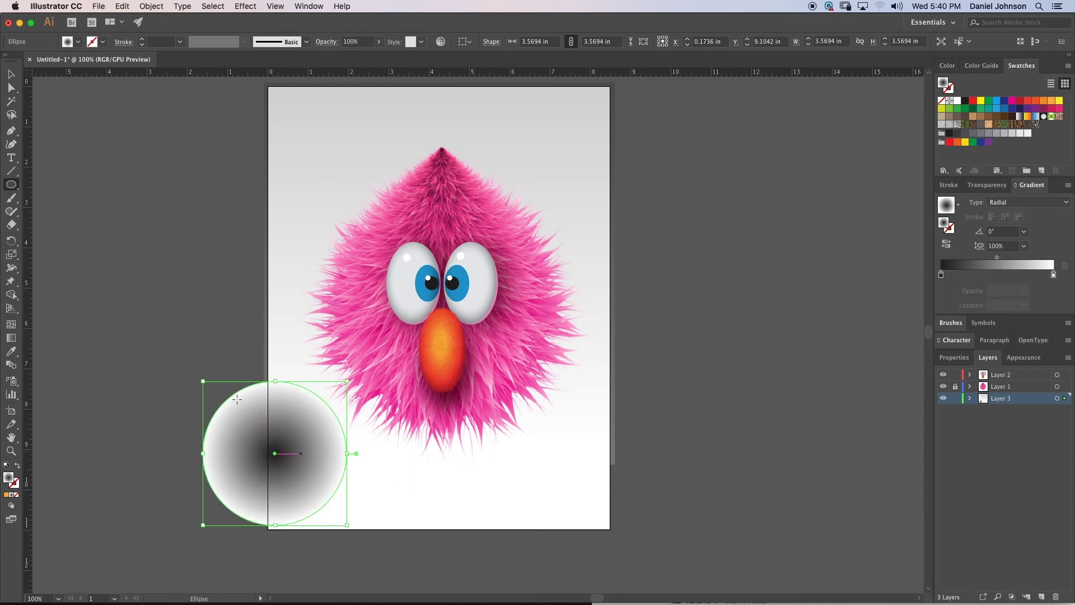
left_click(11, 74)
left_click_drag(303, 462, 468, 491)
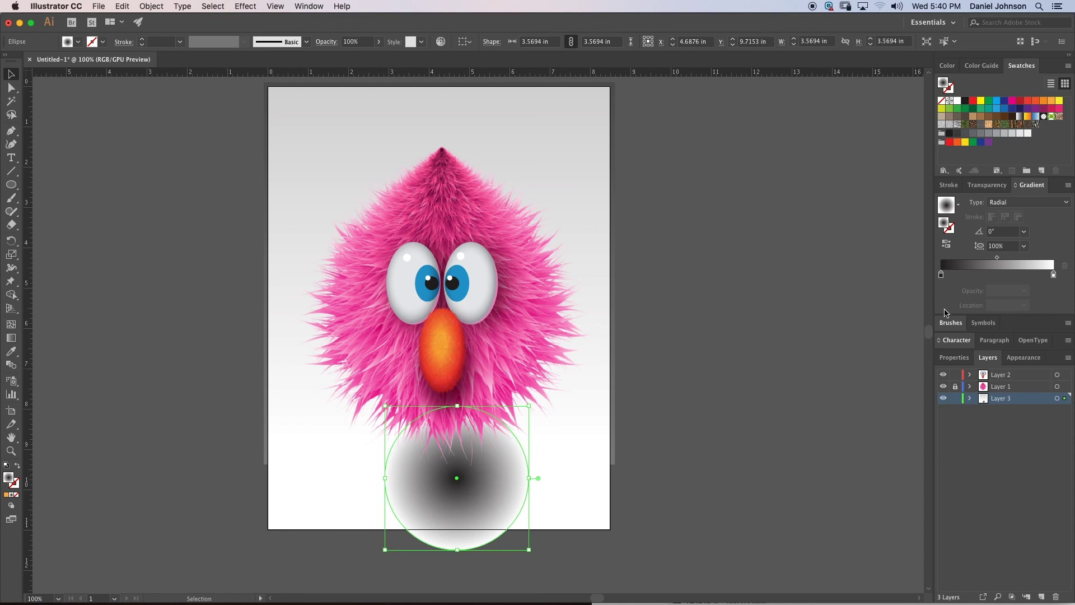
Step: Recolor the gradient's center stop to a dark plum in HSB: hue 312°, saturation 67.86%, brightness 21.96%
left_click(941, 276)
double_click(943, 276)
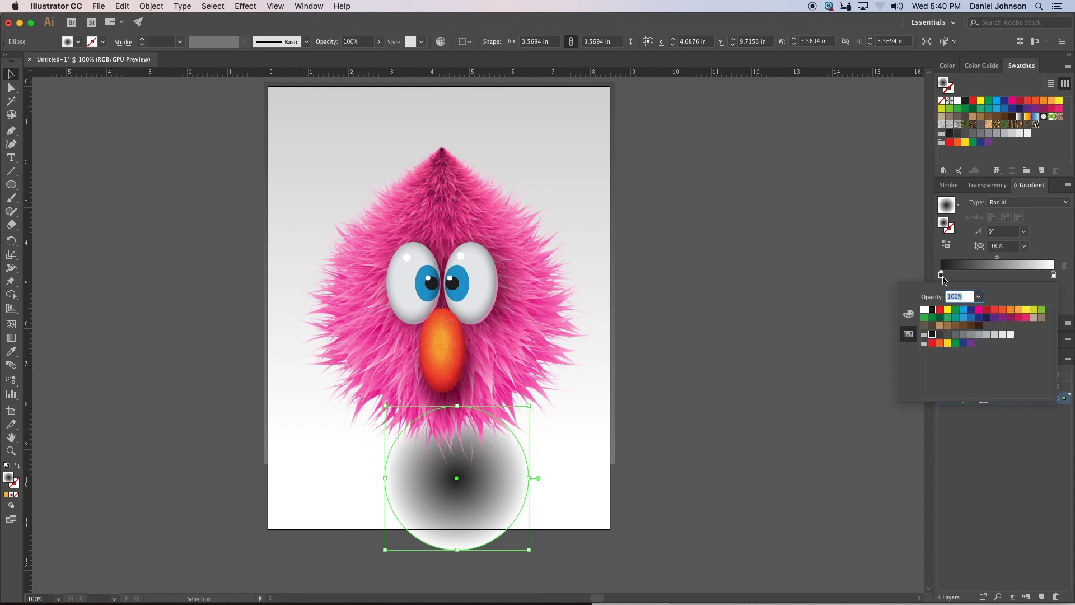
left_click(994, 318)
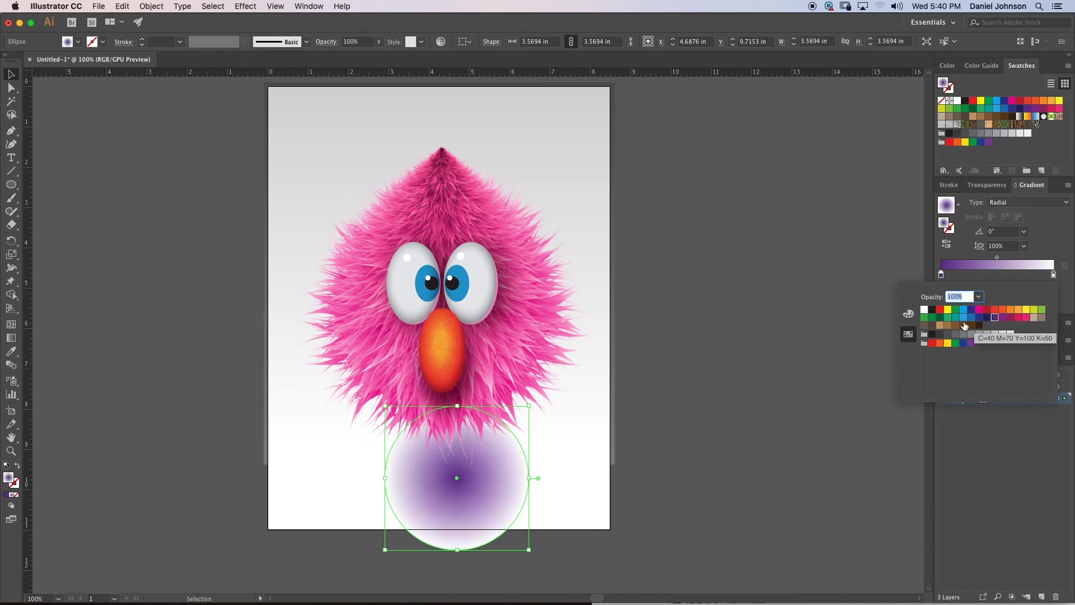
left_click(908, 314)
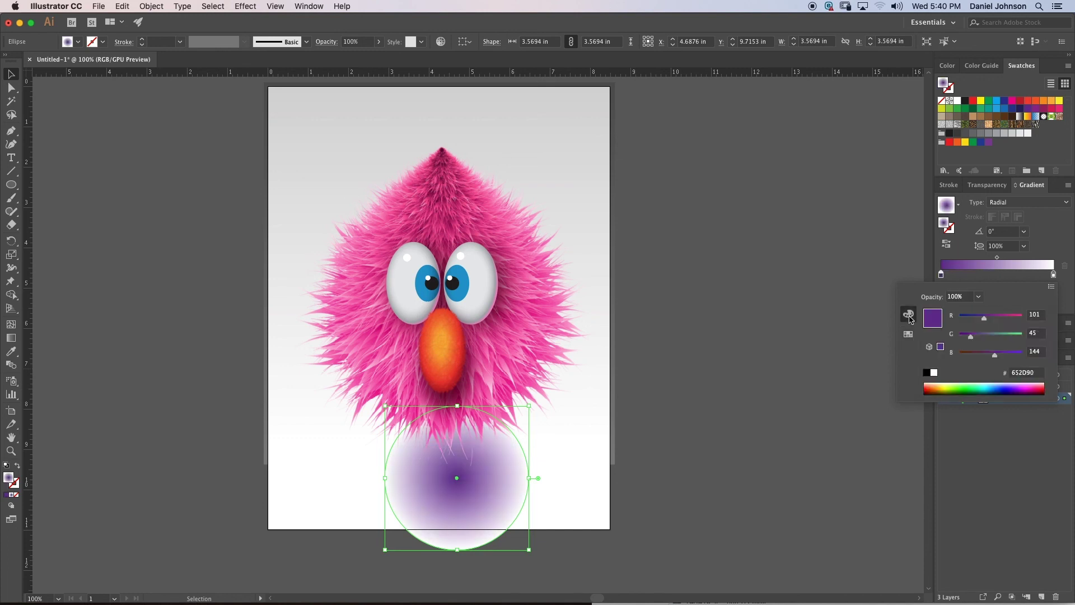
left_click(1046, 288)
left_click(1005, 321)
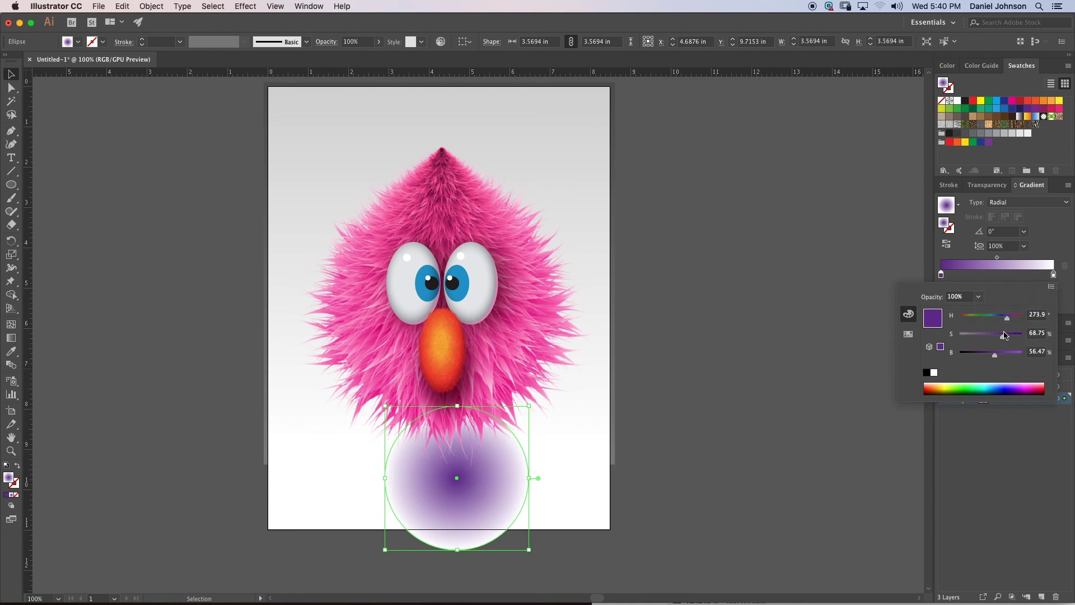
left_click_drag(1005, 323, 1013, 319)
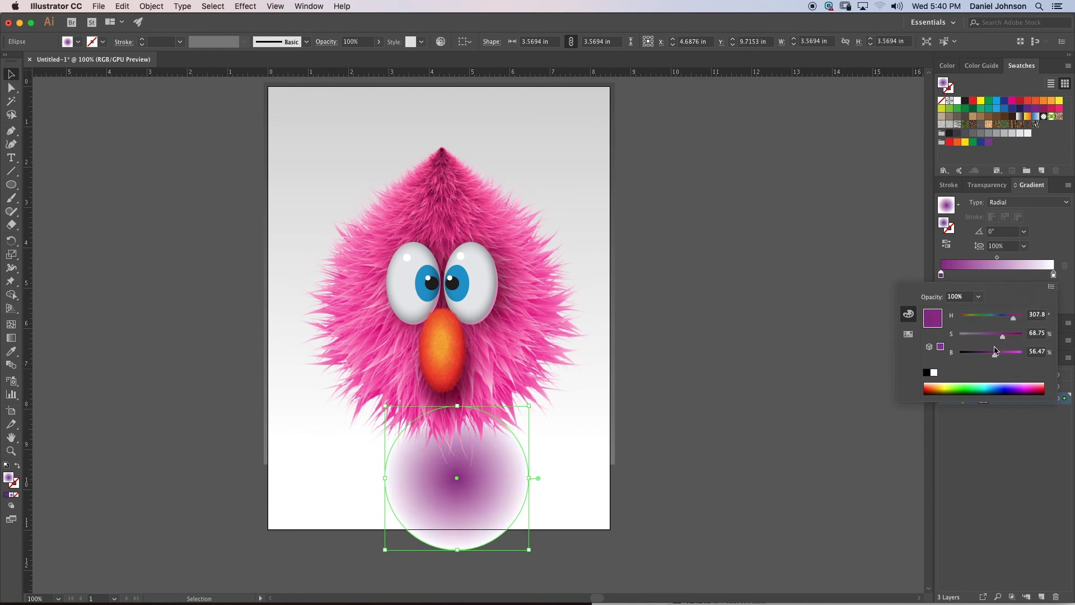
left_click_drag(994, 355, 973, 355)
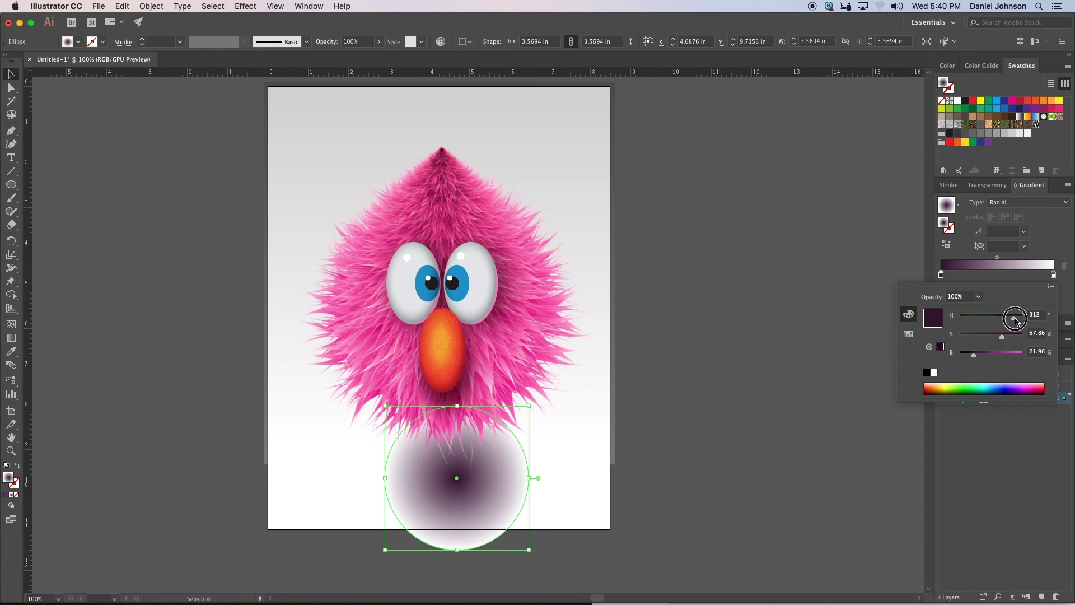
left_click(1013, 278)
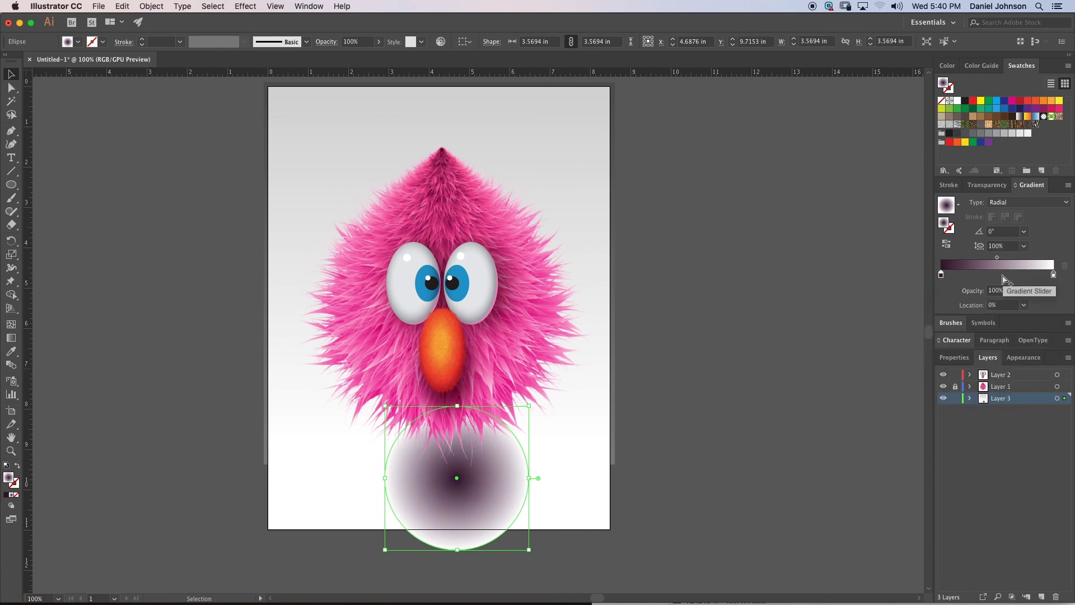
Step: Move the white gradient stop to about 59% and recolor it in HSB to hue 336°, saturation 17.86%, brightness 43.92%
left_click_drag(1052, 276, 1008, 278)
double_click(1007, 275)
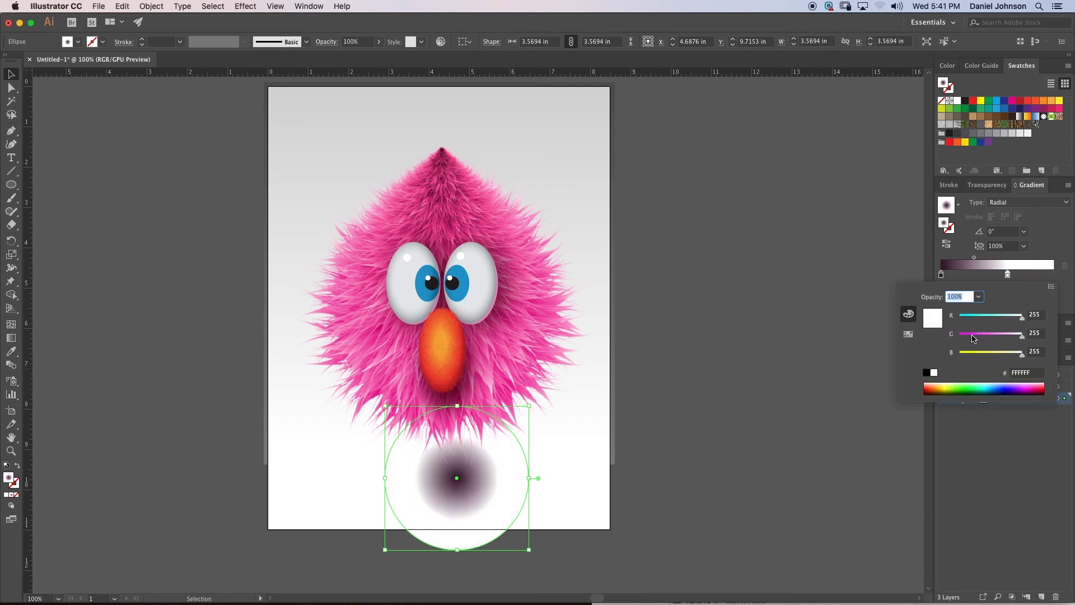
left_click(908, 333)
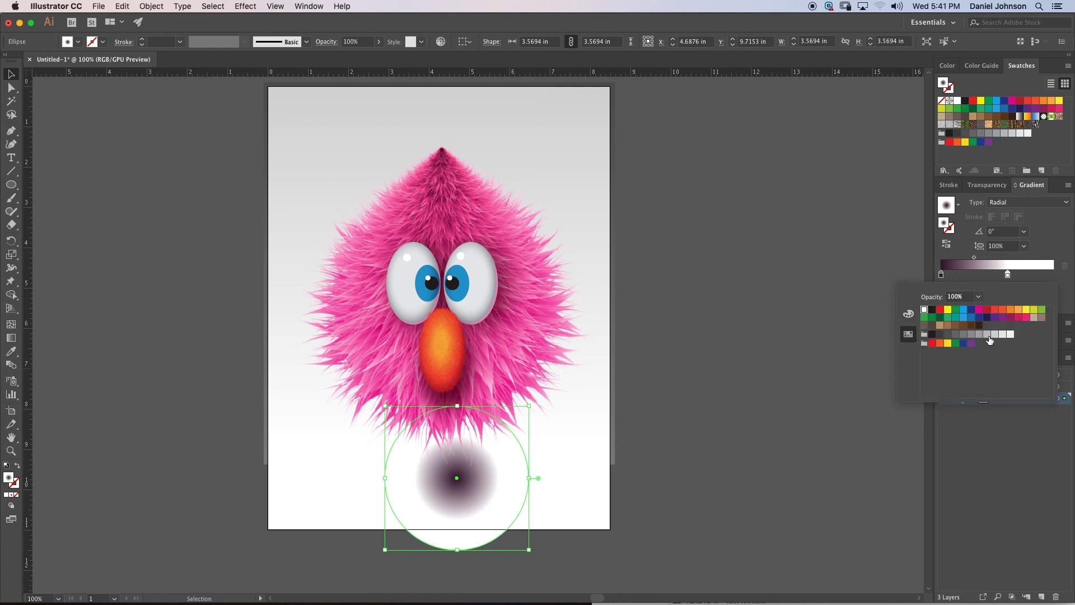
left_click(1025, 316)
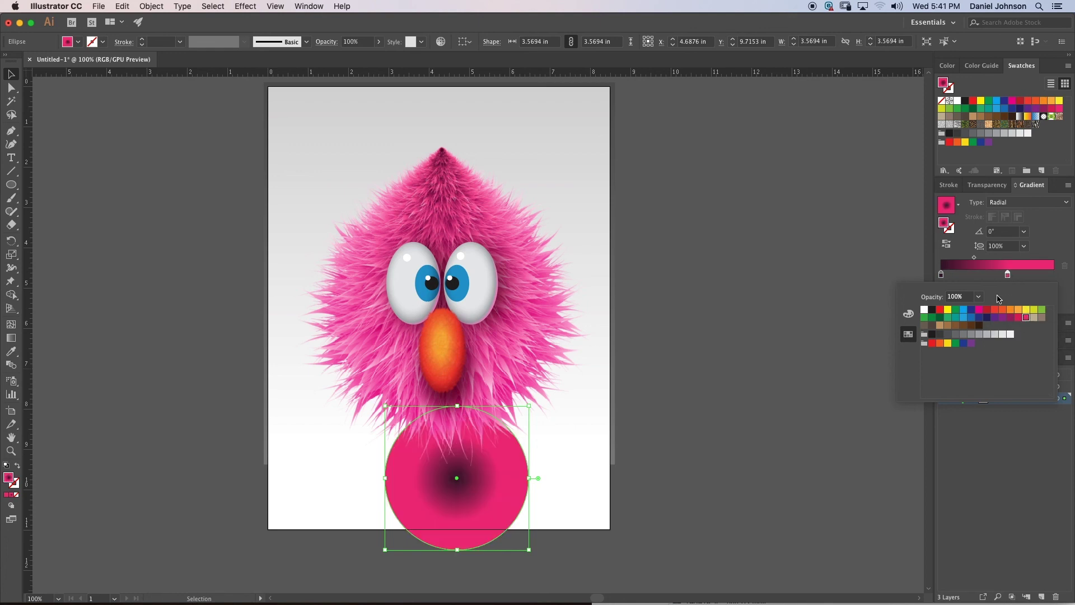
left_click(908, 314)
left_click(1051, 288)
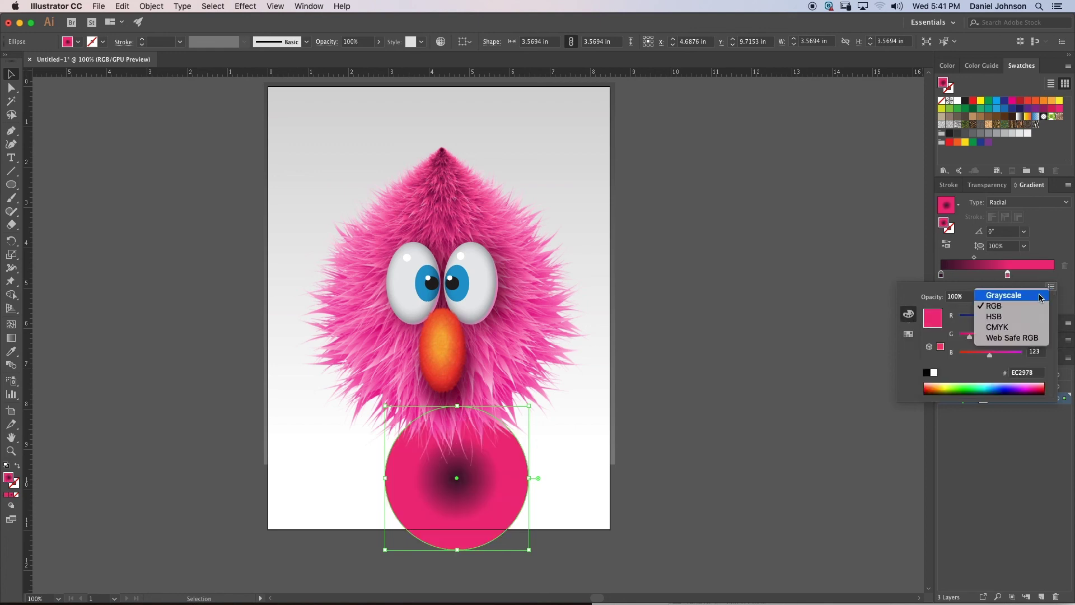
left_click(1015, 315)
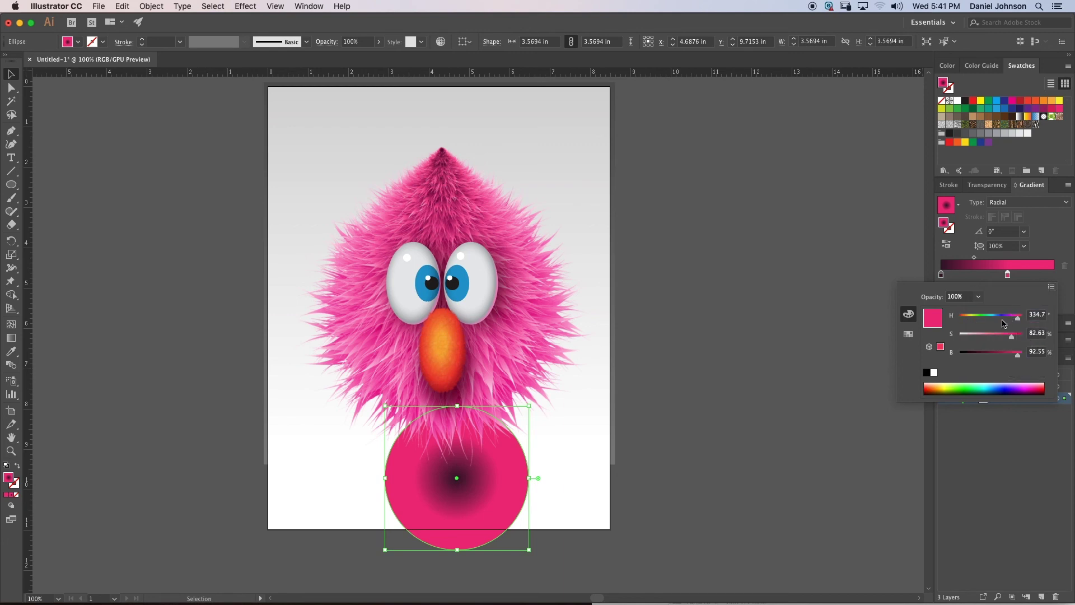
left_click_drag(1011, 336, 970, 336)
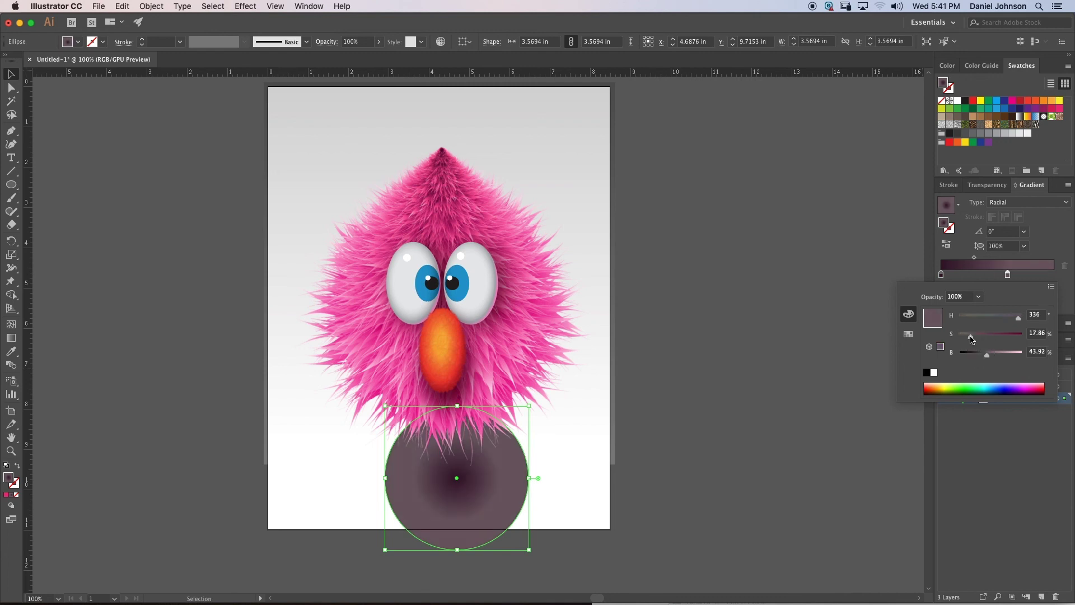
Step: Add an outer gradient stop at 100% location and set its opacity to 0%
left_click(1053, 274)
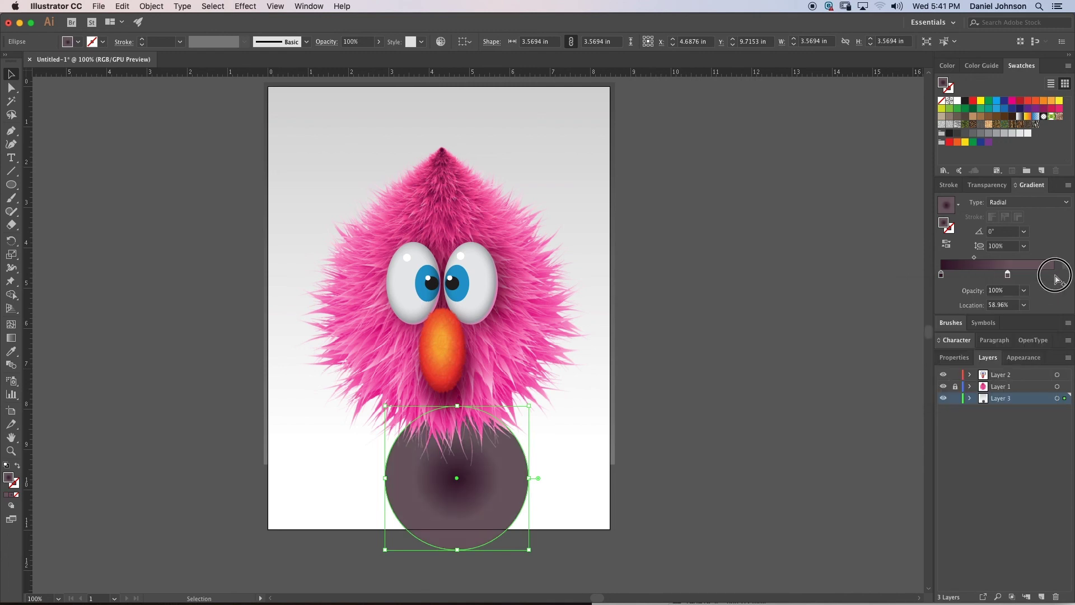
left_click_drag(1029, 278, 1063, 278)
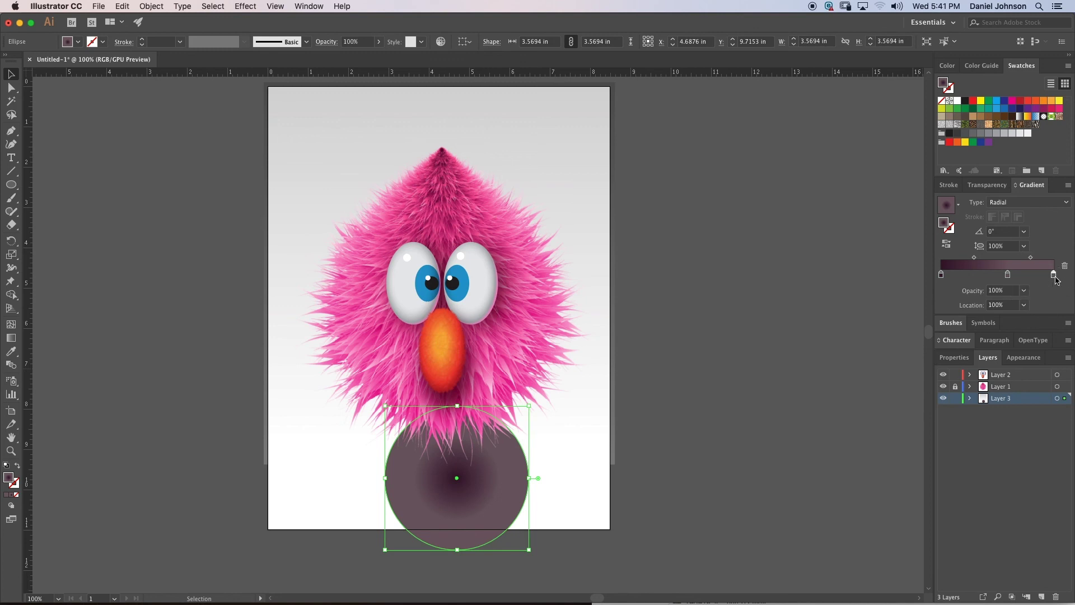
left_click(1024, 291)
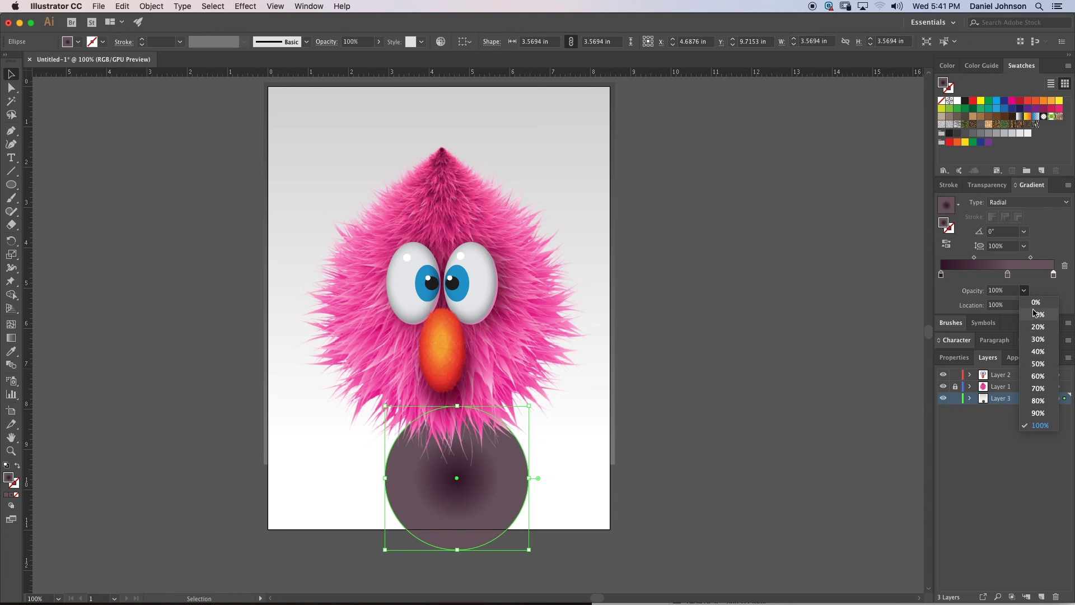
left_click(1035, 303)
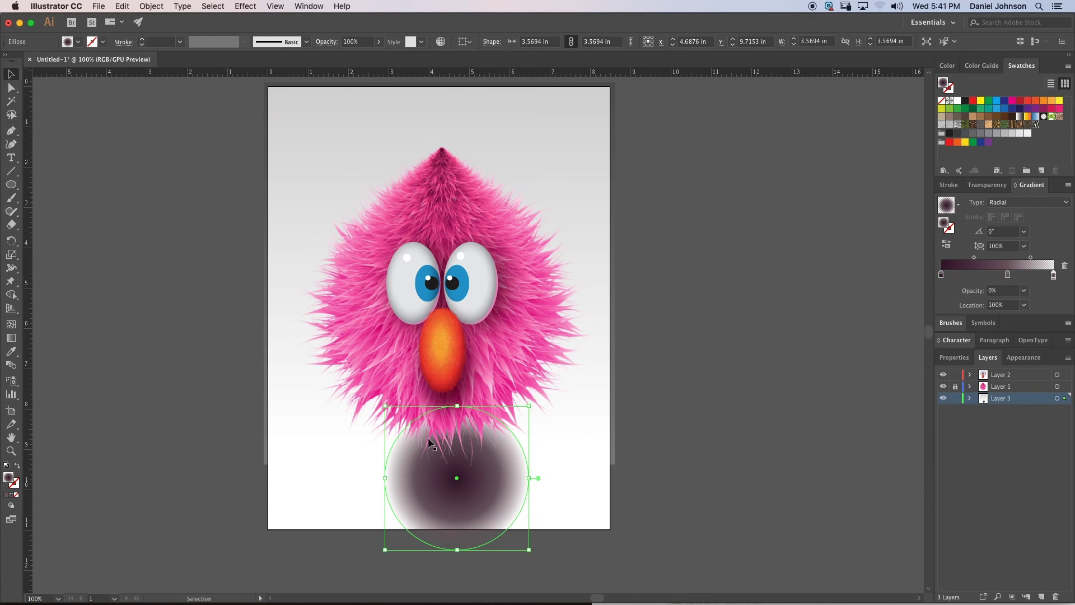
Step: Reshape the gradient circle into a flat ellipse about 7.38 by 1.92 in across the monster's base
left_click_drag(457, 550, 445, 482)
left_click_drag(385, 444, 306, 443)
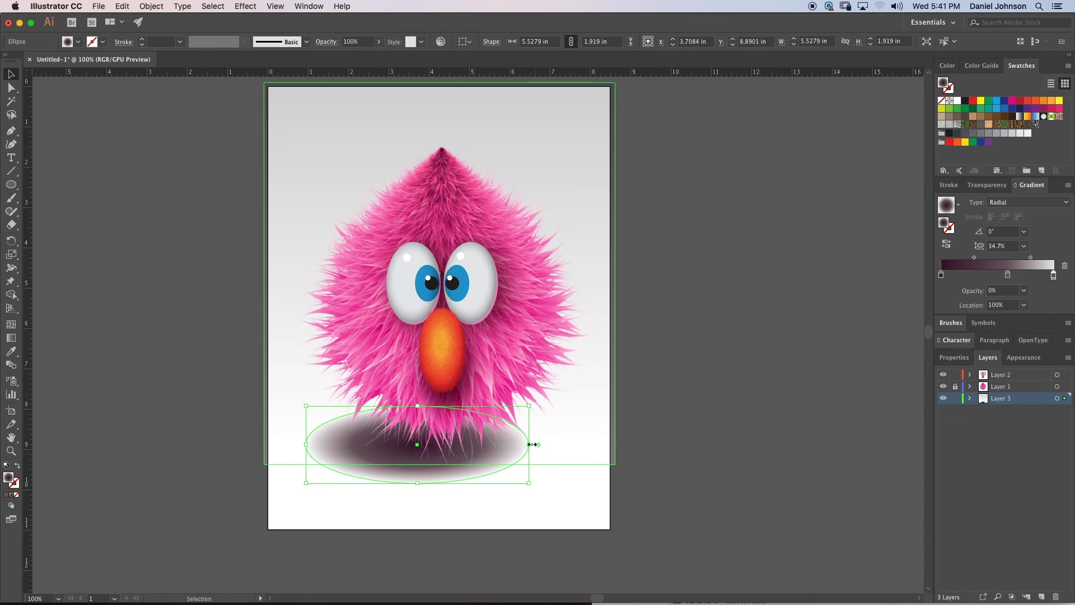
left_click_drag(531, 444, 603, 445)
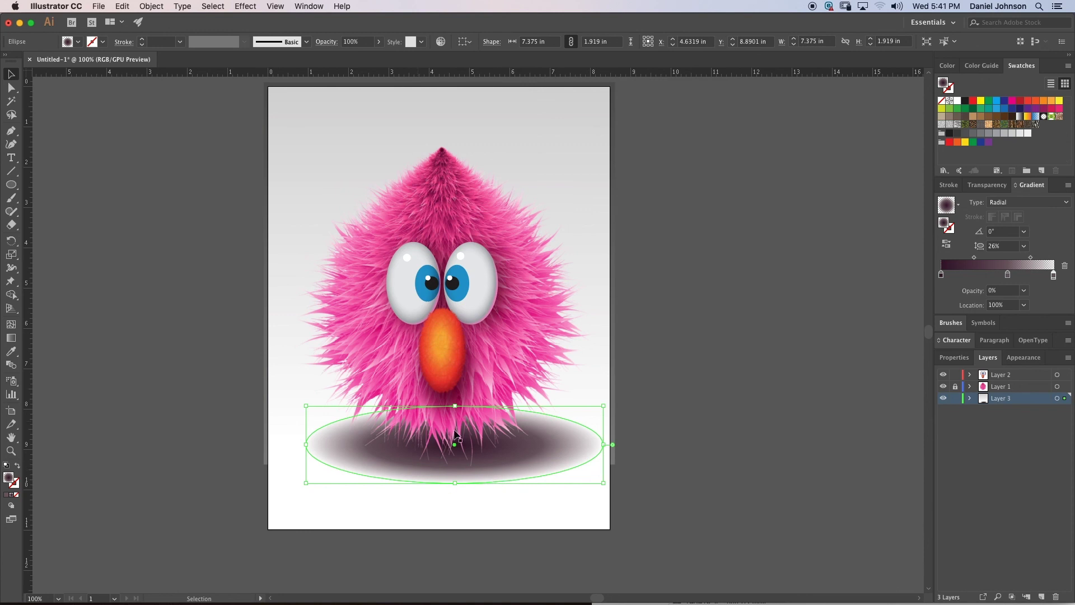
Step: Lower the shadow ellipse slightly, show the guides, and narrow it to about 5.96 in, centered on the vertical guide
left_click_drag(493, 460, 493, 473)
left_click_drag(421, 480, 421, 488)
left_click_drag(303, 463, 322, 464)
key("super+semicolon")
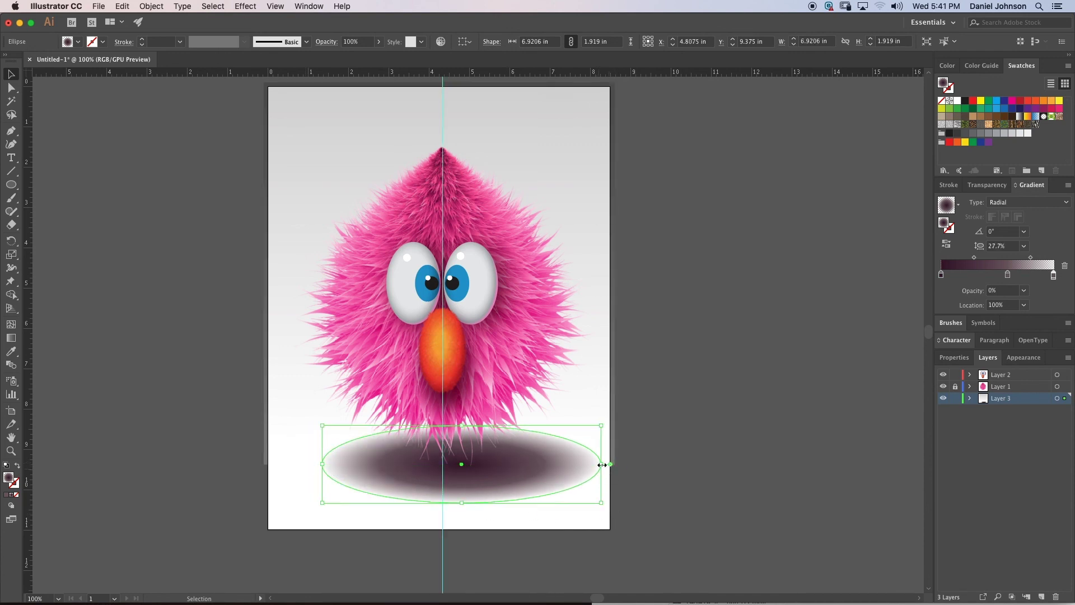
left_click_drag(602, 464, 562, 461)
left_click(759, 501)
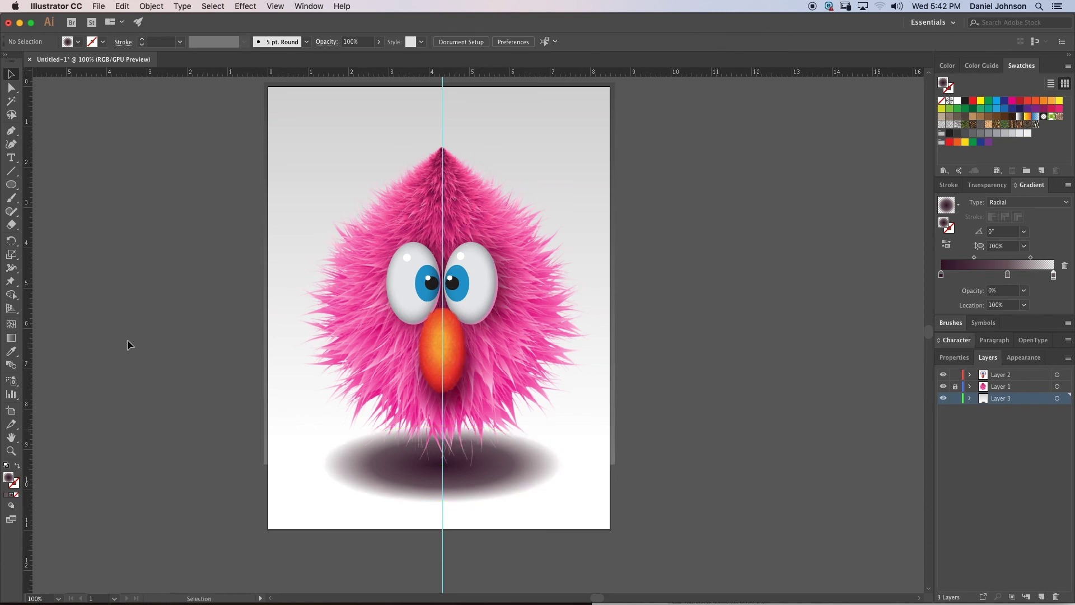
Step: Shift the shadow ellipse's radial gradient slightly upward within its outline using the Gradient tool
left_click(371, 481)
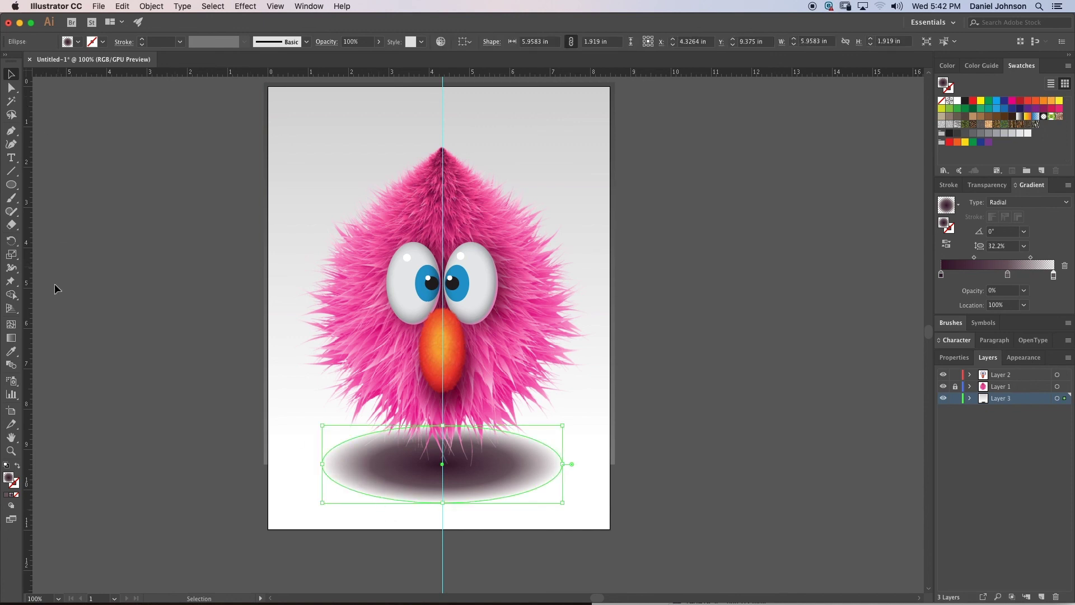
left_click(10, 338)
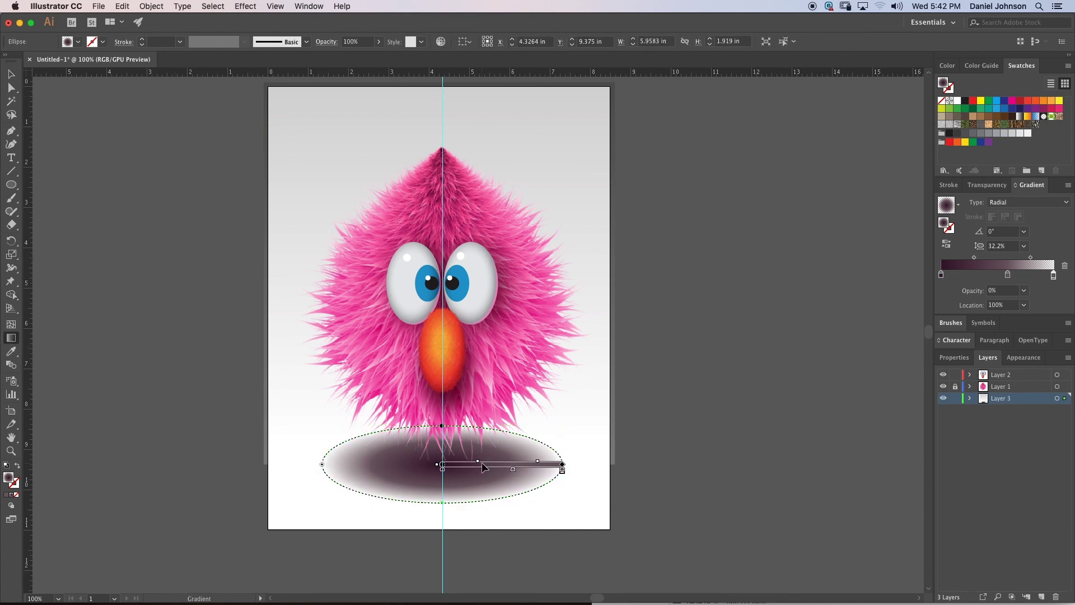
left_click_drag(485, 461, 485, 460)
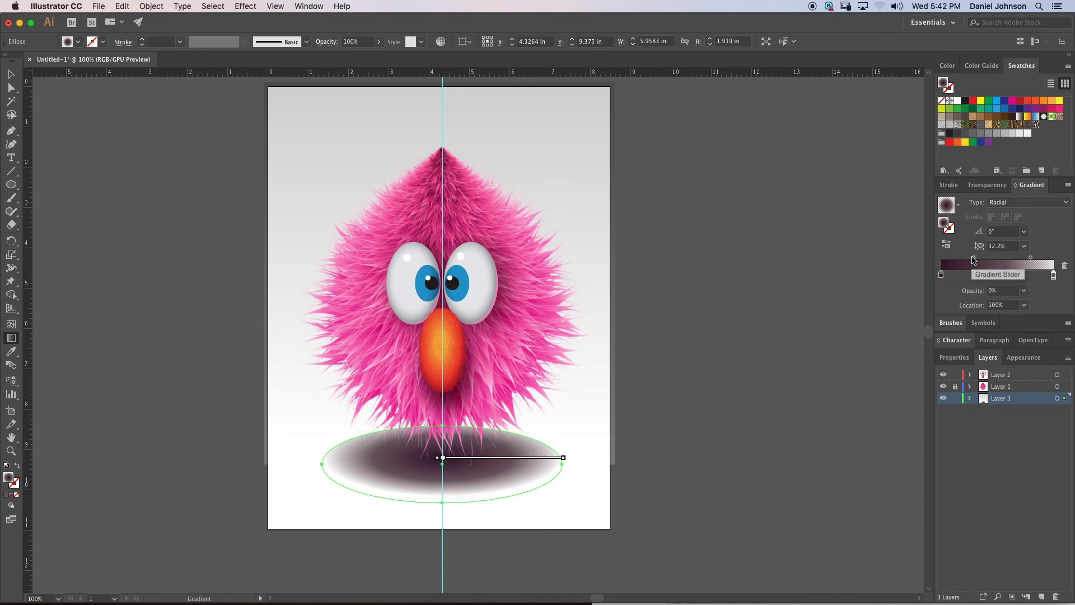
Step: Move the shadow's middle gradient stop to about 45% with 50% opacity, and set the outer midpoint to about 61%
left_click_drag(974, 258, 1038, 261)
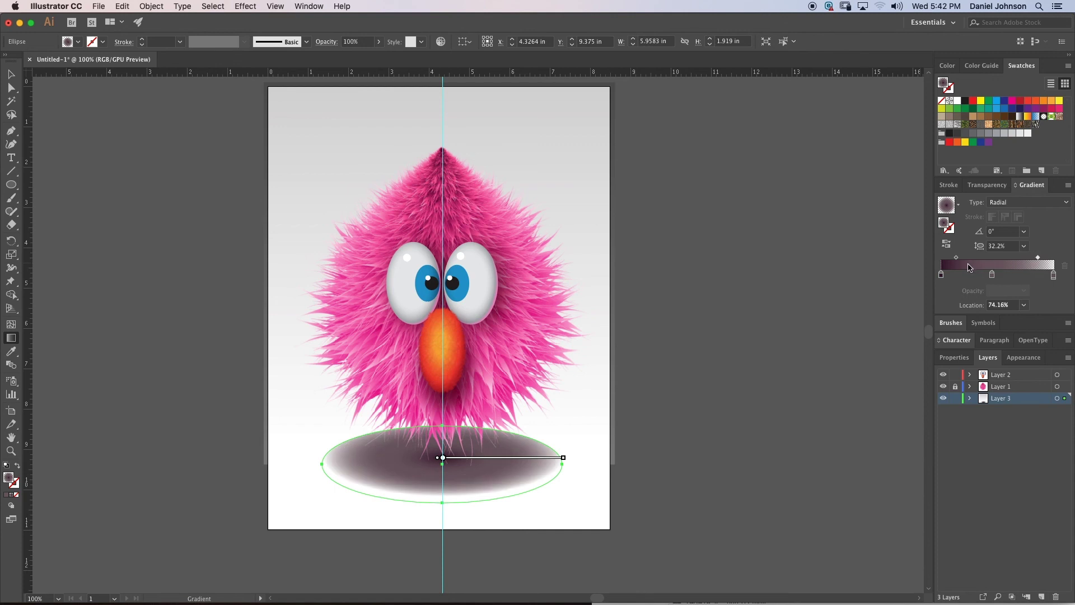
left_click_drag(1038, 260, 1029, 257)
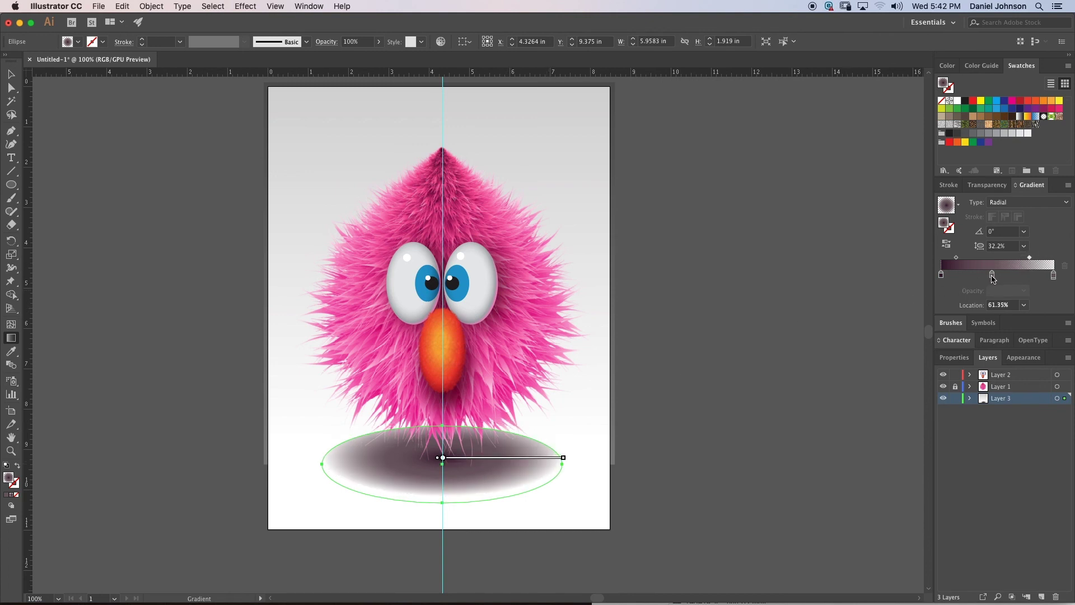
double_click(990, 275)
left_click(1020, 278)
left_click(1024, 290)
left_click(1039, 364)
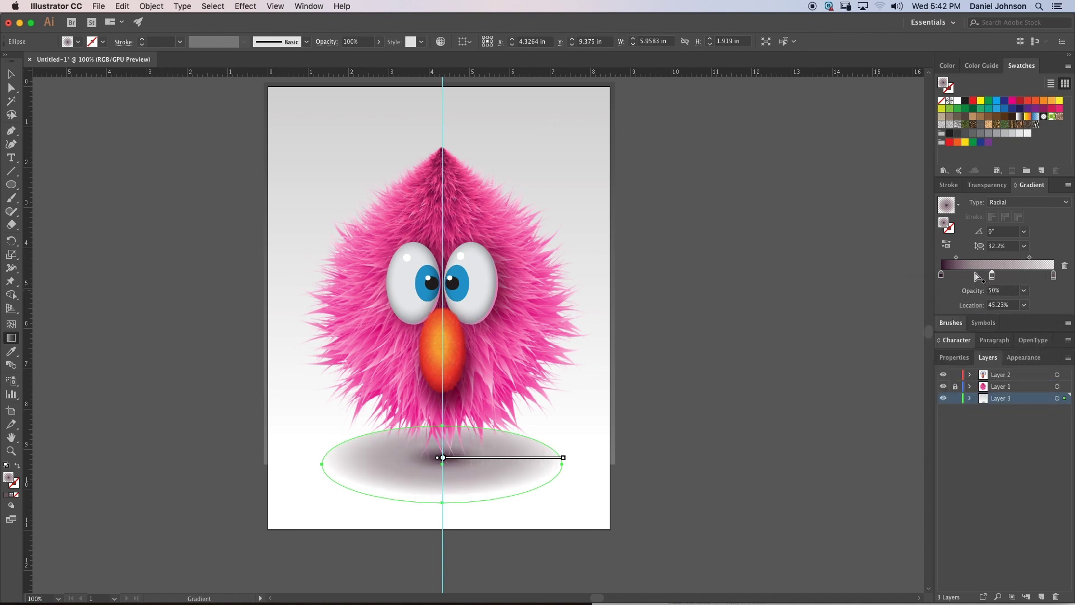
Step: Move the inner gradient midpoint outward and the middle stop to about 58%, then deselect the shadow ellipse
left_click_drag(956, 258, 1008, 276)
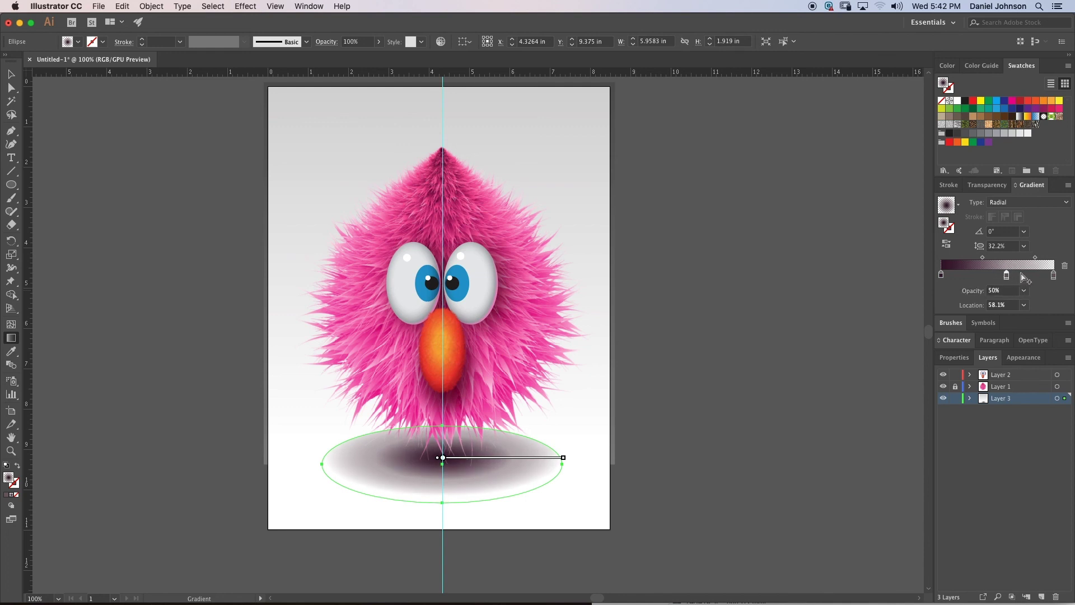
left_click(1053, 275)
left_click(10, 75)
left_click(74, 179)
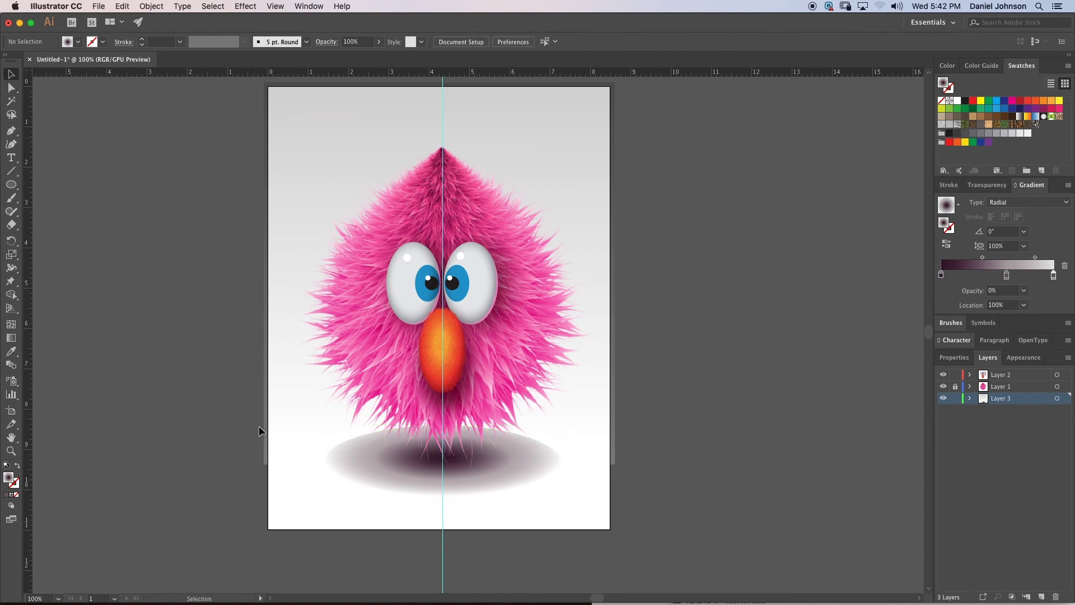
Step: Shorten the shadow ellipse's radial gradient so it fades out inside the outline, and select its dark center stop
left_click(339, 463)
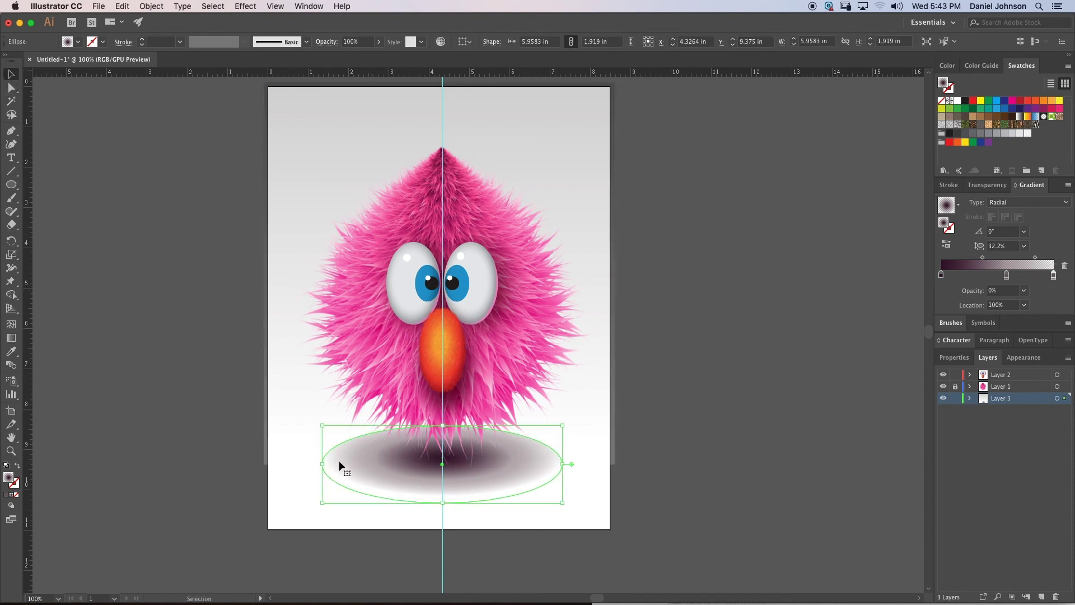
left_click(11, 339)
mouse_move(563, 460)
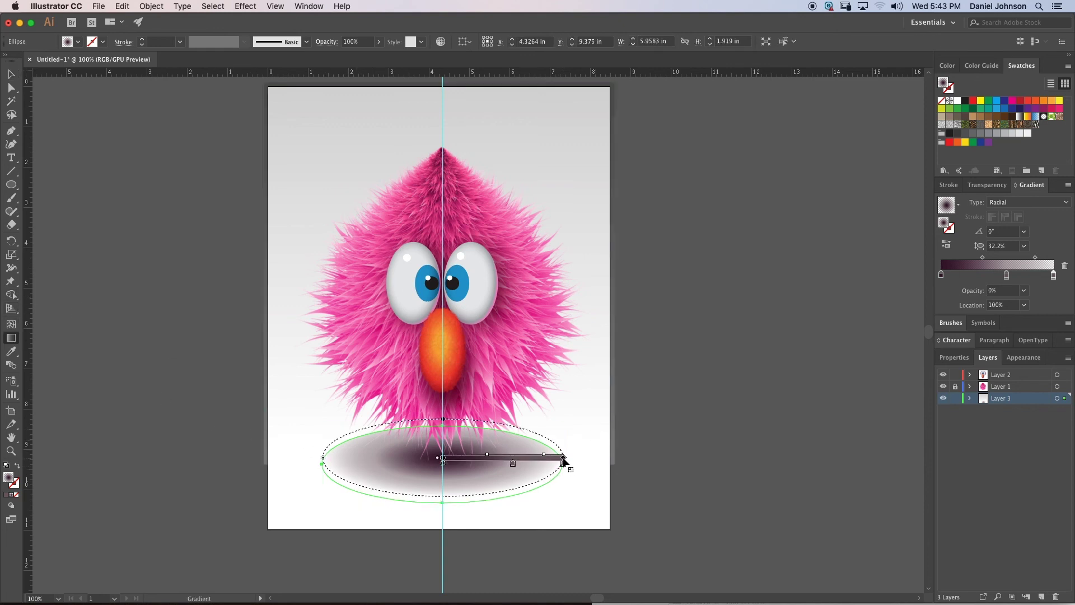
left_click_drag(562, 460, 552, 460)
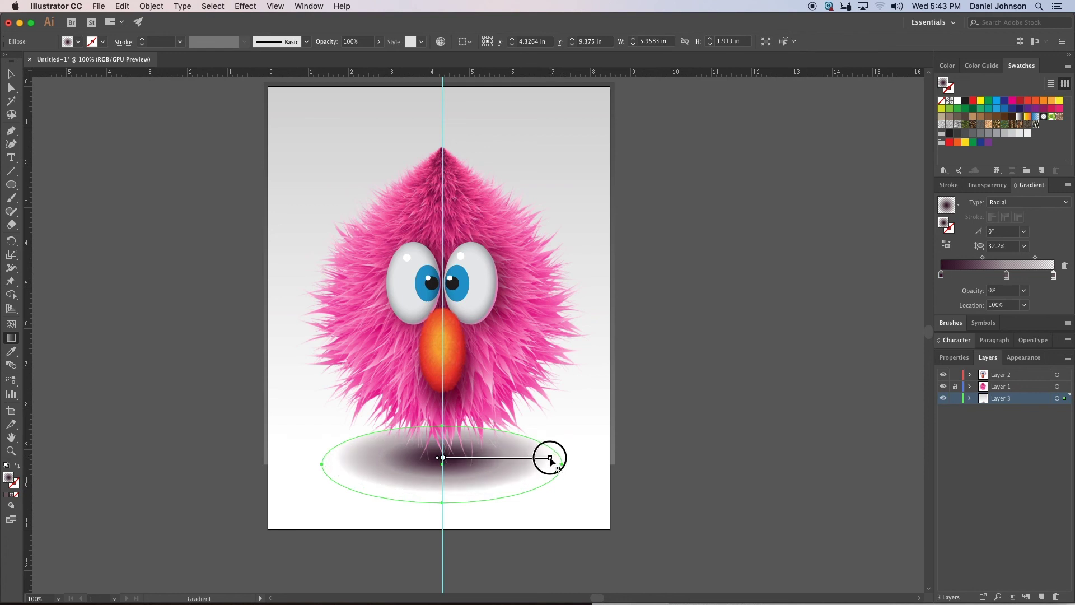
left_click(941, 275)
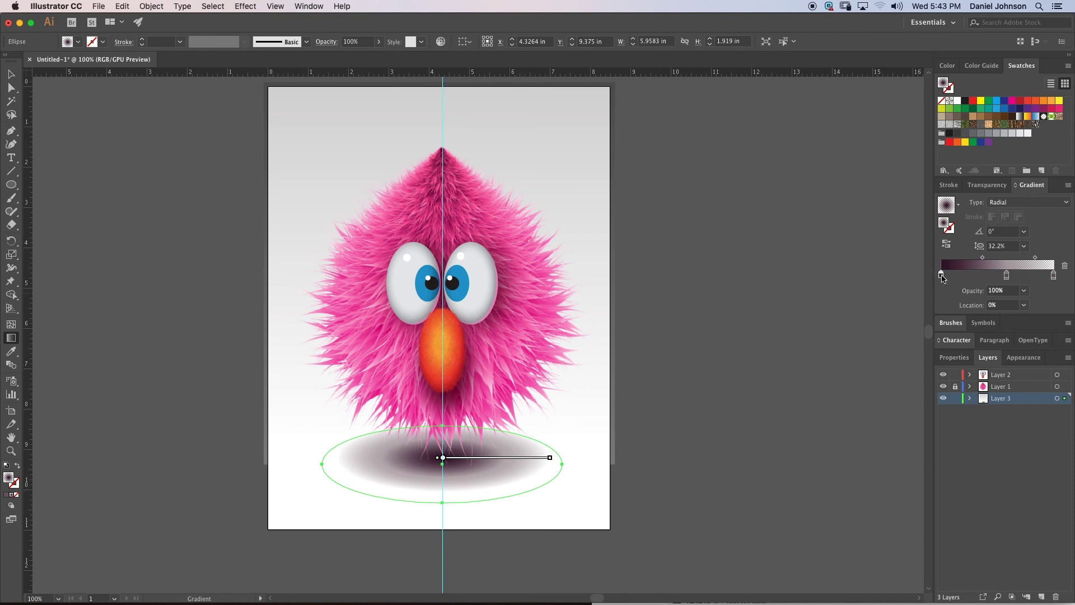
Step: Set the dark center stop of the shadow ellipse's gradient to 80% opacity, and hide the guides with nothing selected
left_click(1024, 291)
left_click(1037, 338)
left_click(1024, 290)
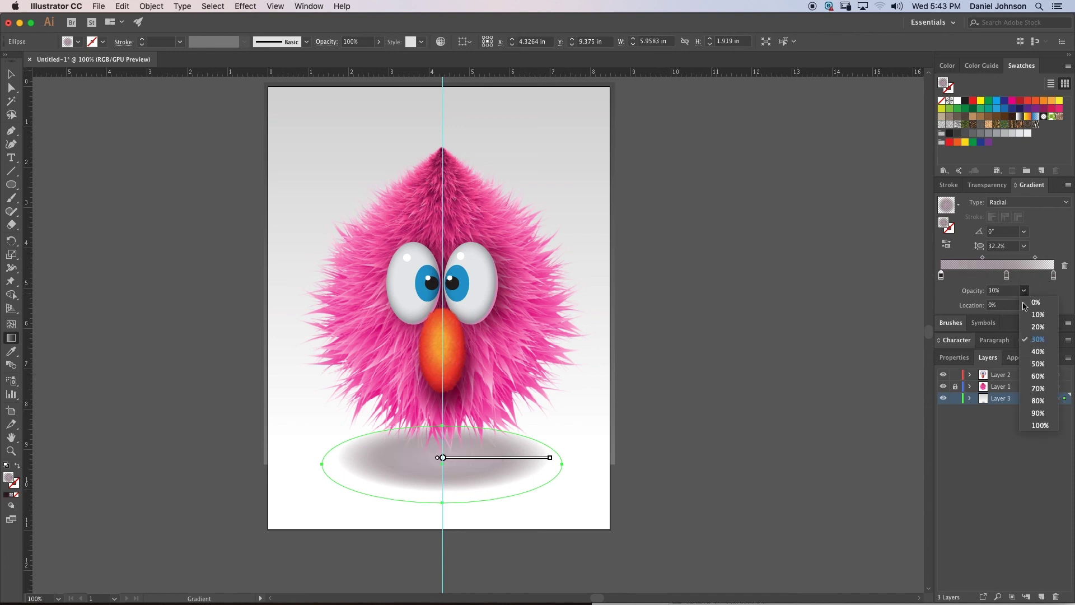
left_click(1038, 400)
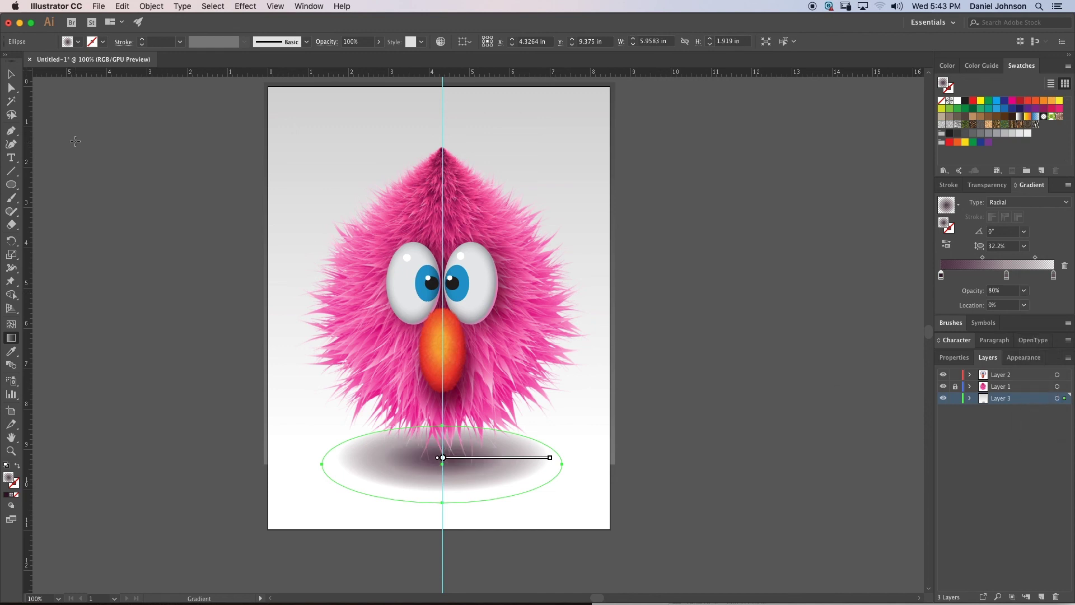
left_click(11, 75)
left_click(60, 116)
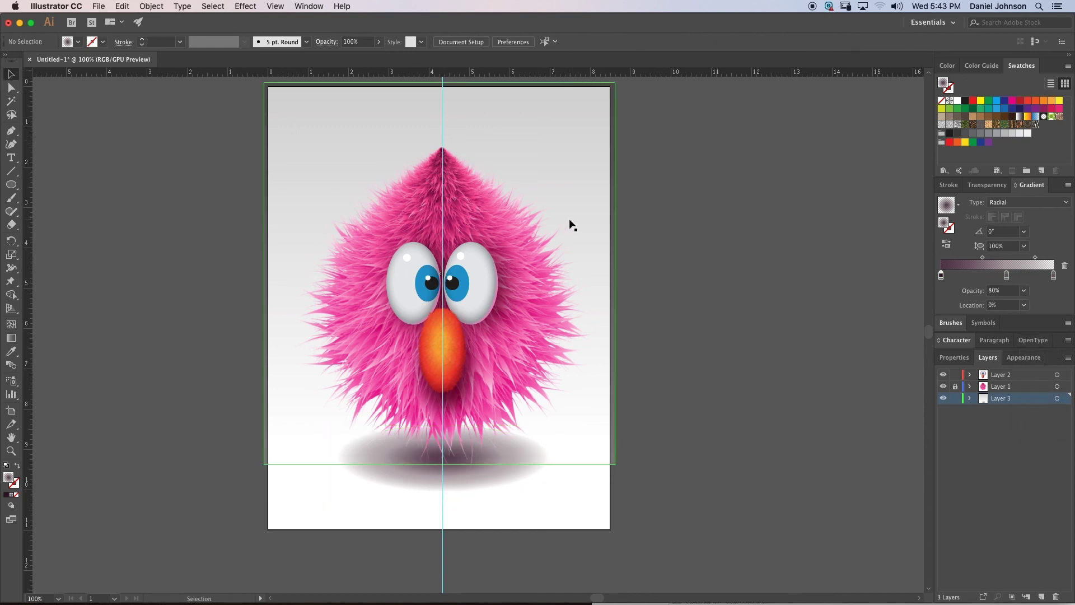
key("super+;")
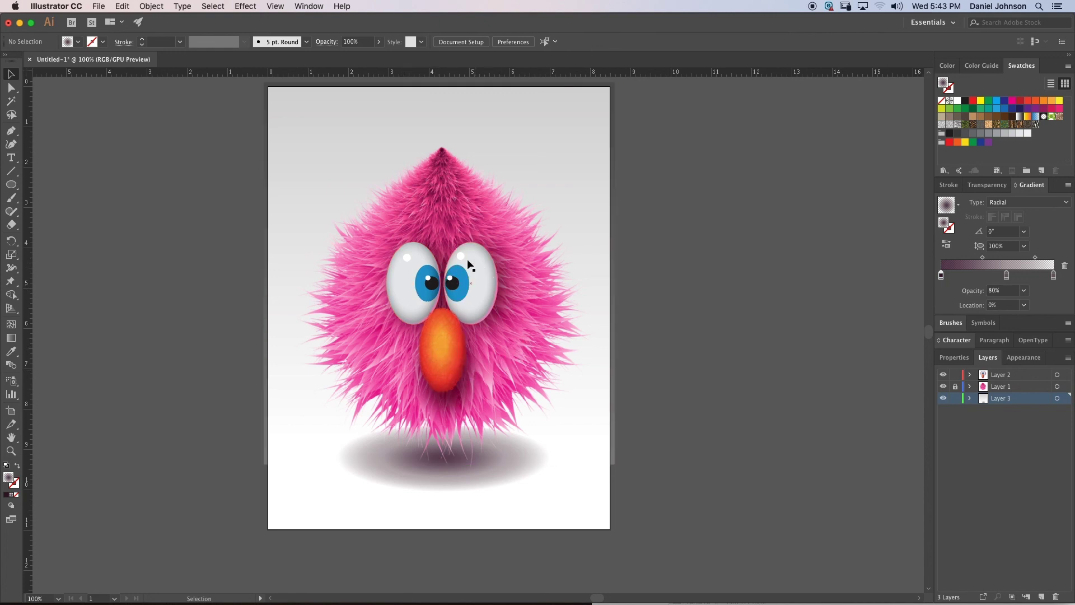
left_click(709, 275)
Step: Nudge the orange nose ellipse slightly upward between the monster's eyes and deselect it
left_click(10, 77)
left_click(445, 340)
key("Up")
key("Up")
key("Up")
key("Up")
key("Up")
key("Up")
key("Up")
key("Up")
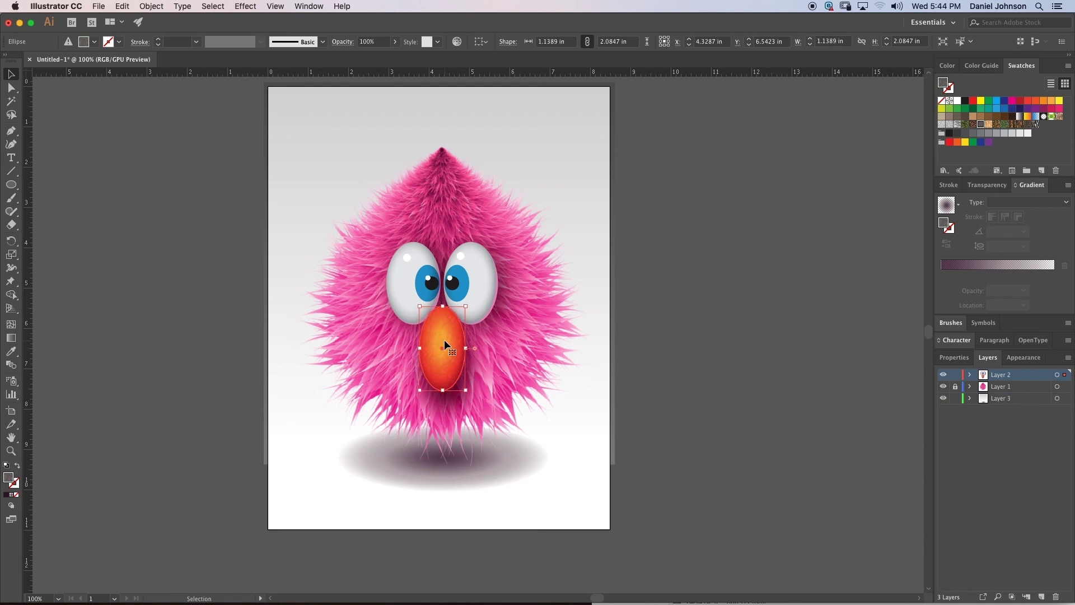
left_click(672, 297)
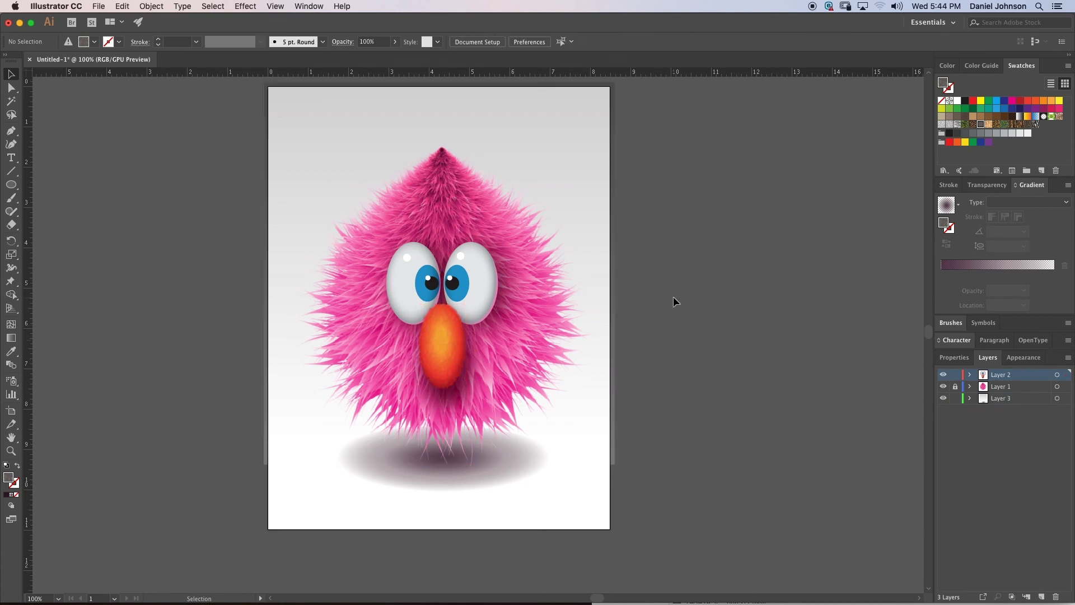